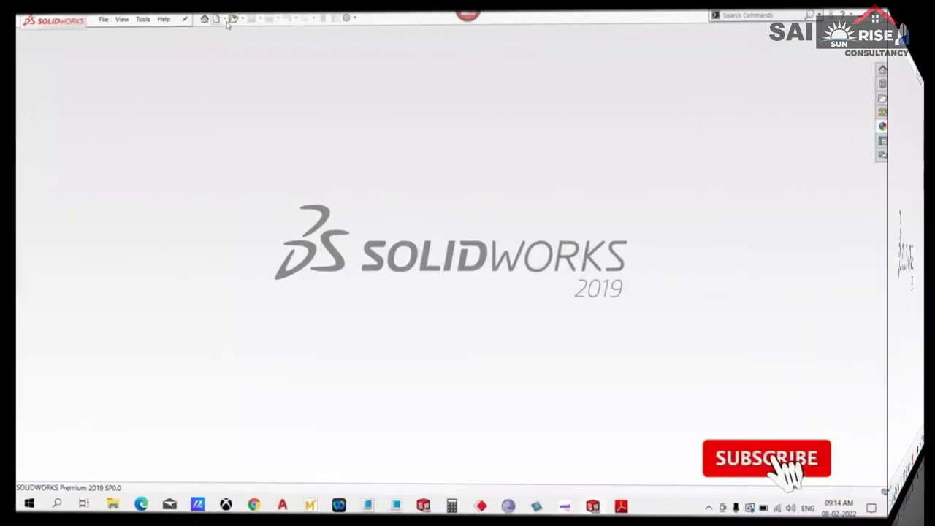
Create a new part document from the Tutorial tab's part template.
left_click(217, 19)
left_click(309, 64)
mouse_move(383, 52)
left_mouse_down()
mouse_move(417, 69)
mouse_move(435, 58)
left_mouse_up()
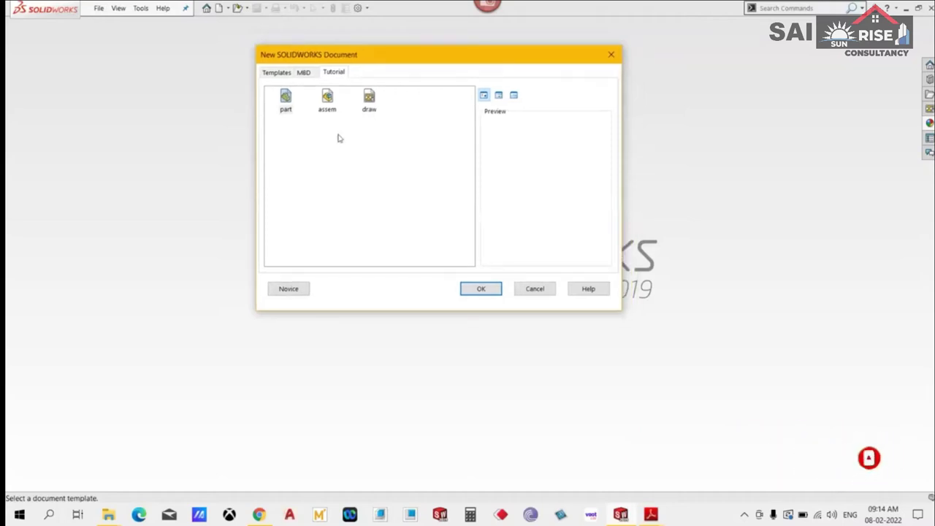
left_click(285, 108)
left_click(483, 290)
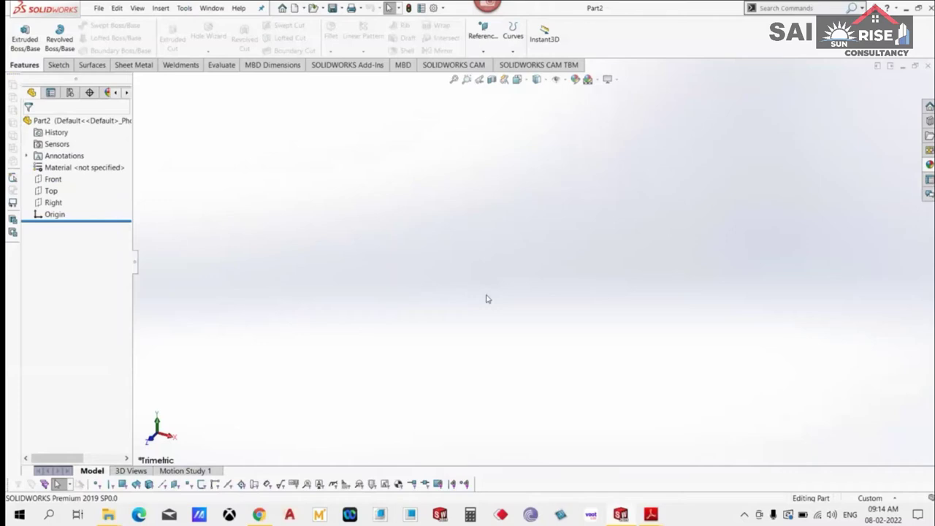
Switch between Isometric (Ctrl+7) and Front (Ctrl+1) views, ending in Isometric.
key("ctrl+7")
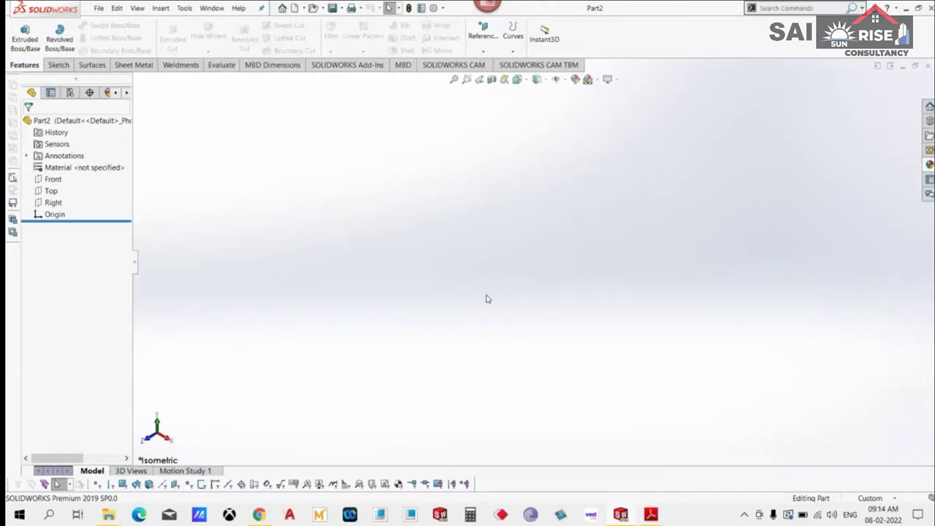
key("ctrl+1")
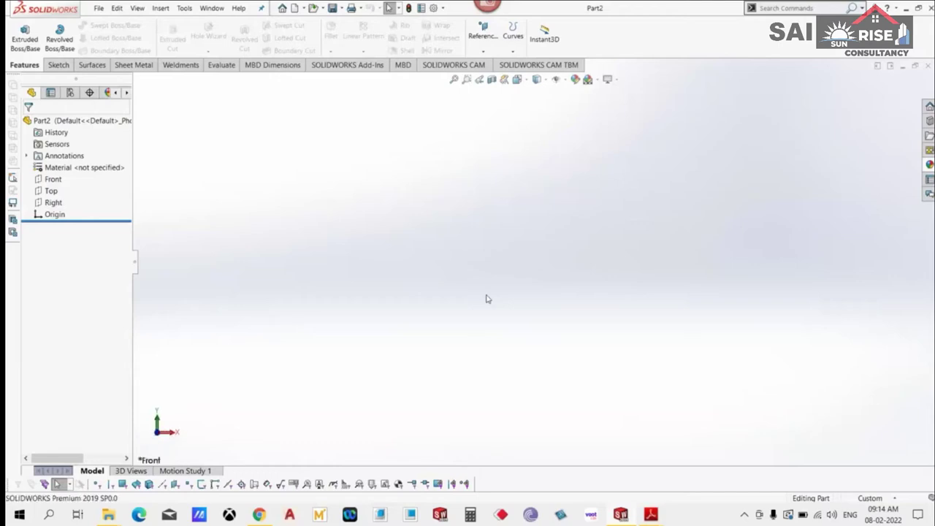
key("ctrl+7")
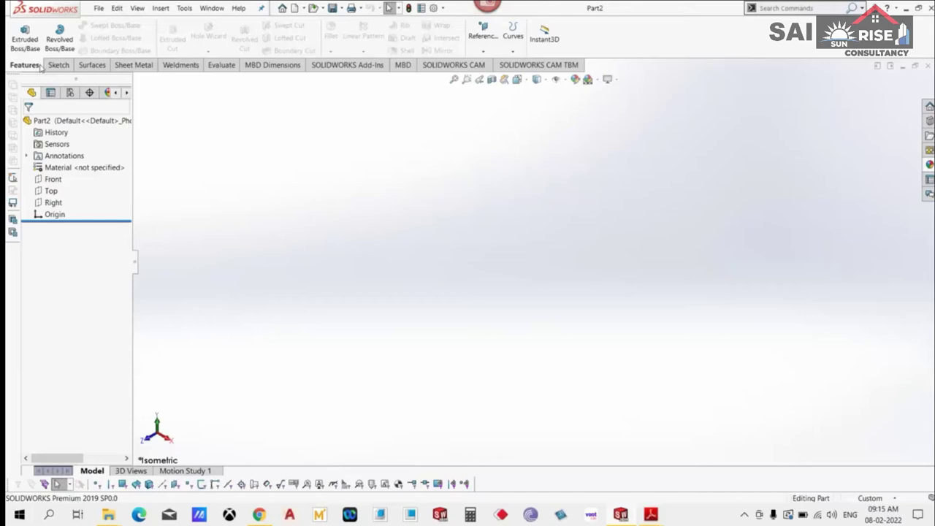
Browse the Sketch, Surfaces, Sheet Metal and Weldments CommandManager tabs in turn.
left_click(62, 69)
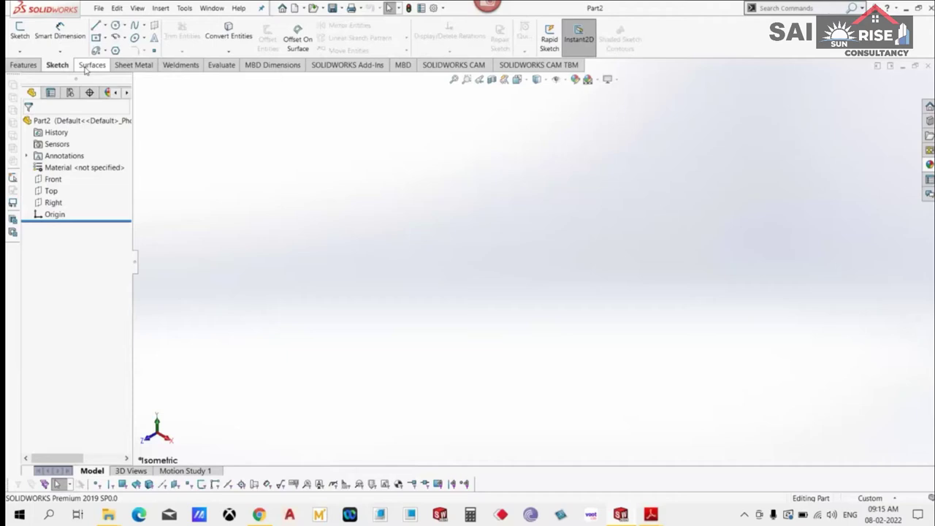
left_click(93, 69)
left_click(124, 68)
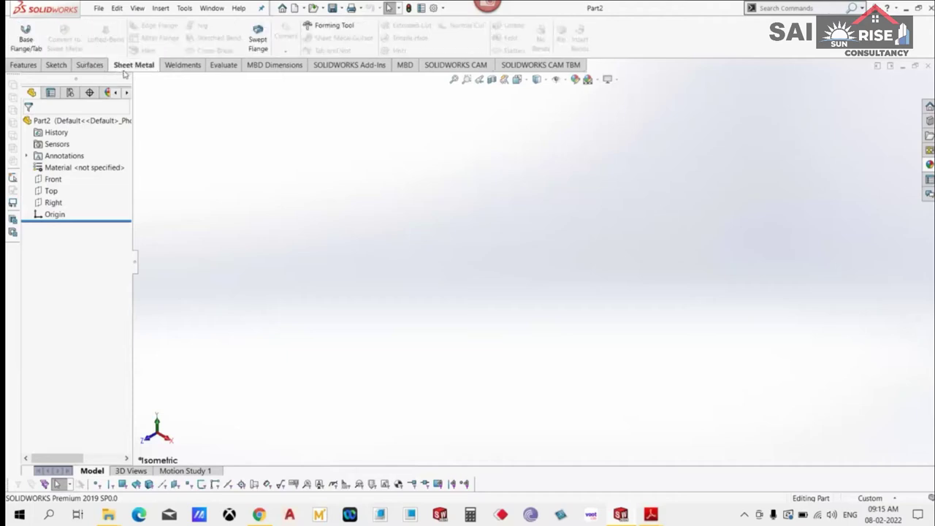
left_click(173, 69)
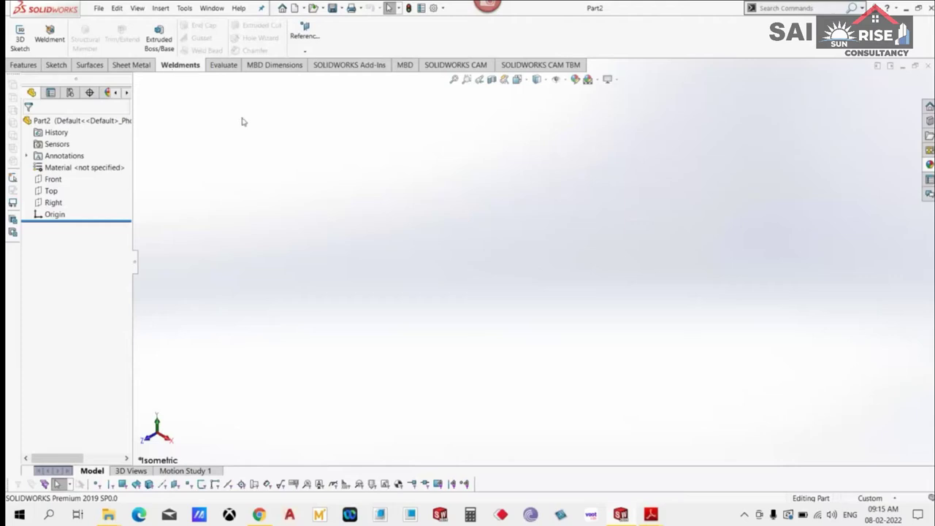
Turn the Weldments tab off and back on from the CommandManager tab menu.
right_click(188, 68)
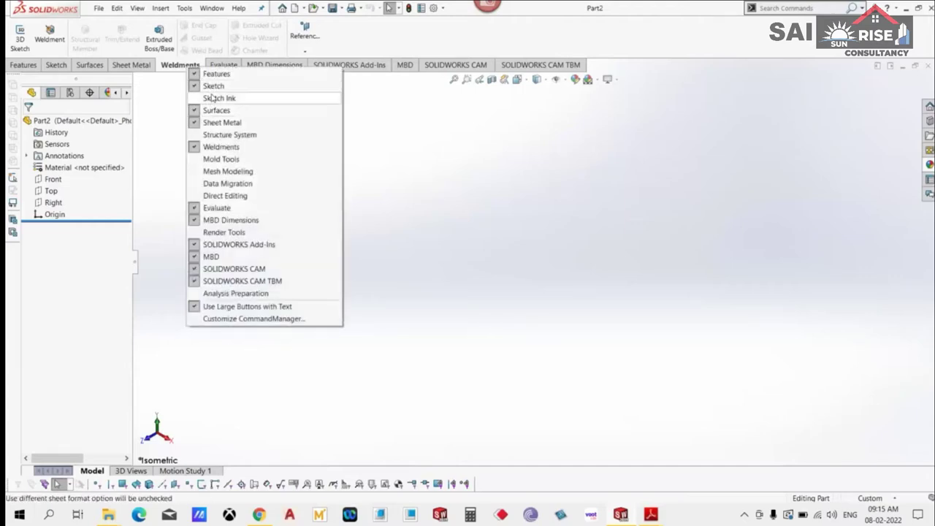
left_click(221, 148)
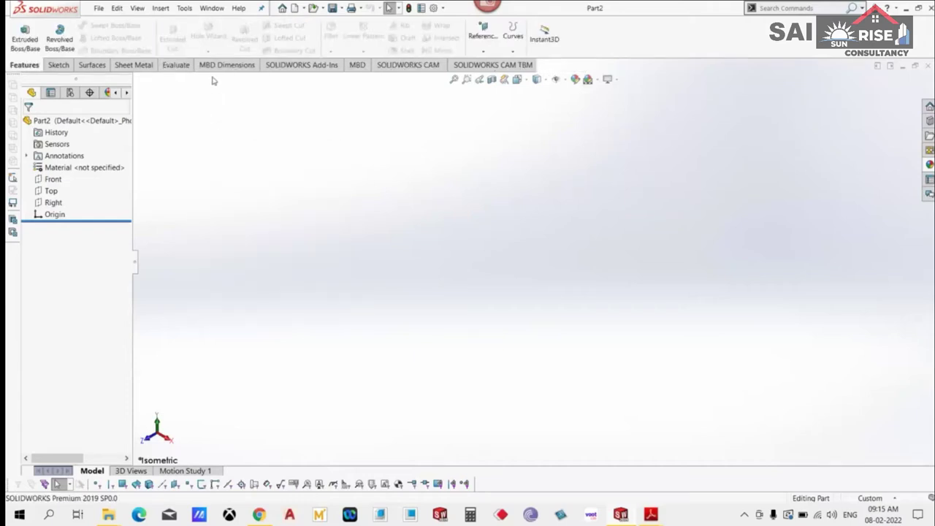
right_click(188, 70)
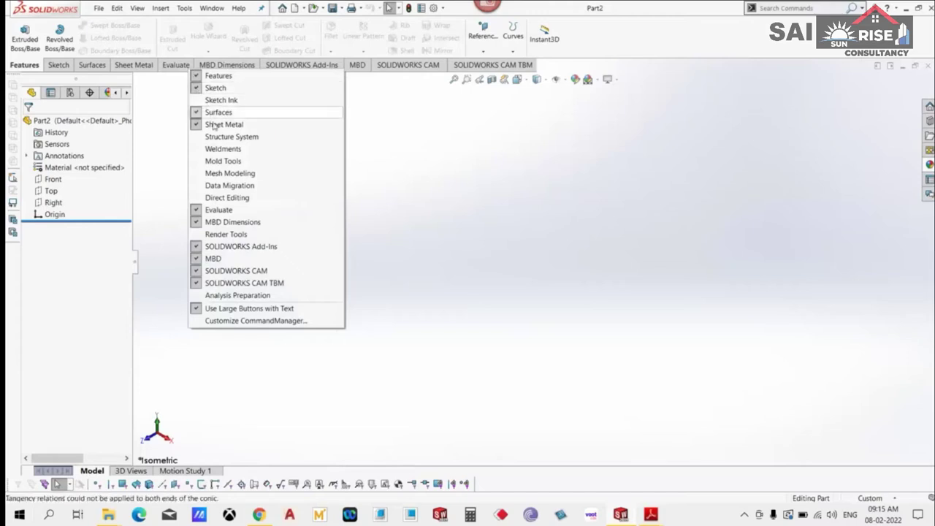
left_click(222, 149)
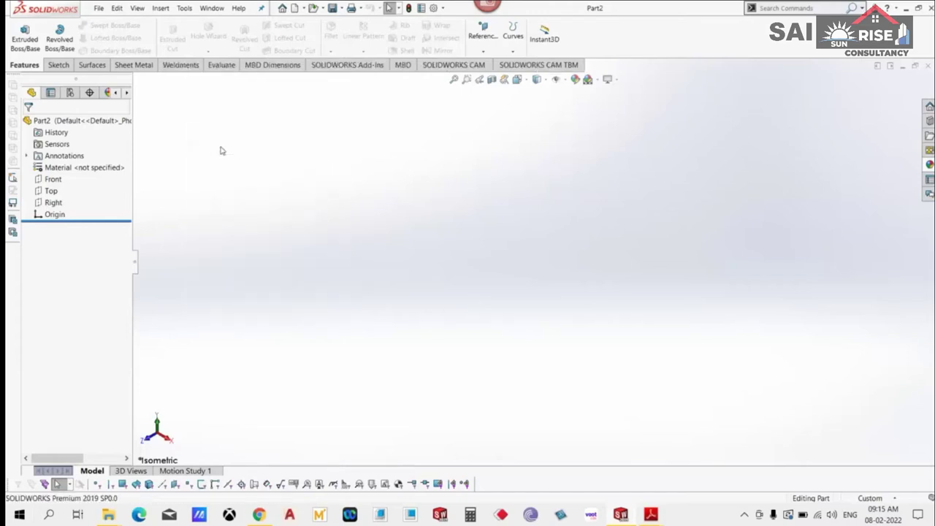
right_click(270, 69)
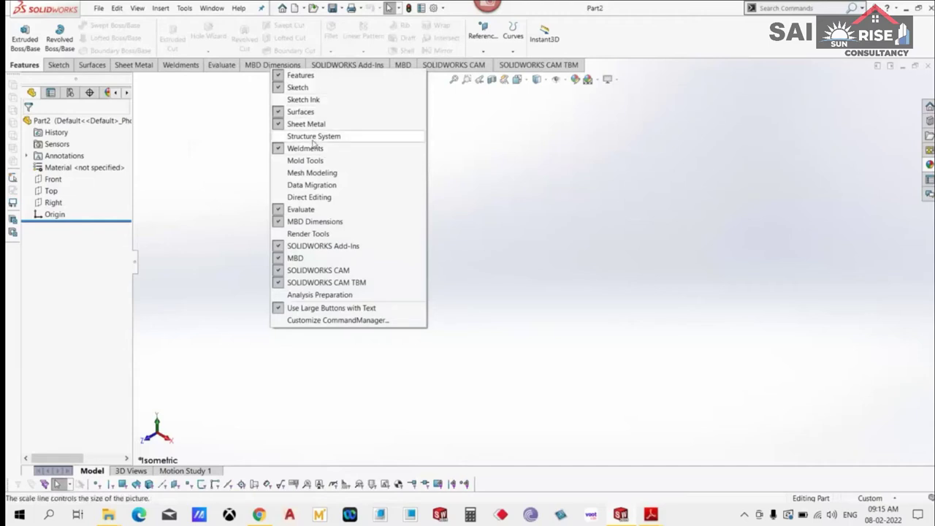
left_click(220, 145)
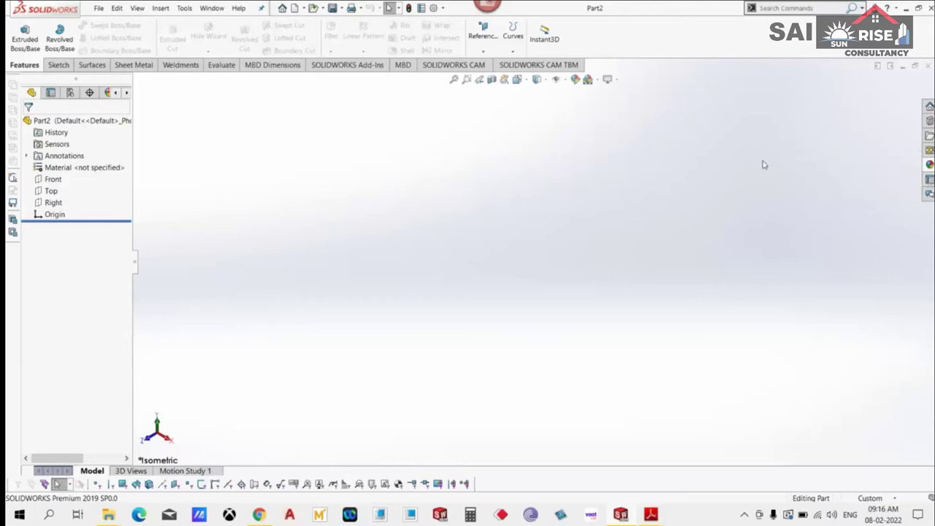
Set the display style to Hidden Lines Visible and bring up the Apply Scene list.
left_click(565, 81)
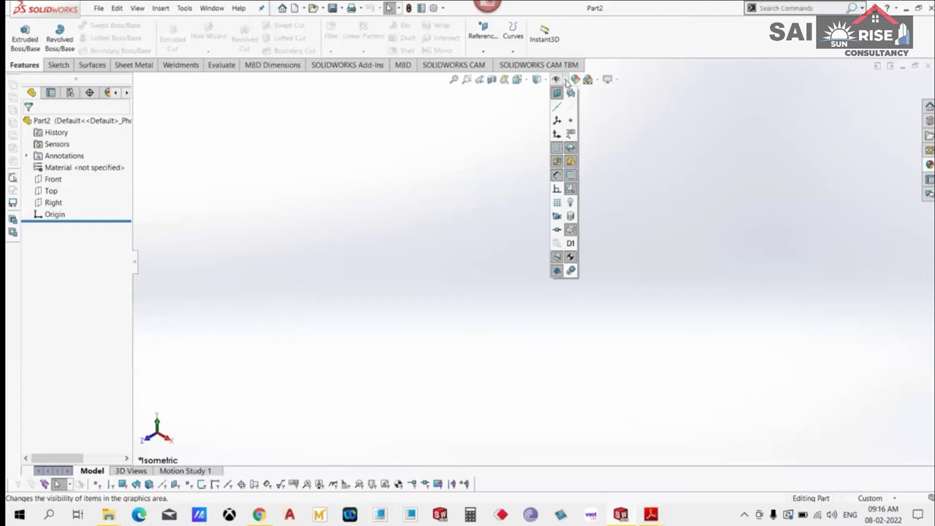
left_click(538, 79)
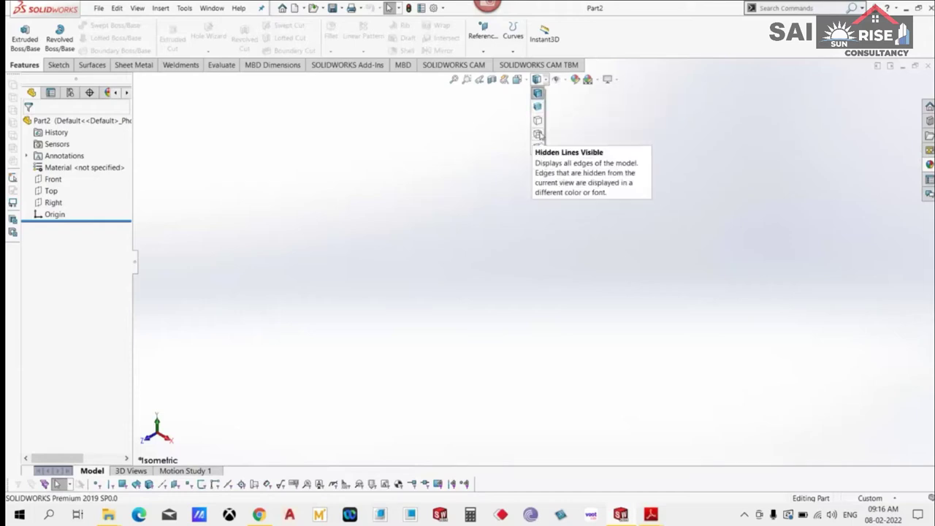
left_click(539, 135)
left_click(521, 79)
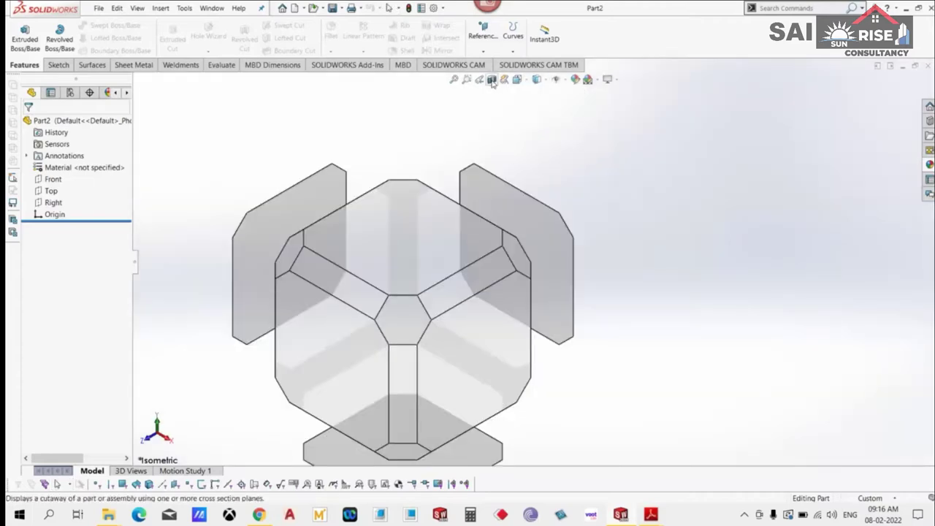
left_click(598, 82)
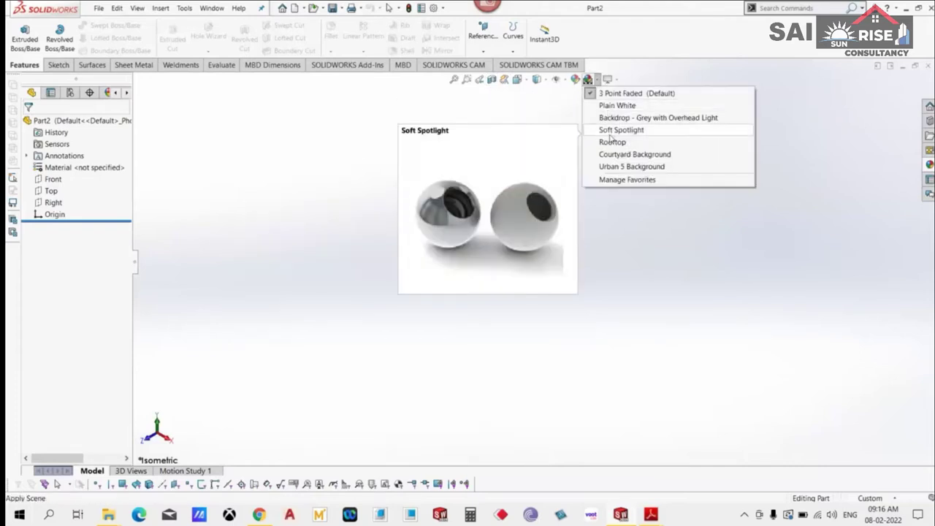
Dismiss the scene list, keeping the default 3 Point Faded scene.
left_click(245, 219)
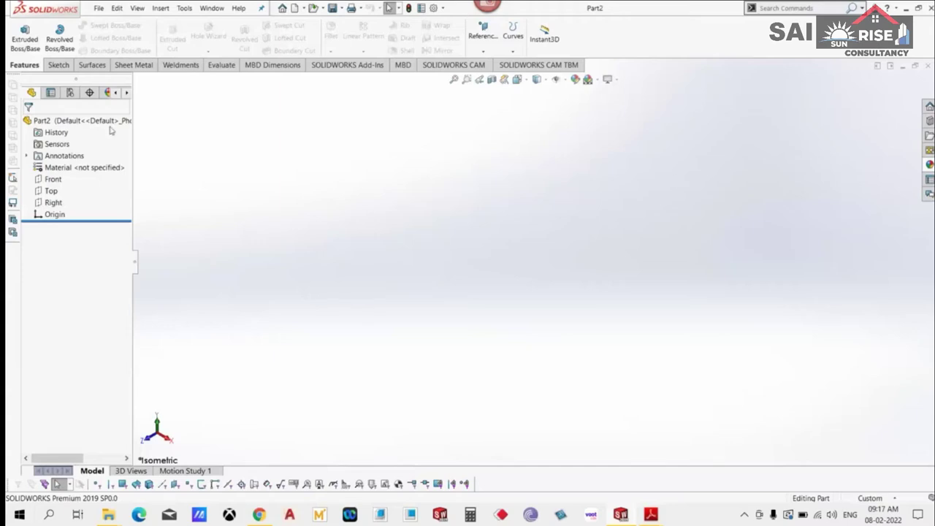
Start a new 2D sketch from the Sketch tab's Sketch dropdown.
left_click(69, 67)
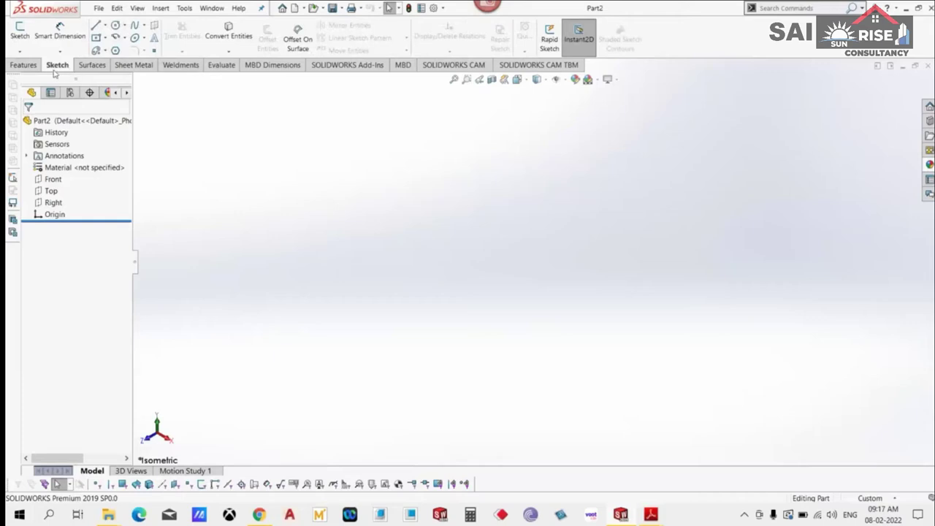
left_click(21, 52)
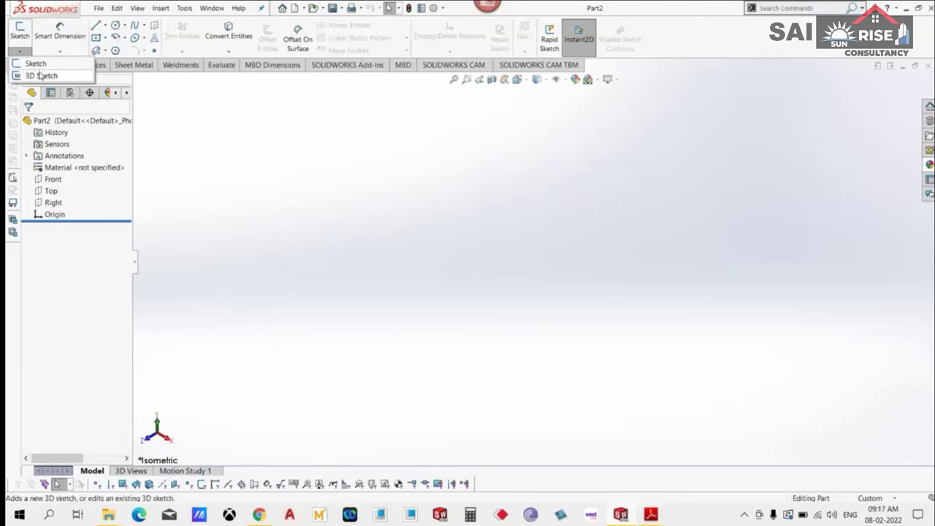
left_click(38, 65)
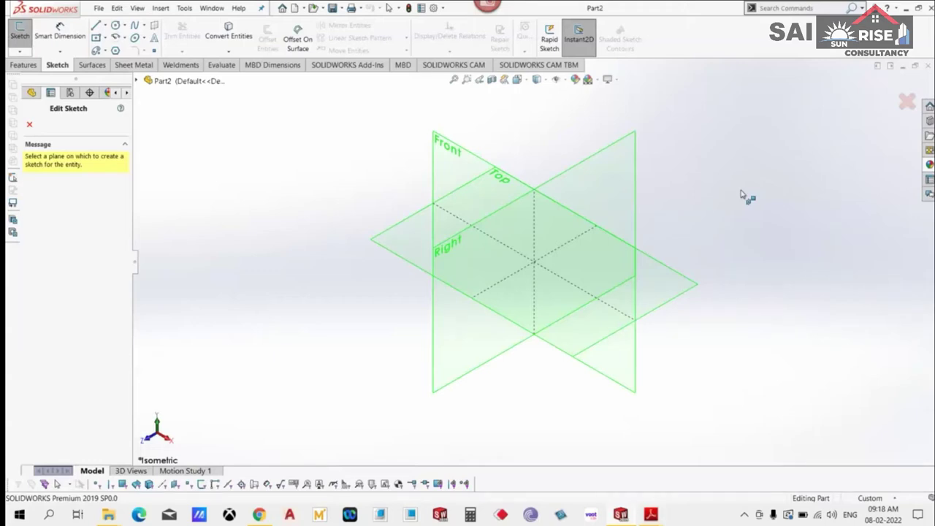
Start Sketch1 on the Top plane, then cancel it with the red X.
left_click(685, 281)
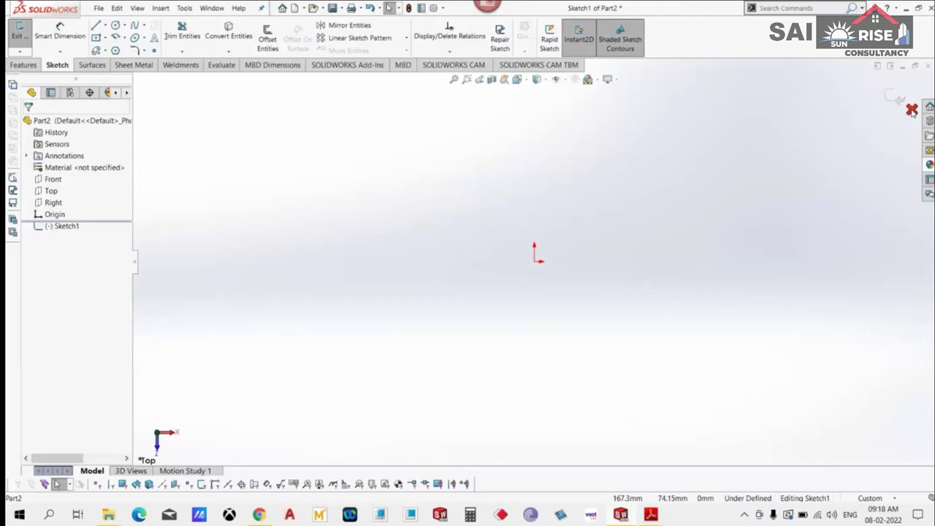
left_click(910, 110)
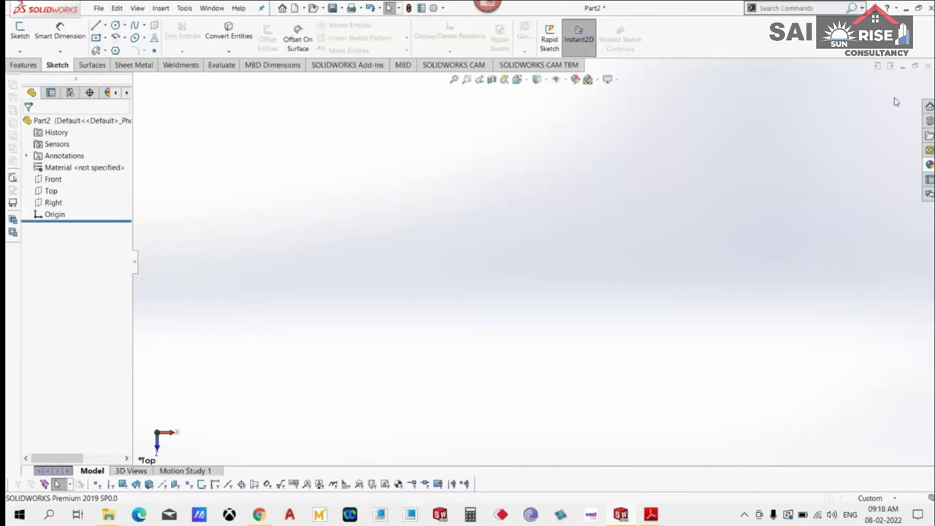
Return to isometric, open Sketch2 on the Top plane, and activate the Line tool.
key("ctrl+7")
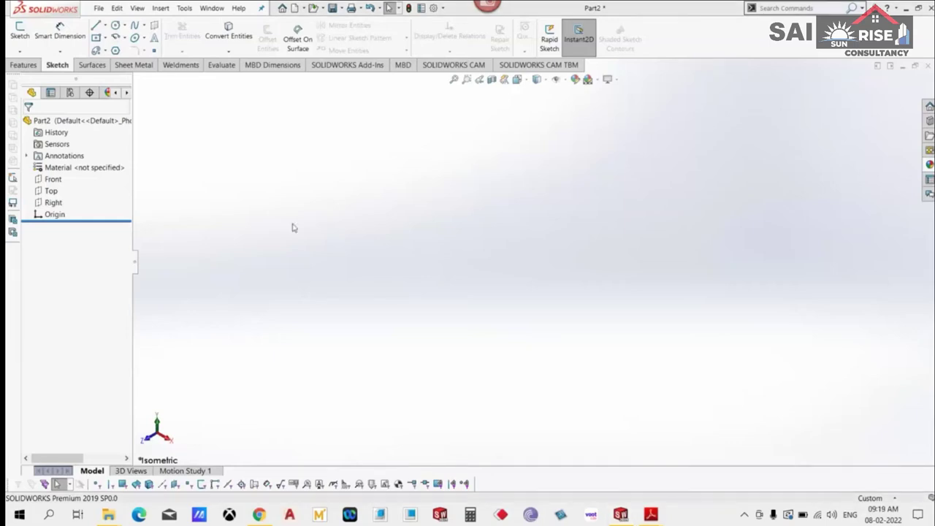
left_click(21, 51)
left_click(31, 62)
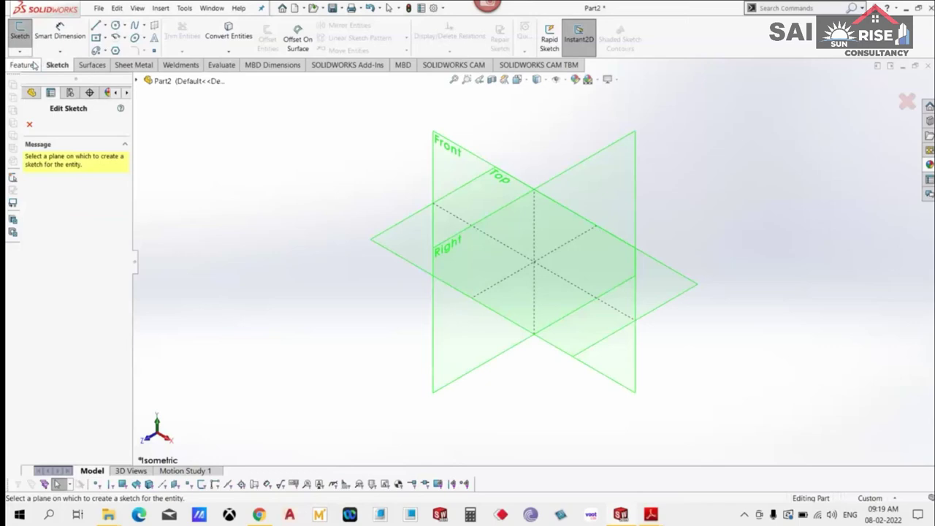
left_click(692, 289)
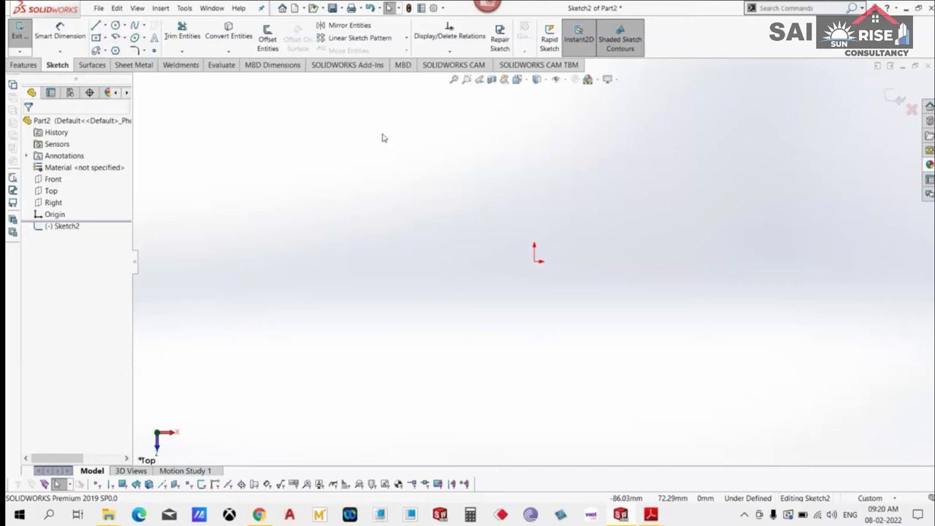
left_click(103, 25)
left_click(117, 33)
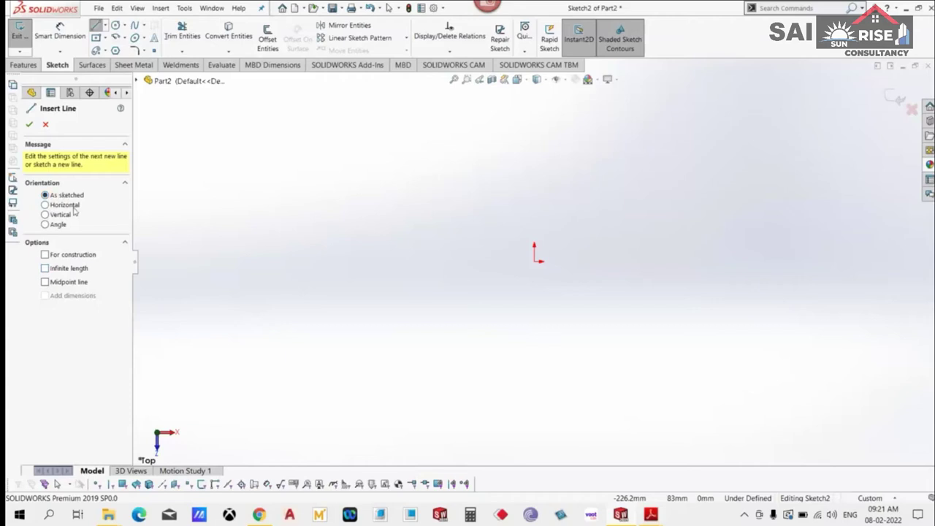
Draw a 100 mm horizontal line from the origin and start a second line from its end.
left_click(541, 269)
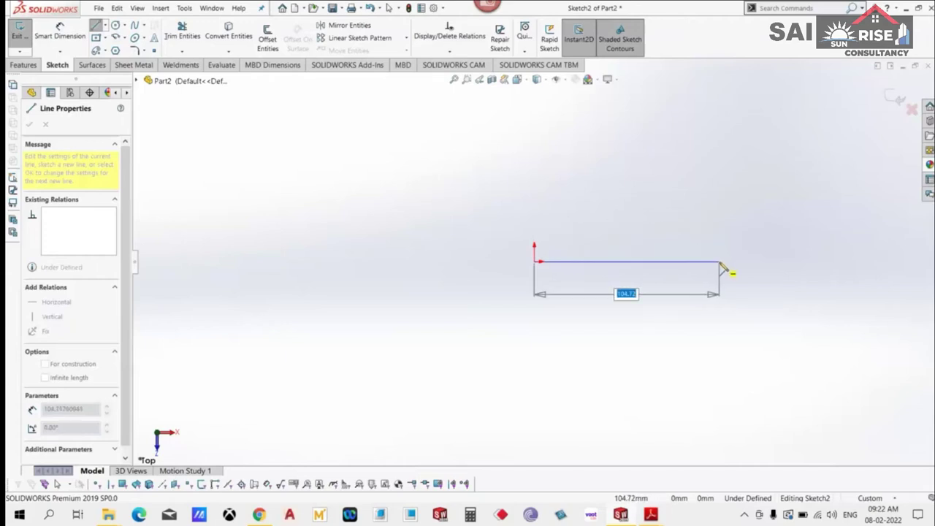
type("100")
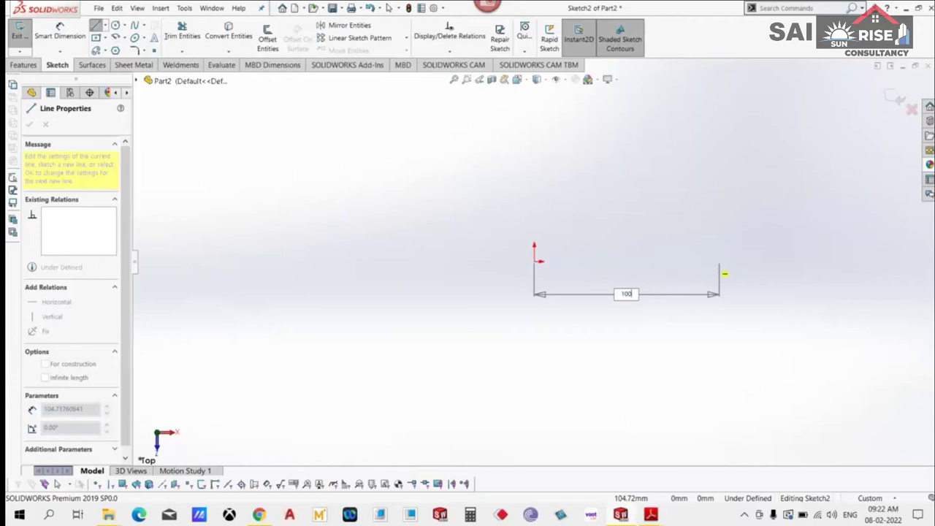
key("Return")
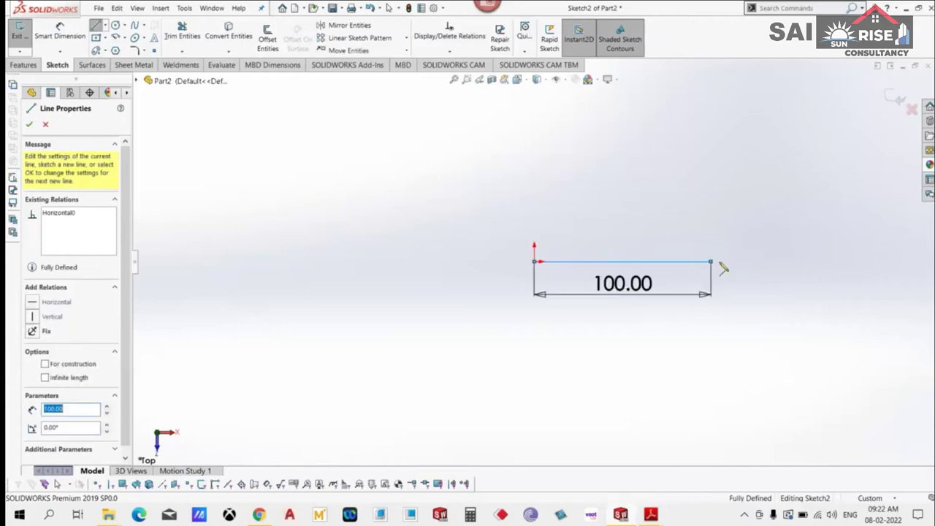
left_click(711, 261)
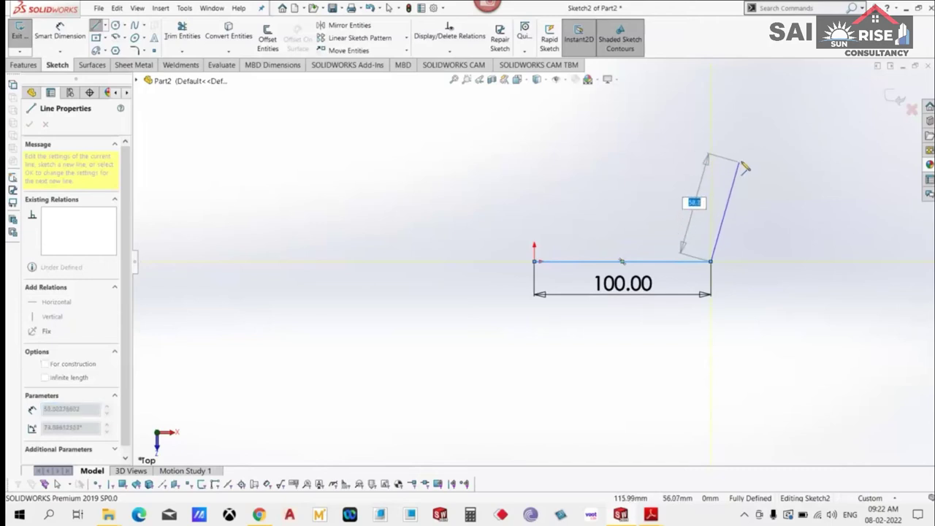
right_click(745, 167)
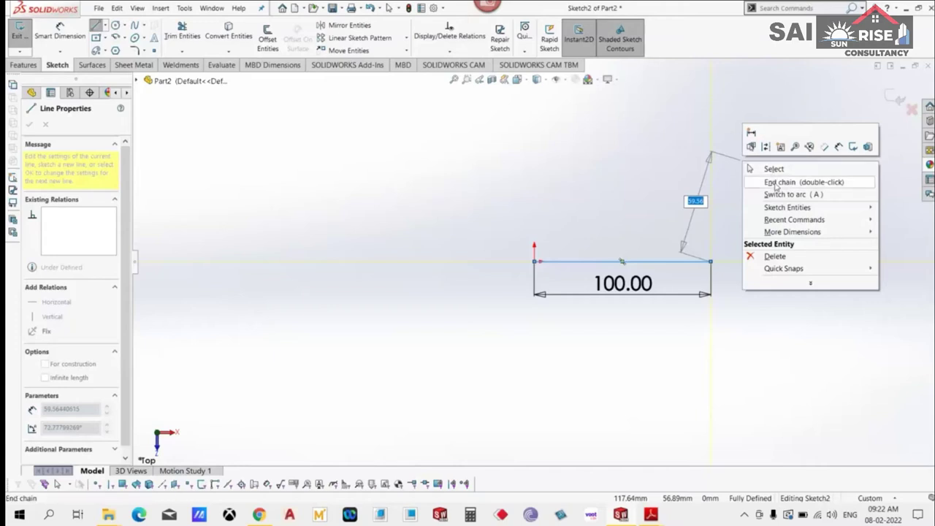
Draw two more 100 mm horizontal lines stacked above the first line.
left_click(810, 188)
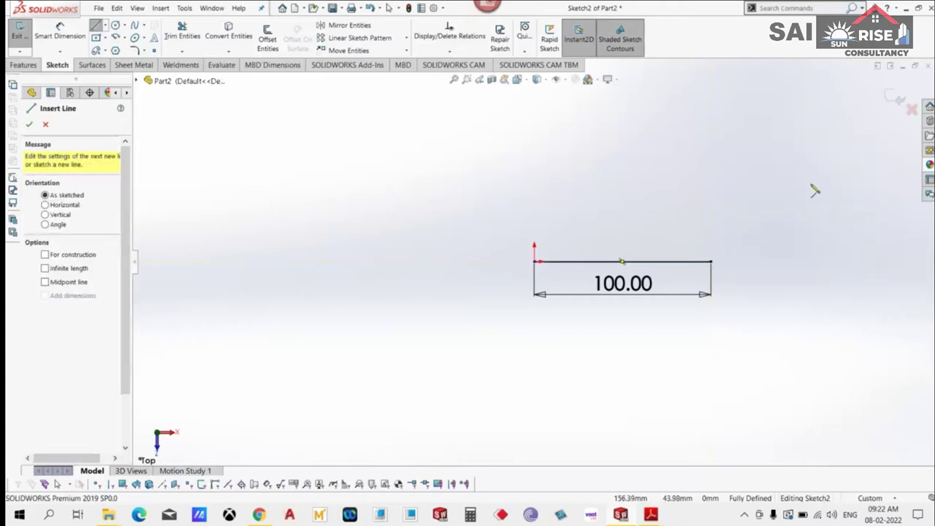
left_click(536, 211)
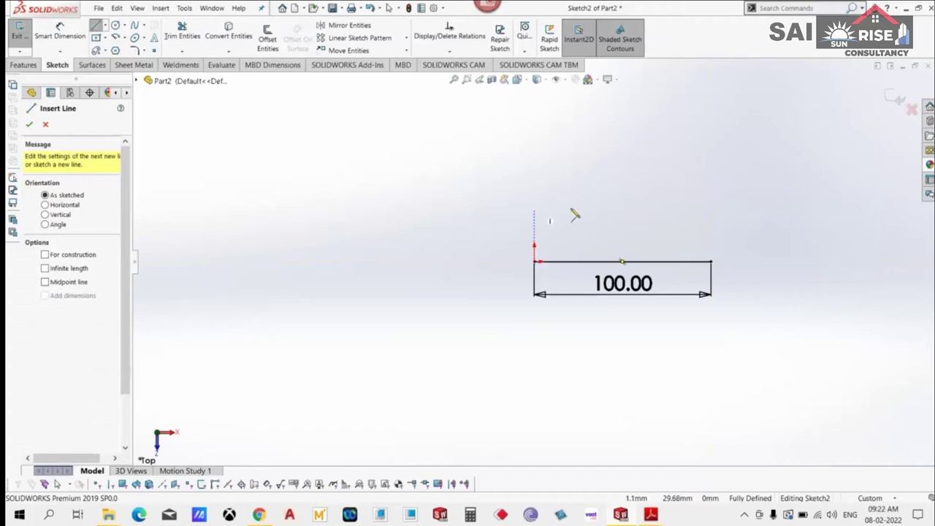
left_click(712, 211)
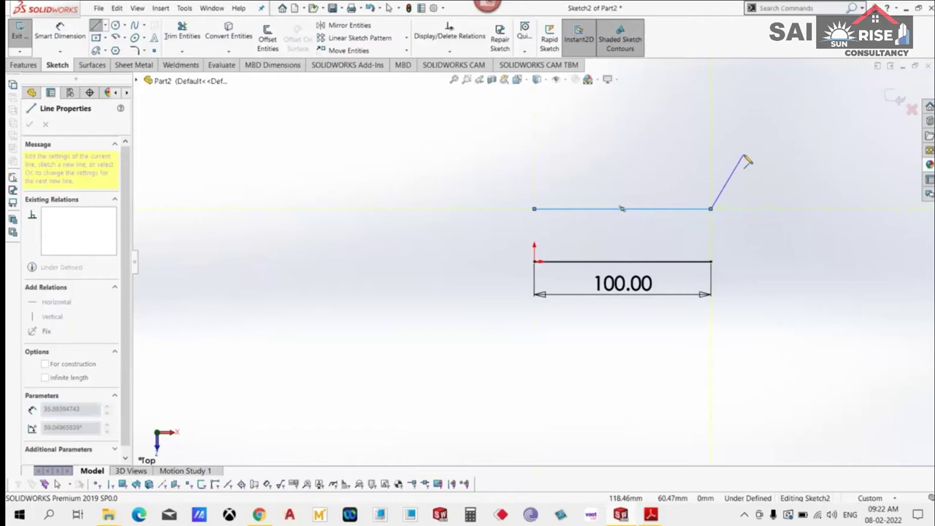
key("Escape")
left_click(534, 152)
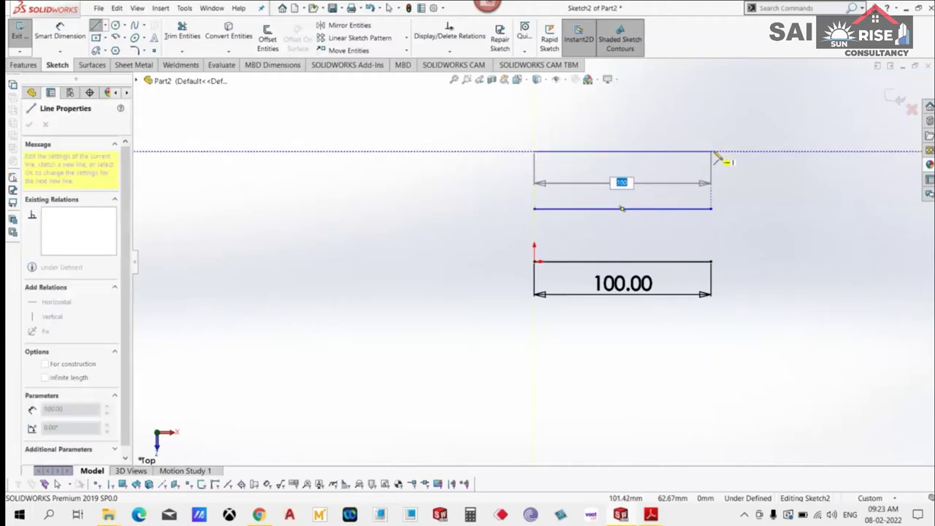
left_click(713, 151)
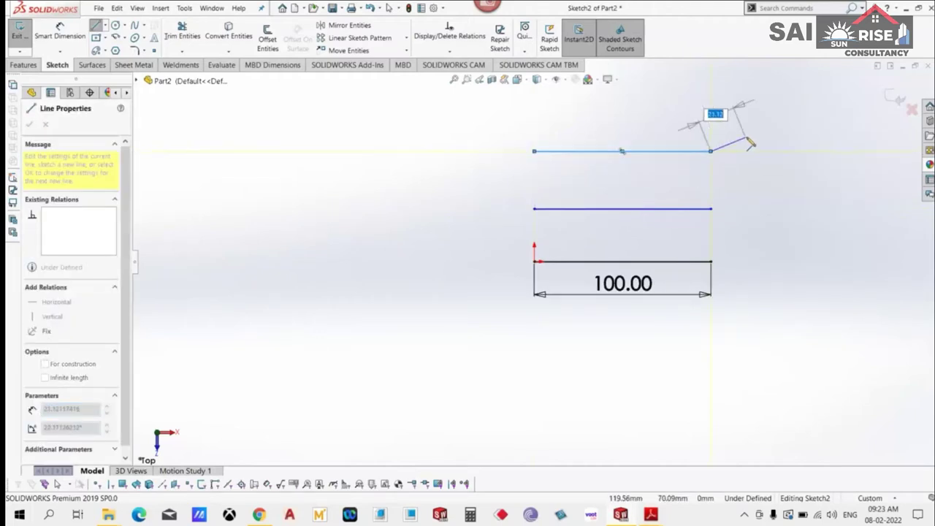
right_click(776, 129)
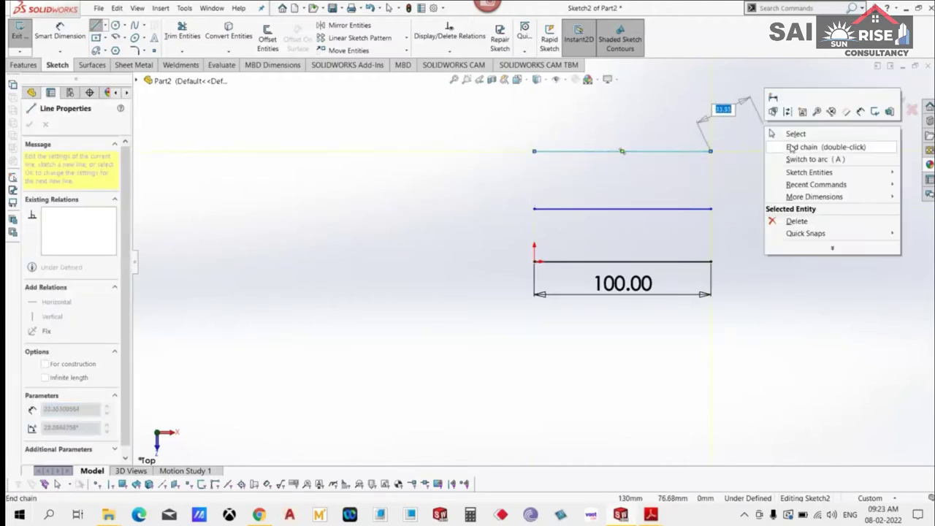
left_click(826, 147)
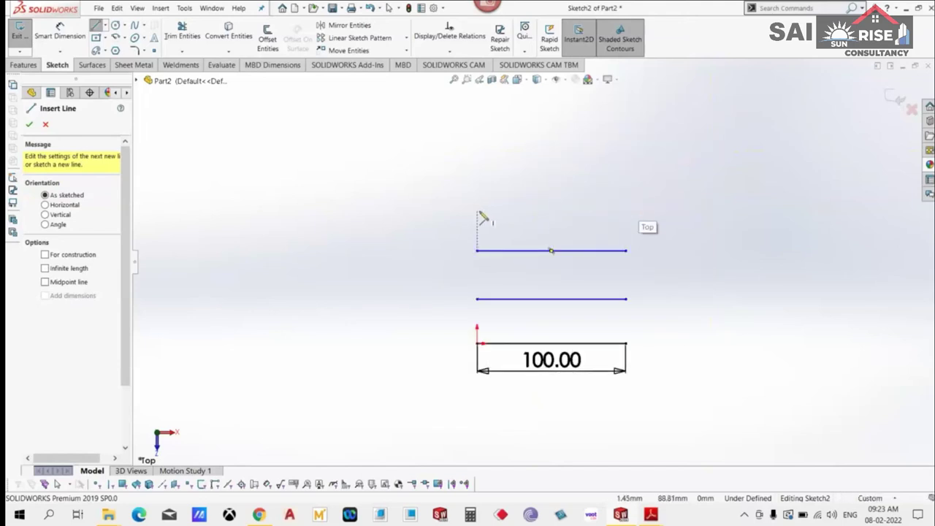
Add a third and fourth horizontal line of matching length higher in the stack.
left_click(478, 210)
left_click(627, 210)
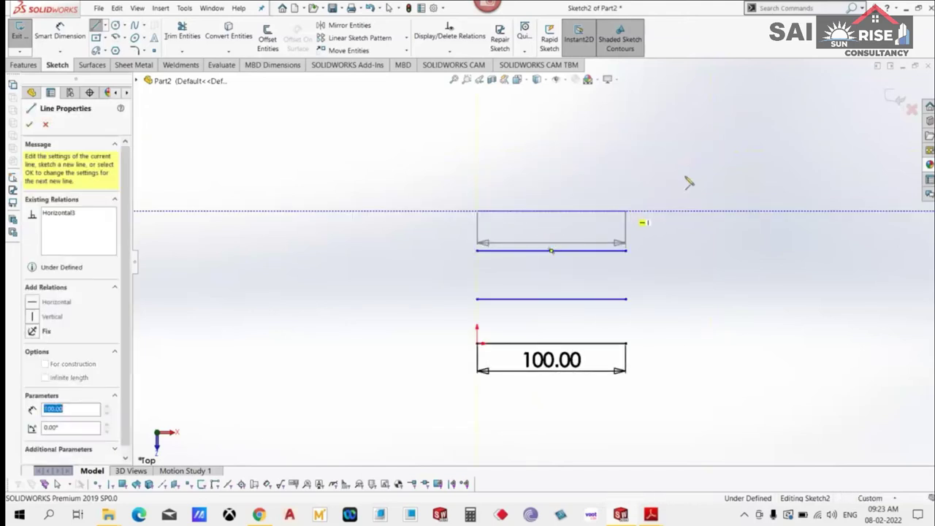
right_click(695, 174)
left_click(746, 188)
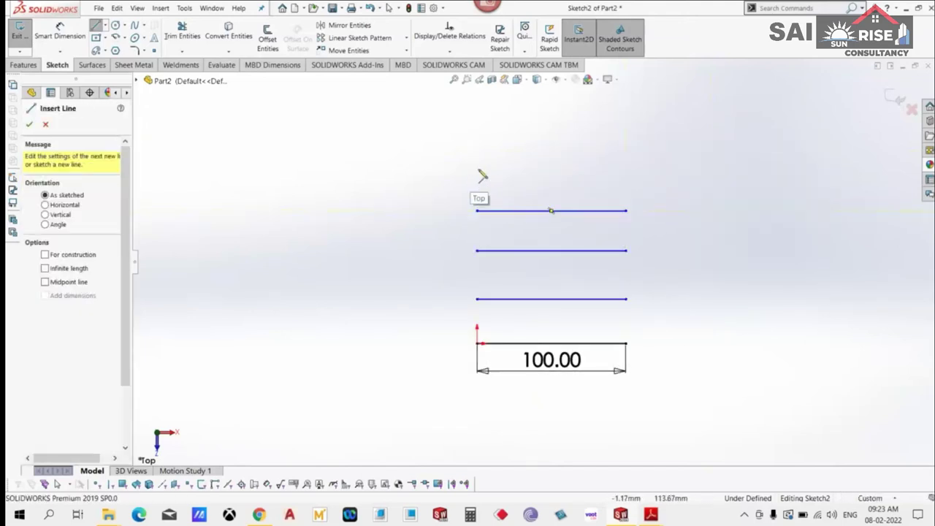
left_click(478, 168)
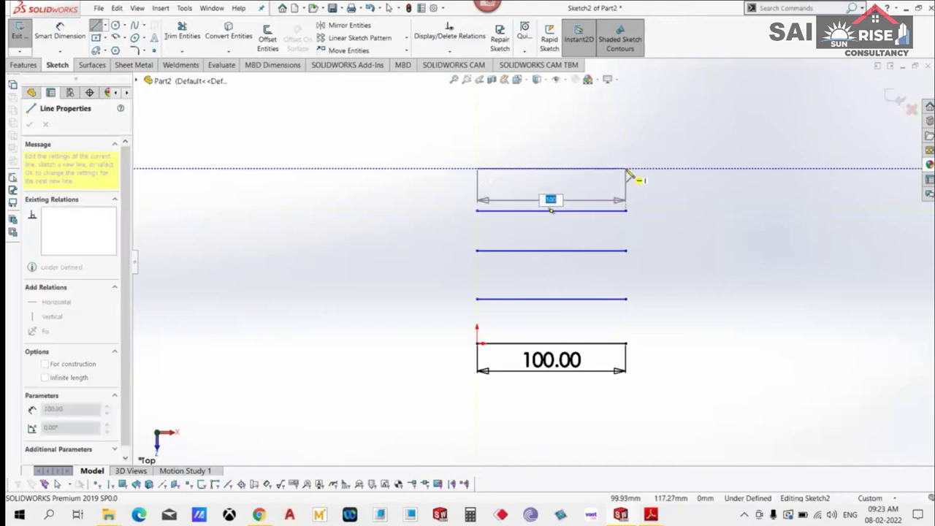
left_click(626, 168)
right_click(660, 111)
left_click(706, 145)
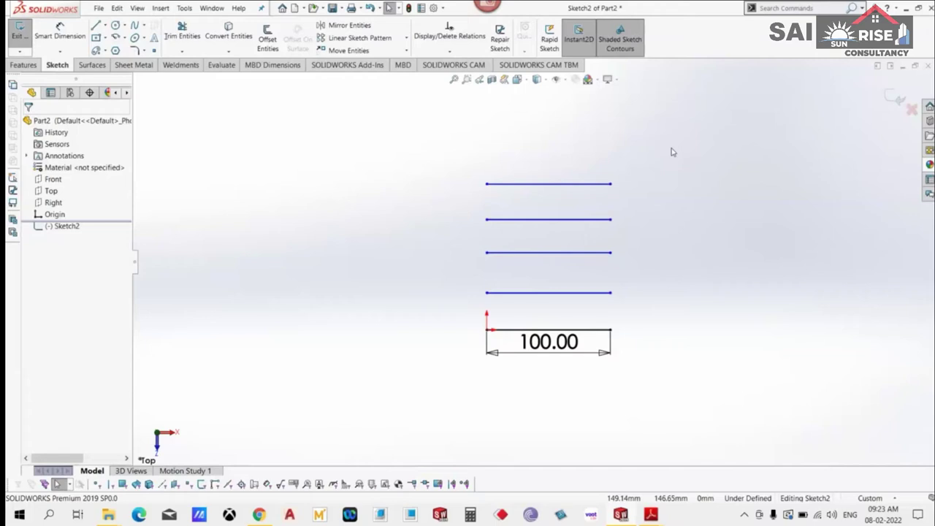
Draw the last two equal-length horizontal lines at the top of the stack.
left_click(95, 25)
left_click(485, 182)
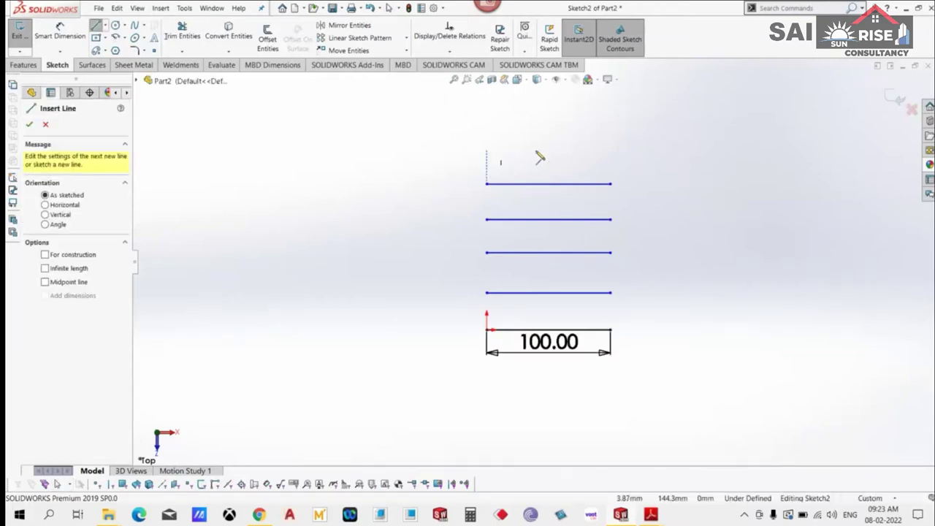
left_click(611, 150)
right_click(622, 125)
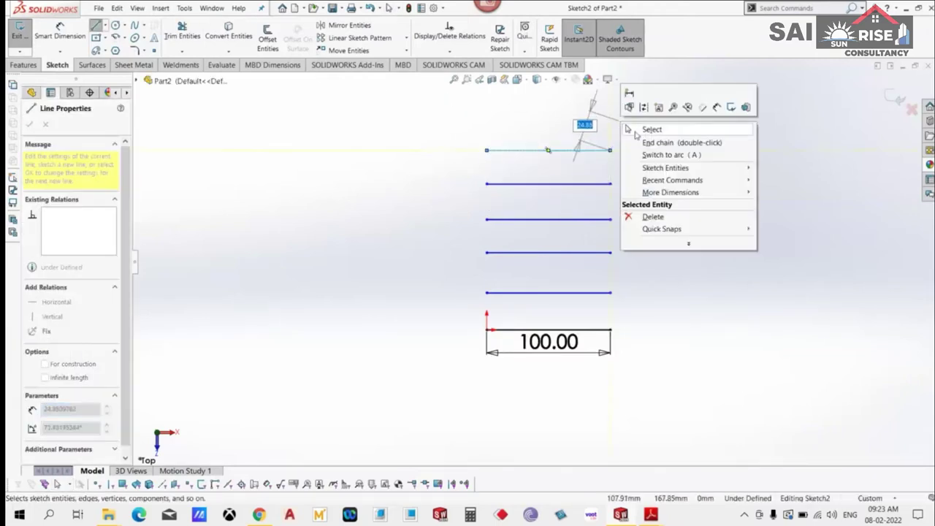
left_click(646, 144)
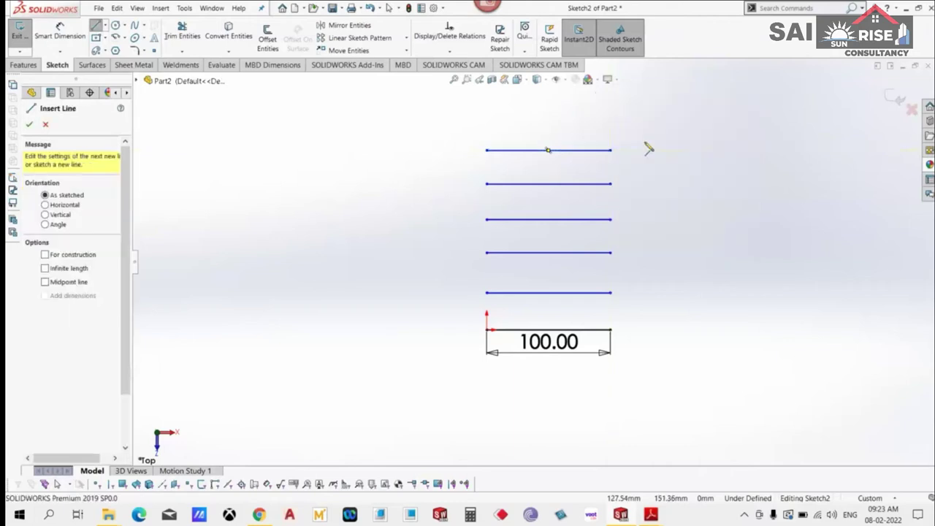
left_click(487, 118)
left_click(611, 118)
right_click(637, 111)
left_click(651, 115)
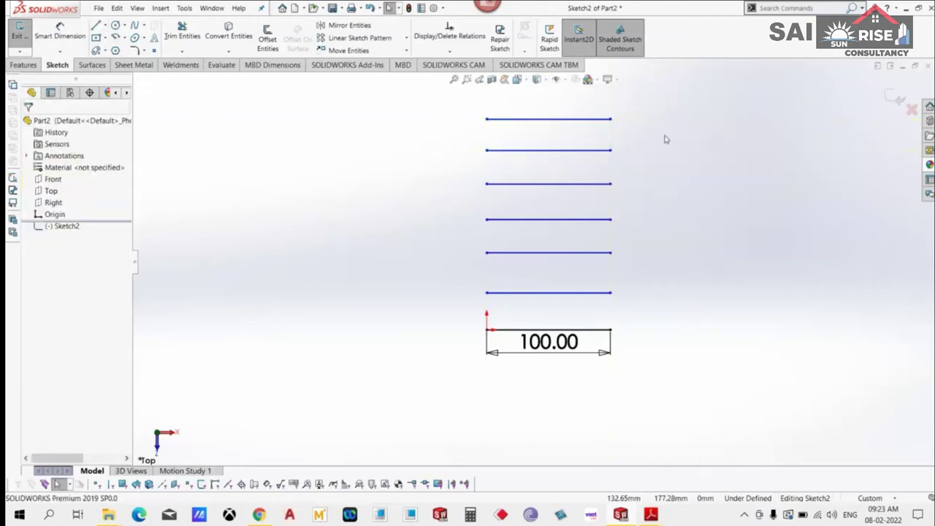
scroll(647, 231, "up", 1)
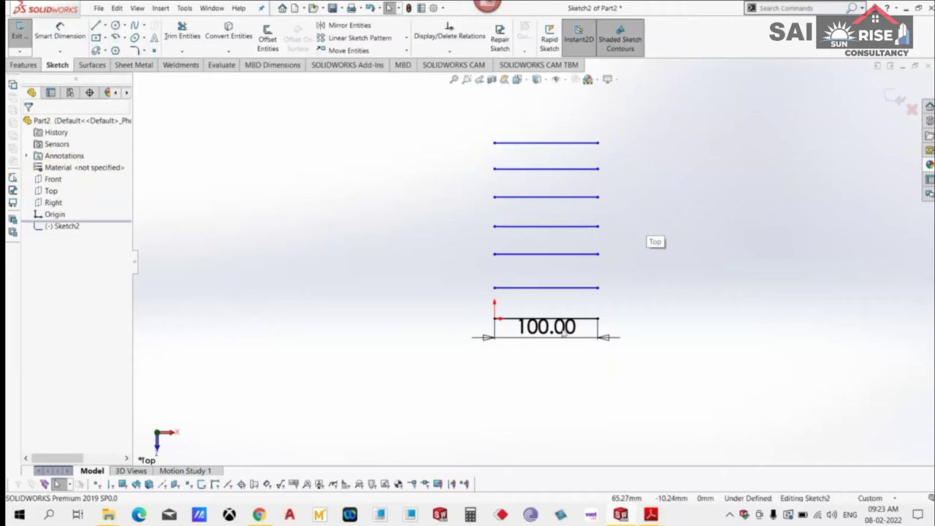
Move the 100.00 dimension further below the base line.
left_click_drag(552, 328, 567, 367)
left_click(563, 366)
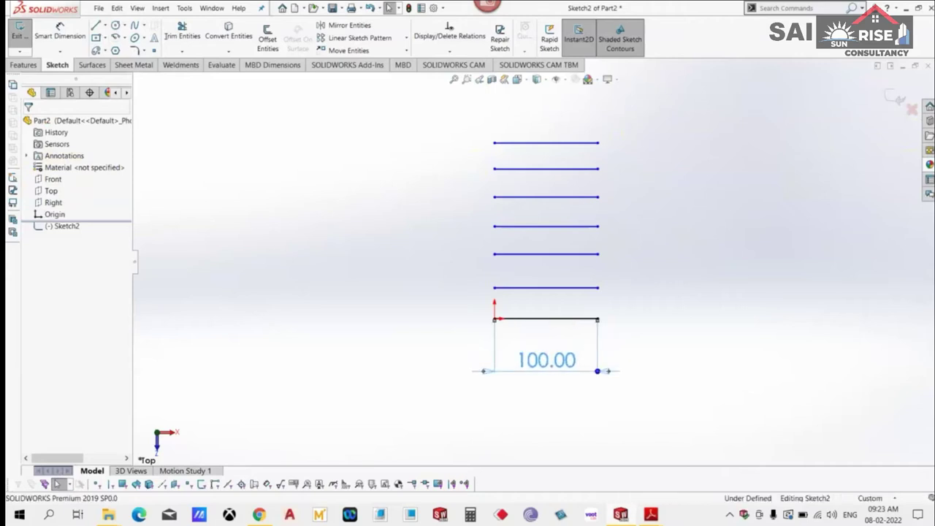
left_click(689, 322)
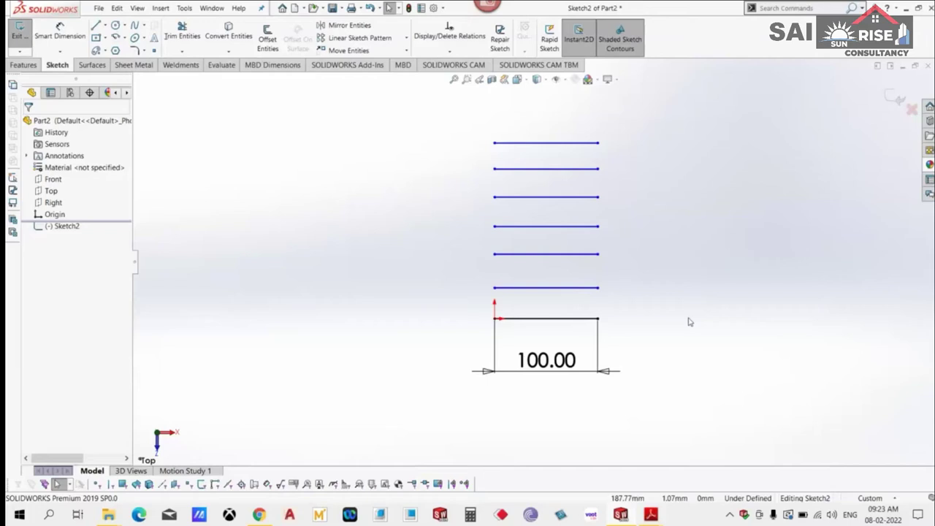
Add a Smart Dimension to the top line and look through the dimension type options.
left_click(51, 35)
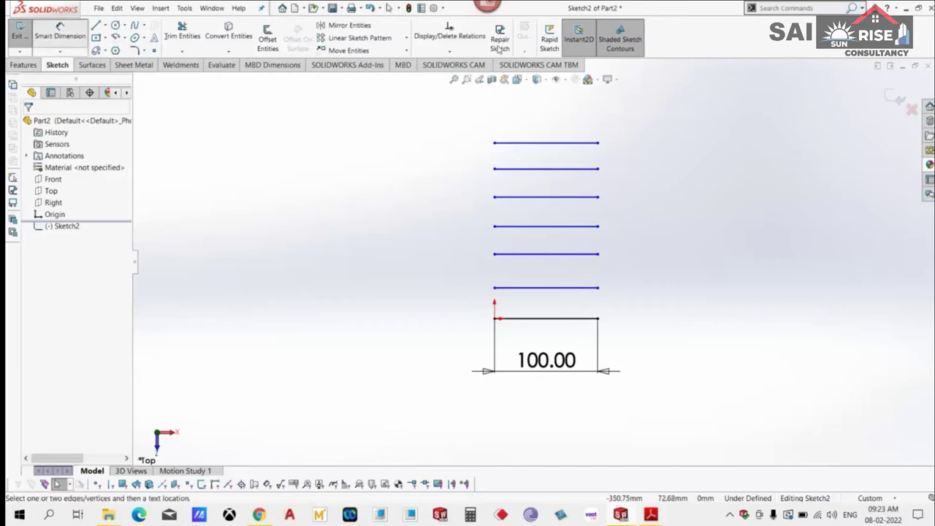
left_click(548, 143)
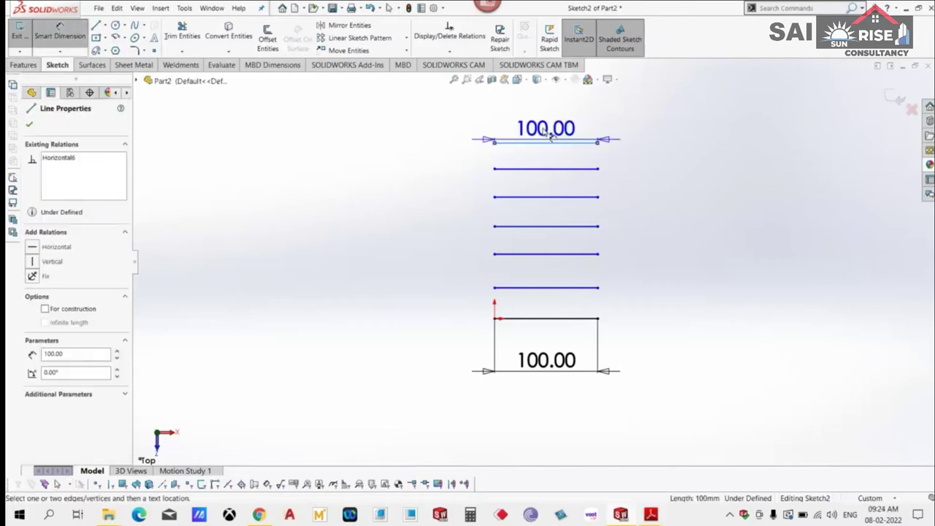
left_click(559, 126)
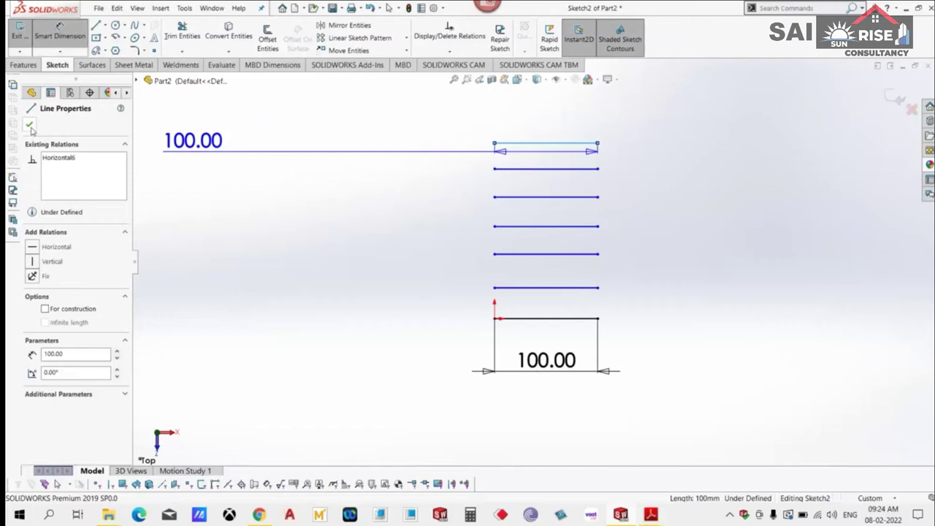
left_click(30, 125)
left_click(59, 51)
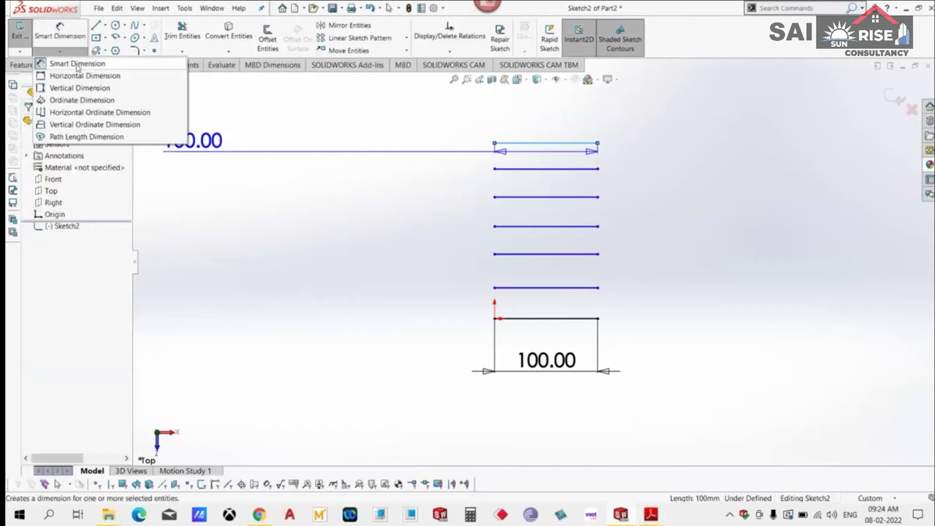
left_click(76, 64)
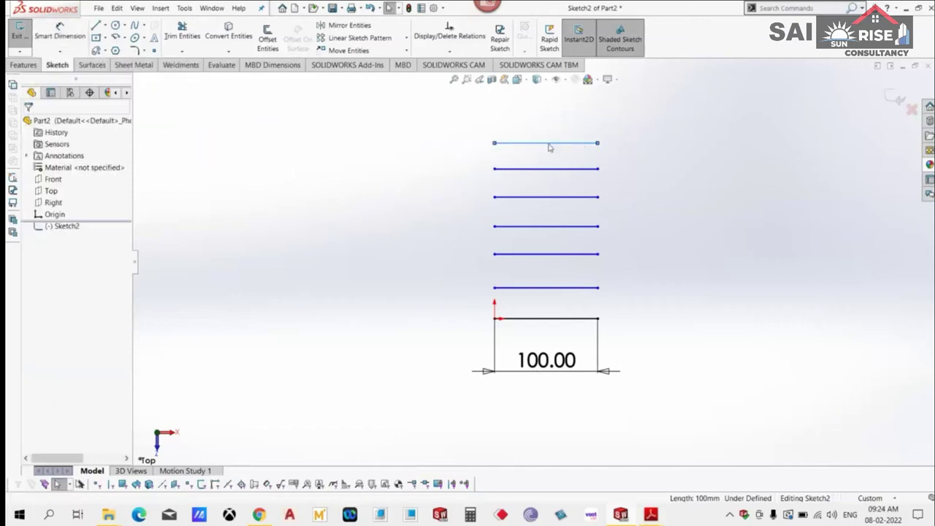
left_click(548, 143)
key("Escape")
Dimension the top line to 200 mm and zoom out to see the whole sketch.
left_click(60, 32)
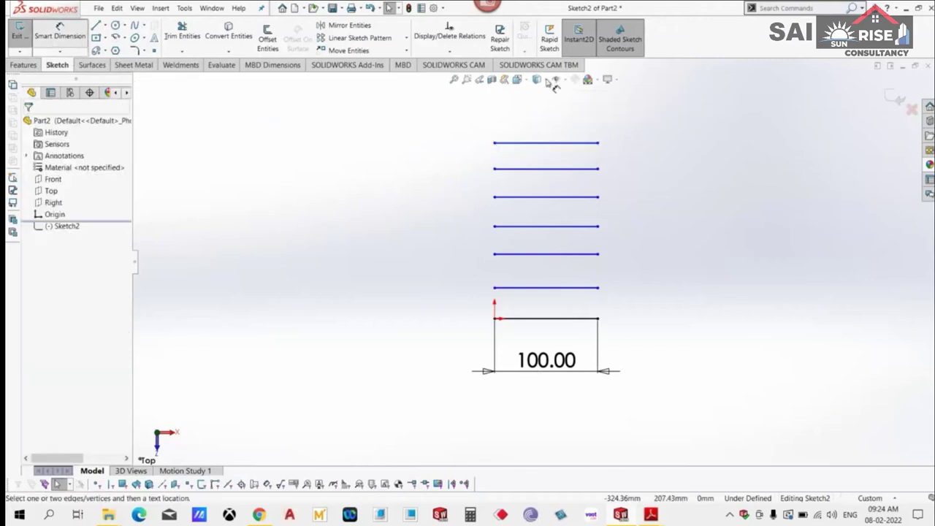
left_click(548, 143)
left_click(553, 133)
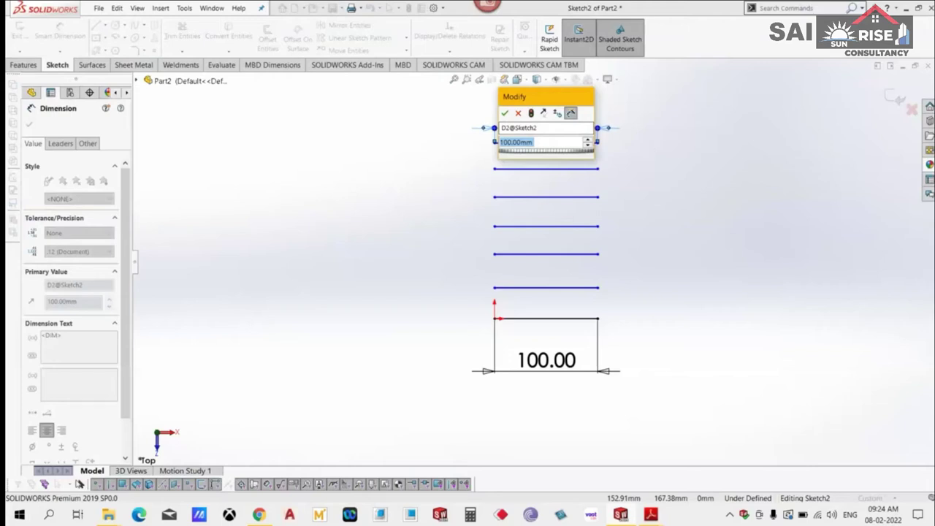
left_click(505, 114)
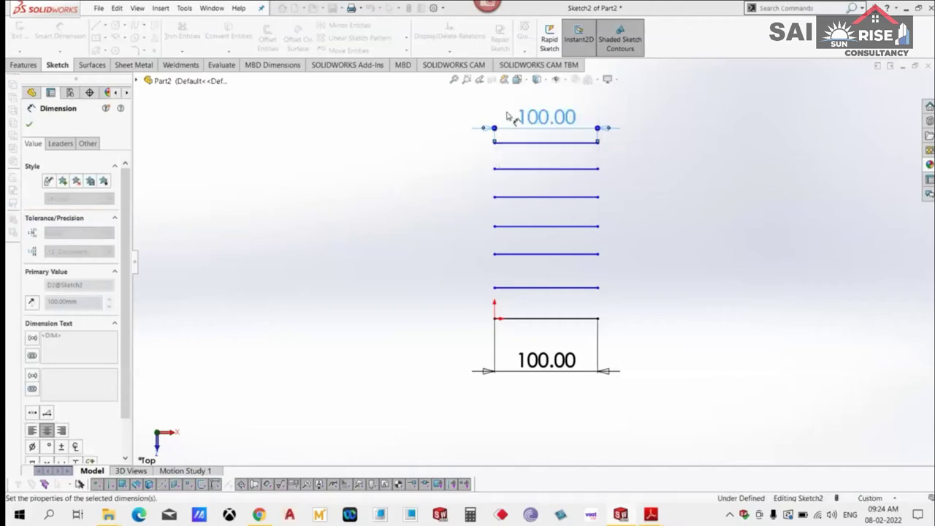
left_click(29, 124)
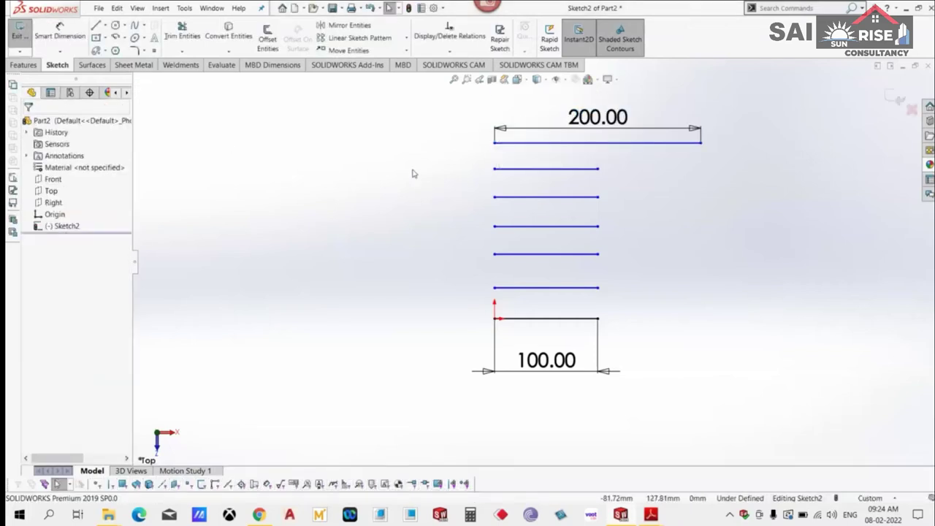
key("z")
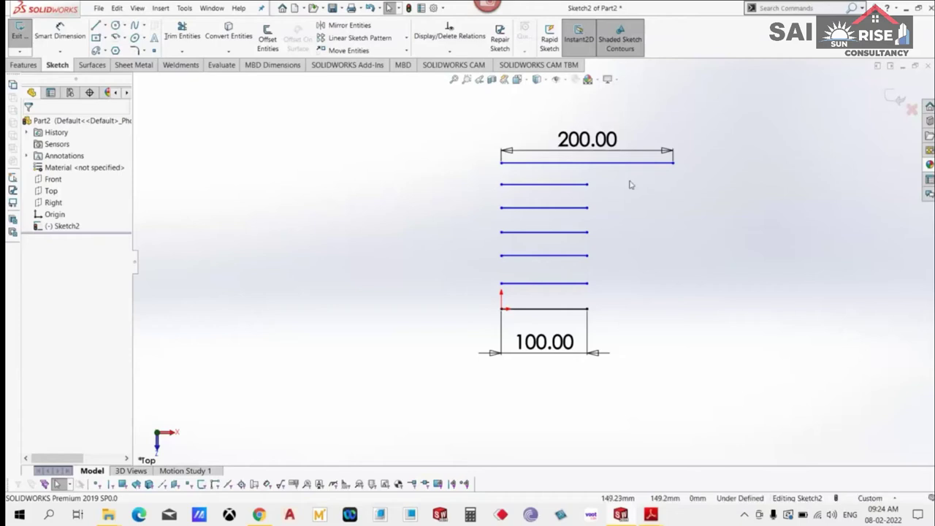
Select all the stacked sketch lines and delete them.
mouse_move(343, 140)
left_mouse_down()
mouse_move(782, 403)
mouse_move(374, 121)
left_mouse_up()
left_click(456, 207)
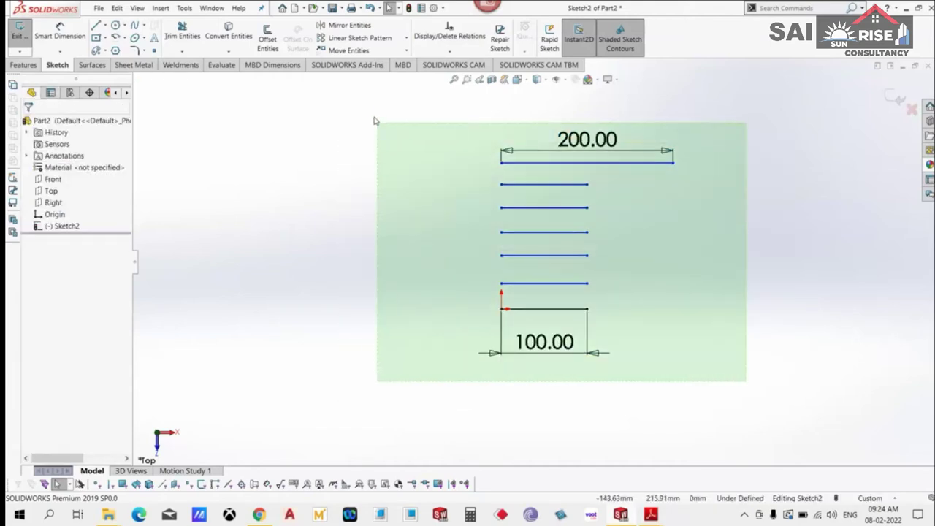
key("Delete")
Draw a 200 mm line from the origin at 45° using Angle orientation.
left_click(106, 24)
left_click(116, 36)
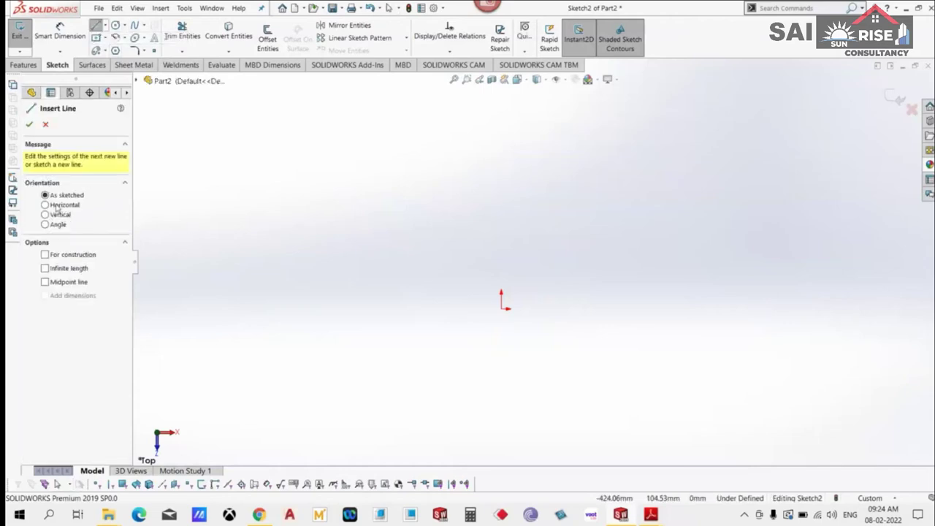
left_click(57, 207)
left_click(58, 223)
left_click(55, 233)
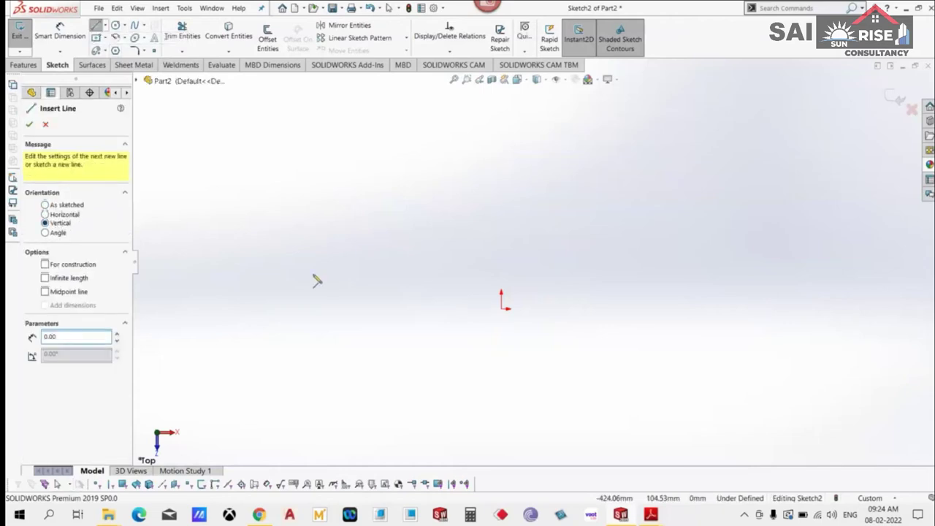
left_click(505, 311)
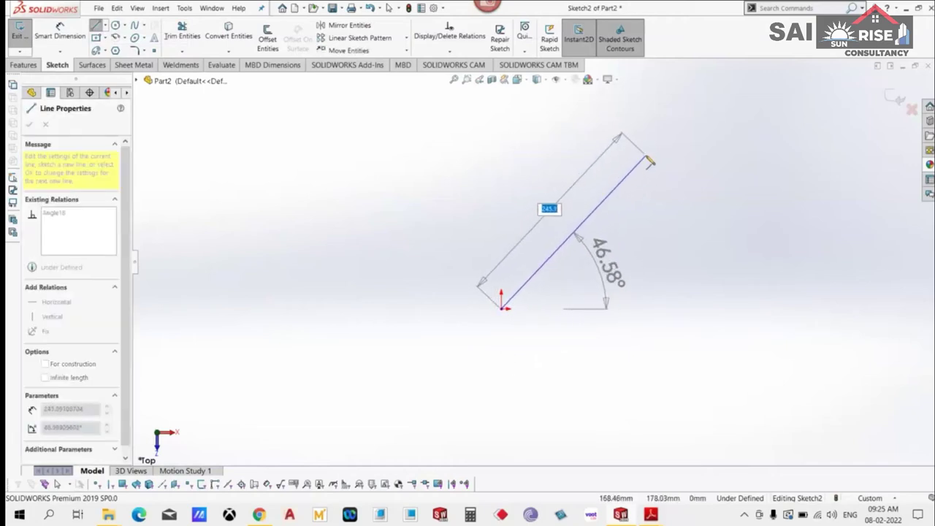
key("Tab")
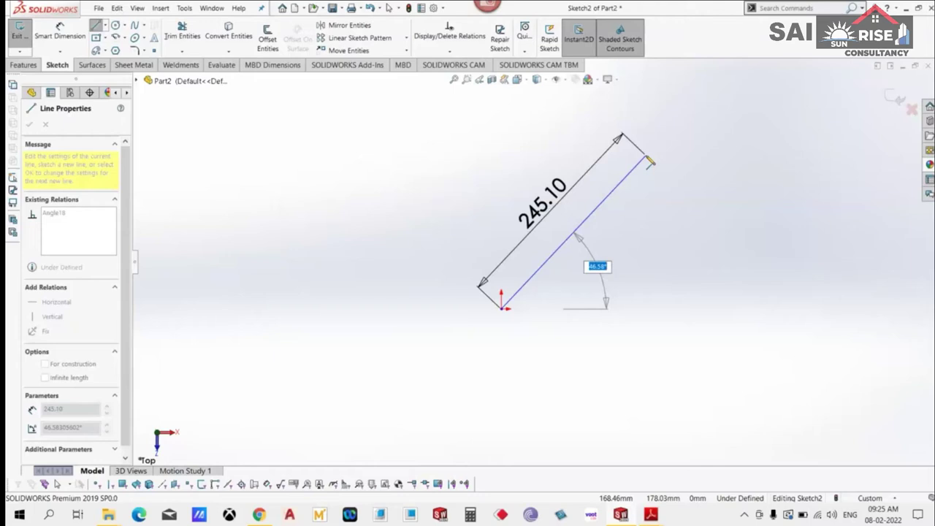
type("45")
key("Tab")
type("200")
key("Return")
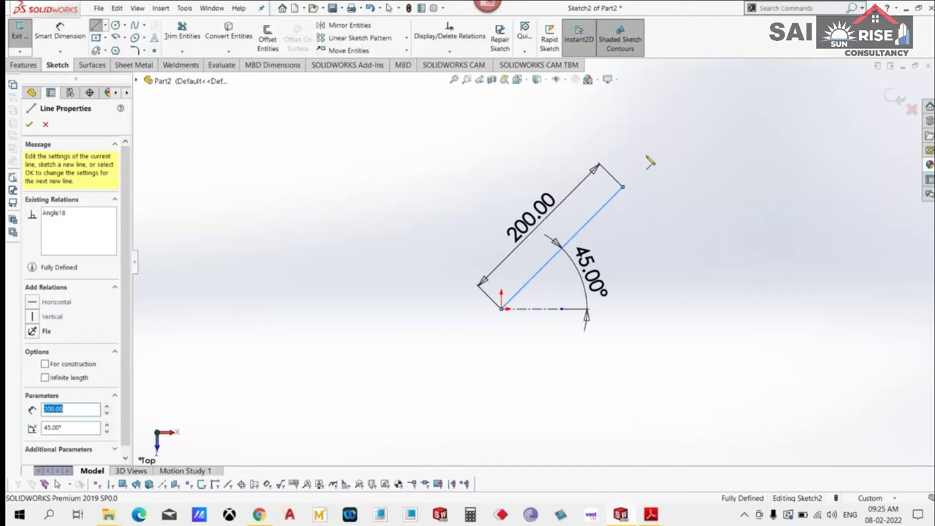
right_click(489, 157)
left_click(512, 160)
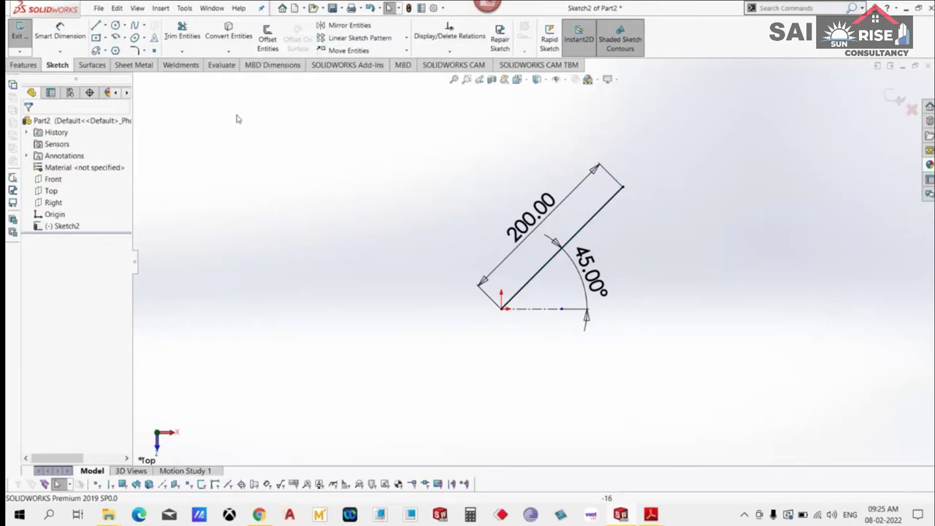
Draw a horizontal construction line below the origin.
left_click(106, 28)
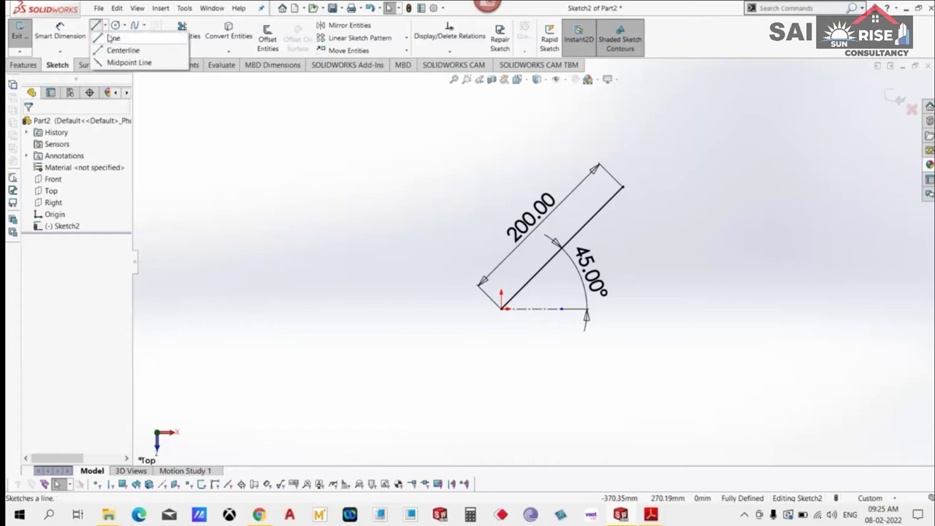
left_click(111, 36)
left_click(71, 255)
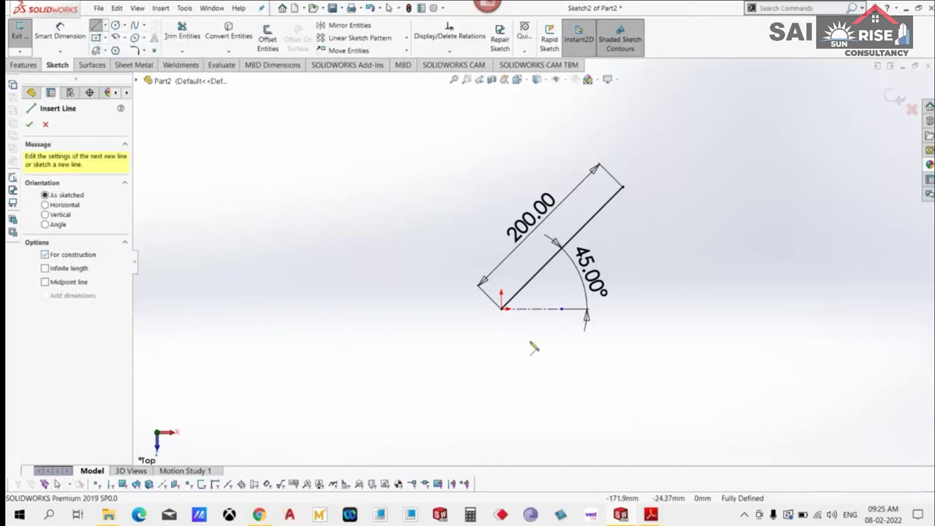
left_click(501, 347)
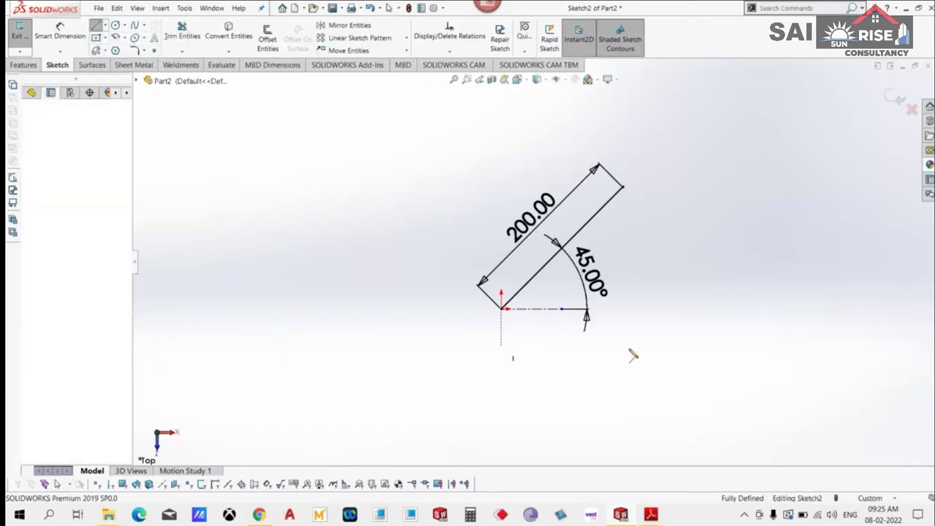
left_click(739, 346)
right_click(717, 285)
left_click(734, 290)
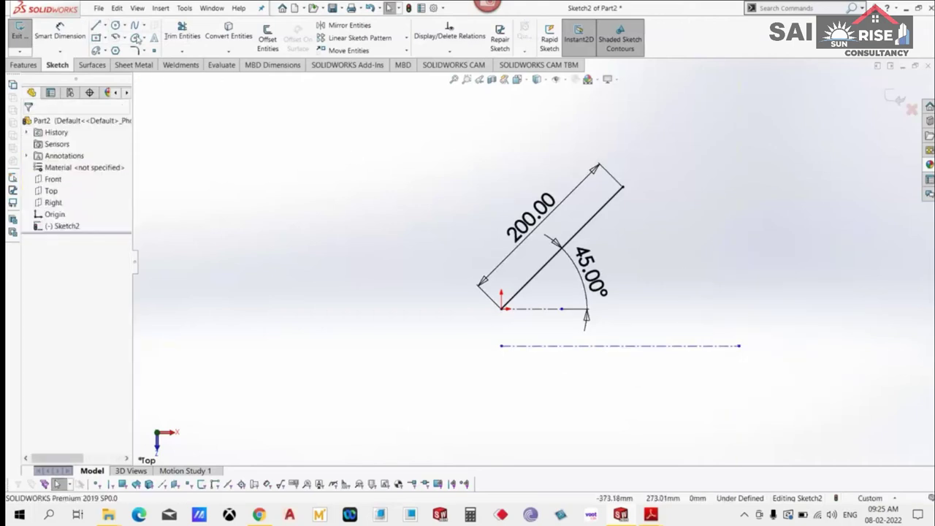
Add a horizontal infinite-length construction line below the first one.
left_click(105, 25)
left_click(112, 39)
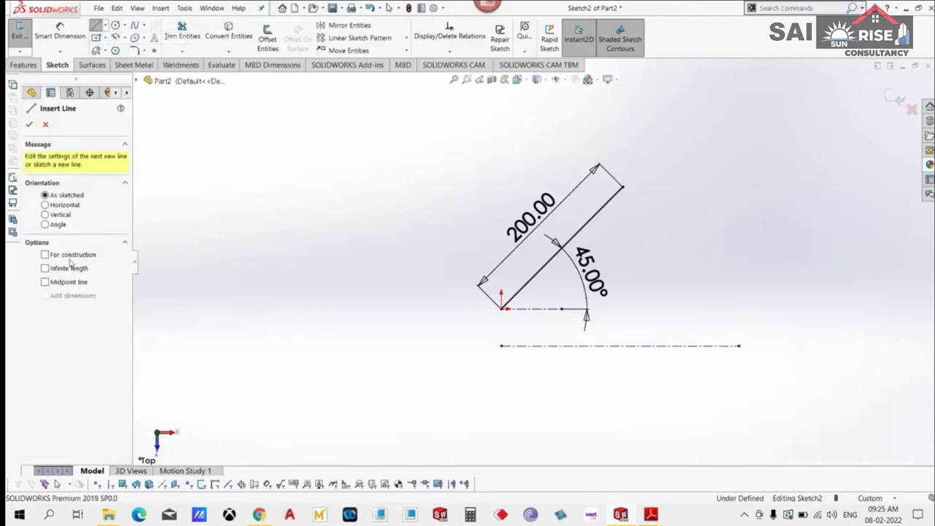
left_click(71, 269)
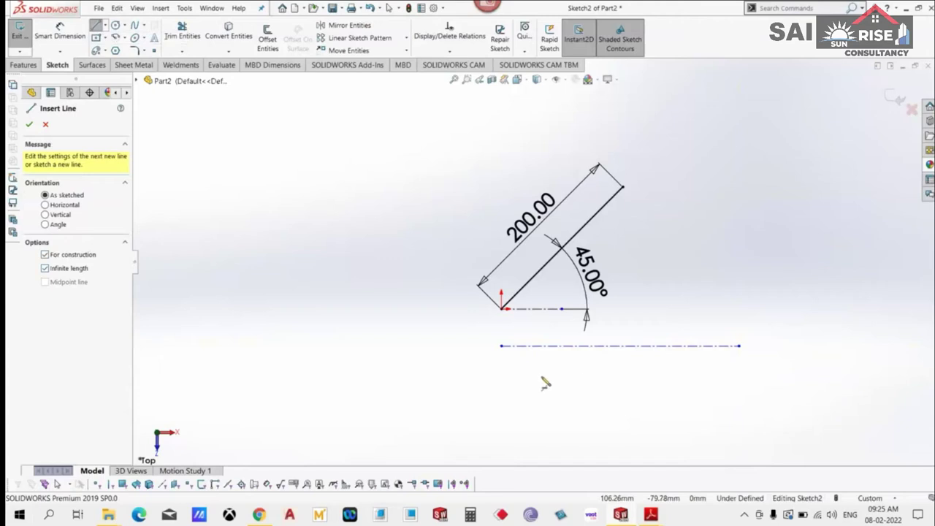
left_click(641, 378)
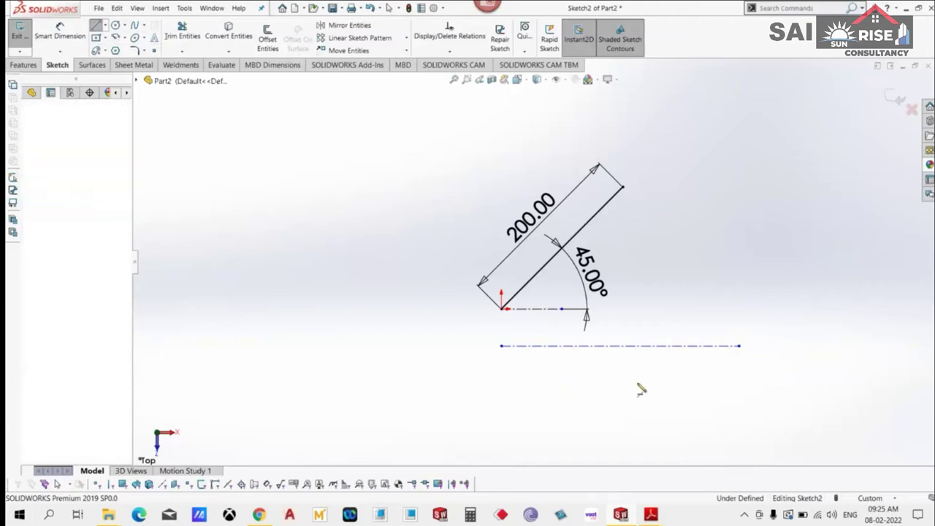
left_click(709, 379)
right_click(680, 294)
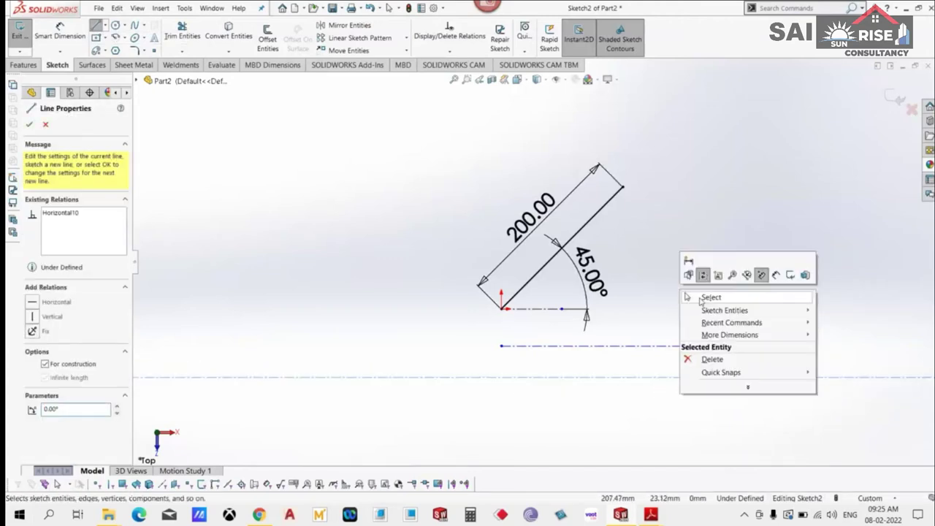
left_click(705, 297)
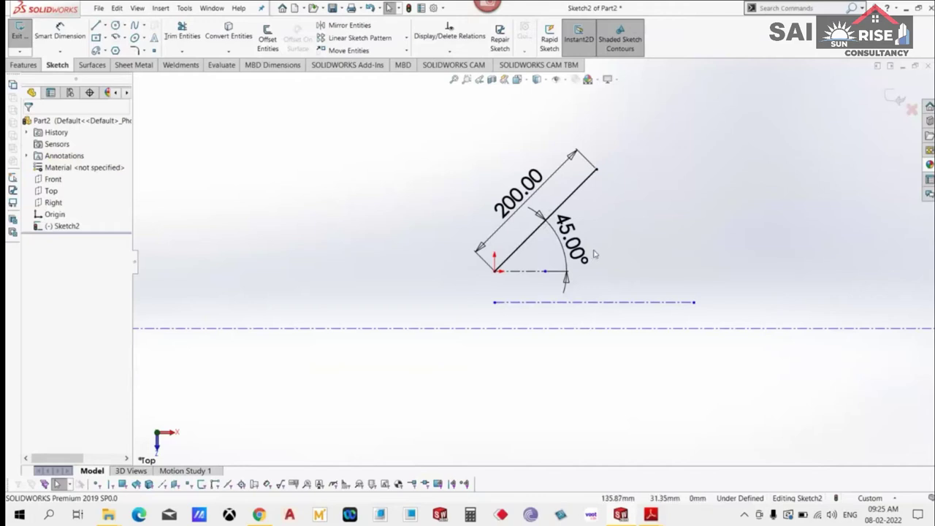
scroll(595, 255, "down", 1)
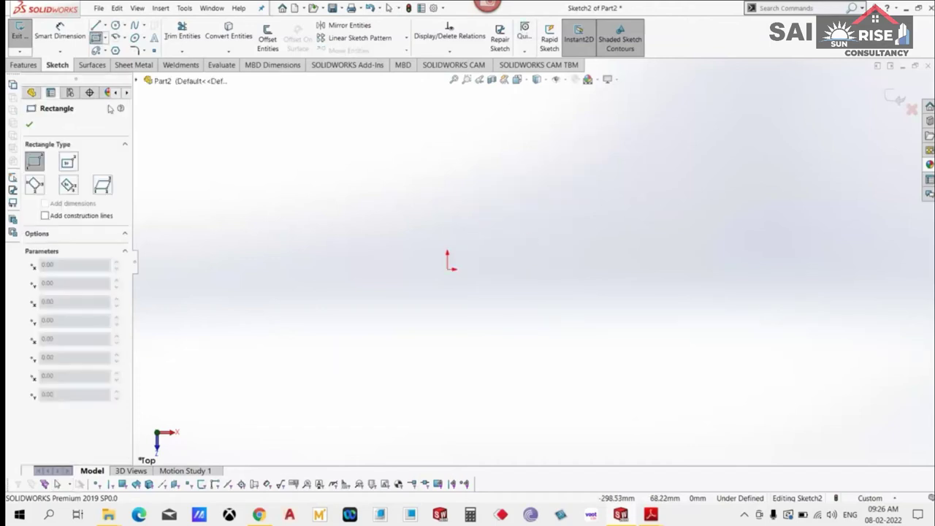
Draw a 200 × 200 centre rectangle anchored at the origin.
left_click(106, 36)
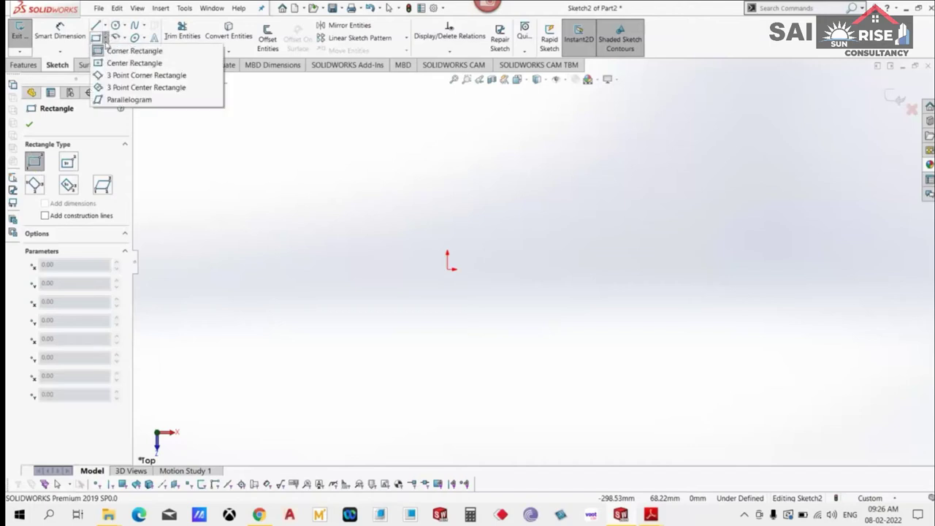
left_click(134, 62)
left_click(449, 270)
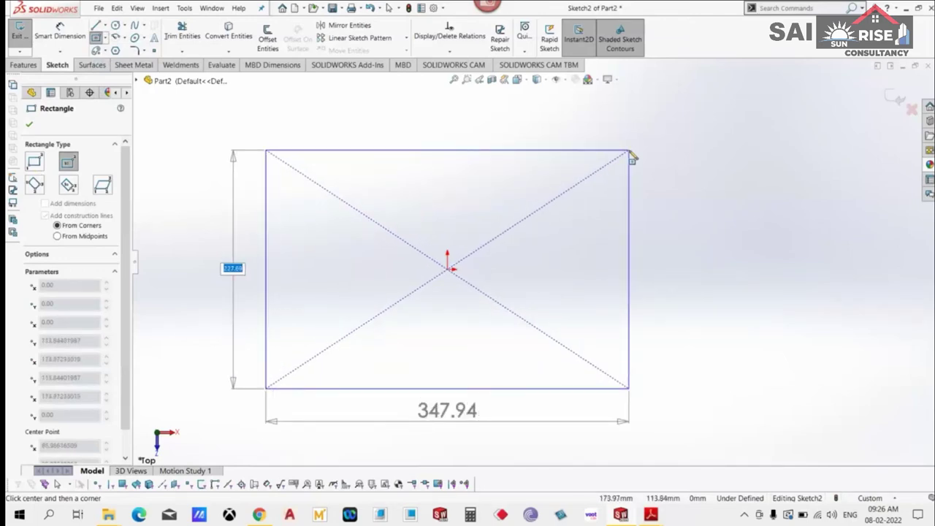
type("200")
key("Return")
type("200")
key("Return")
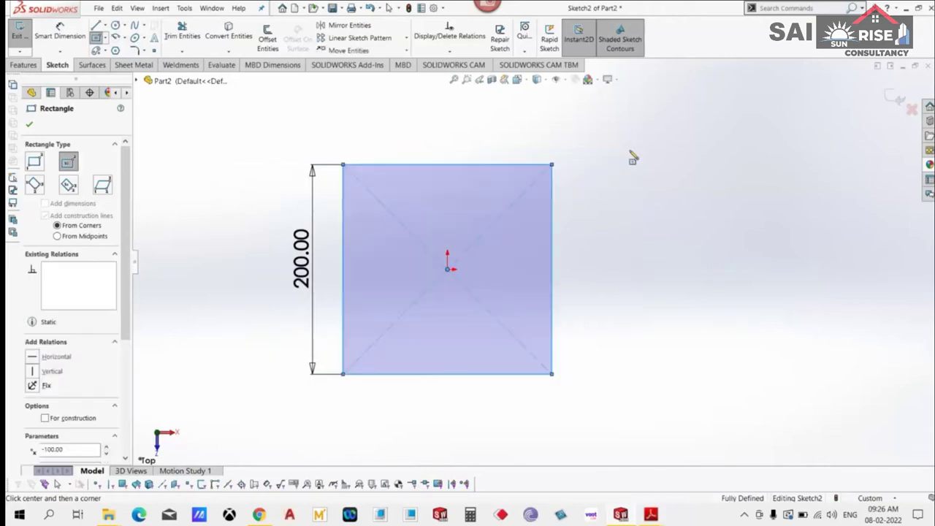
right_click(633, 156)
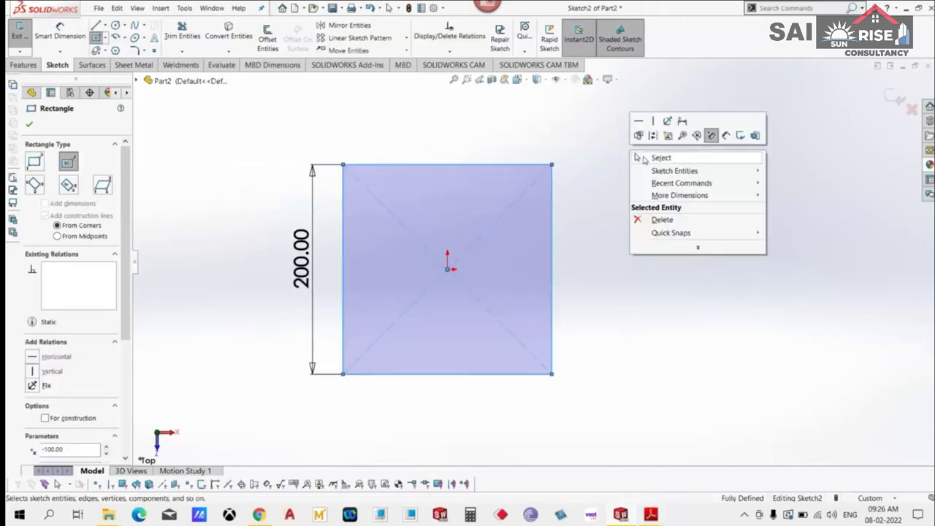
left_click(644, 159)
middle_click_drag(492, 302, 540, 277, "ctrl")
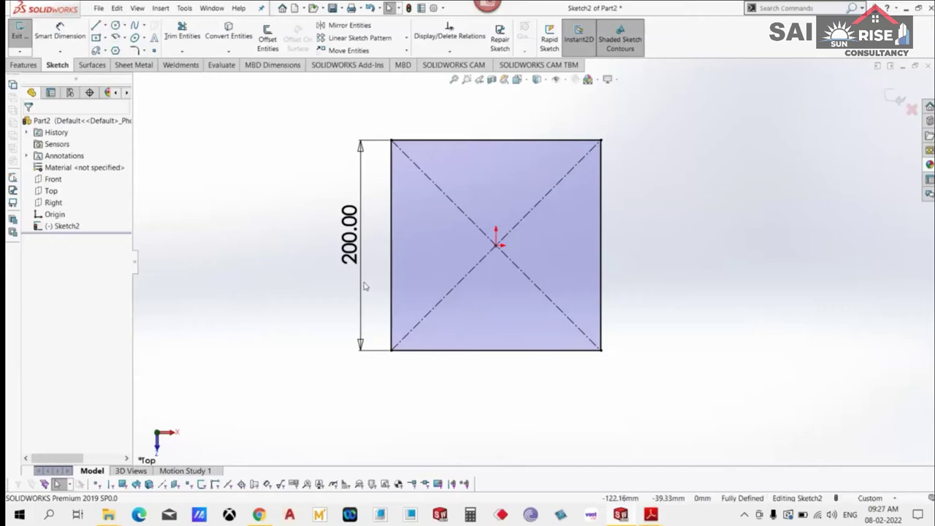
Replace the height dimension with a 200 dimension on the square's left edge.
left_click(312, 243)
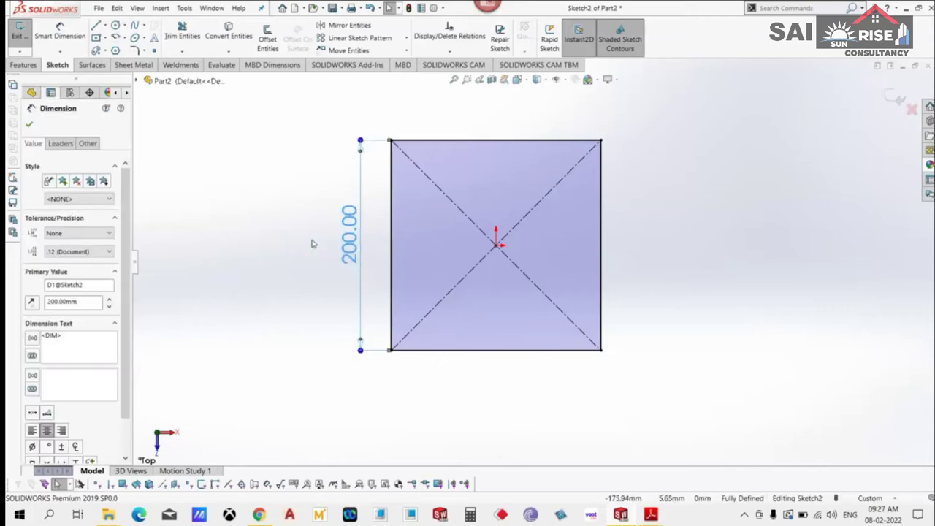
key("Delete")
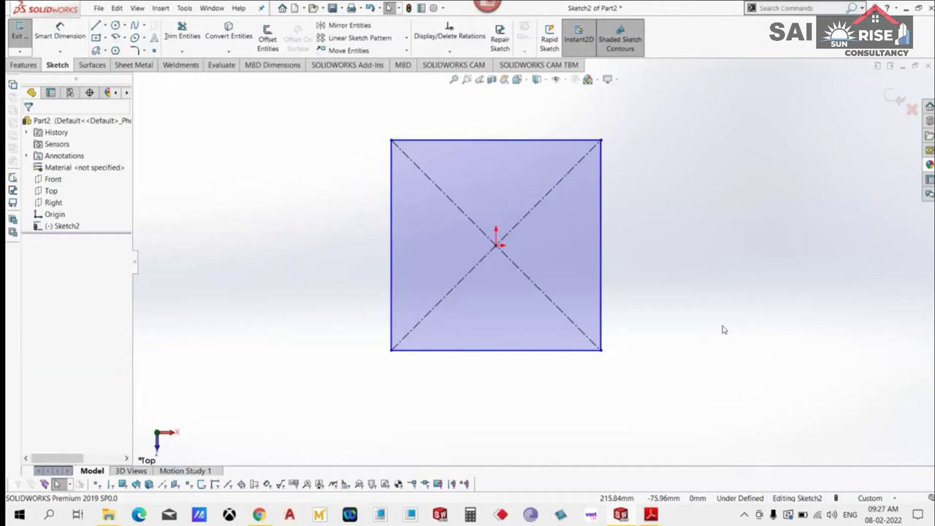
left_click(60, 33)
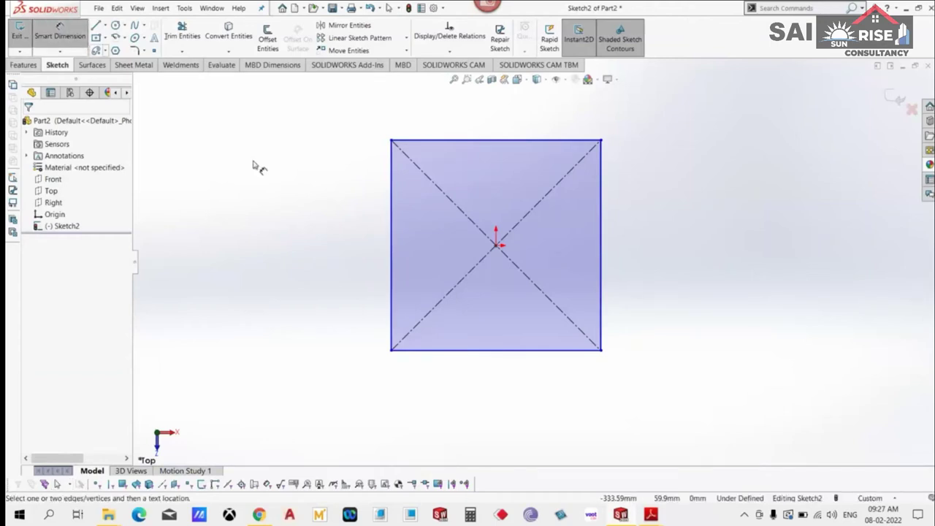
left_click(392, 212)
left_click(357, 215)
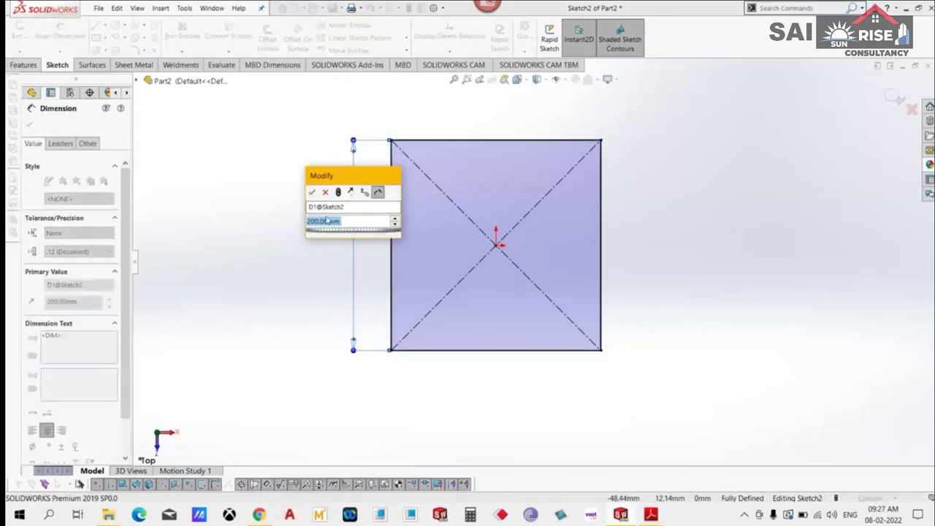
left_click(312, 192)
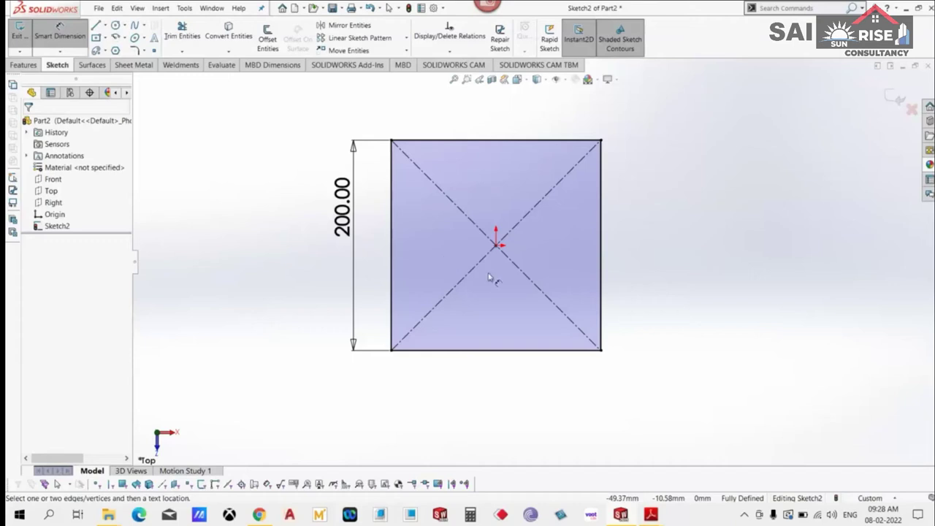
Box-select the entire square sketch and delete it.
right_click(633, 276)
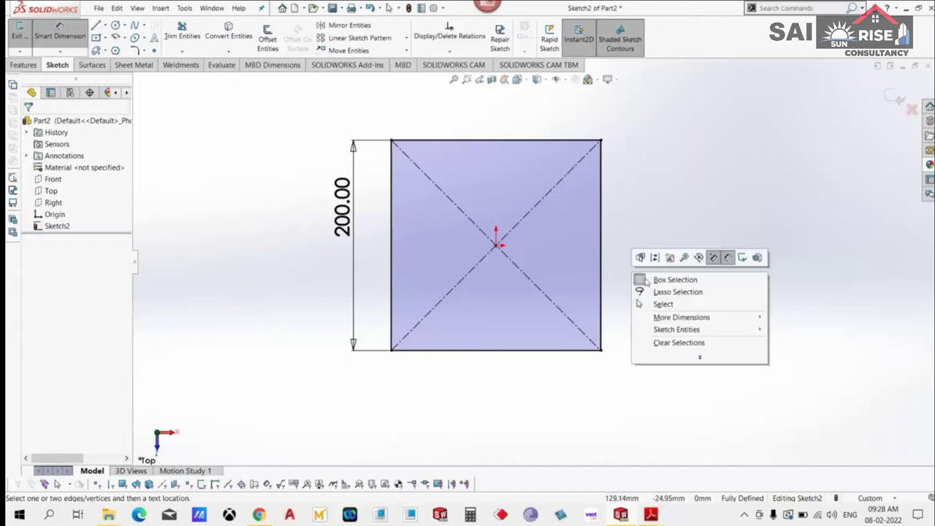
left_click(664, 306)
mouse_move(682, 400)
left_mouse_down()
mouse_move(214, 148)
mouse_move(229, 109)
left_mouse_up()
key("Delete")
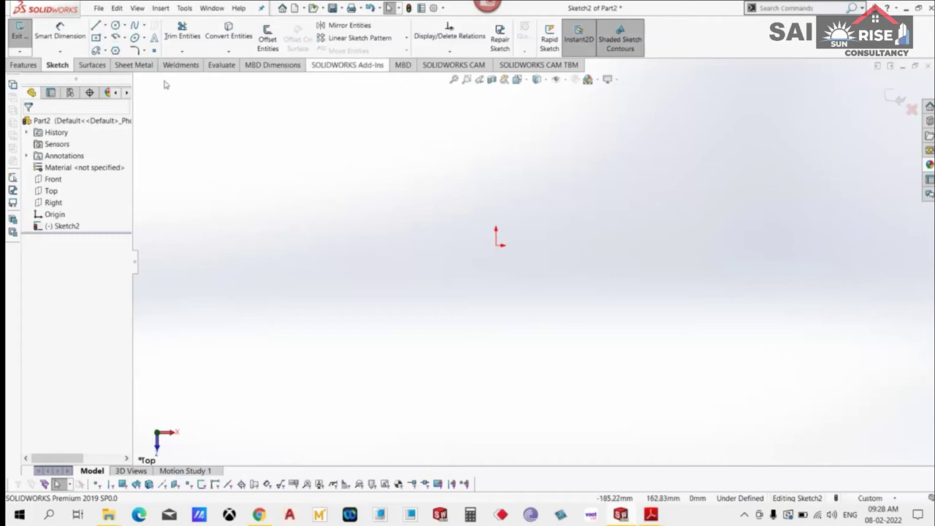
Draw a straight slot whose centreline starts at the origin.
left_click(106, 51)
scroll(104, 55, "down", 2)
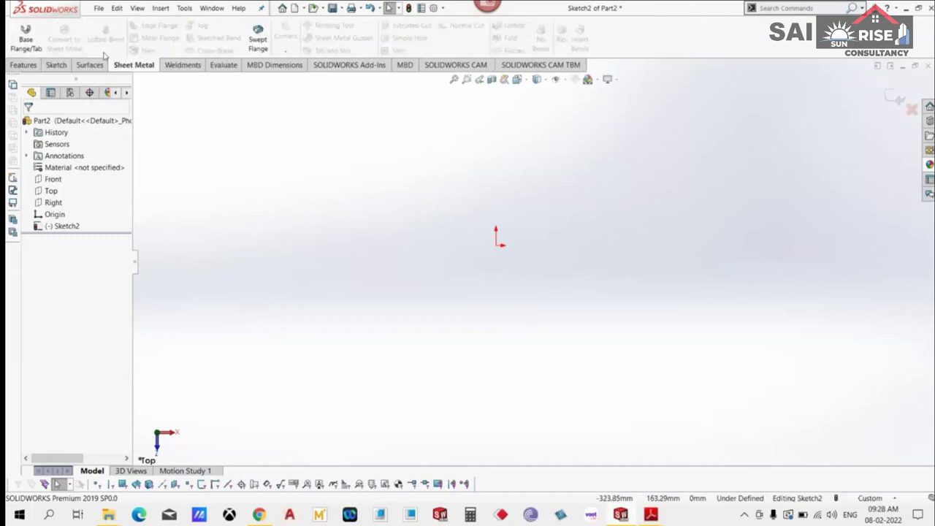
scroll(78, 65, "up", 2)
left_click(104, 51)
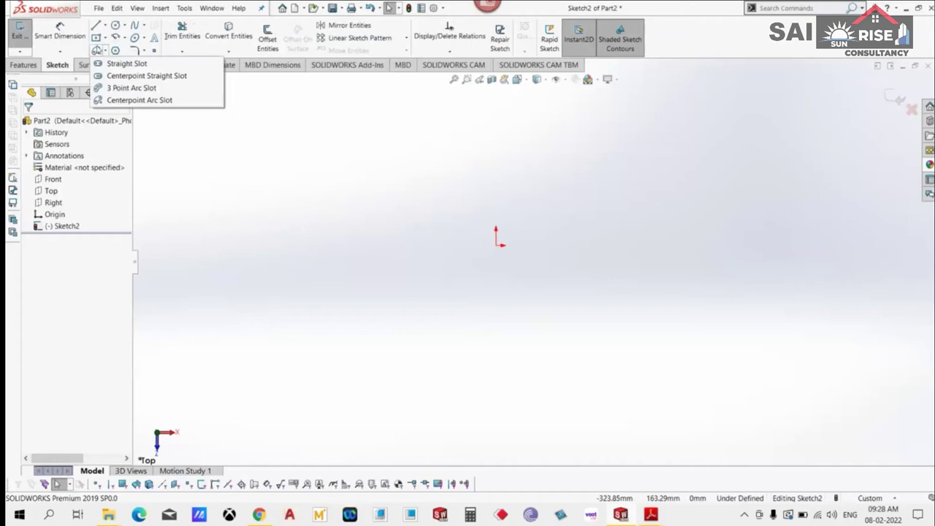
left_click(108, 50)
left_click(108, 49)
left_click(126, 63)
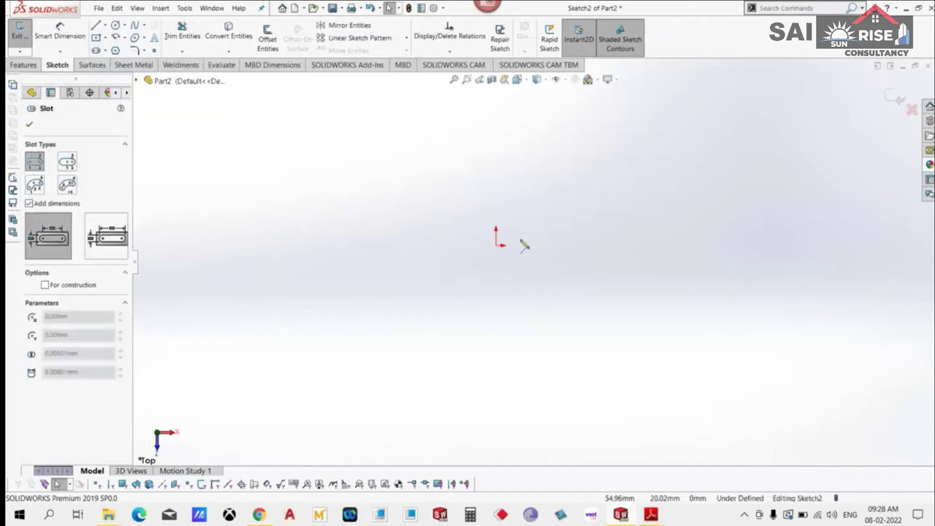
left_click(497, 245)
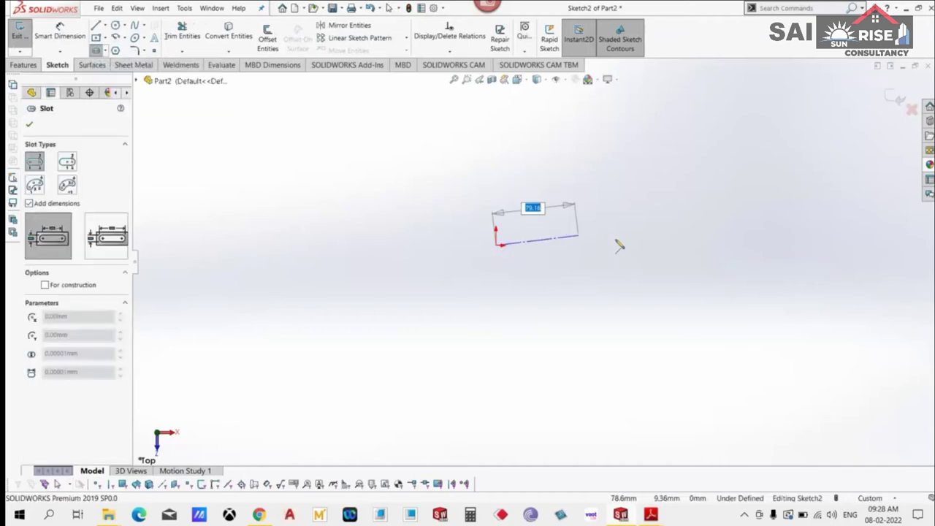
left_click(681, 252)
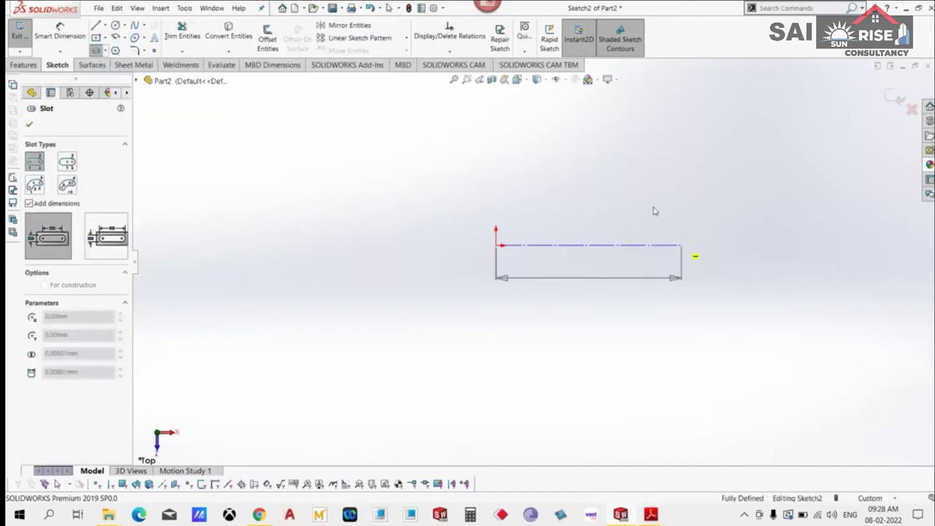
left_click(652, 203)
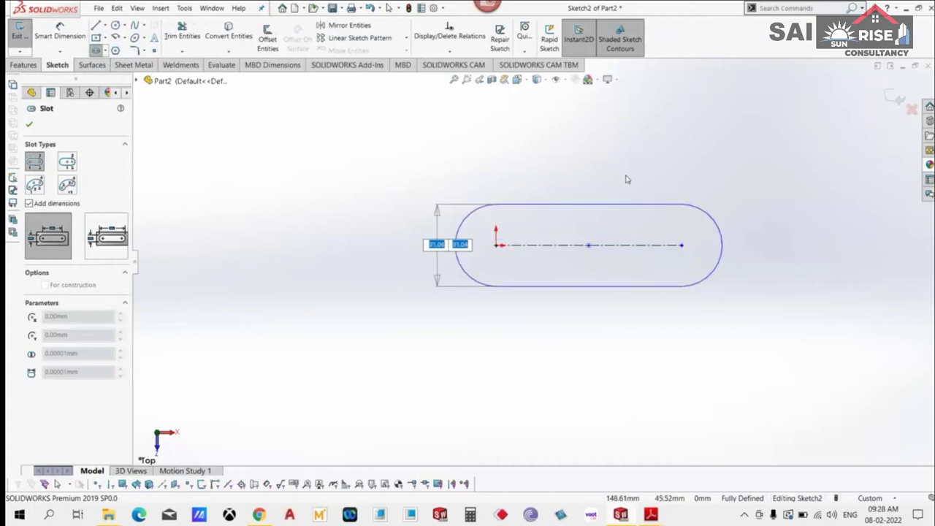
right_click(626, 179)
left_click(635, 174)
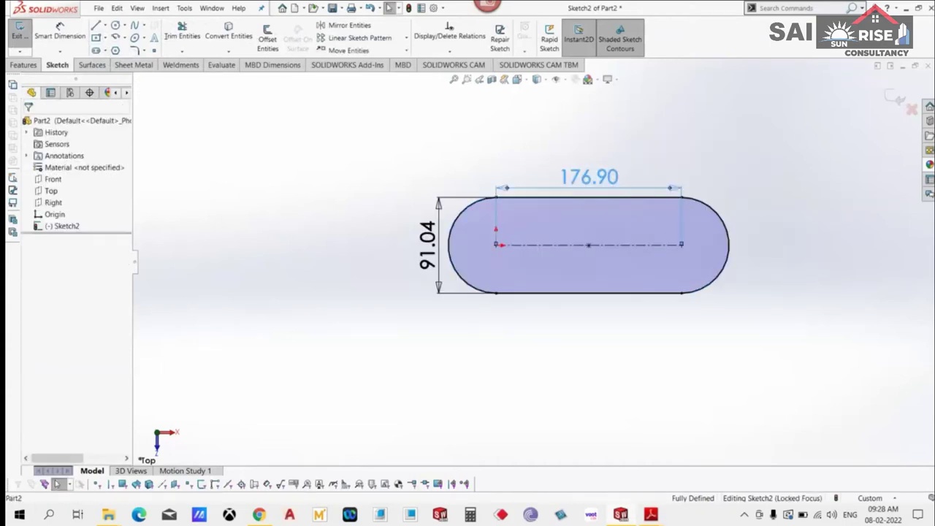
Change the slot's length from 176.90 to 100 and width from 91.04 to 50.
double_click(690, 174)
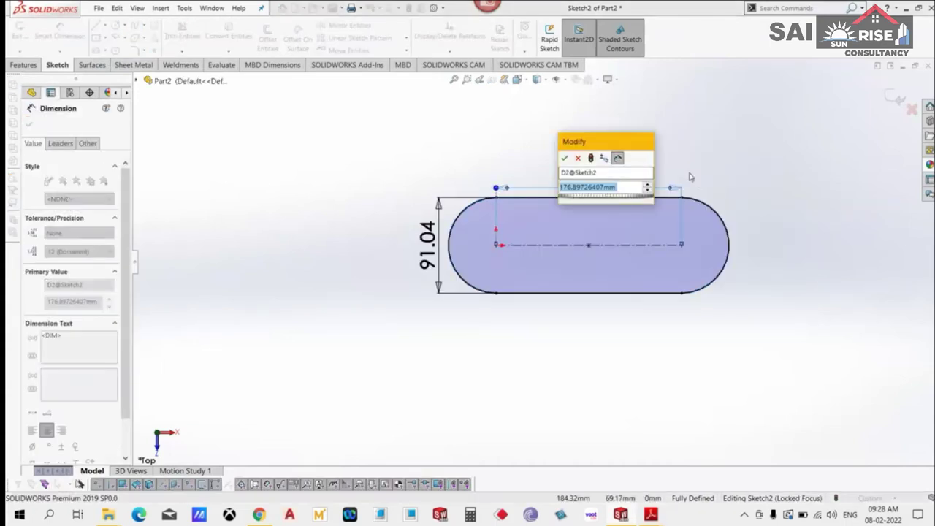
type("100")
key("Return")
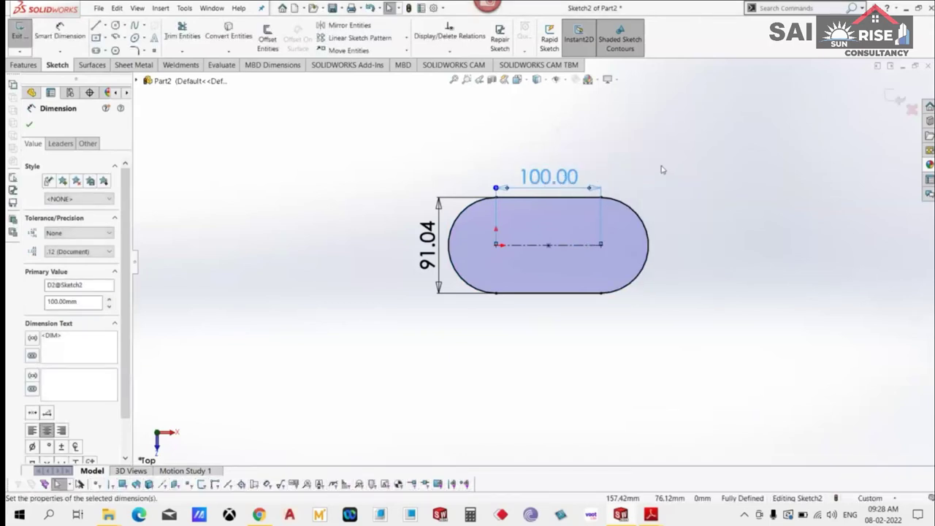
key("Escape")
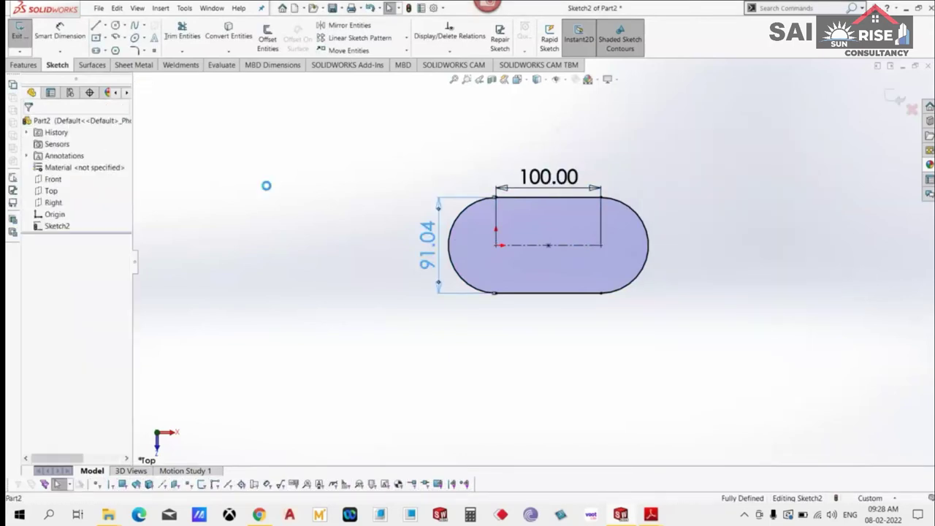
key("Return")
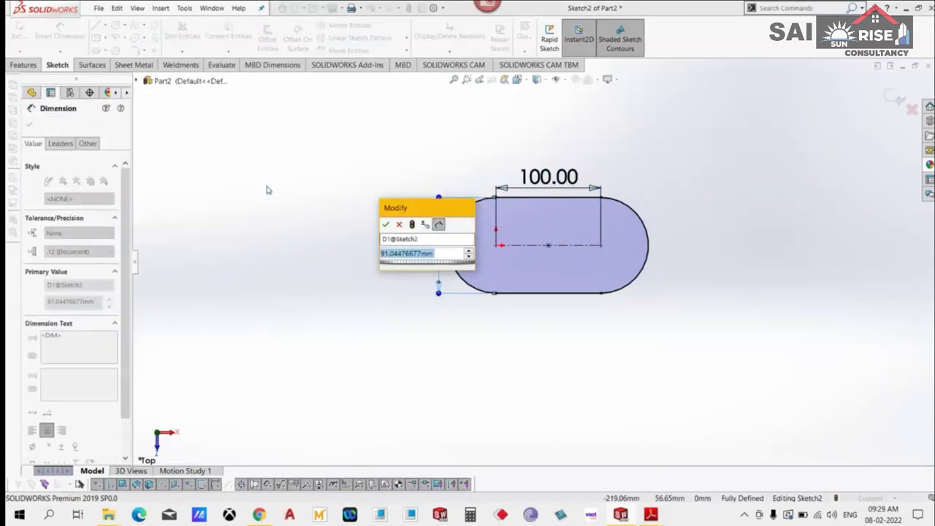
type("50")
key("Return")
Box-select the slot with its dimensions and delete it.
right_click(276, 166)
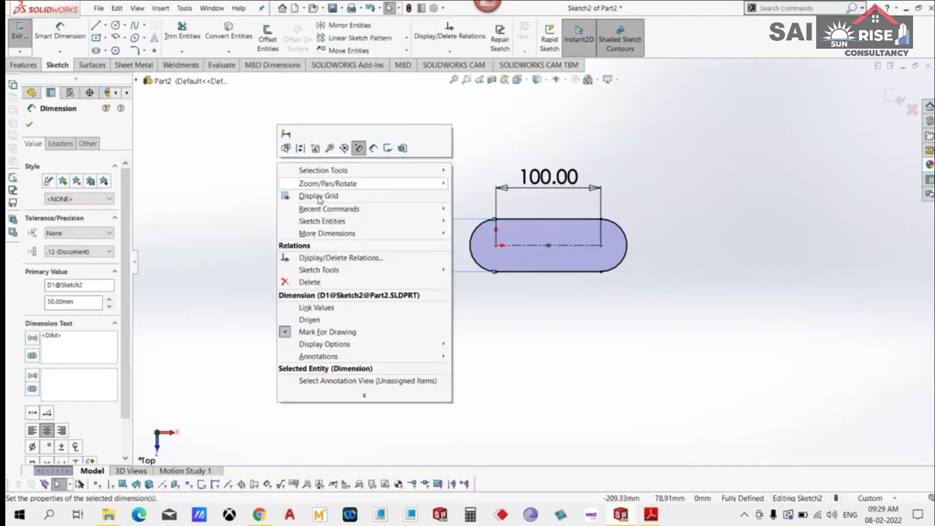
left_click(261, 207)
left_click_drag(791, 340, 343, 151)
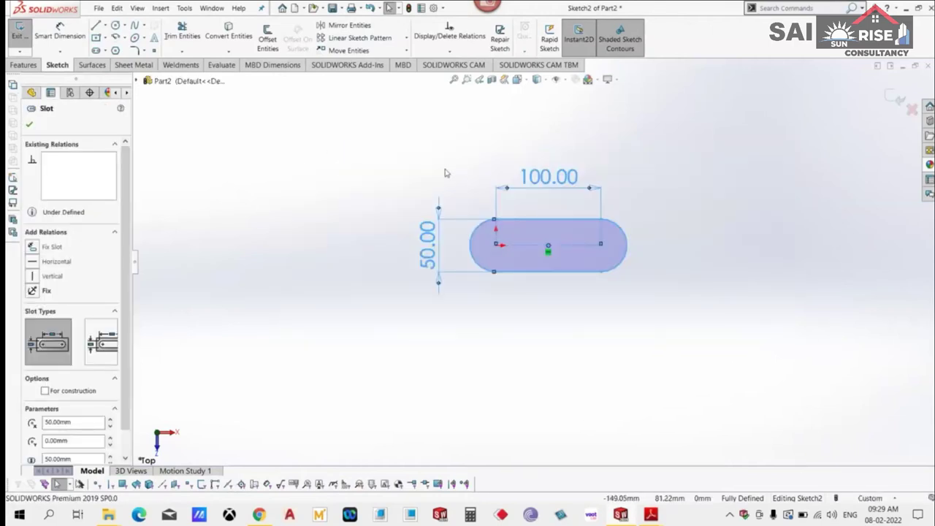
key("Delete")
left_click(125, 25)
left_click(143, 35)
left_click_drag(497, 246, 576, 300)
right_click(612, 256)
left_click(614, 256)
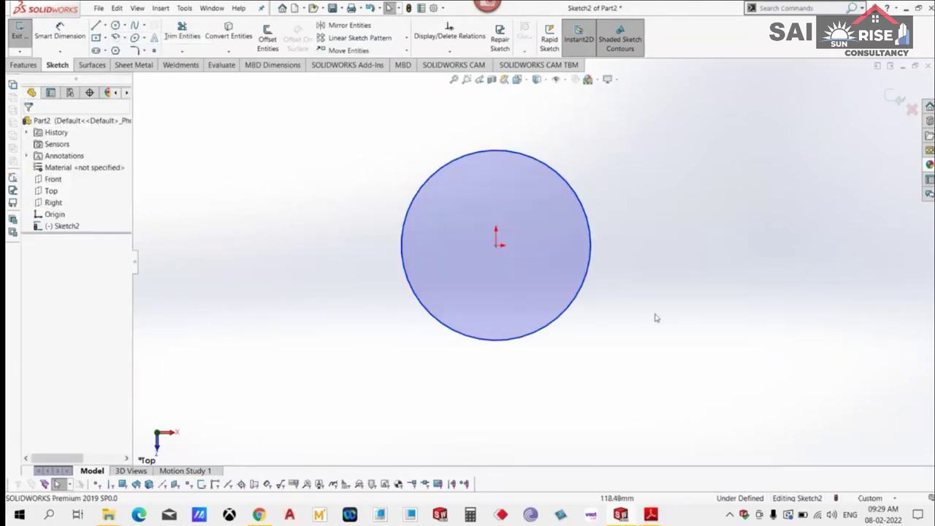
left_click_drag(653, 318, 482, 215)
key("Delete")
left_click(124, 25)
left_click(143, 36)
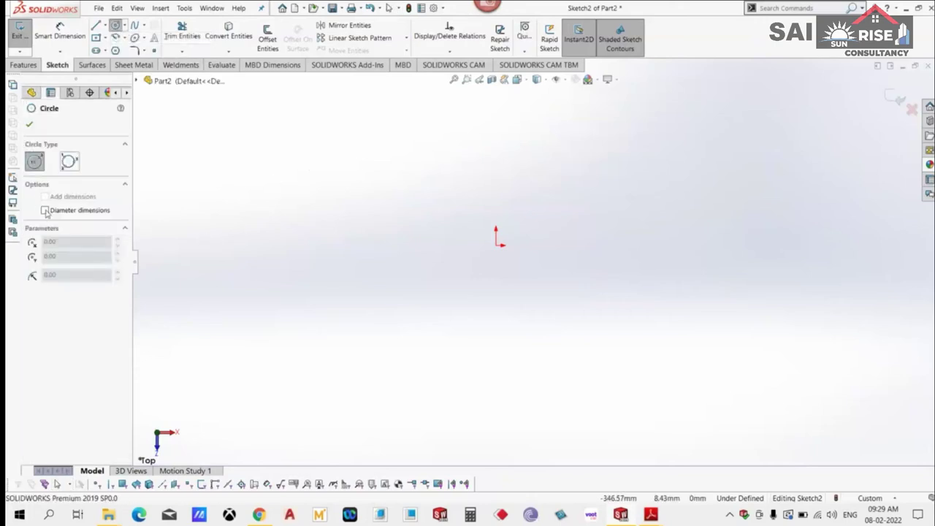
left_click(497, 247)
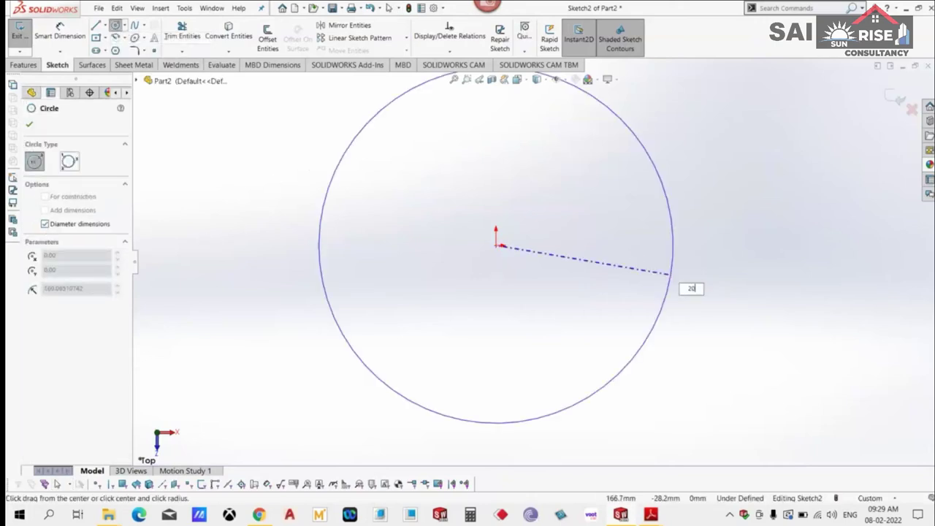
type("0")
key("Return")
right_click(671, 280)
left_click(683, 226)
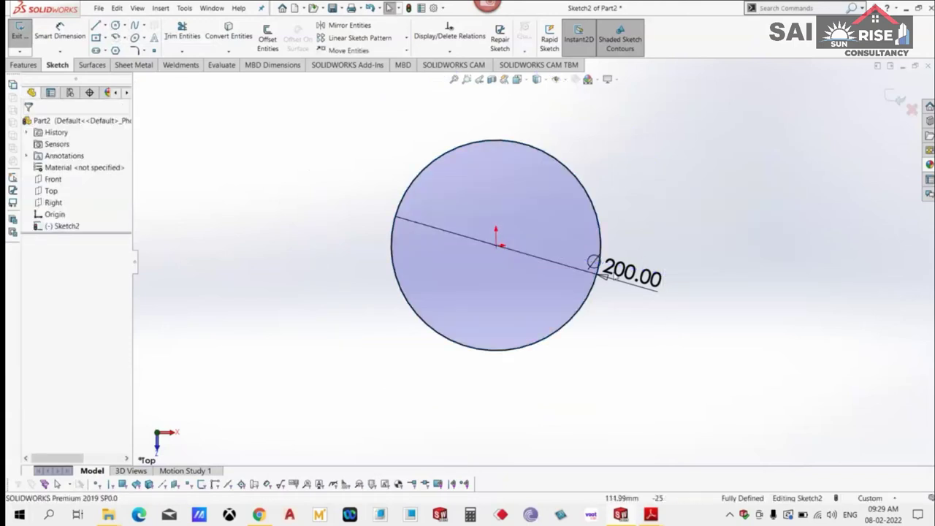
left_click_drag(632, 274, 636, 111)
left_click(679, 224)
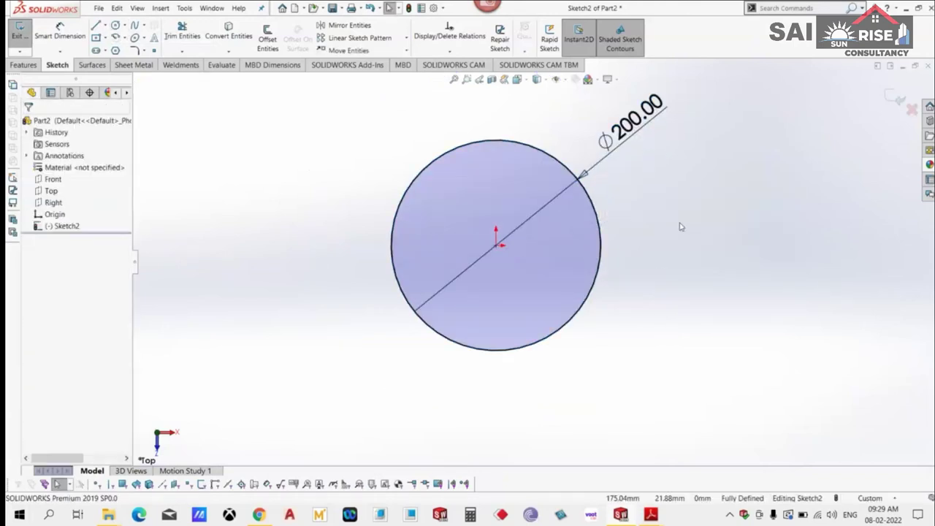
key("f")
left_click_drag(734, 358, 321, 92)
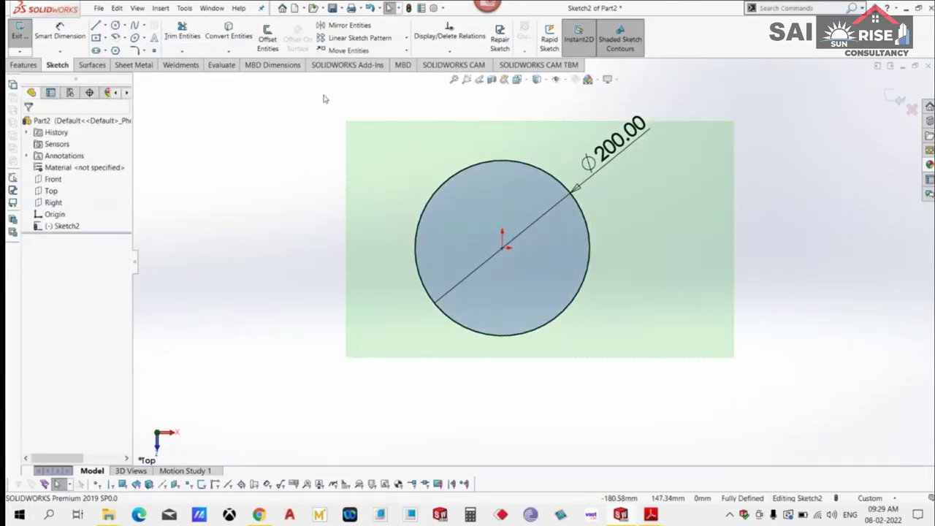
key("Delete")
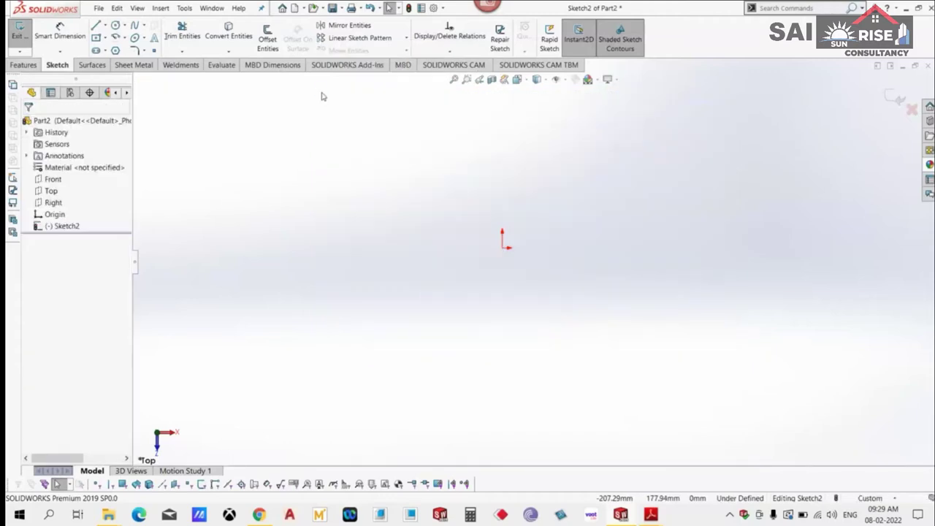
Draw a three-point arc to the left of the origin.
left_click(125, 38)
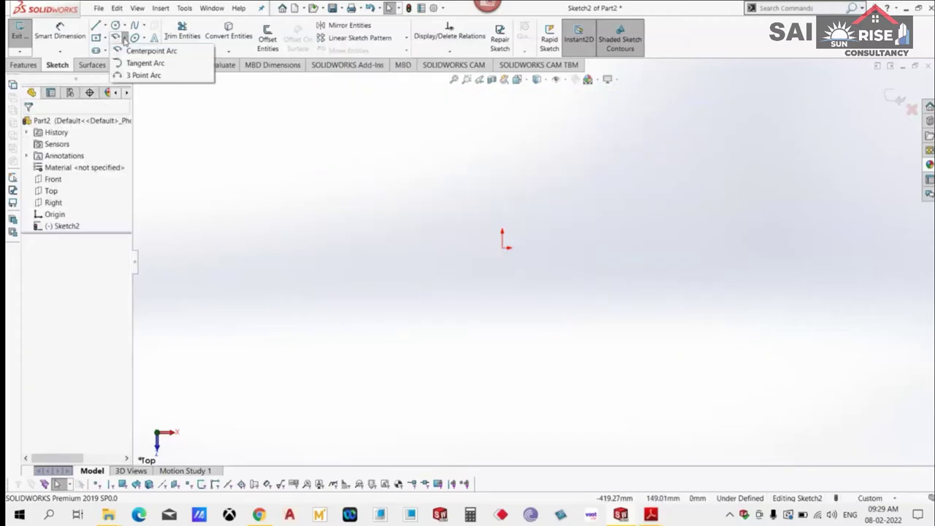
left_click(143, 75)
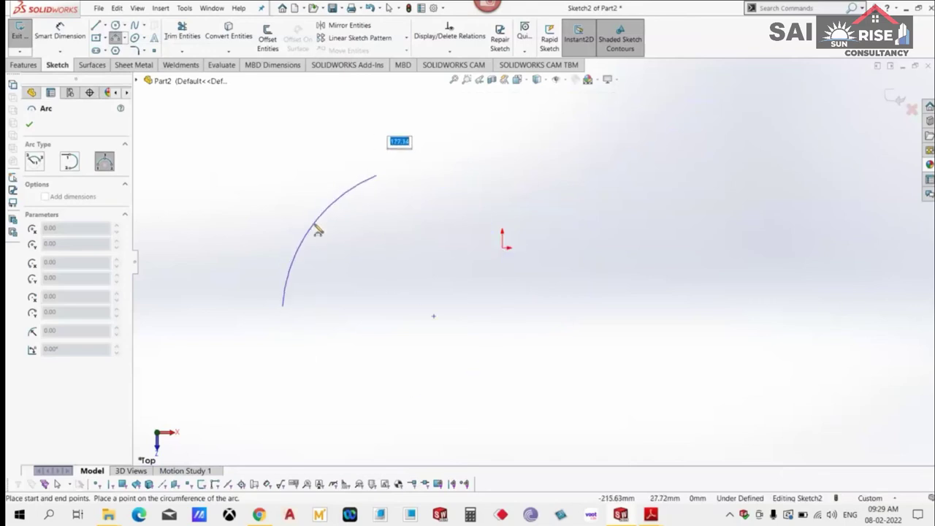
left_click(317, 229)
right_click(287, 190)
left_click(309, 192)
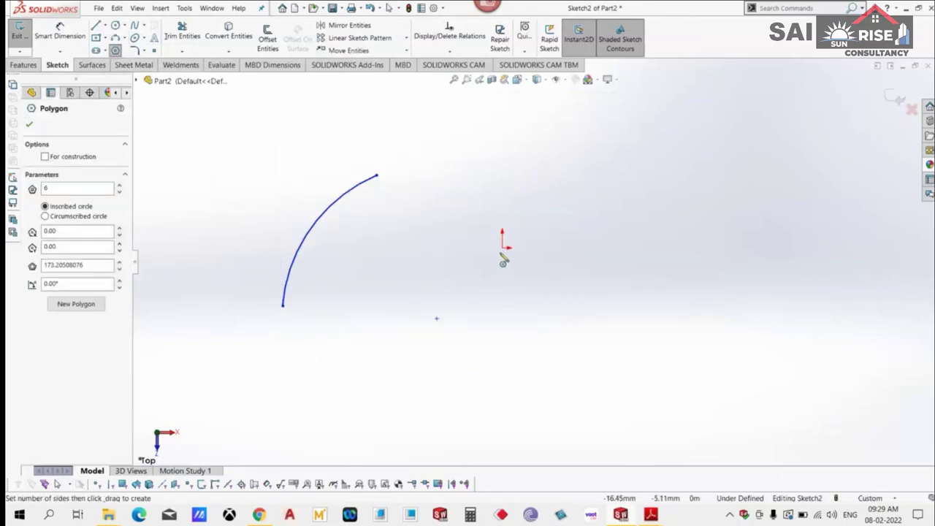
Draw a hexagon centred on the origin with the Polygon tool.
left_click(504, 250)
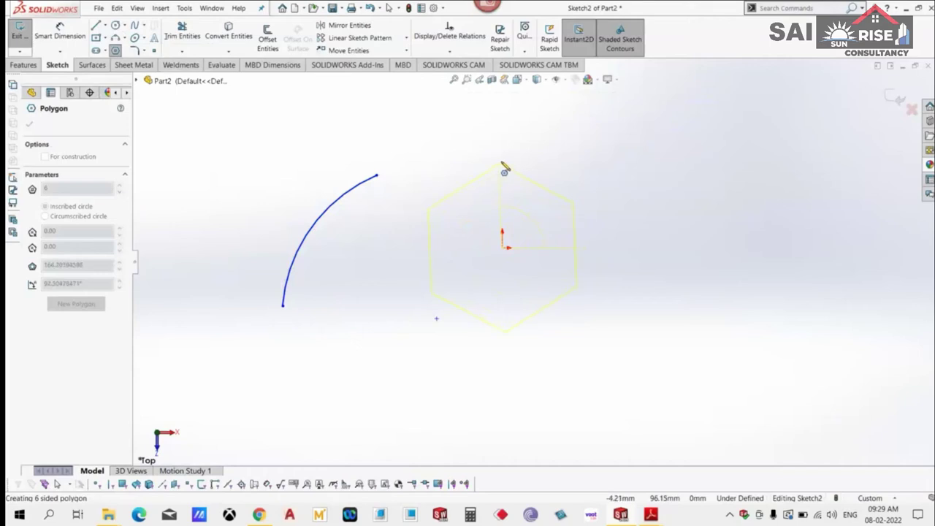
left_click(504, 165)
right_click(486, 126)
left_click(504, 131)
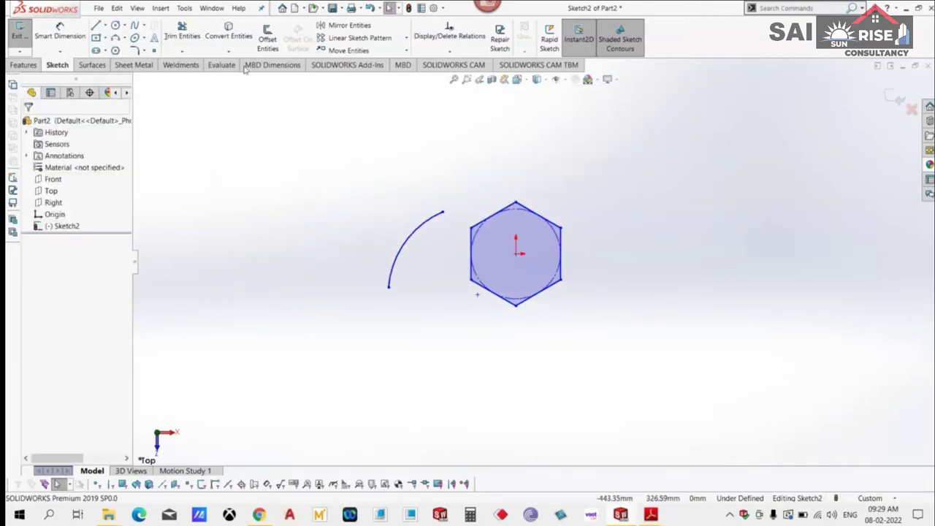
Draw a wavy spline through points around the hexagon and end it.
left_click(143, 27)
left_click(311, 278)
left_click(382, 183)
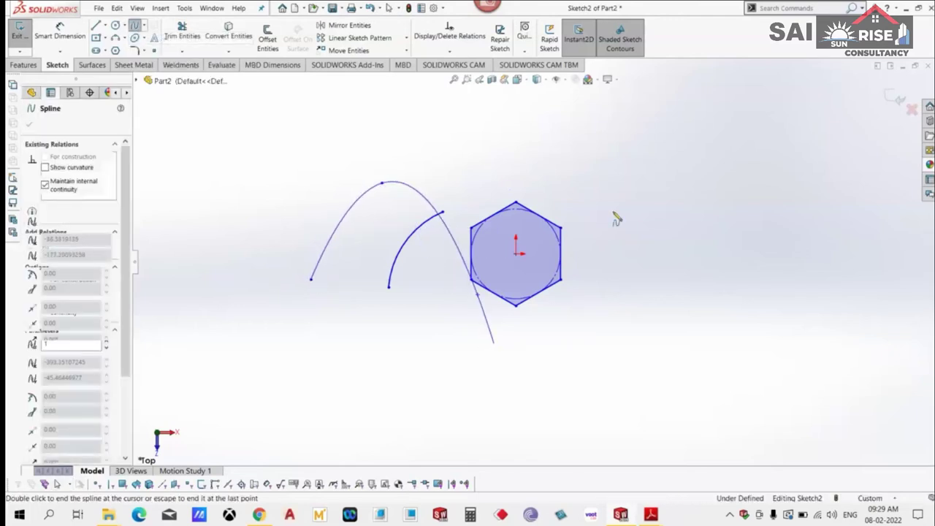
left_click(658, 153)
right_click(668, 128)
left_click(697, 136)
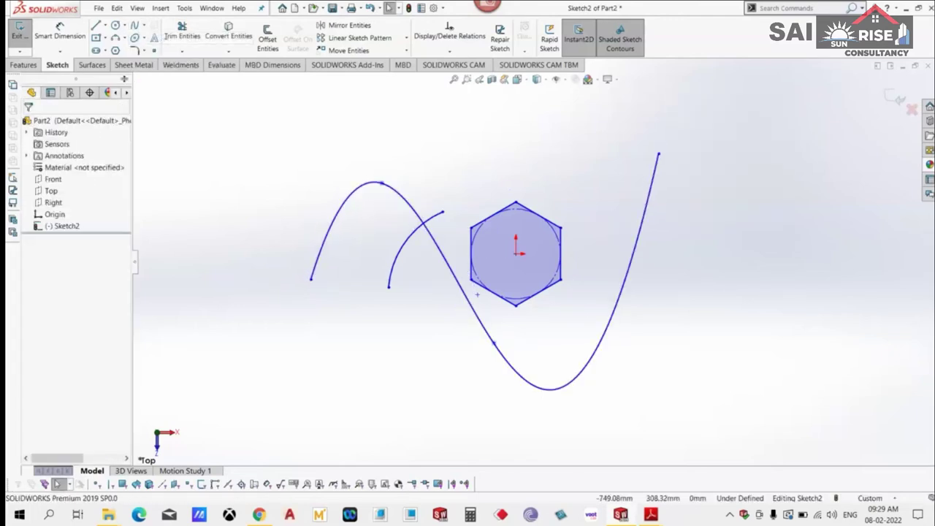
Try sketch text with sample letters, cancel it, then window-select every sketch entity.
left_click(144, 38)
left_click(145, 51)
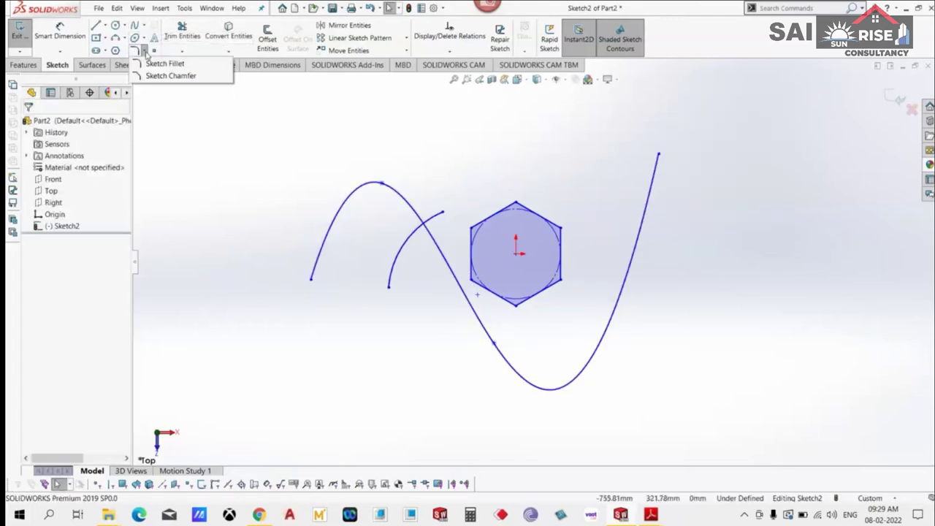
left_click(154, 37)
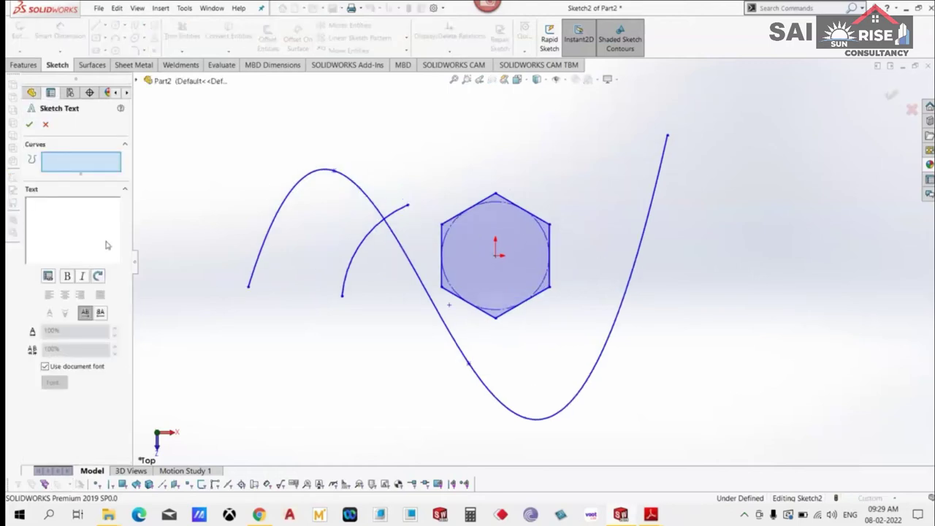
type("fdgfdgfdg")
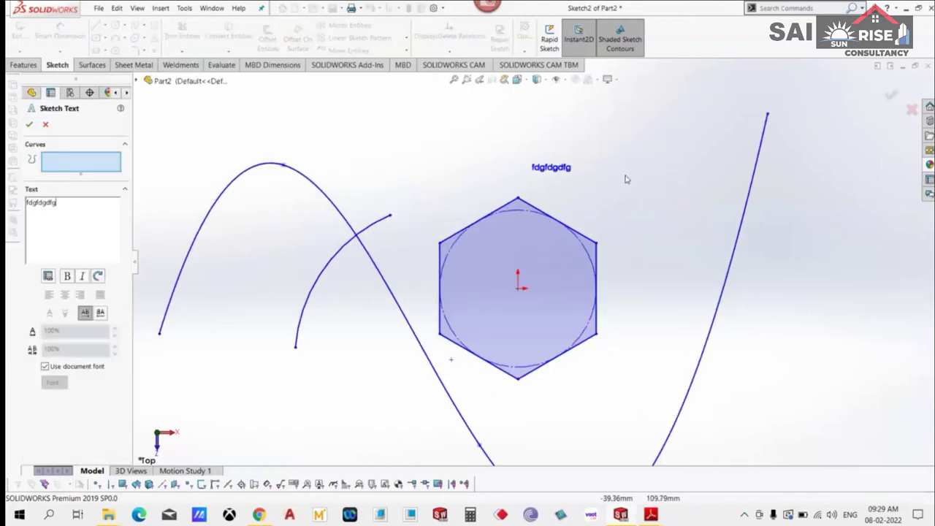
type("fdgfd")
scroll(624, 177, "down", 1)
type("gfg")
scroll(581, 168, "down", 2)
scroll(535, 260, "up", 5)
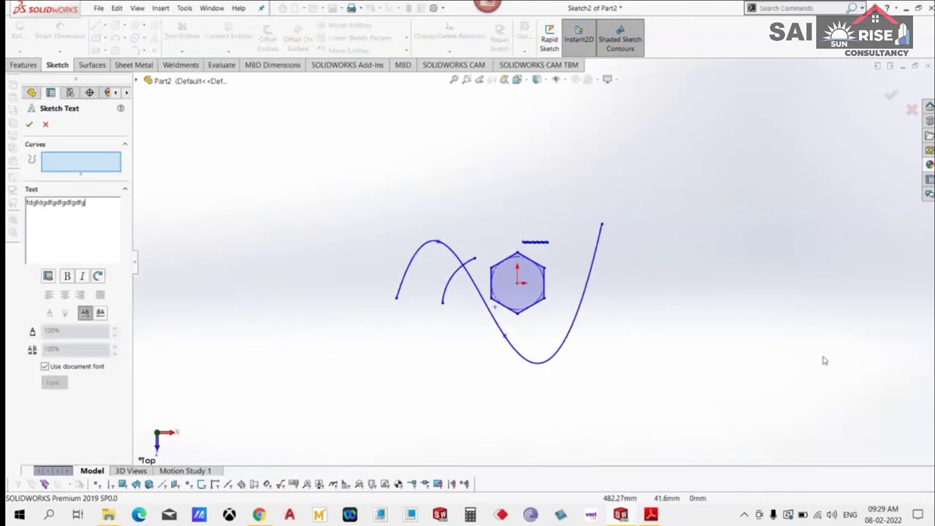
left_click_drag(811, 398, 262, 161)
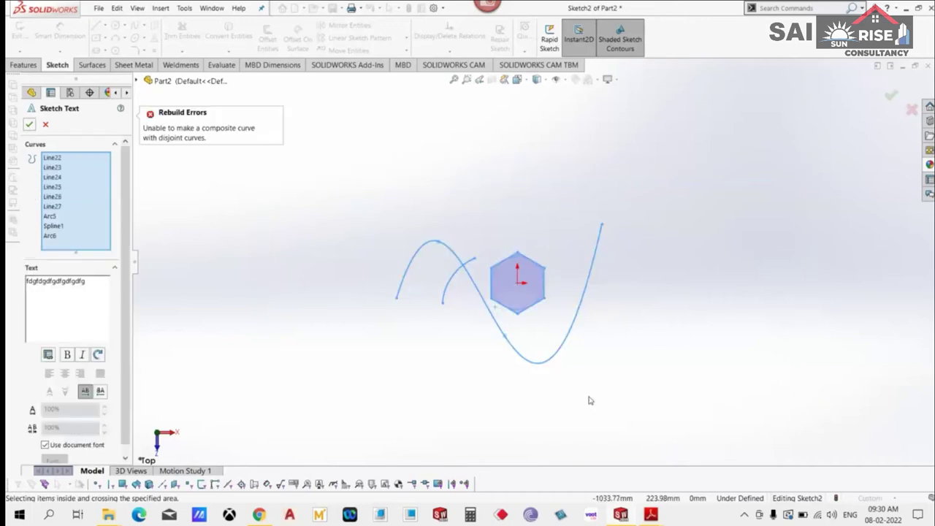
left_click(45, 125)
left_click_drag(751, 431, 253, 155)
key("Delete")
left_click(106, 25)
left_click(119, 35)
left_click(348, 293)
left_click(448, 202)
left_click(597, 348)
left_click(676, 236)
left_click(408, 299)
key("Escape")
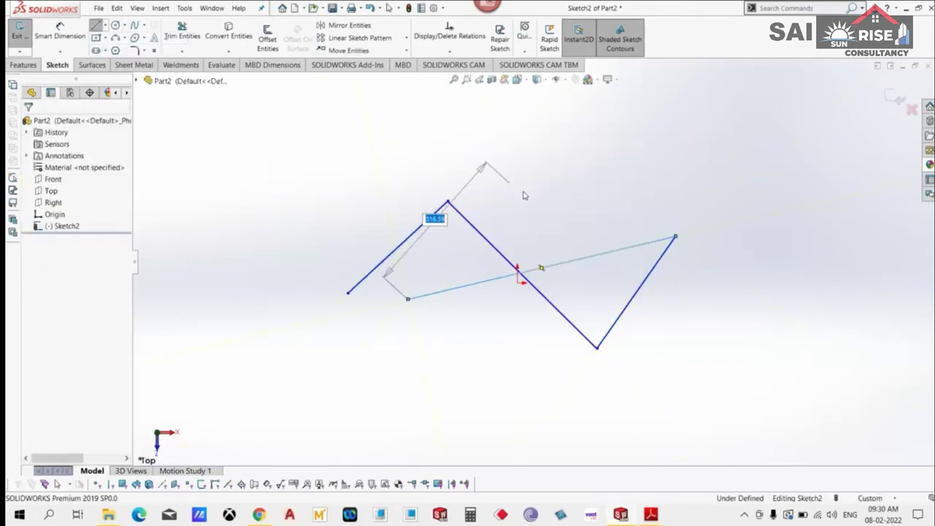
left_click(182, 51)
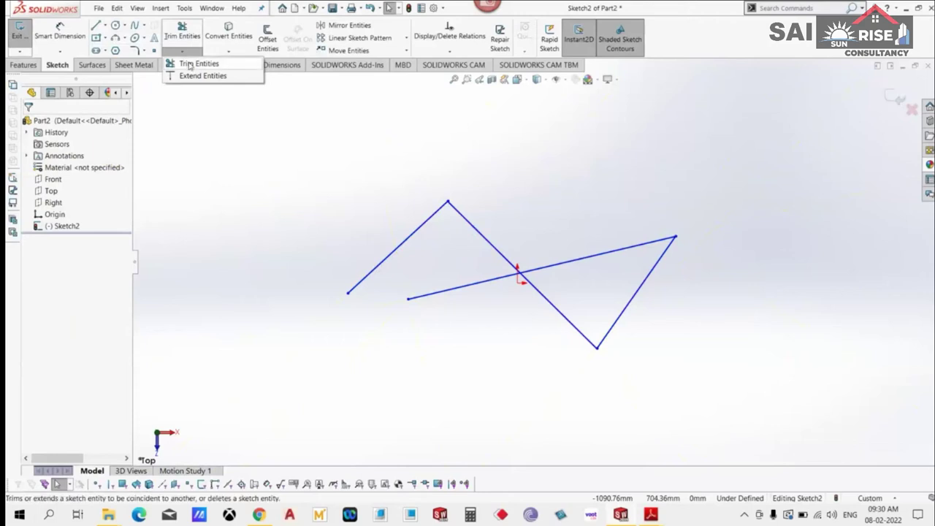
left_click(192, 63)
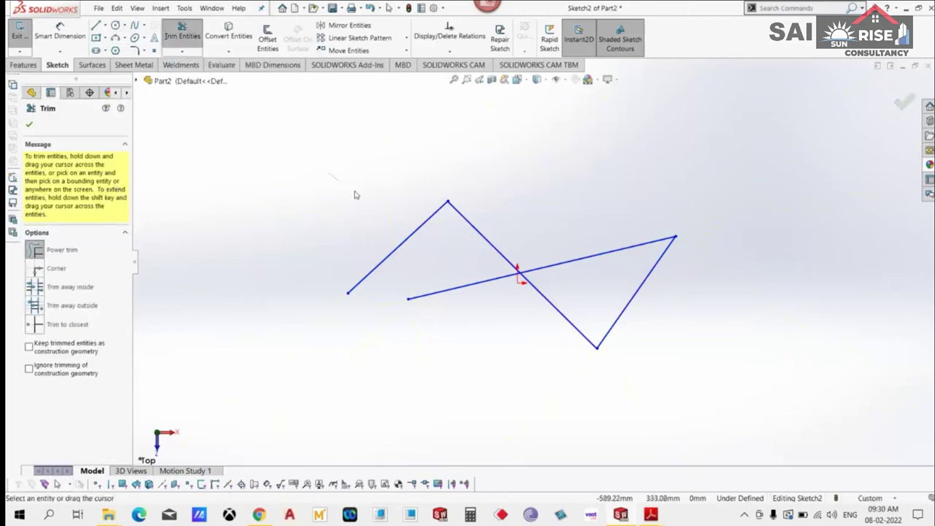
mouse_move(383, 252)
left_mouse_down()
mouse_move(523, 242)
mouse_move(509, 156)
left_mouse_up()
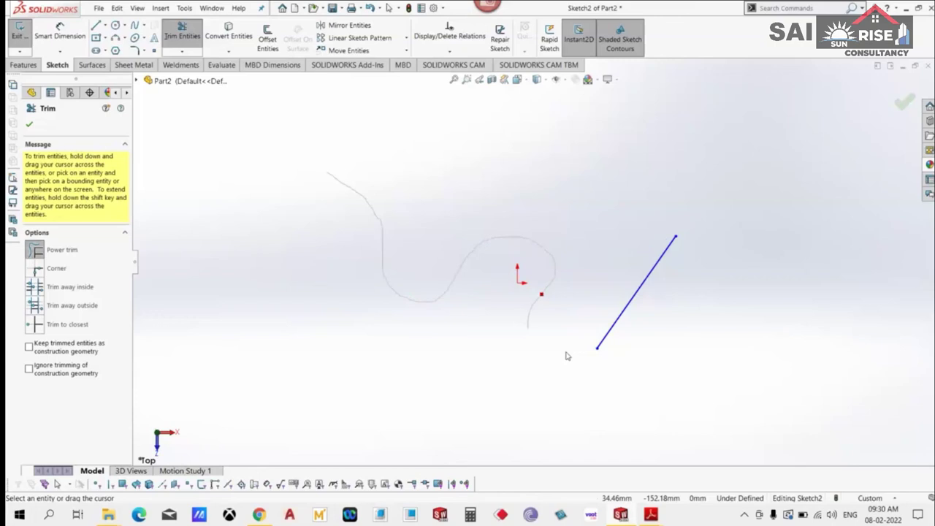
left_click(30, 126)
left_click(105, 25)
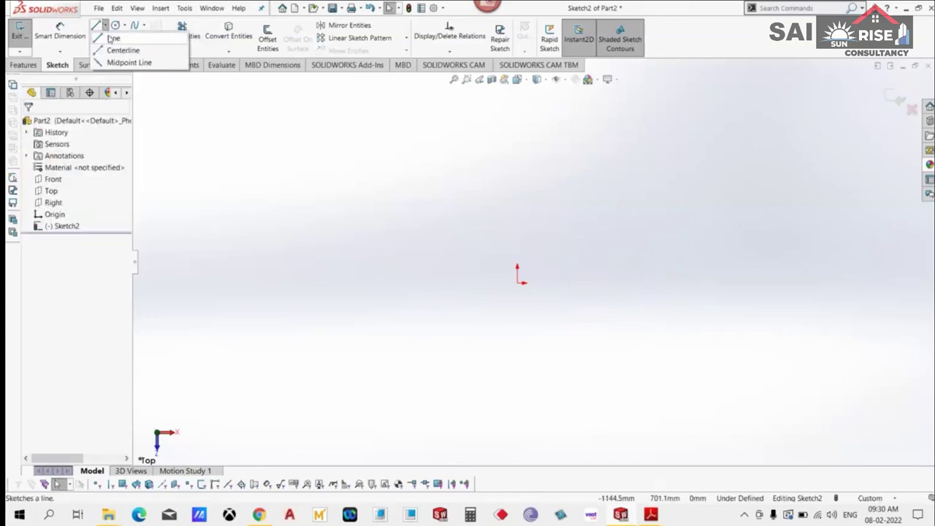
left_click(110, 38)
left_click(361, 223)
left_click(361, 357)
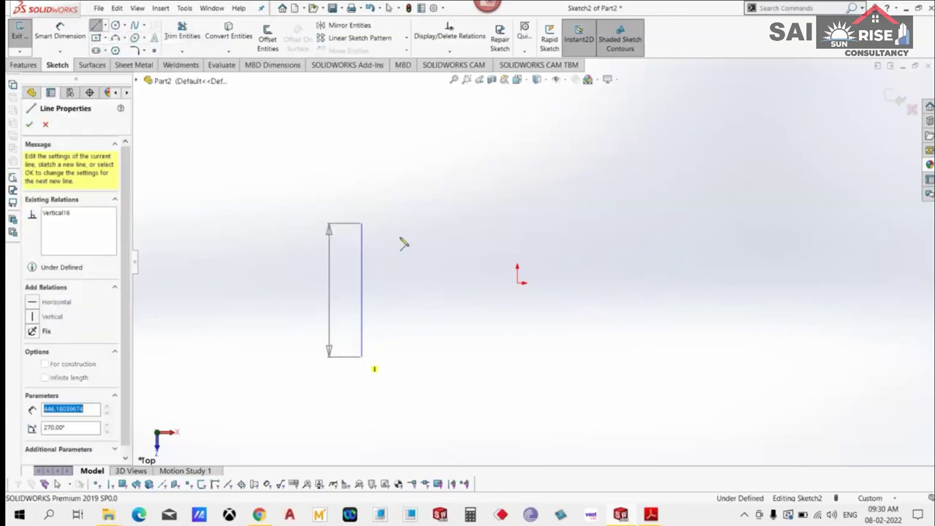
key("Escape")
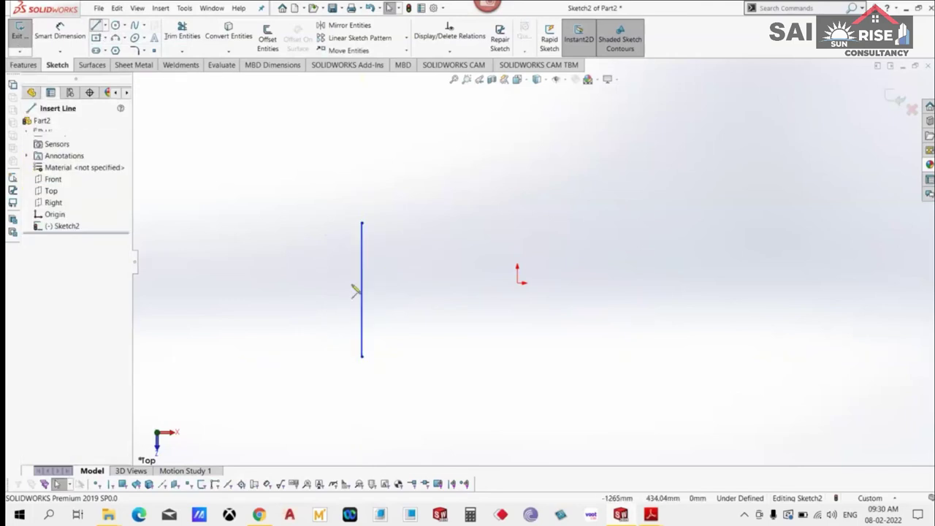
left_click(414, 282)
right_click(522, 245)
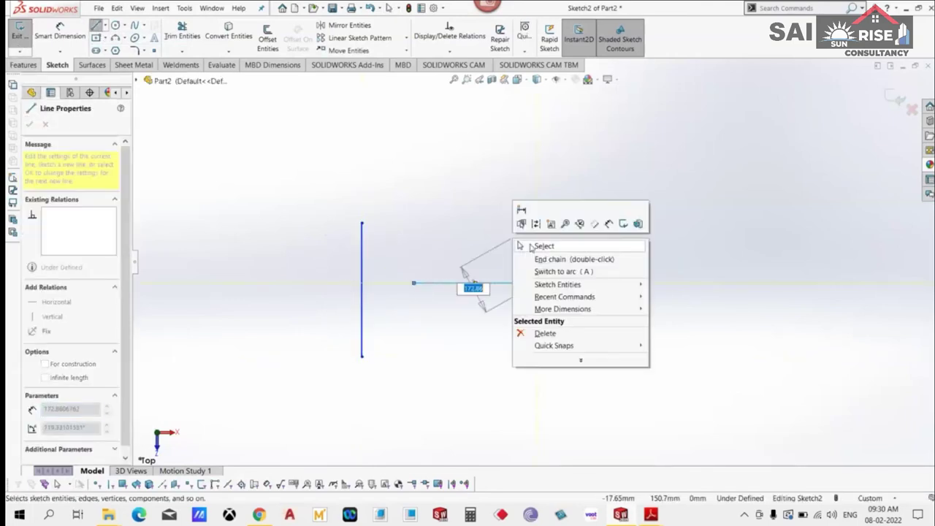
left_click(531, 247)
left_click(182, 51)
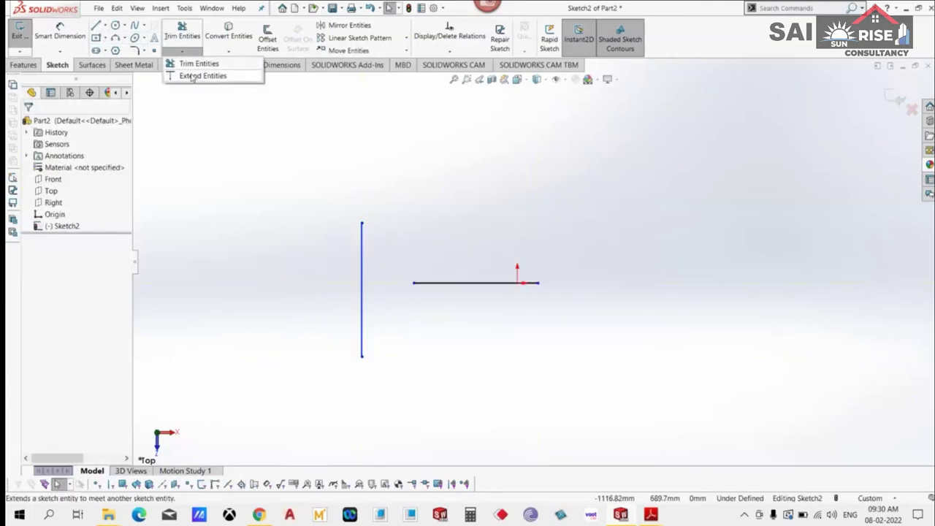
left_click(191, 76)
left_click(474, 282)
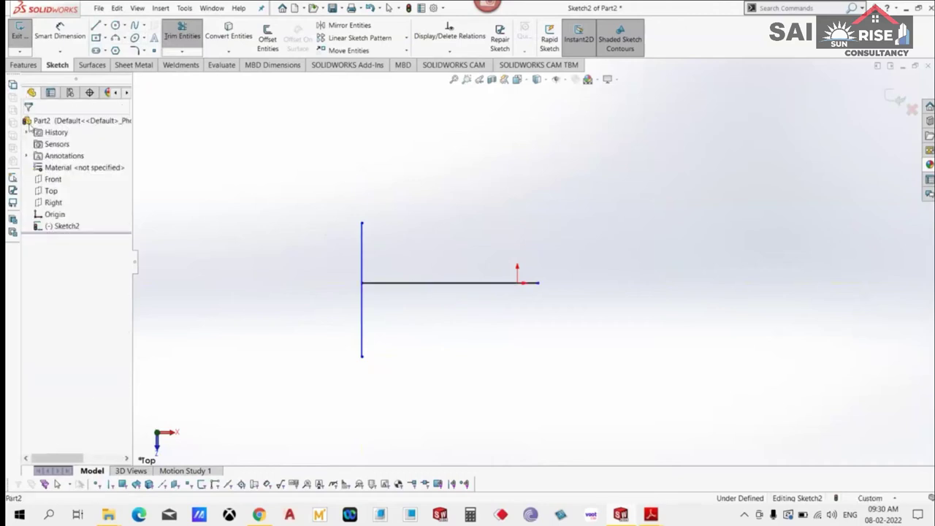
right_click(517, 184)
left_click(532, 210)
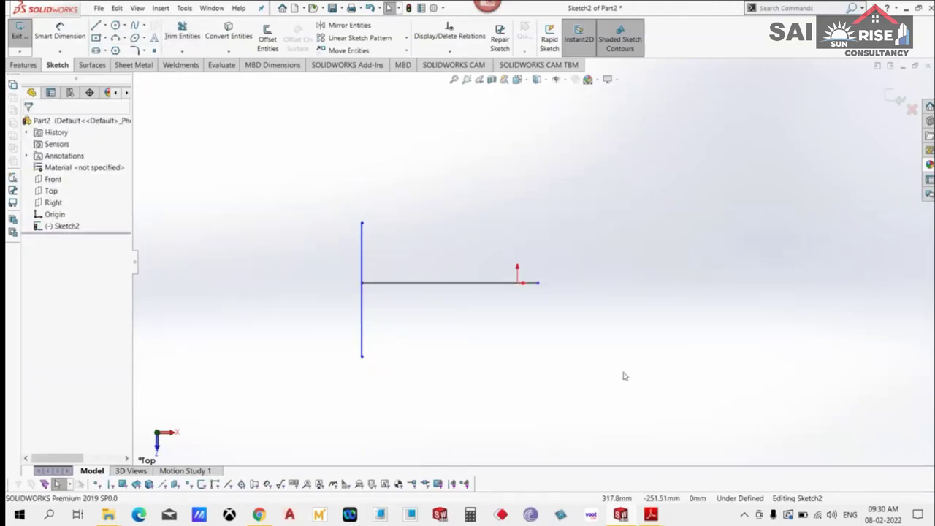
left_click_drag(619, 386, 320, 203)
key("Delete")
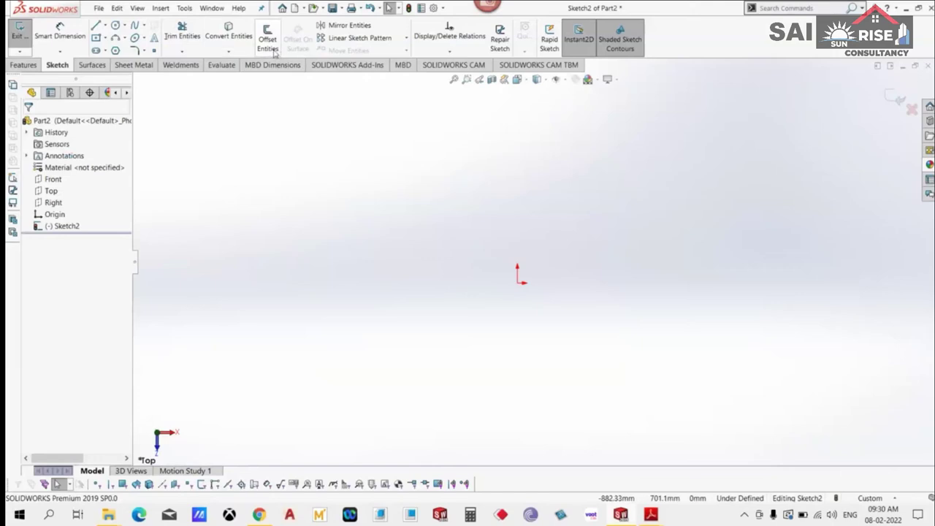
left_click(105, 25)
left_click(115, 35)
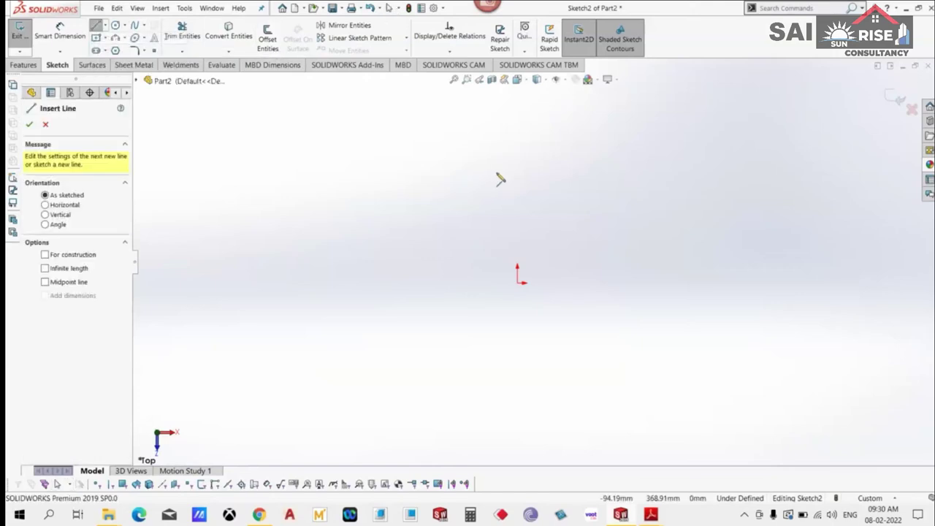
left_click(491, 173)
right_click(623, 136)
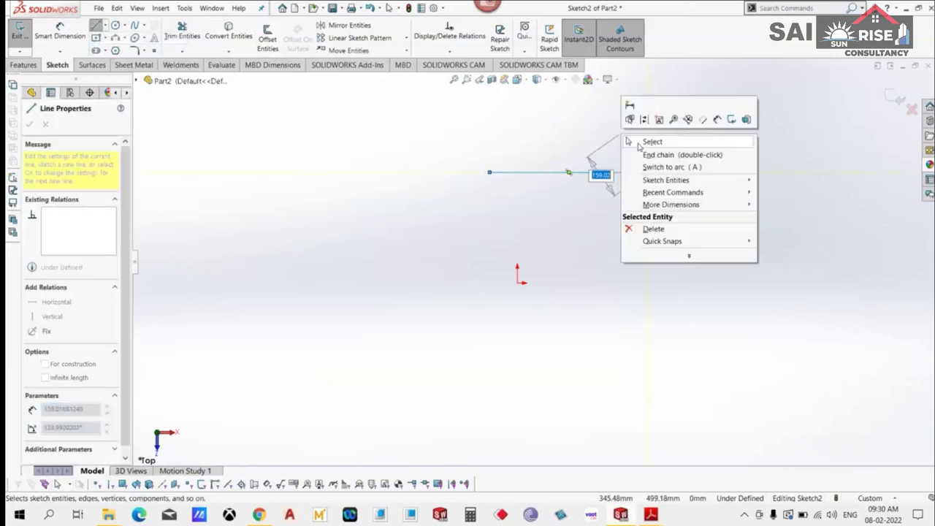
left_click(652, 142)
left_click(268, 38)
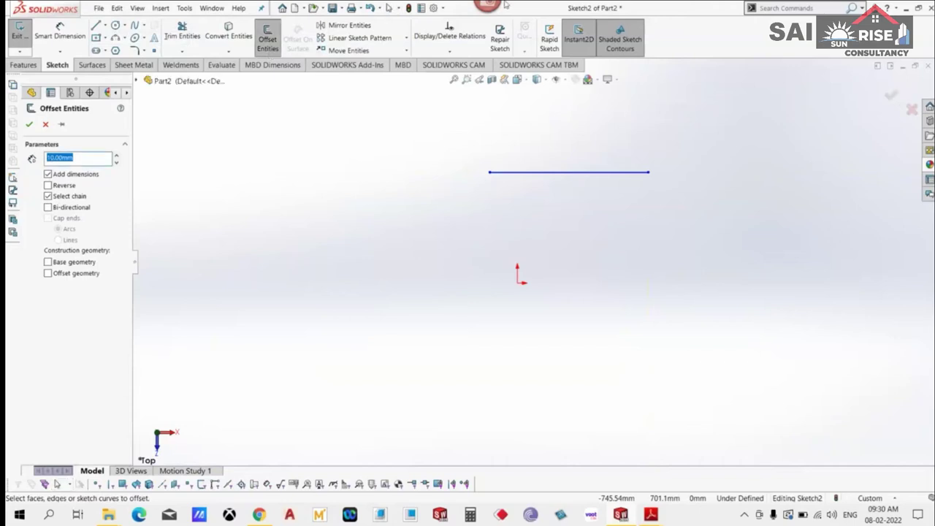
left_click(622, 173)
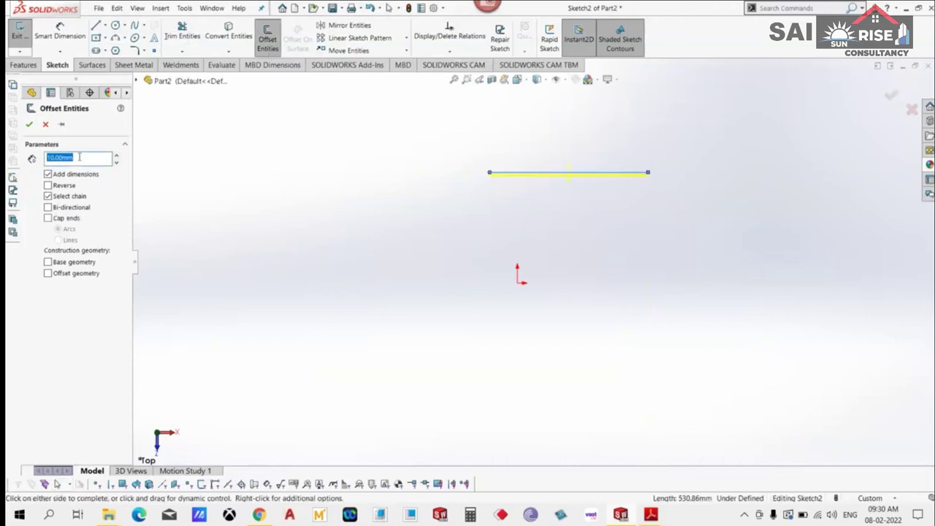
type("50")
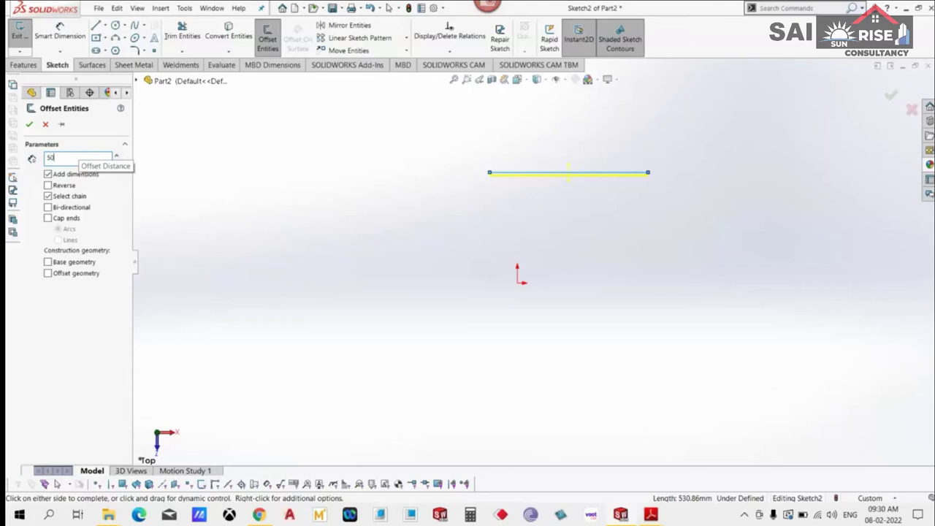
key("Return")
scroll(612, 166, "down", 3)
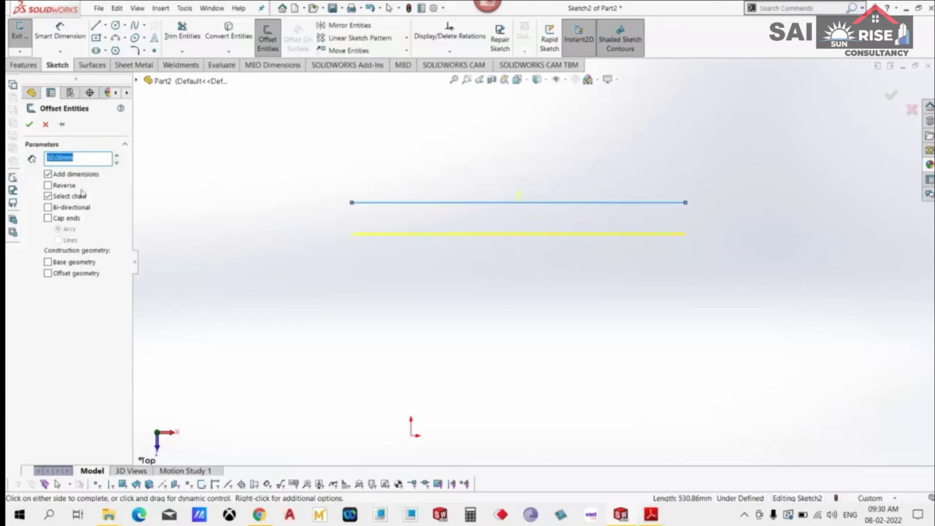
left_click(48, 186)
left_click(48, 207)
left_click(48, 208)
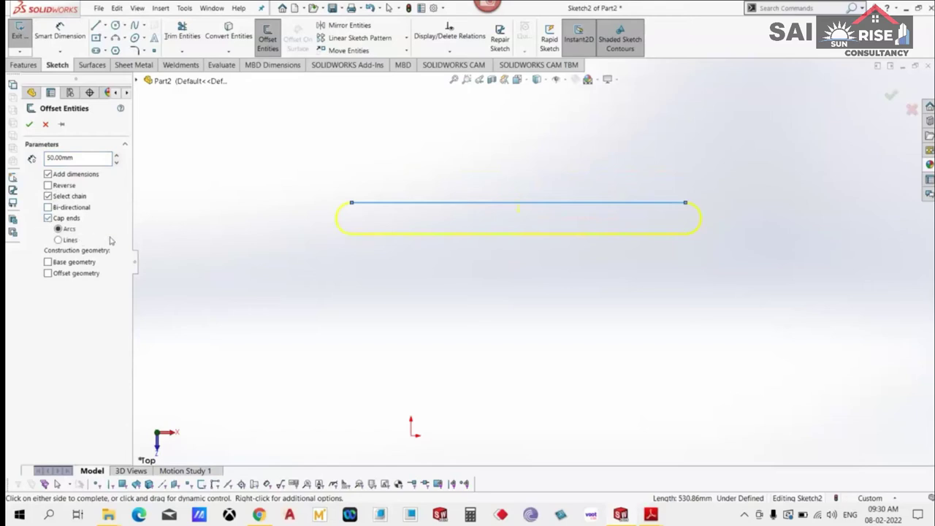
left_click(74, 230)
left_click(29, 124)
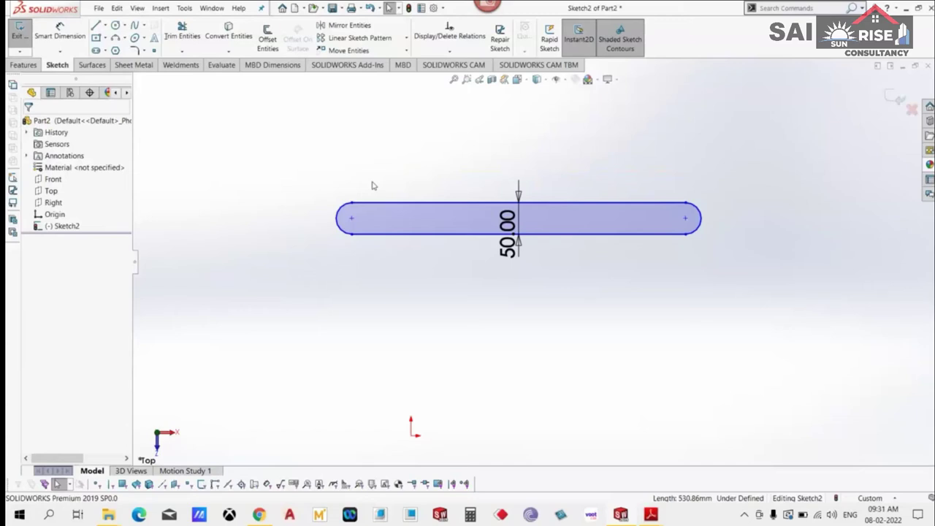
left_click_drag(766, 327, 315, 142)
key("Delete")
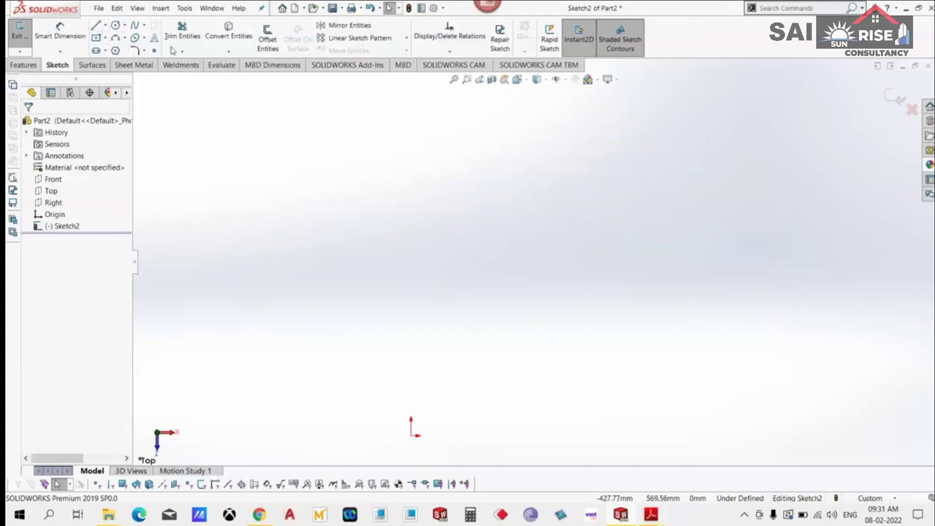
left_click(105, 26)
left_click(123, 49)
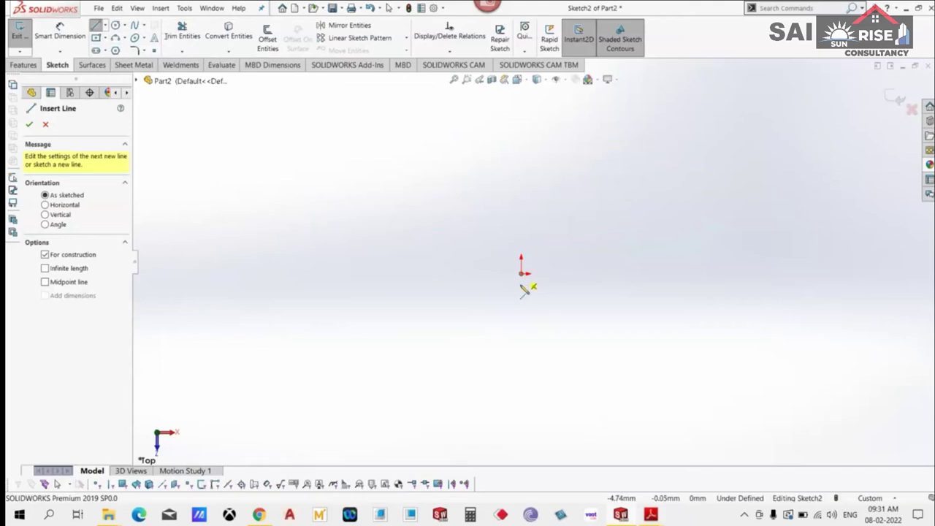
left_click(523, 275)
key("Escape")
key("Escape")
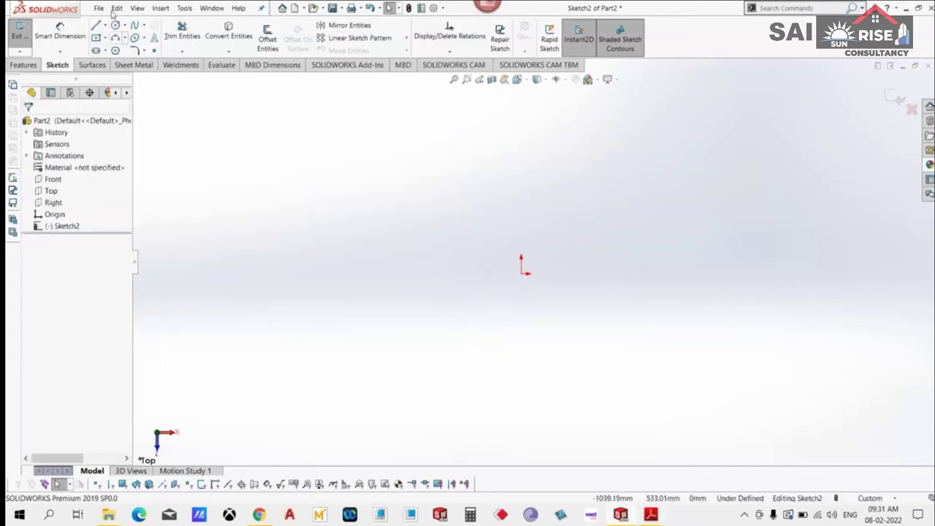
left_click(105, 26)
left_click(109, 55)
left_click(66, 269)
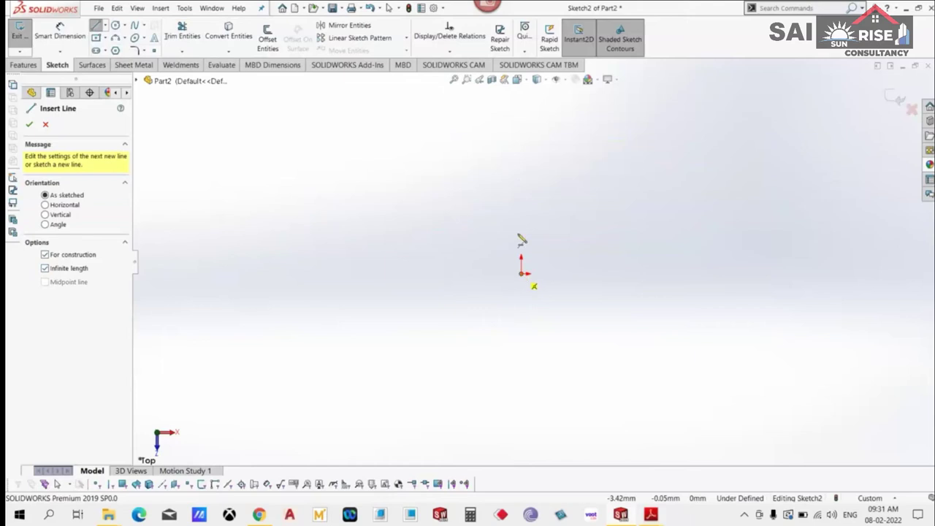
left_click(521, 274)
left_click(523, 188)
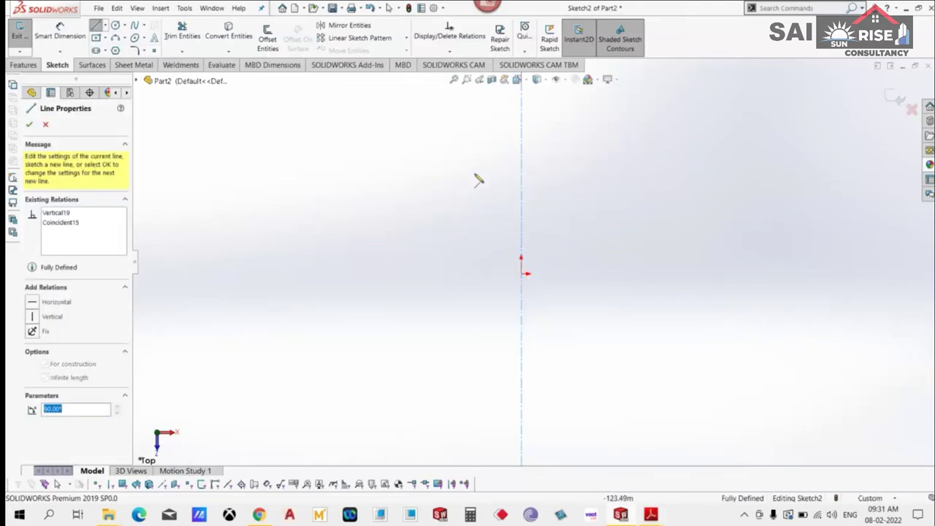
key("Escape")
left_click(106, 41)
left_click(136, 51)
left_click(394, 206)
left_click(458, 289)
right_click(468, 197)
left_click(481, 201)
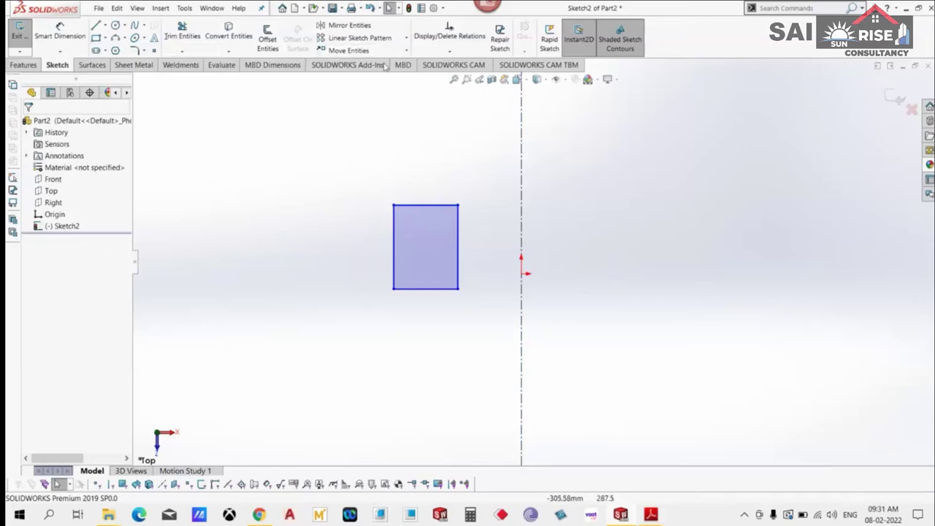
left_click(348, 25)
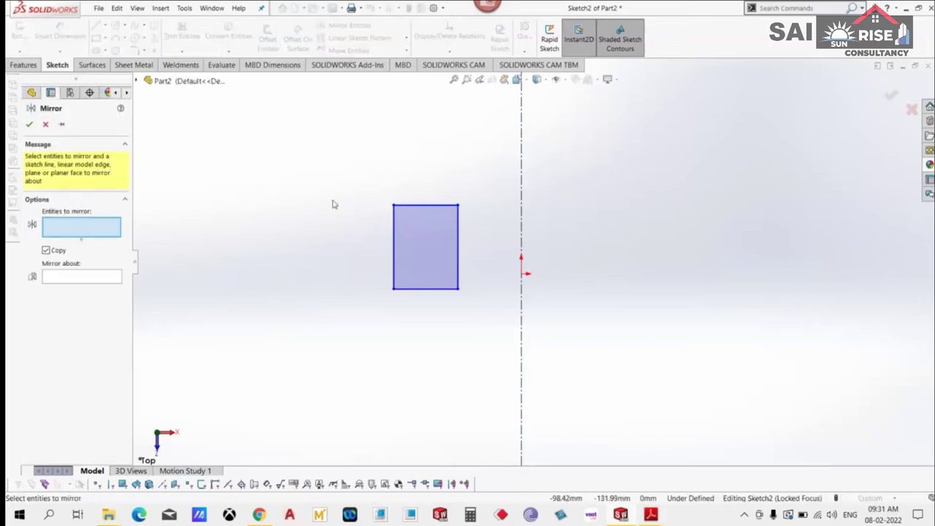
left_click_drag(485, 320, 326, 187)
left_click(93, 304)
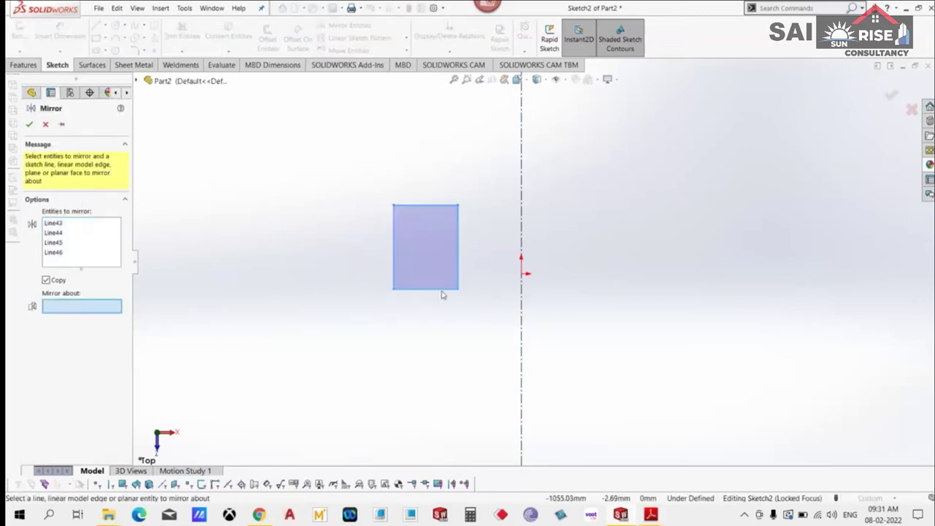
left_click(521, 197)
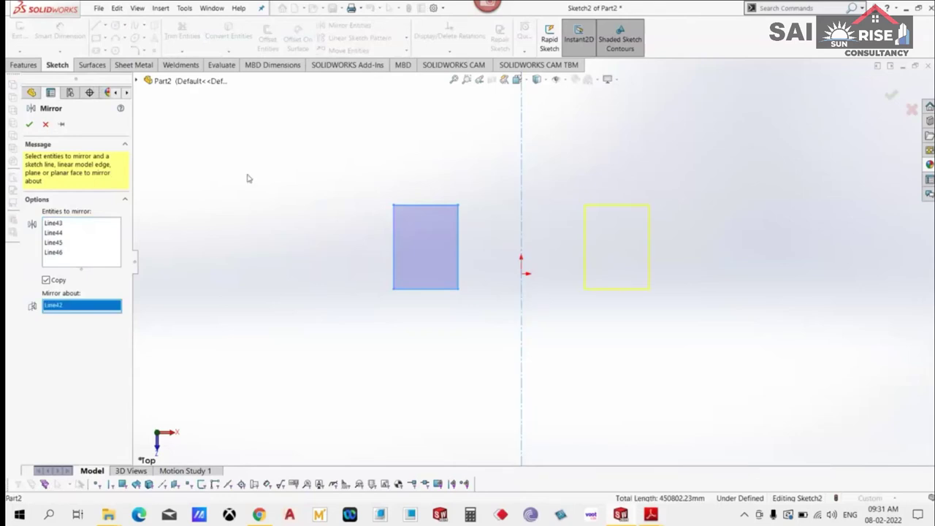
left_click(30, 123)
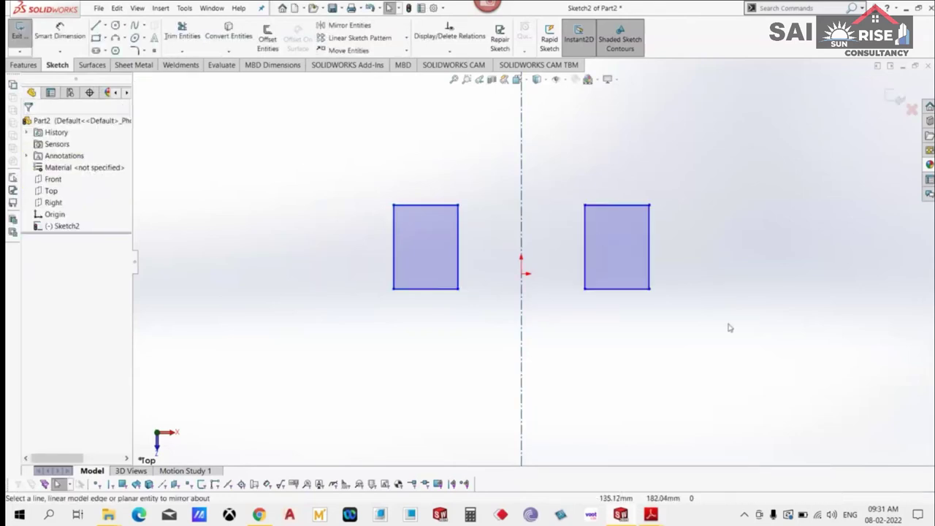
left_click_drag(754, 360, 700, 333)
left_click_drag(357, 177, 294, 139)
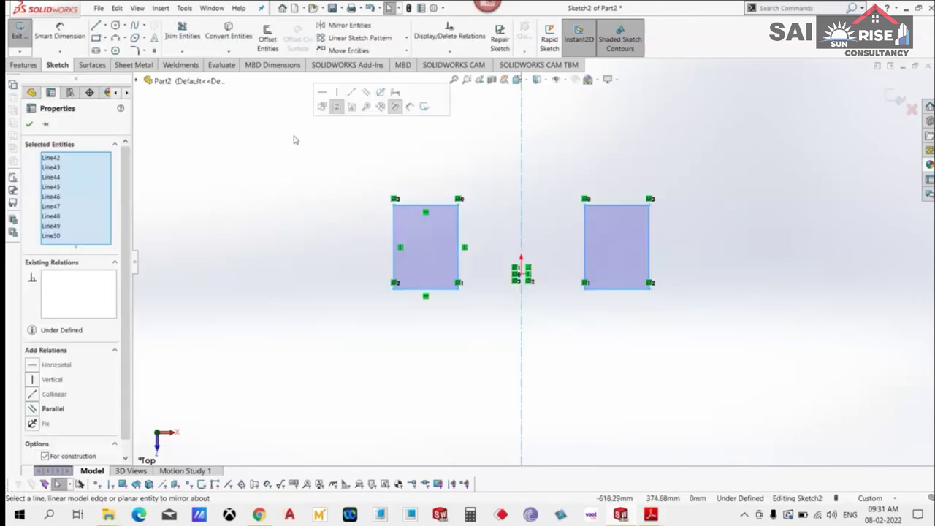
key("Delete")
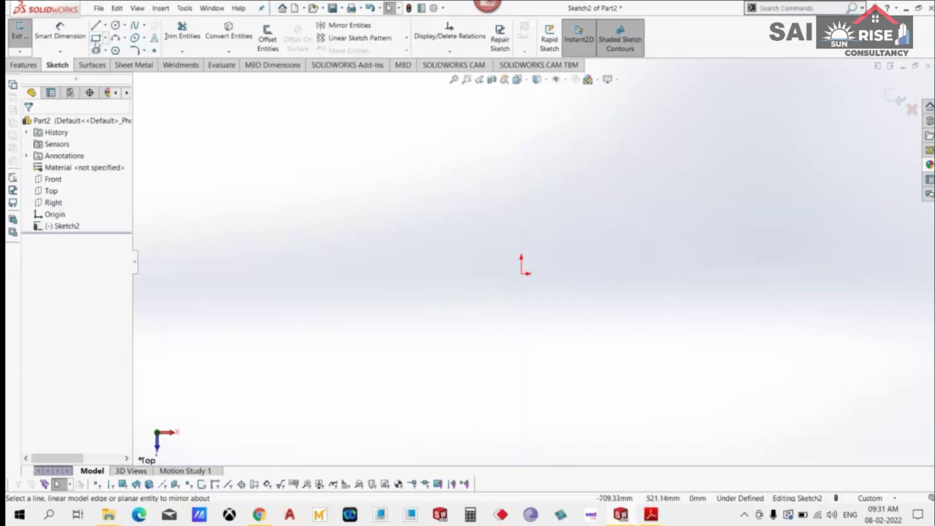
Draw a small corner rectangle just right of the origin.
left_click(105, 37)
left_click(132, 51)
left_click(548, 275)
left_click(603, 234)
right_click(596, 162)
left_click(621, 207)
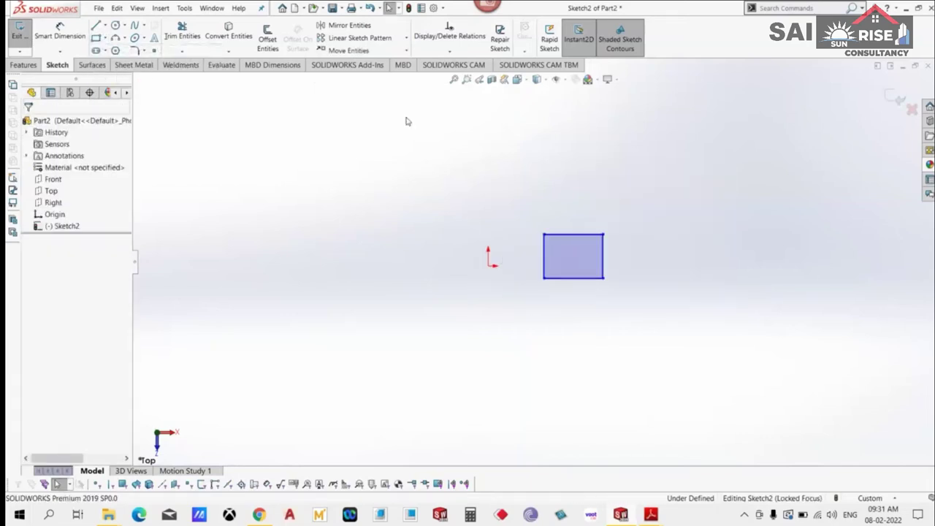
Move the rectangle from its bottom-left corner up to the upper right.
left_click(406, 51)
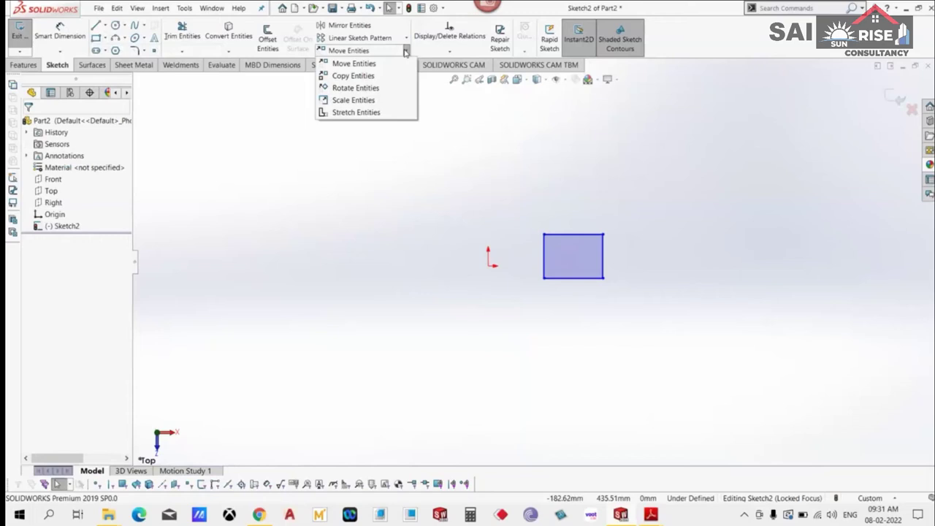
left_click(353, 63)
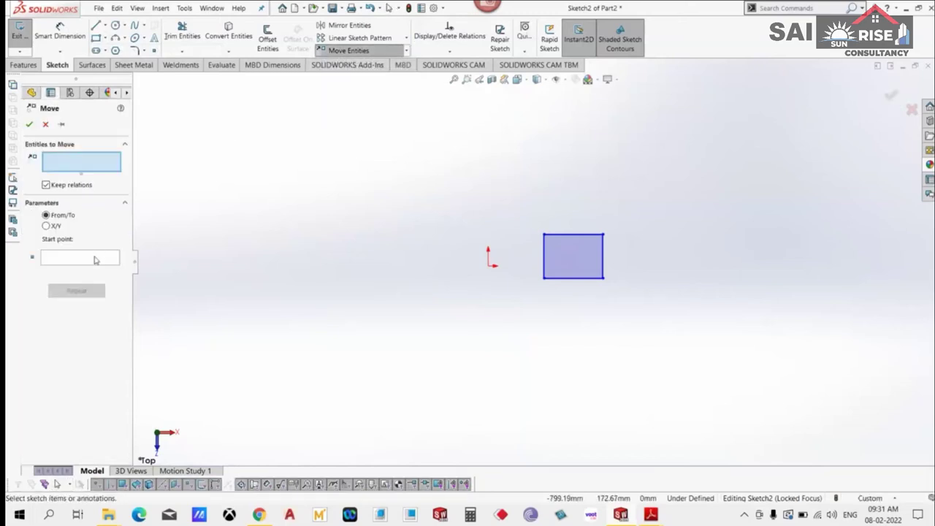
left_click_drag(641, 322, 300, 232)
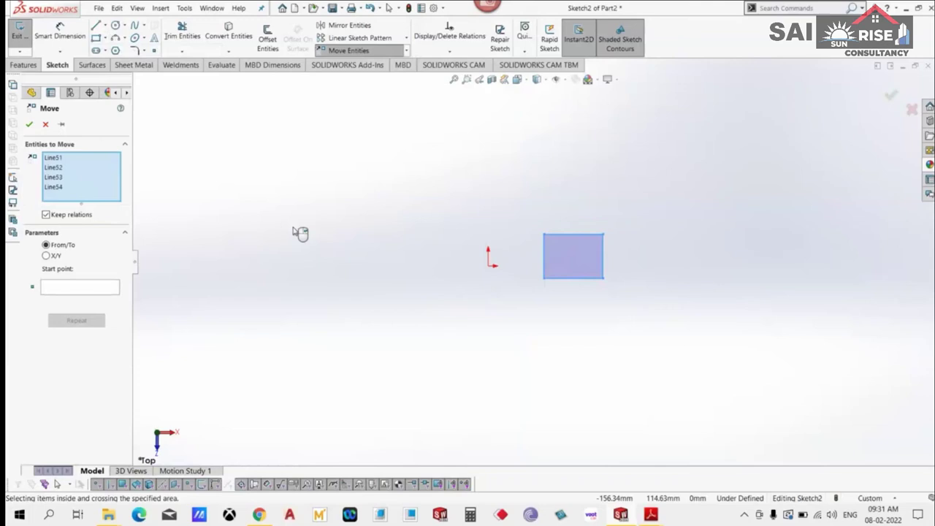
left_click(60, 290)
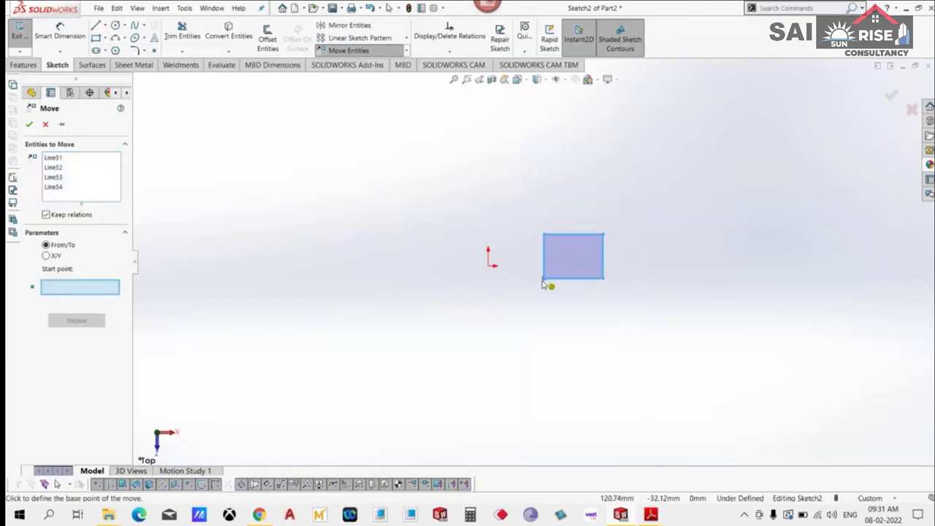
left_click(544, 284)
left_click(700, 170)
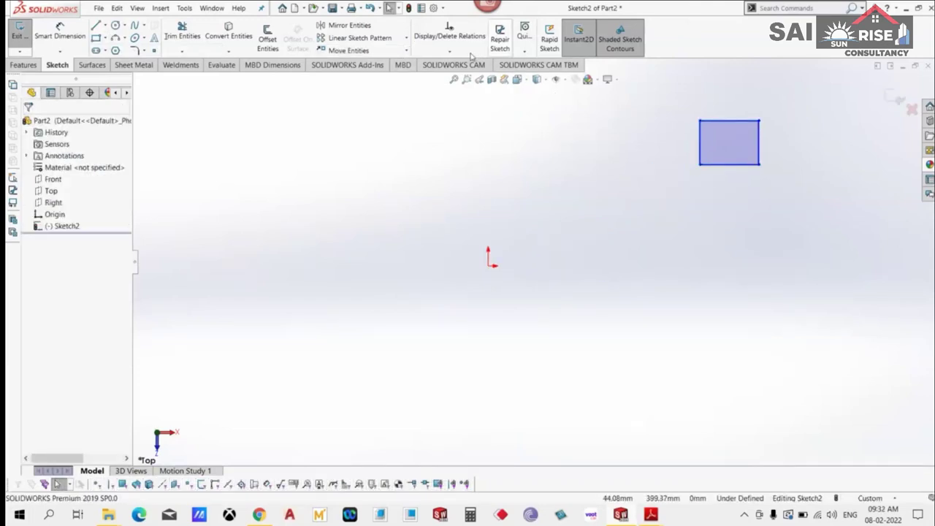
Copy the rectangle to just right of the origin, then select both rectangles.
left_click(406, 50)
left_click(380, 76)
left_click_drag(789, 219, 643, 100)
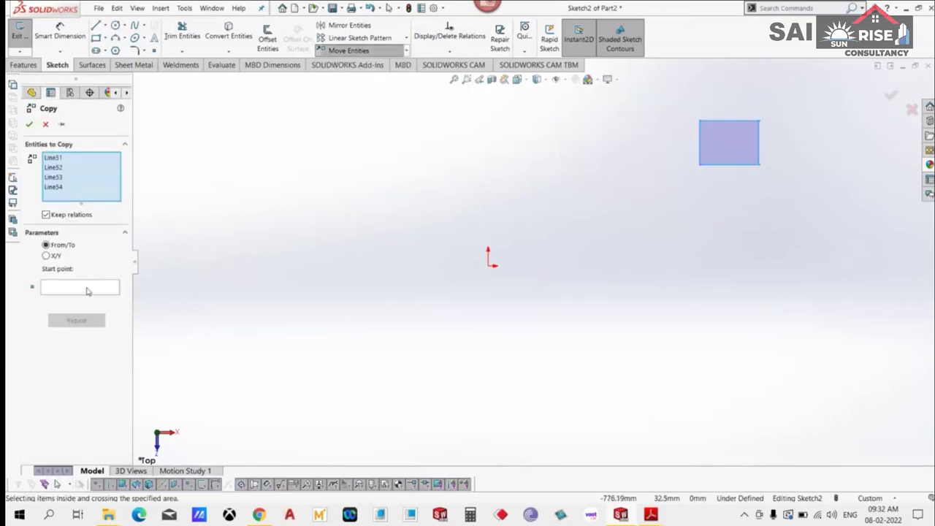
left_click(699, 164)
left_click(526, 265)
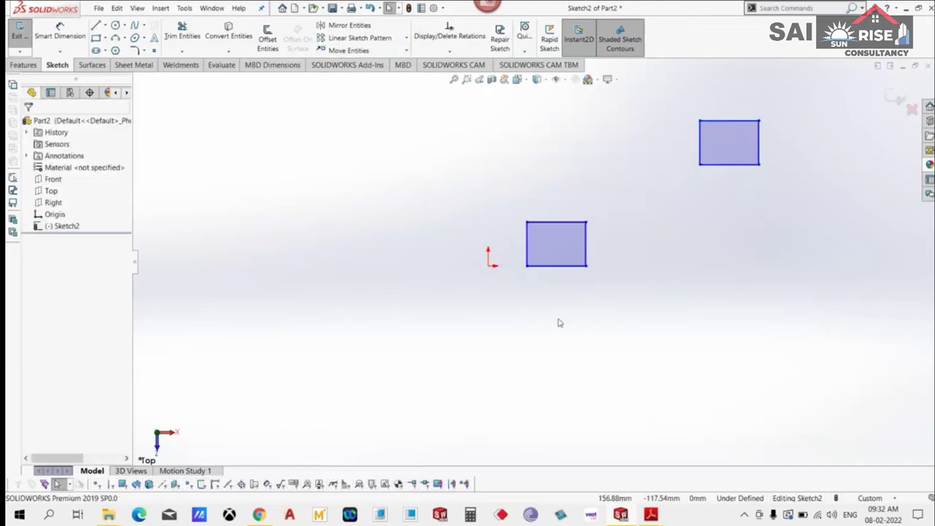
scroll(767, 307, "up", 1)
left_click_drag(777, 304, 401, 107)
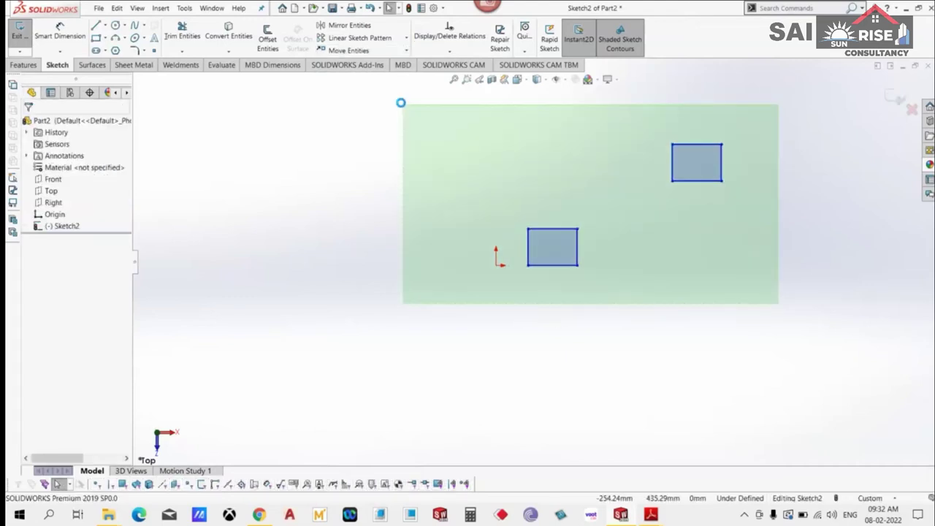
Delete both selected rectangles, leaving only the origin in Sketch2.
key("Delete")
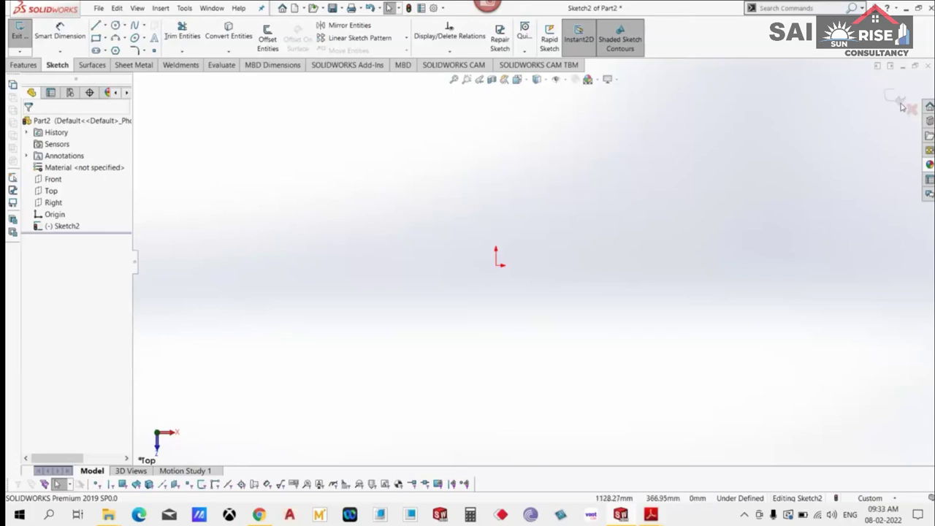
Exit the empty Sketch2 and switch to the isometric view.
left_click(899, 101)
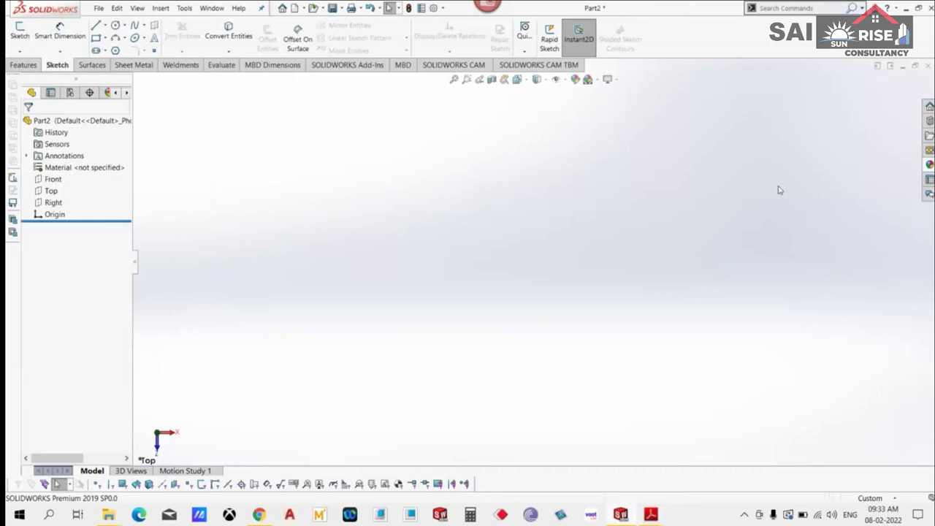
key("ctrl+7")
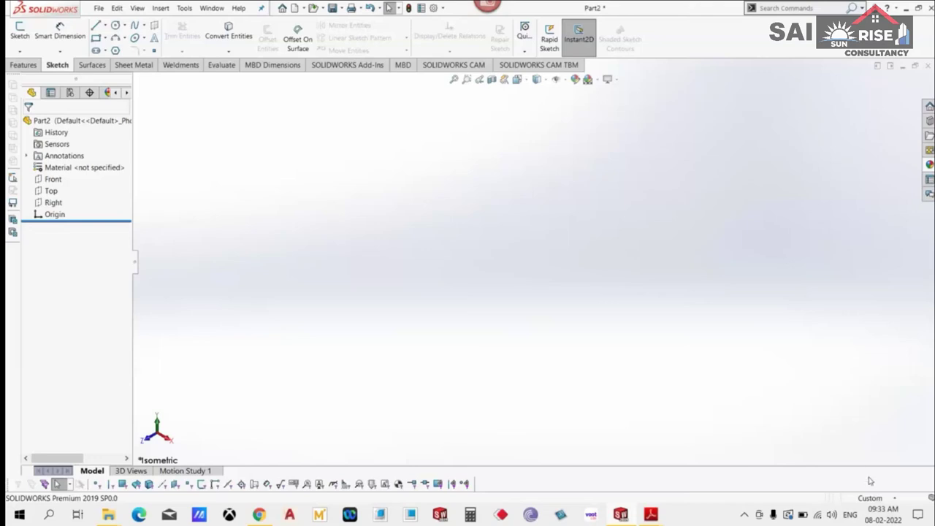
Change the document unit system to MMGS (millimeter, gram, second).
left_click(875, 500)
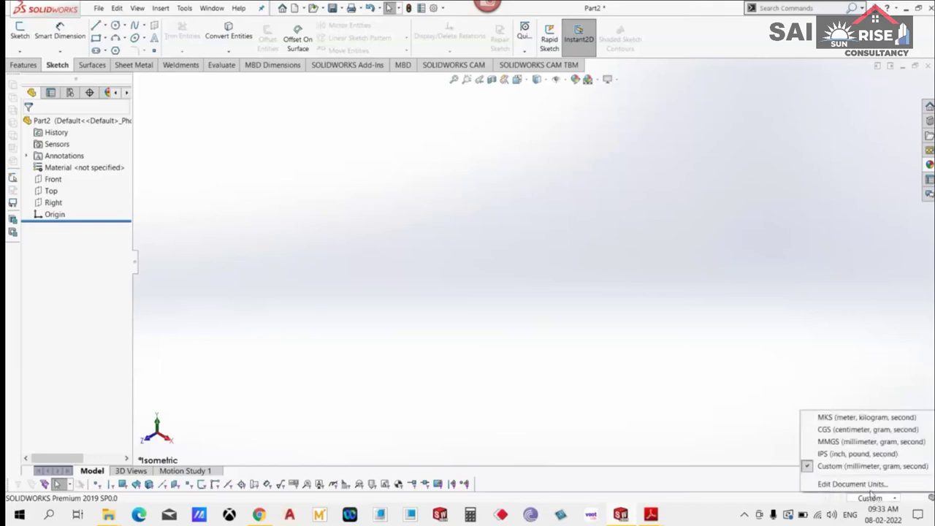
left_click(867, 485)
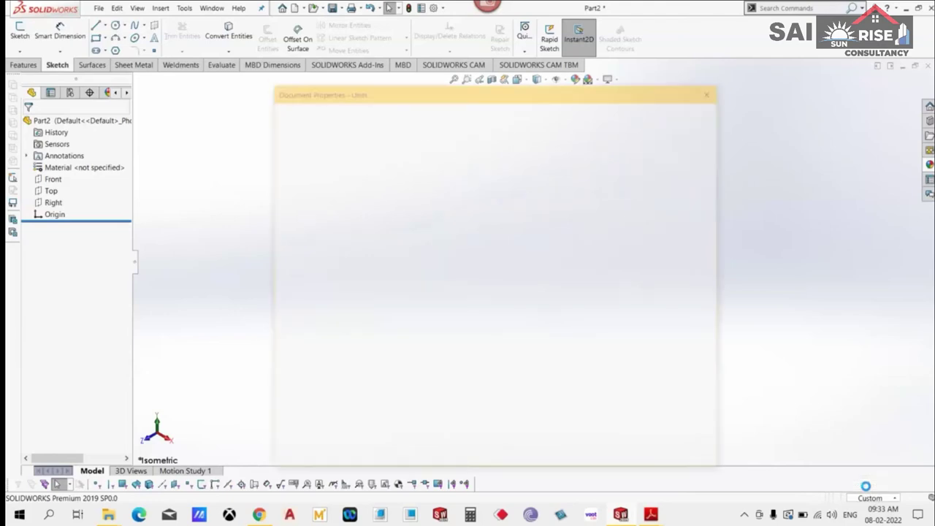
left_click(388, 158)
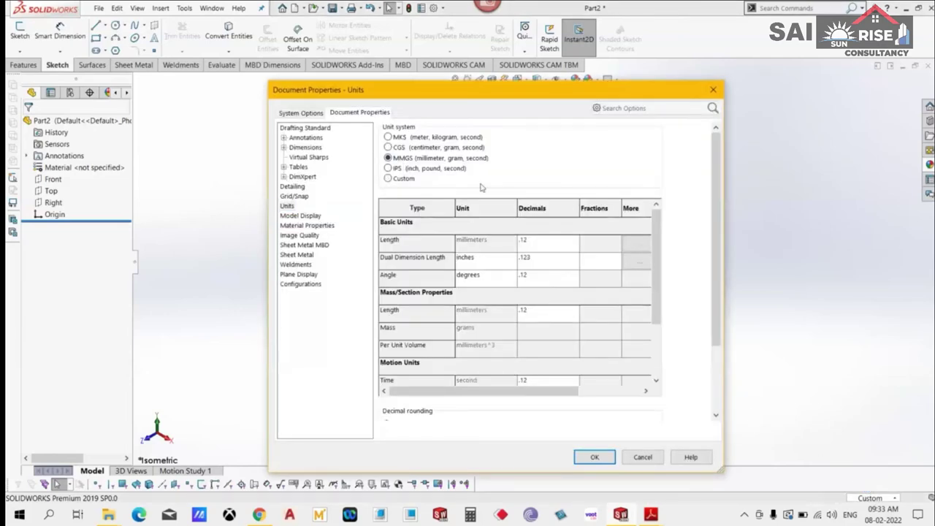
left_click(605, 459)
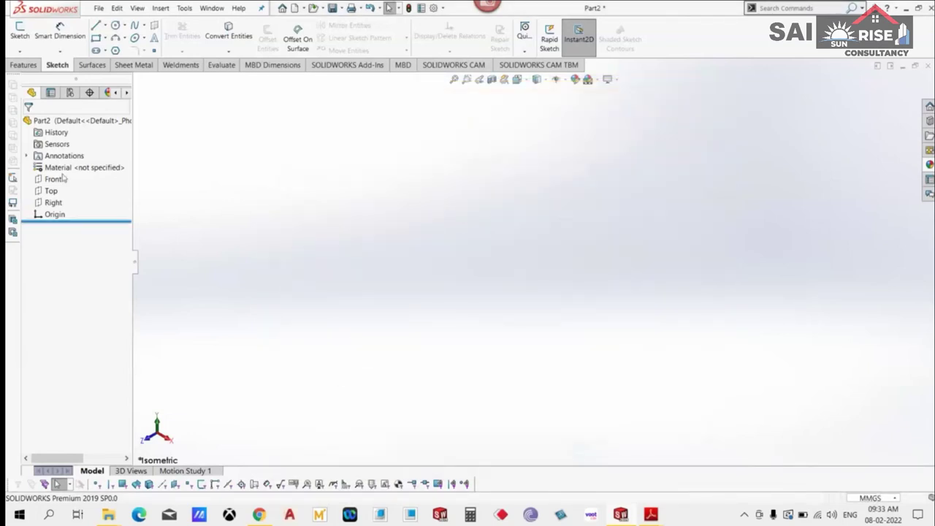
Bring up the Save As dialog for the part.
left_click(23, 64)
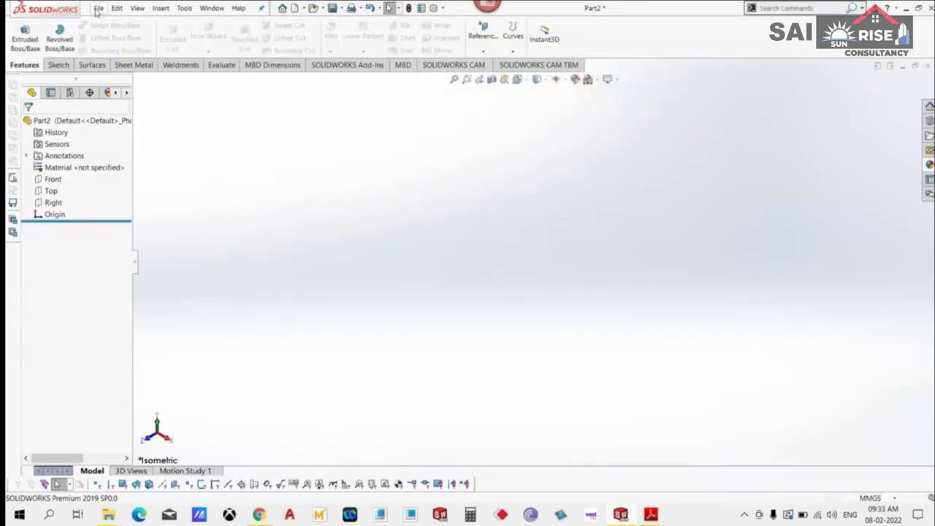
left_click(98, 8)
left_click(117, 133)
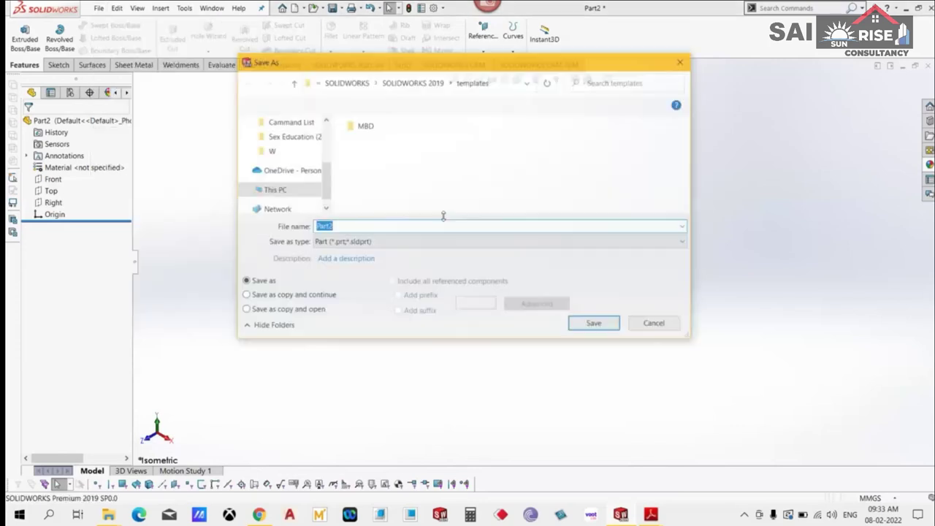
Save the part as a Part Template (*.prtdot) named 'GEC PATAN'.
left_click(398, 242)
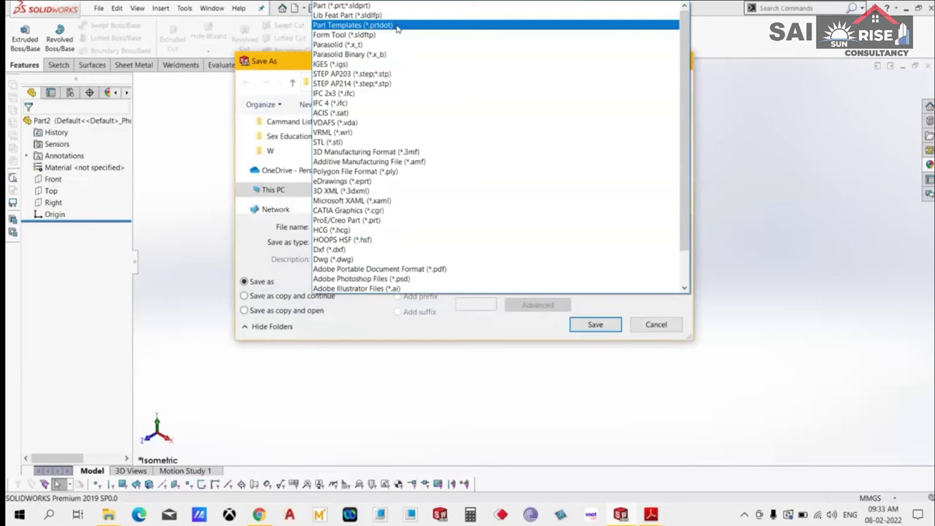
left_click(394, 25)
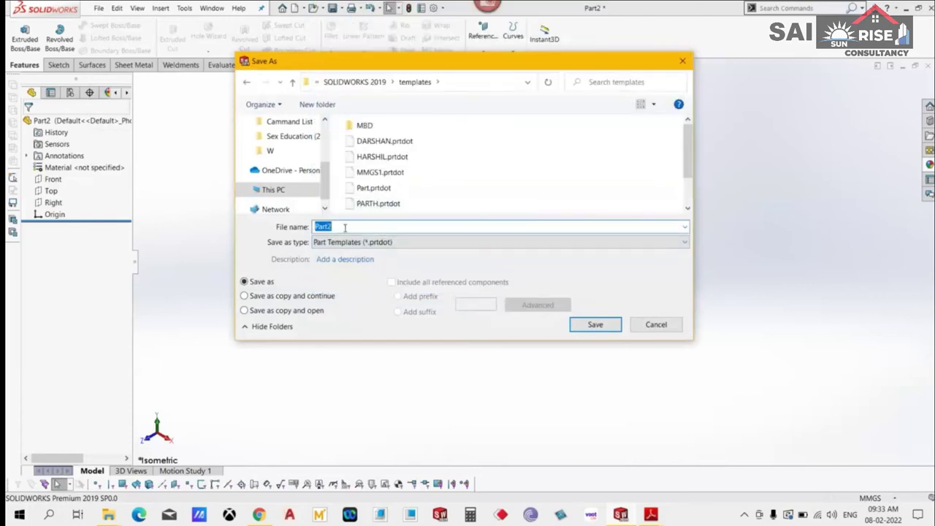
type("GEC PATAN")
left_click(581, 328)
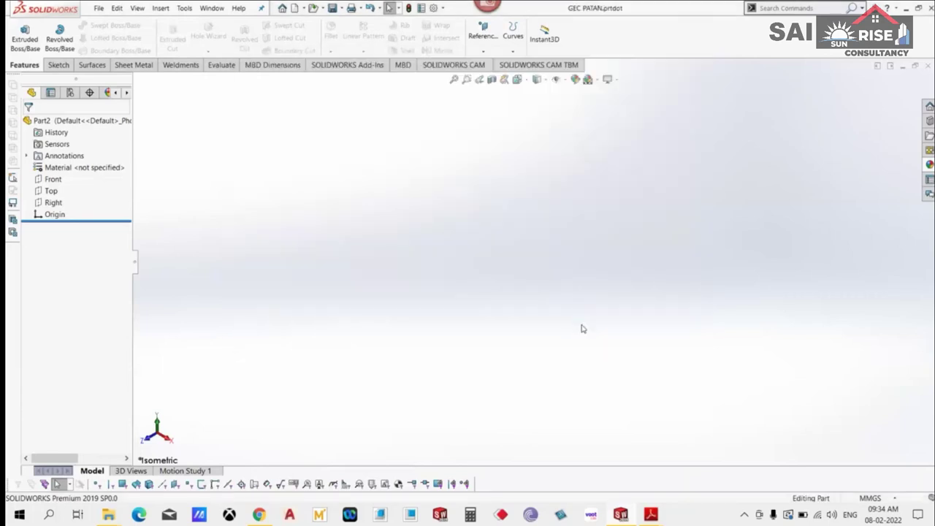
Close the template and create new part Part3 from the GEC PATAN template.
left_click(927, 65)
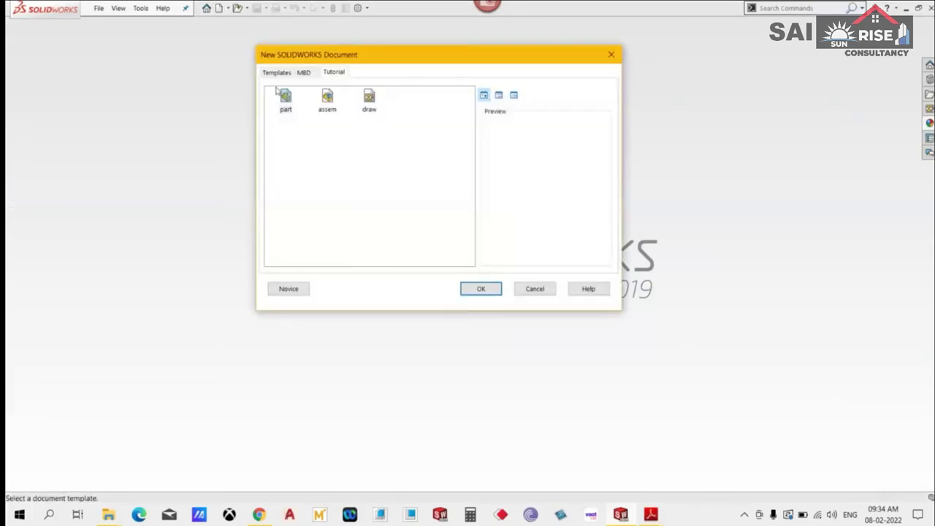
left_click(272, 73)
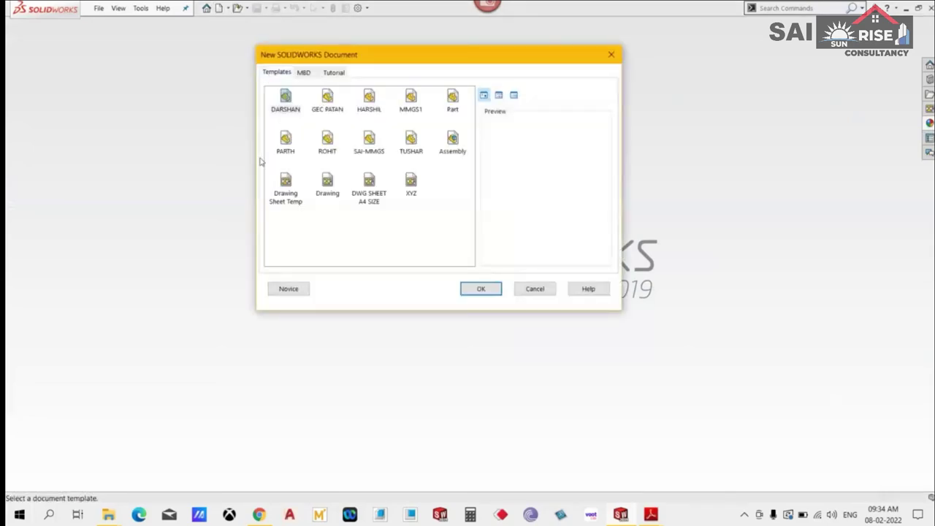
left_click(330, 99)
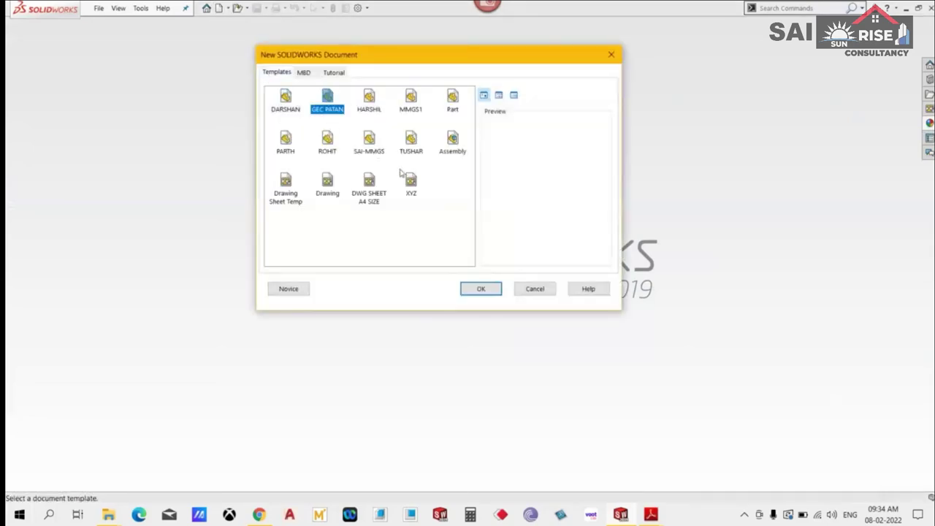
left_click(497, 289)
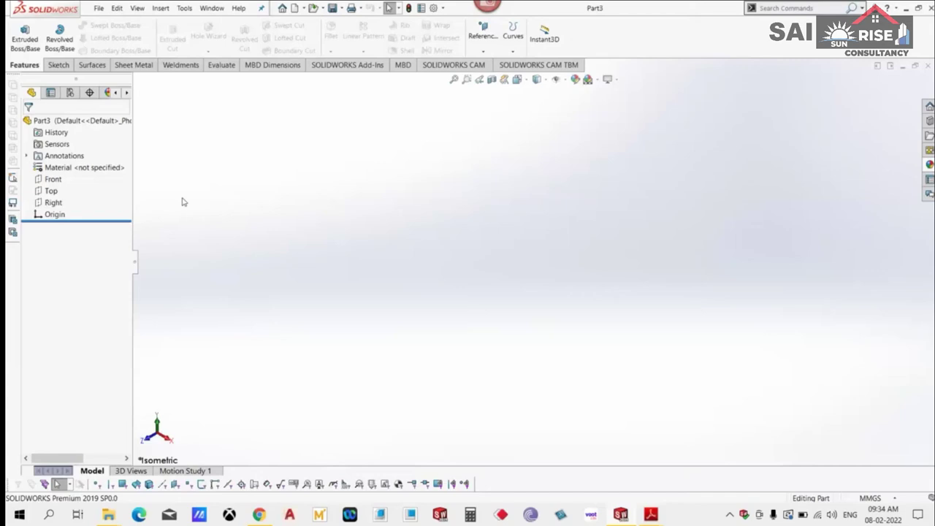
left_click(57, 65)
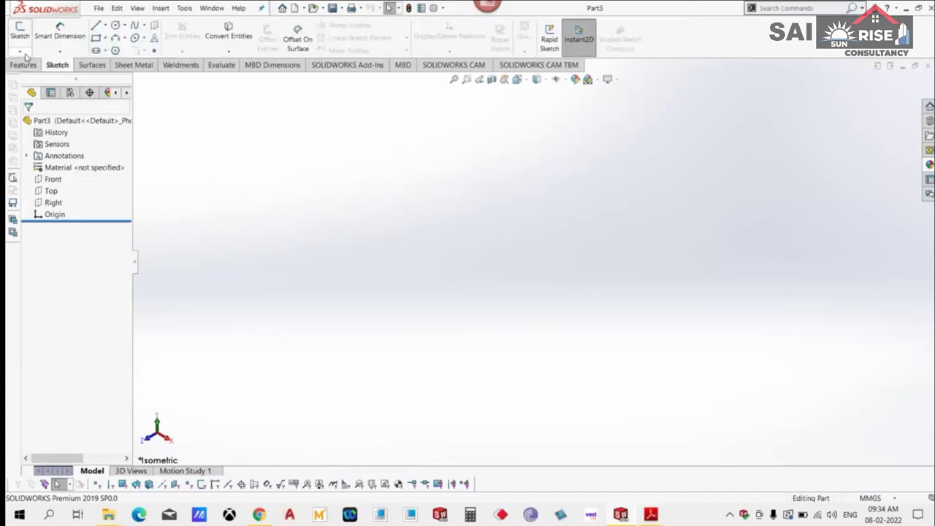
left_click(19, 51)
left_click(29, 63)
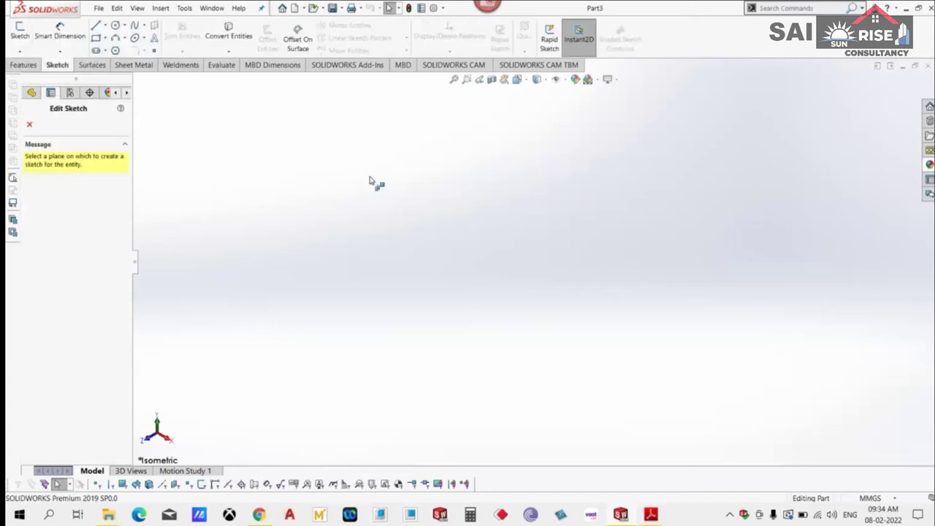
left_click(681, 296)
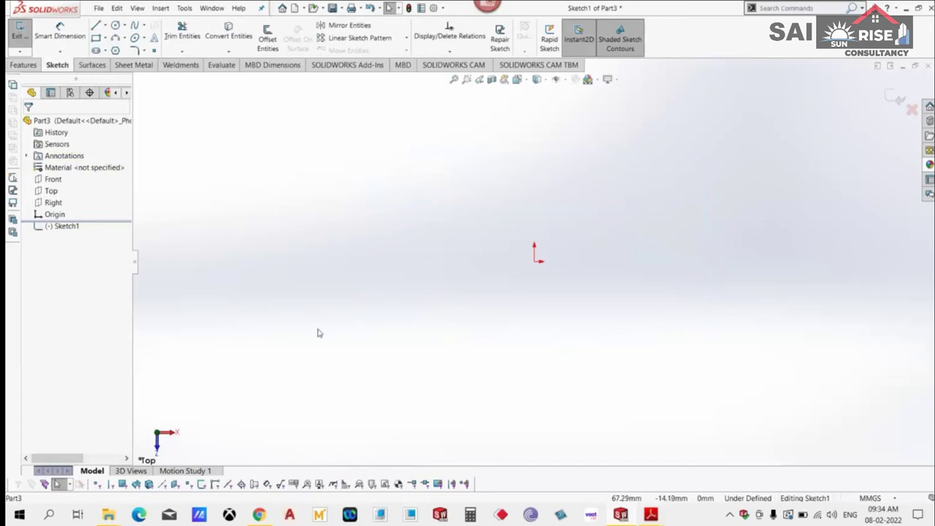
left_click(892, 101)
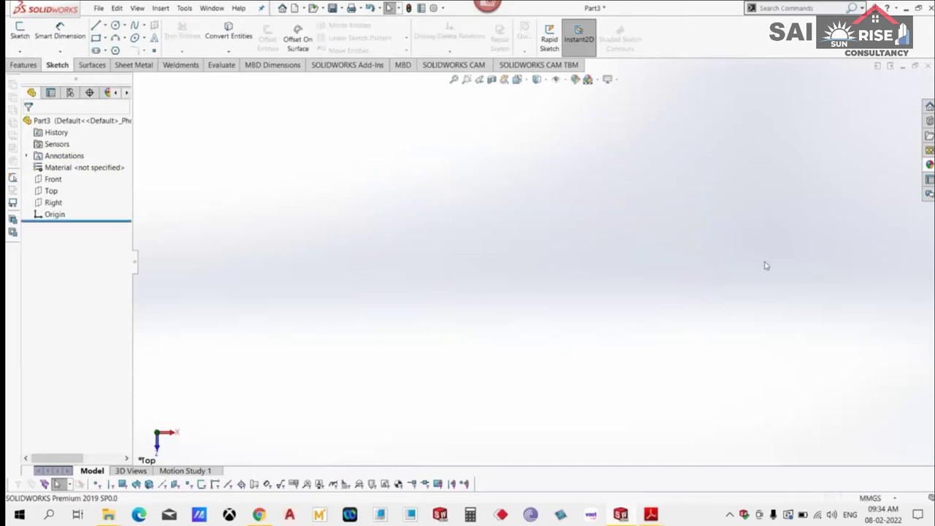
key("ctrl+7")
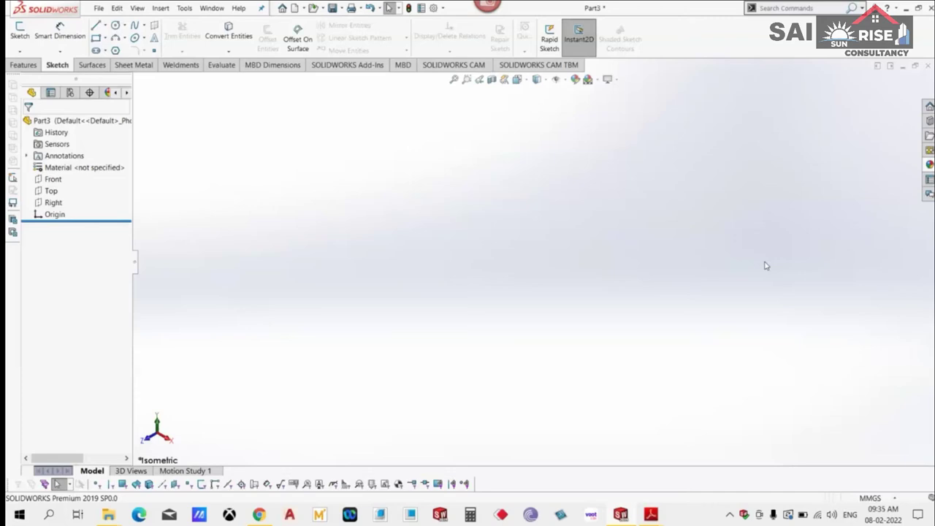
left_click(31, 67)
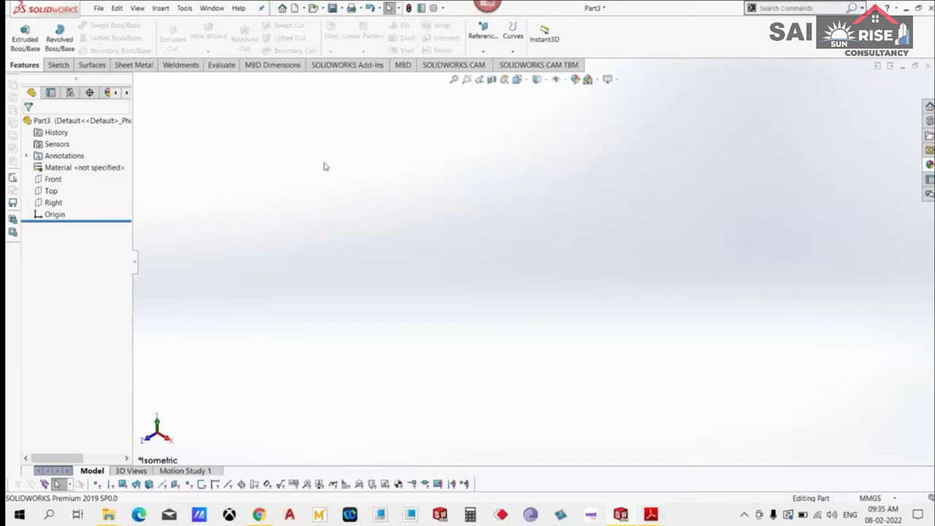
Start Extruded Boss on the Top plane with a 150 × 100 centre rectangle at the origin.
left_click(18, 46)
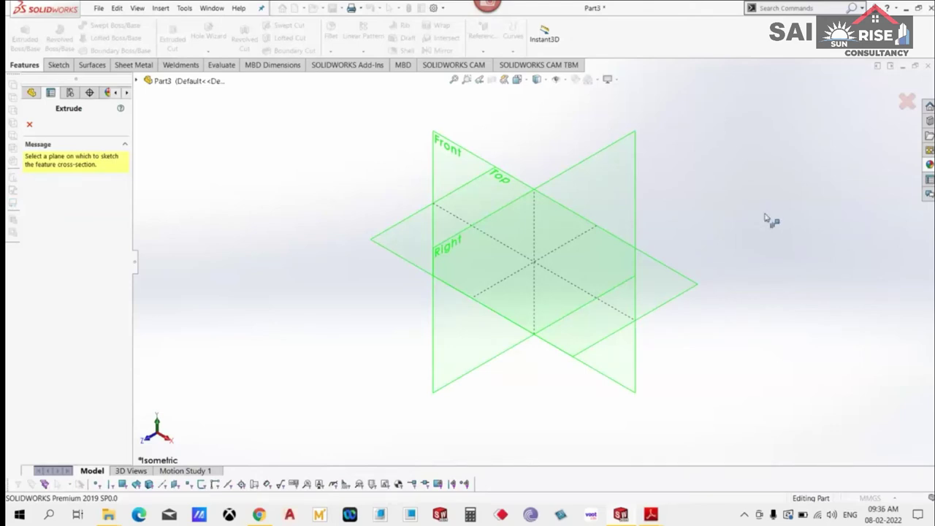
left_click(671, 291)
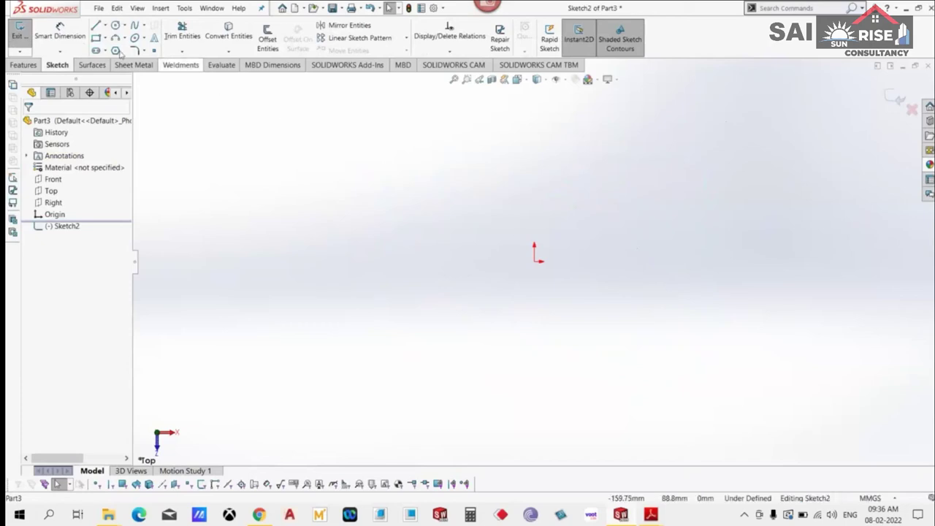
left_click(105, 38)
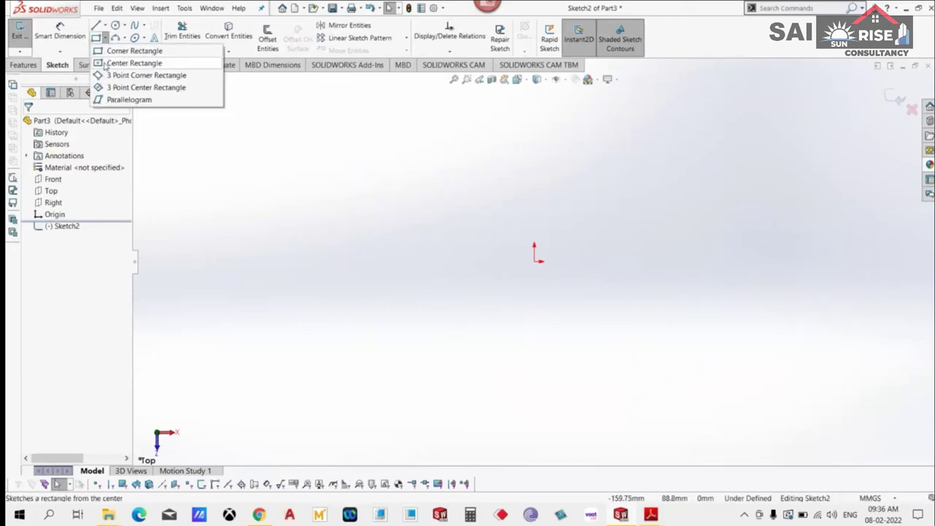
left_click(106, 63)
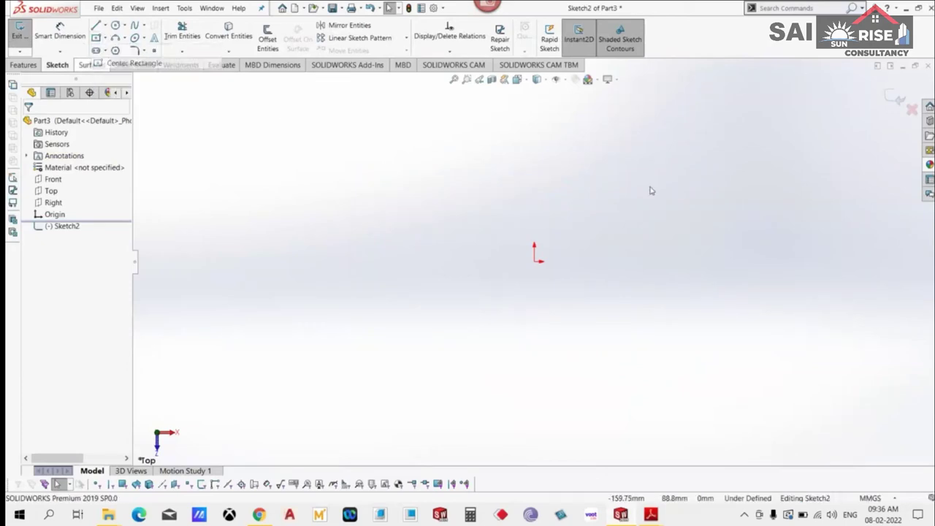
left_click(534, 261)
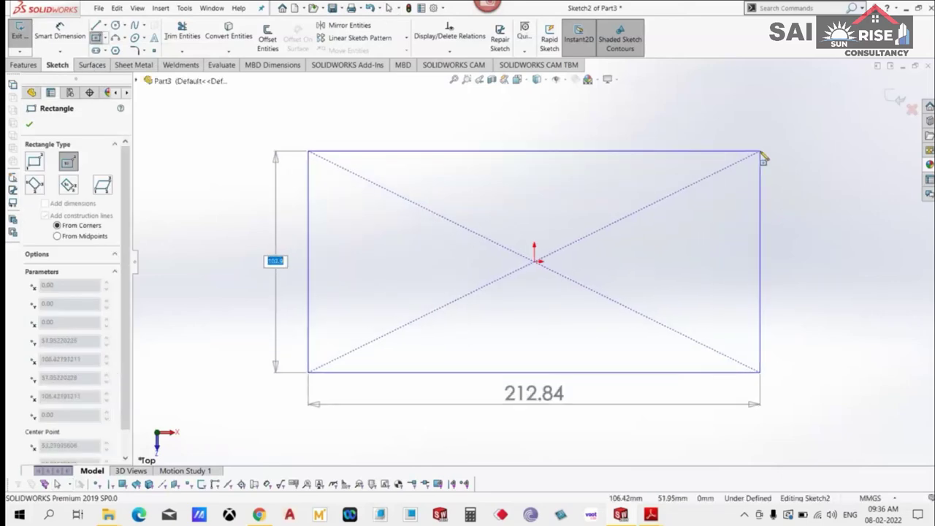
type("100")
key("Tab")
type("150")
key("Return")
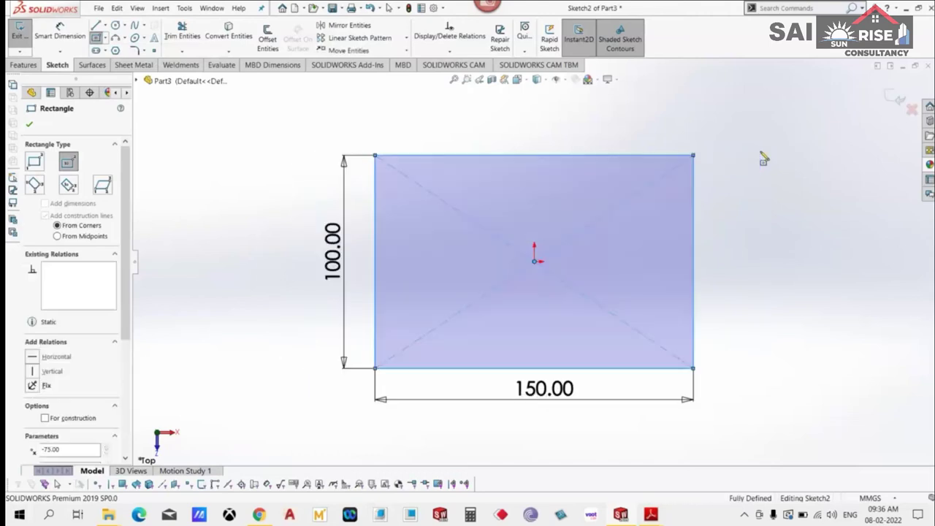
right_click(761, 157)
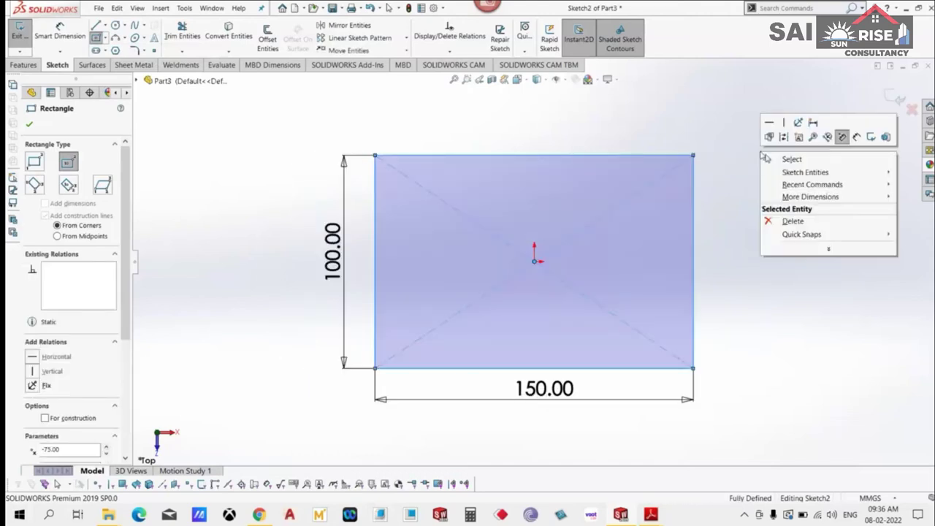
left_click(774, 160)
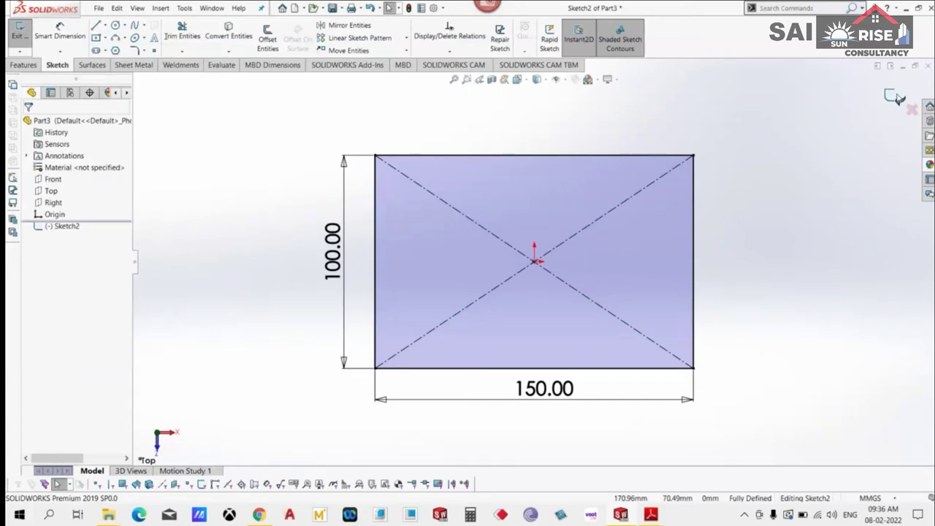
Extrude the rectangle upward as a Blind 30 mm solid block.
left_click(884, 108)
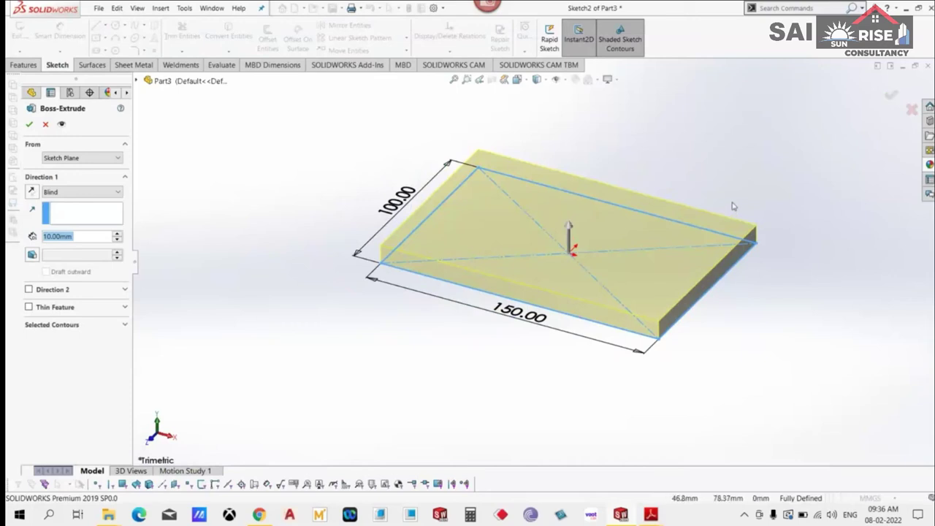
left_click_drag(569, 226, 573, 206)
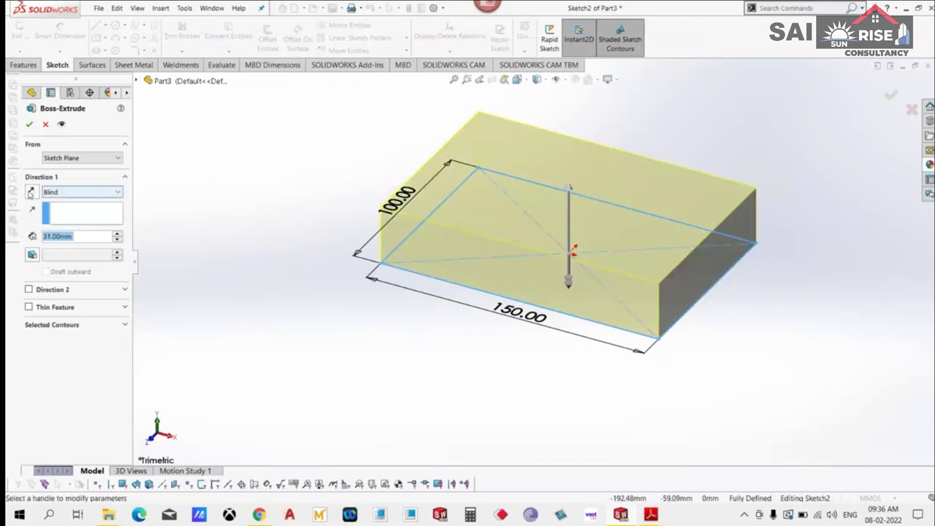
left_click(31, 192)
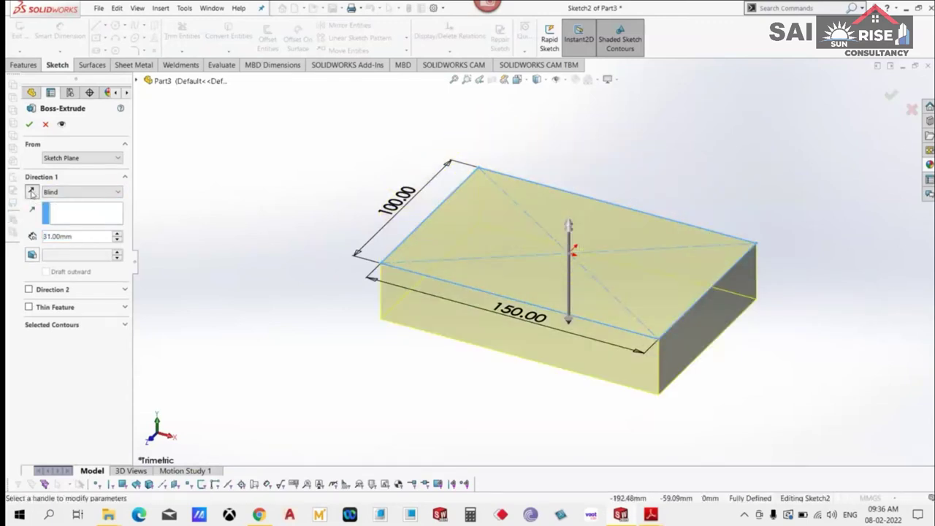
left_click(31, 192)
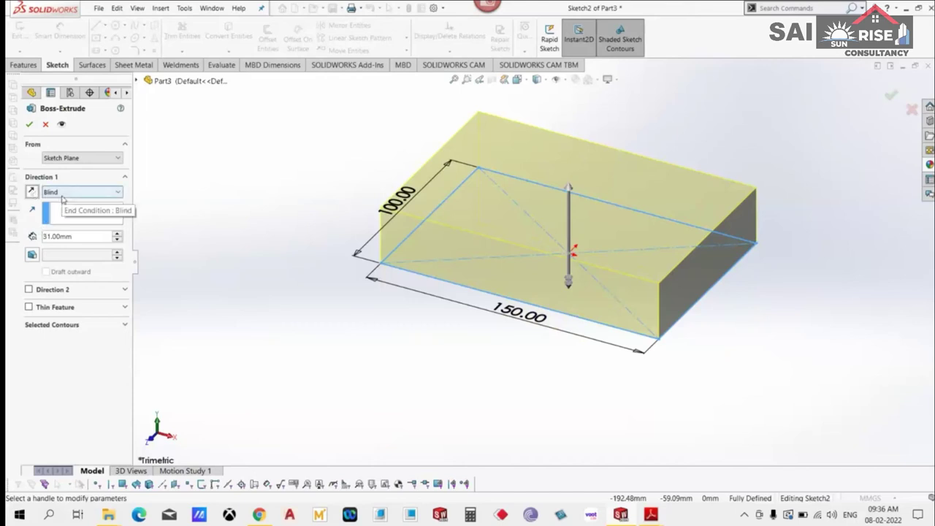
double_click(76, 236)
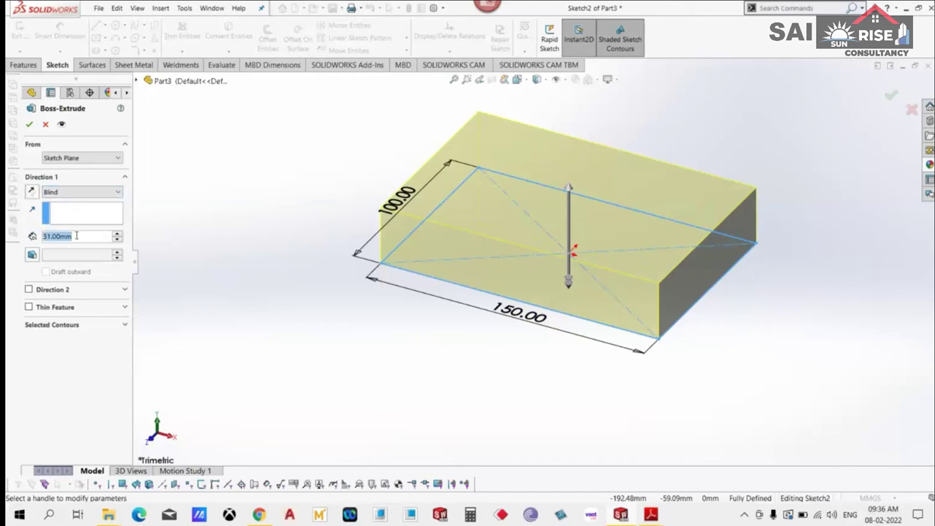
type("30")
key("Return")
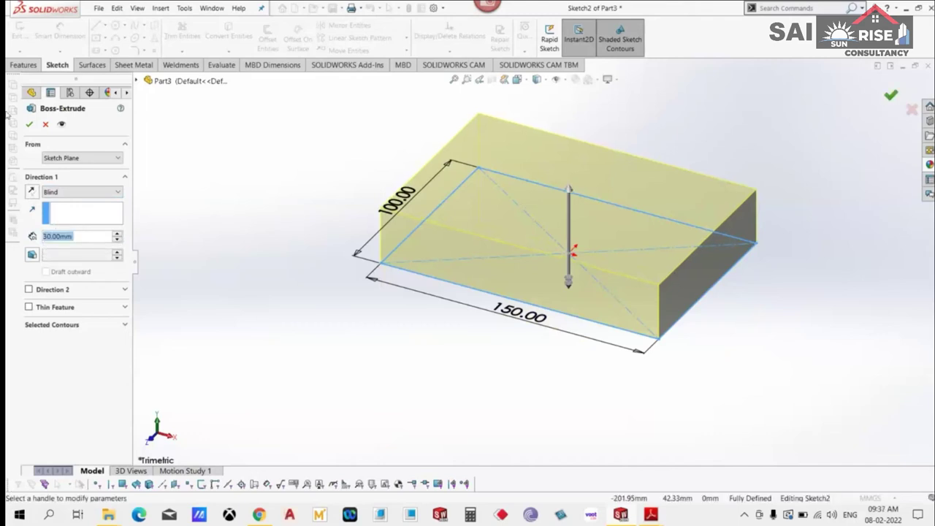
left_click(28, 125)
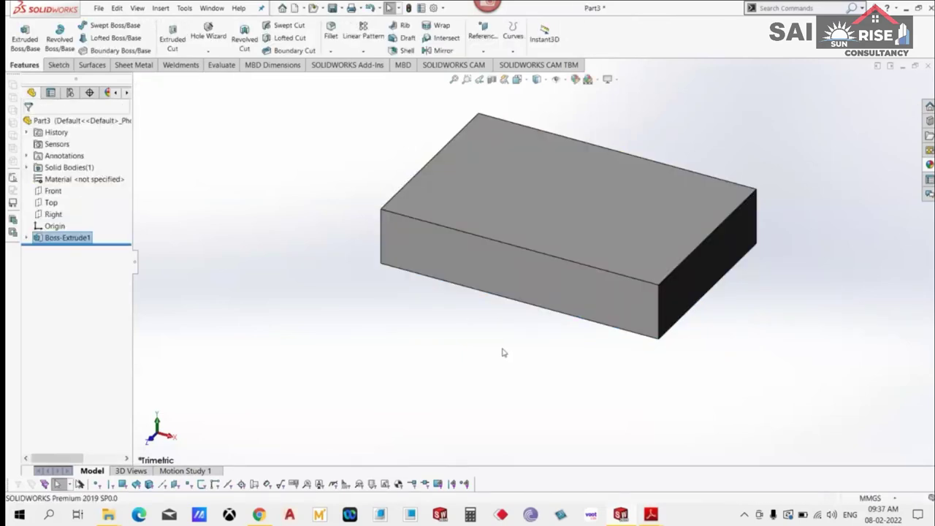
key("ctrl+7")
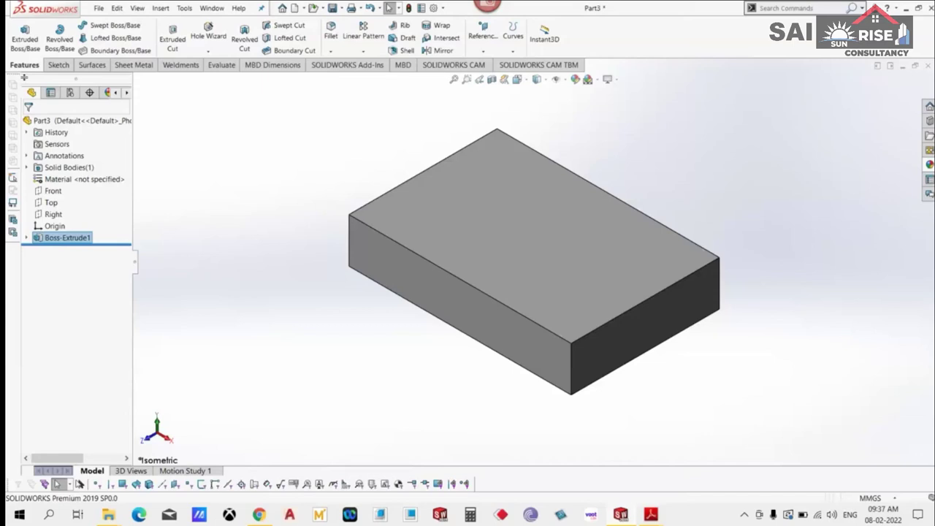
left_click(26, 238)
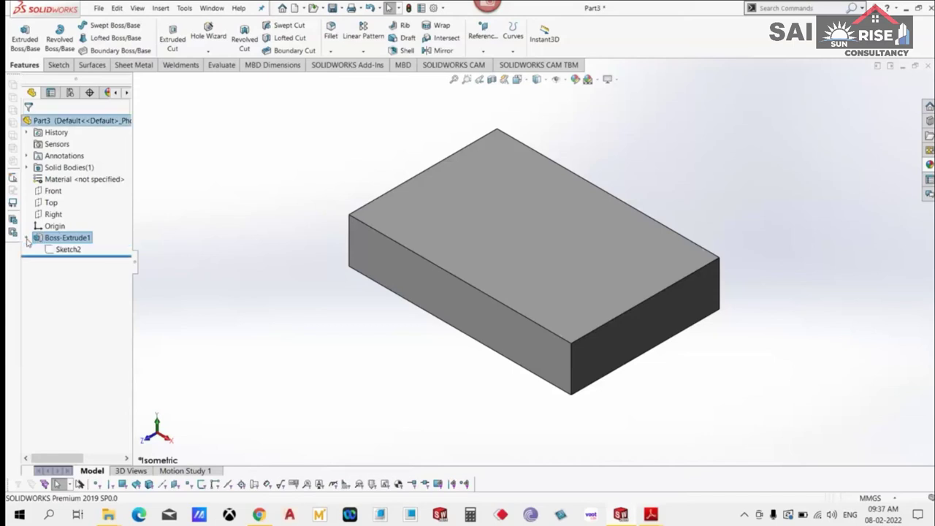
left_click(68, 249)
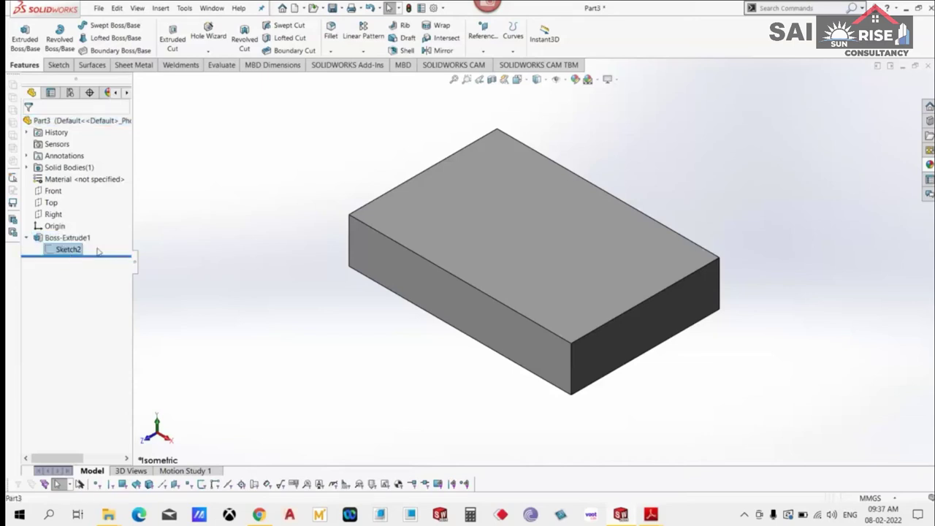
left_click(80, 240)
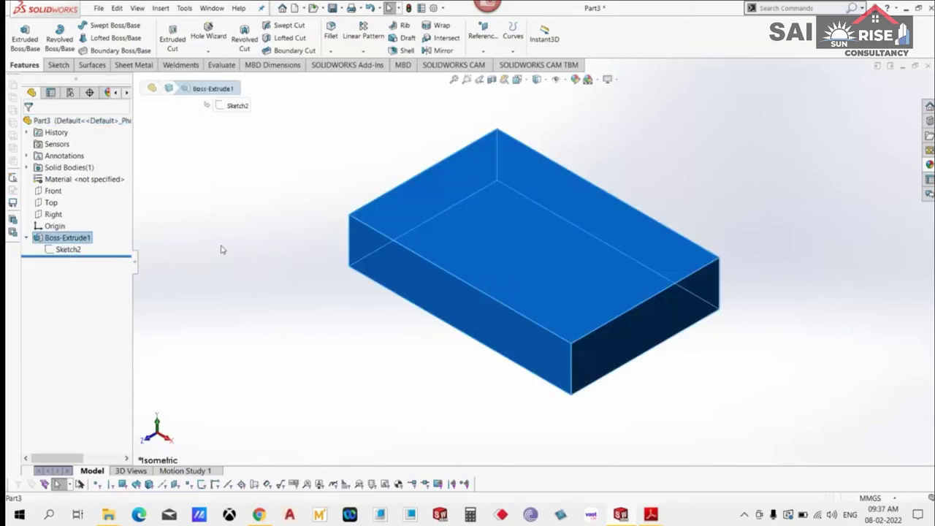
left_click(70, 250)
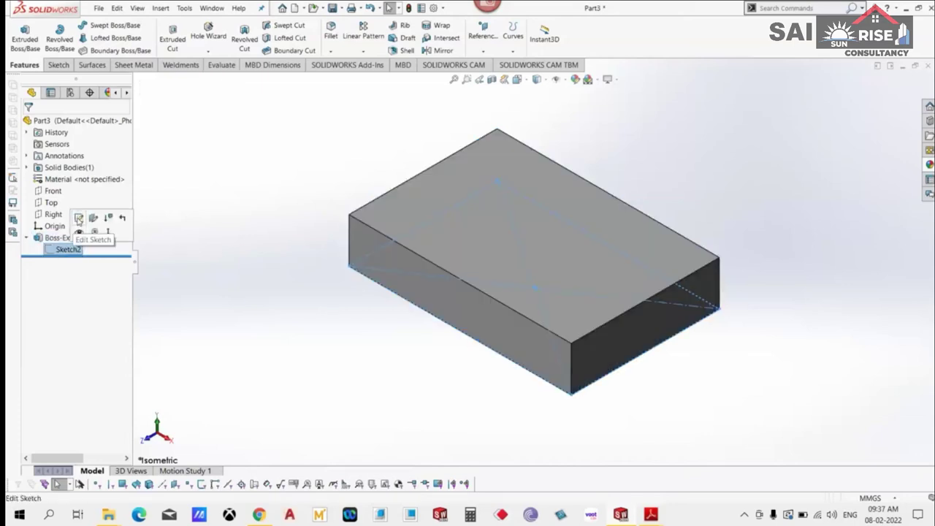
Edit the sketch's 100 mm side to 101 mm and rebuild in isometric view.
left_click(78, 221)
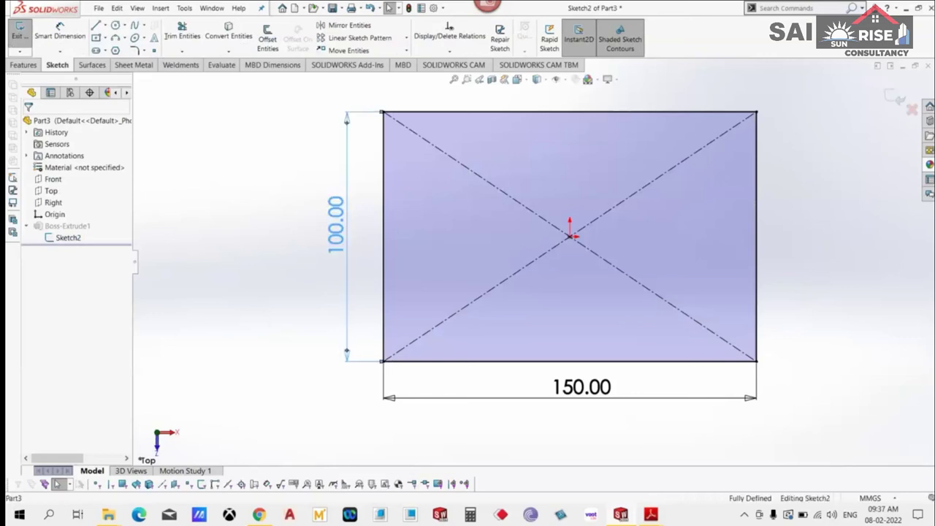
double_click(273, 243)
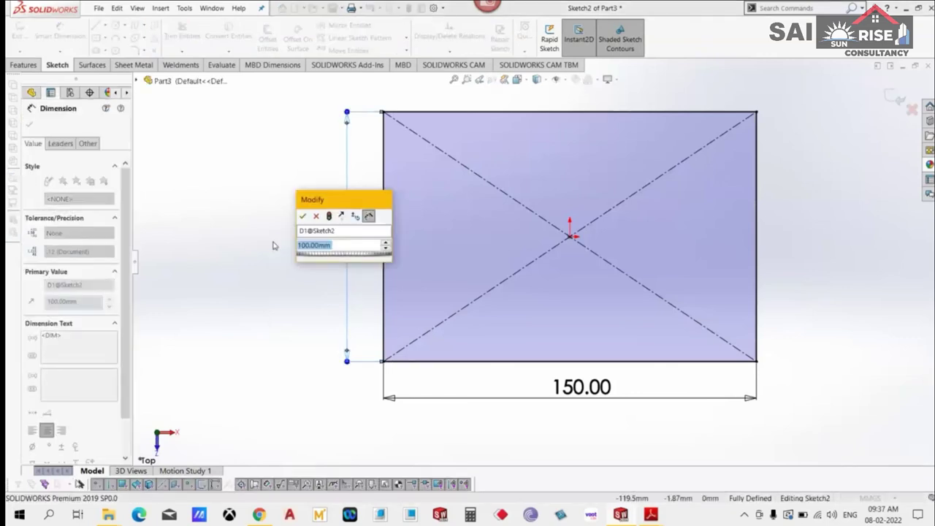
type("100")
key("Return")
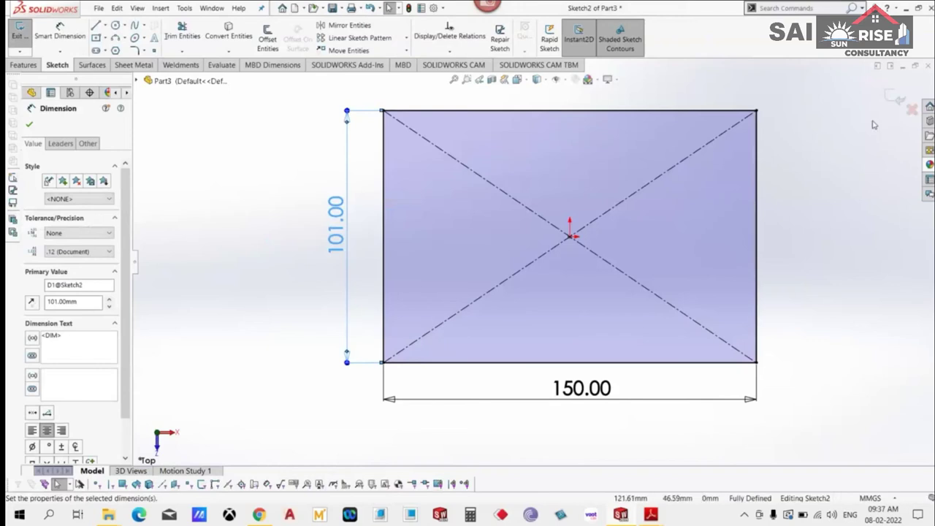
left_click(893, 98)
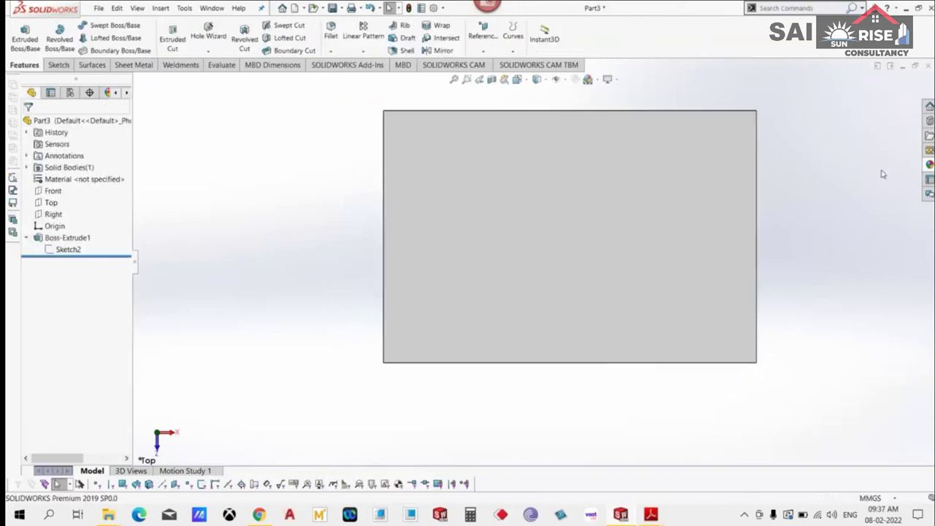
key("ctrl+7")
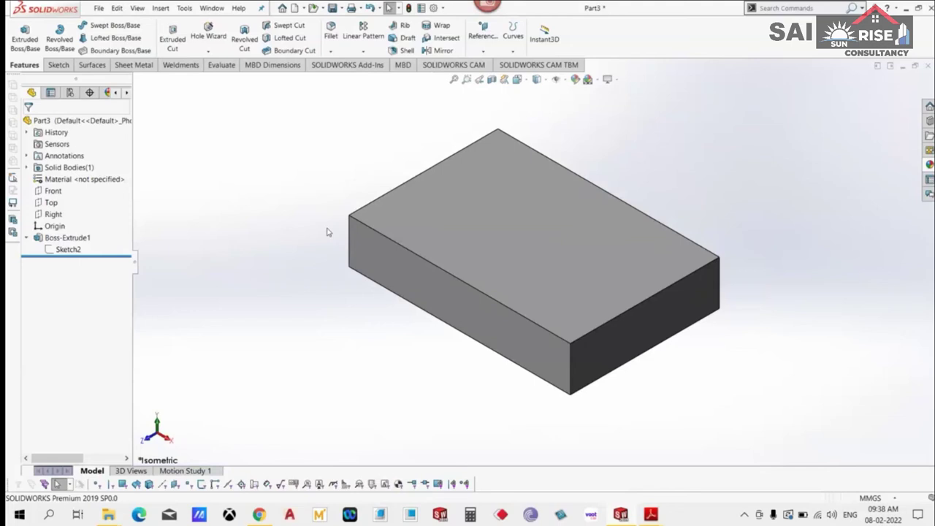
Reopen Boss-Extrude1, accept it unchanged, and return to the isometric view.
left_click(57, 238)
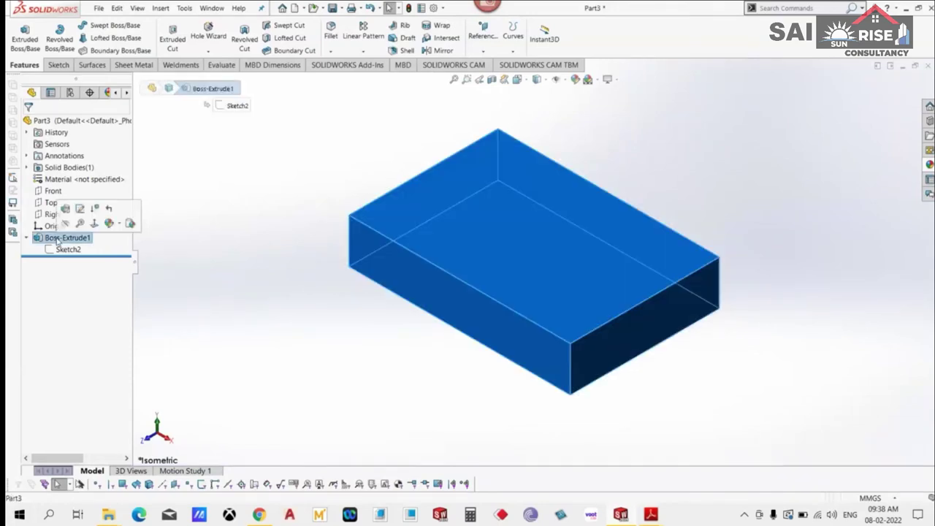
left_click(65, 210)
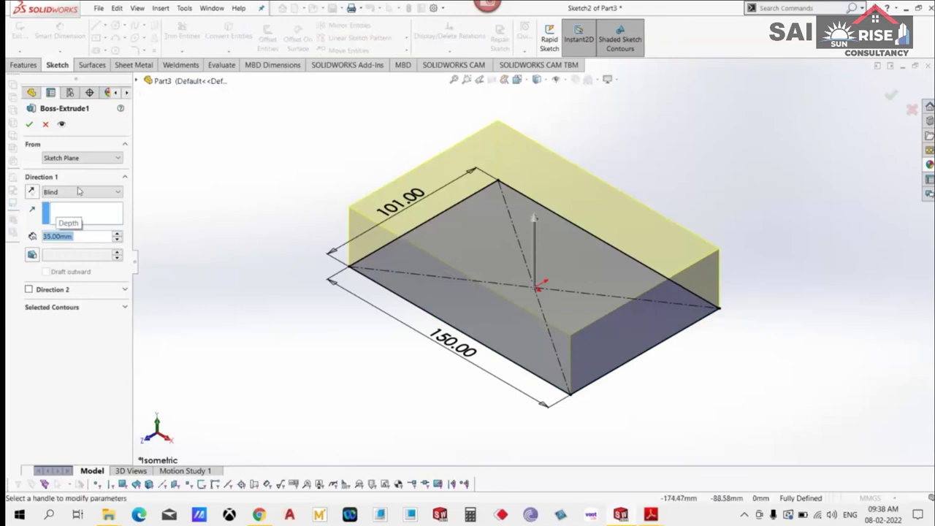
left_click(30, 124)
mouse_move(328, 359)
middle_mouse_down()
mouse_move(418, 320)
mouse_move(363, 337)
middle_mouse_up()
key("ctrl+7")
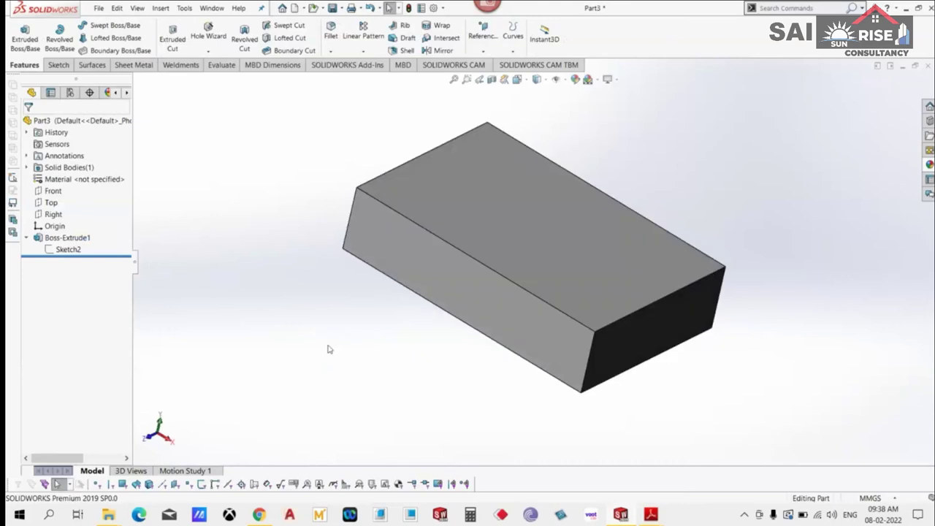
key("ctrl+7")
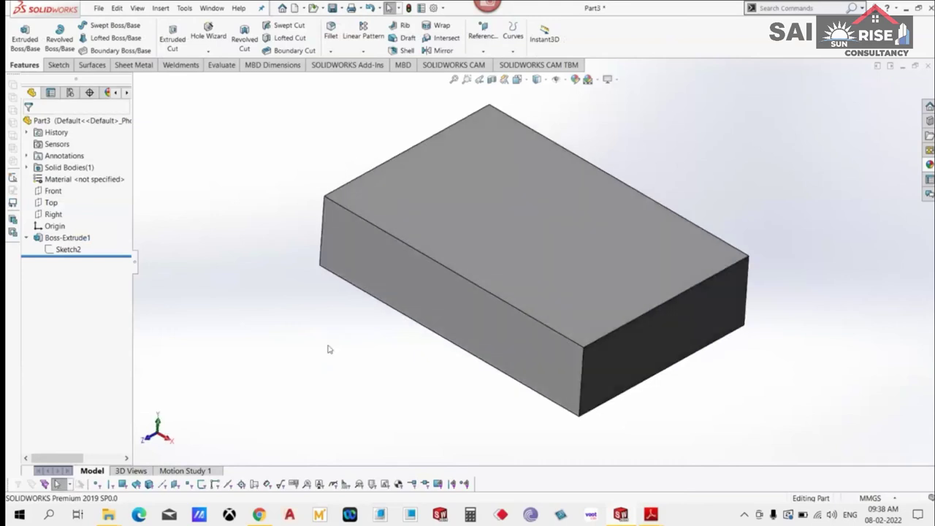
Edit Boss-Extrude1 to a 50 mm depth with a 15° draft on the side walls.
key("f")
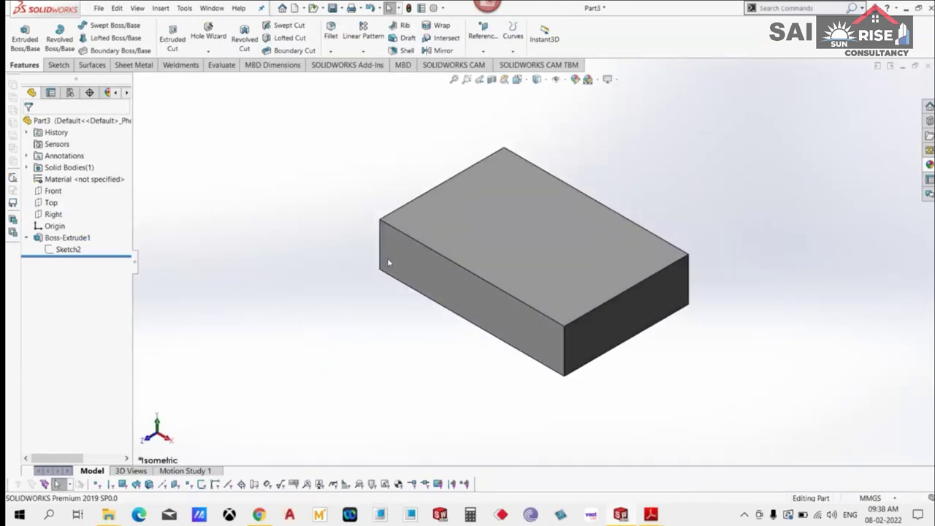
left_click(50, 239)
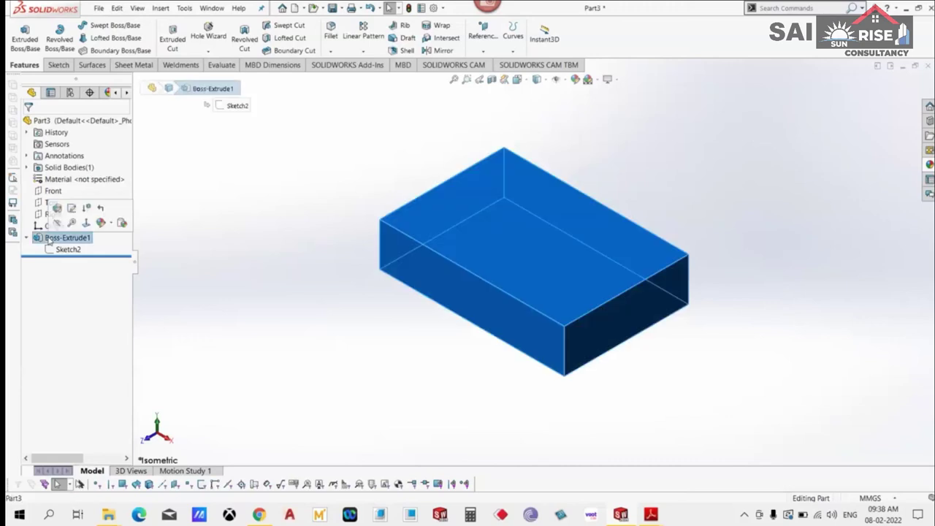
right_click(48, 240)
left_click(57, 209)
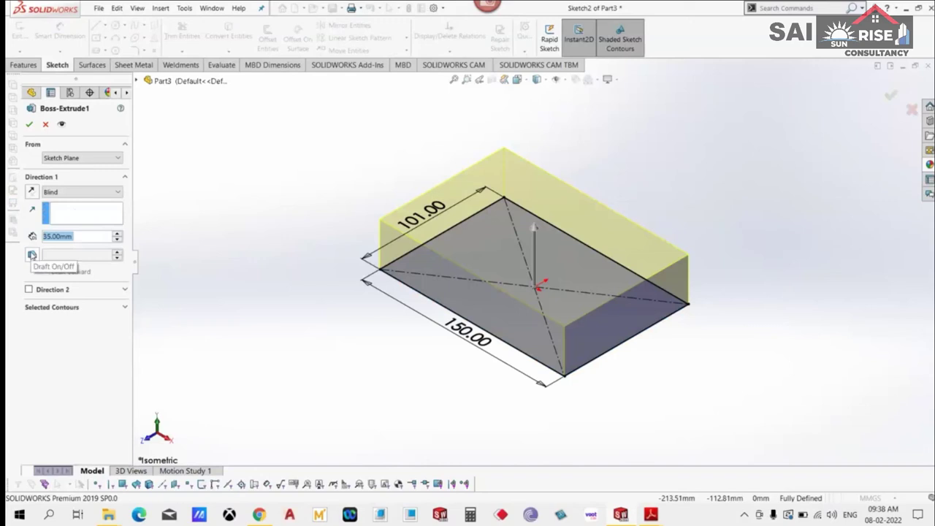
left_click(31, 254)
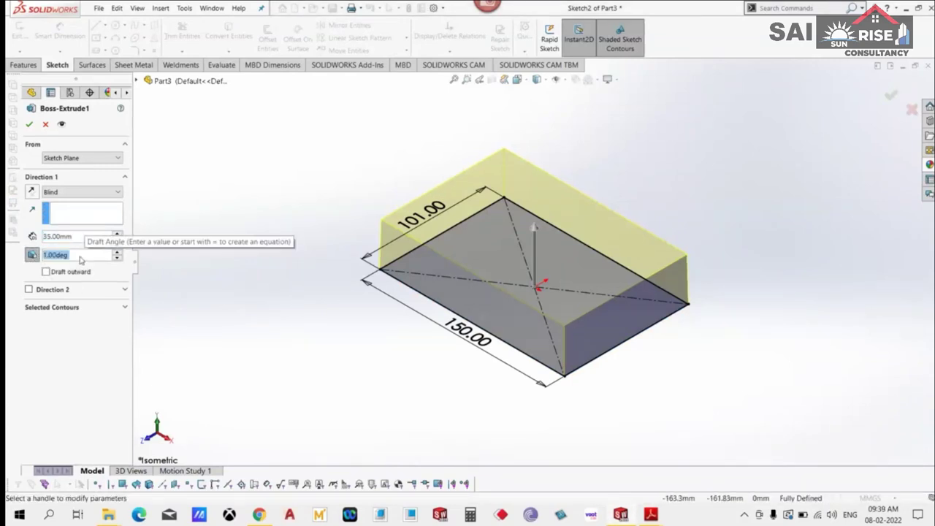
type("15")
key("Return")
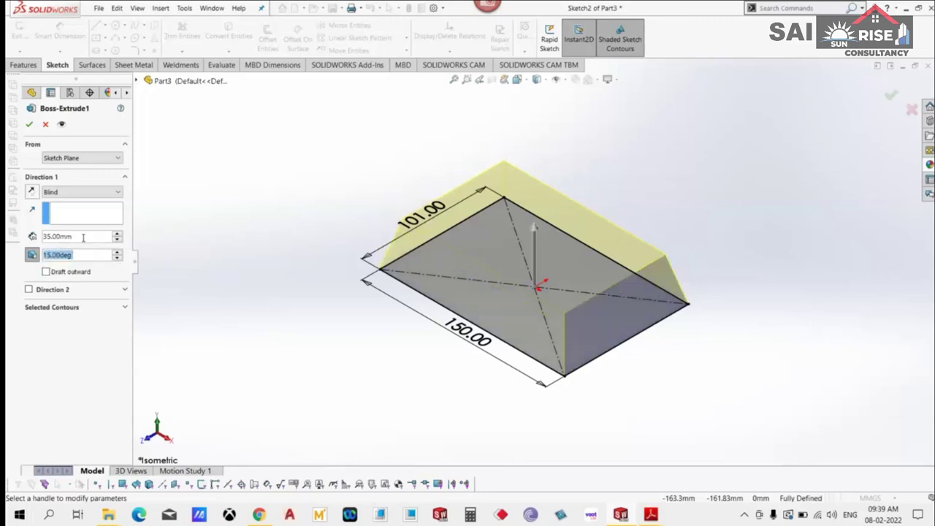
left_click(83, 237)
type("50")
key("Return")
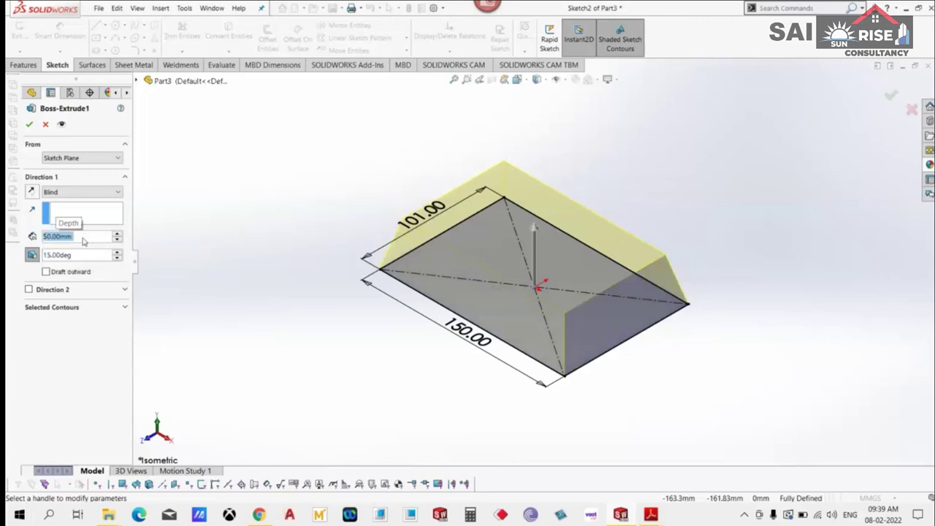
left_click(28, 125)
Check the inward taper, then flip Boss-Extrude1's 15° draft to flare outward.
middle_click_drag(676, 242, 674, 259)
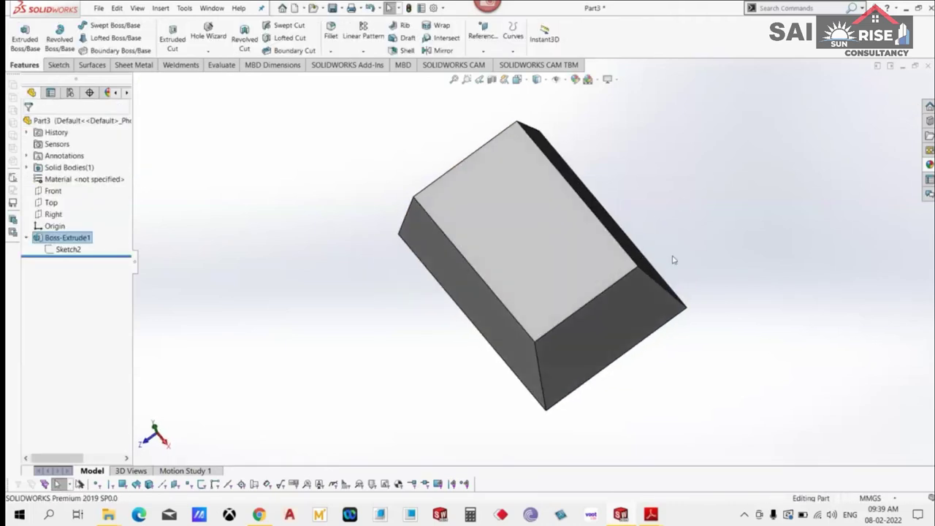
mouse_move(658, 157)
middle_mouse_down()
mouse_move(665, 192)
mouse_move(758, 267)
mouse_move(721, 296)
middle_mouse_up()
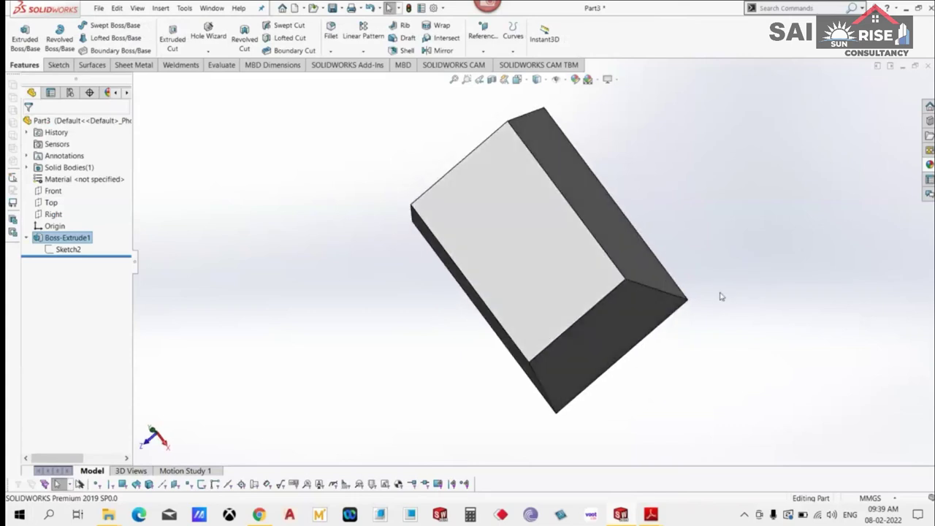
key("ctrl+7")
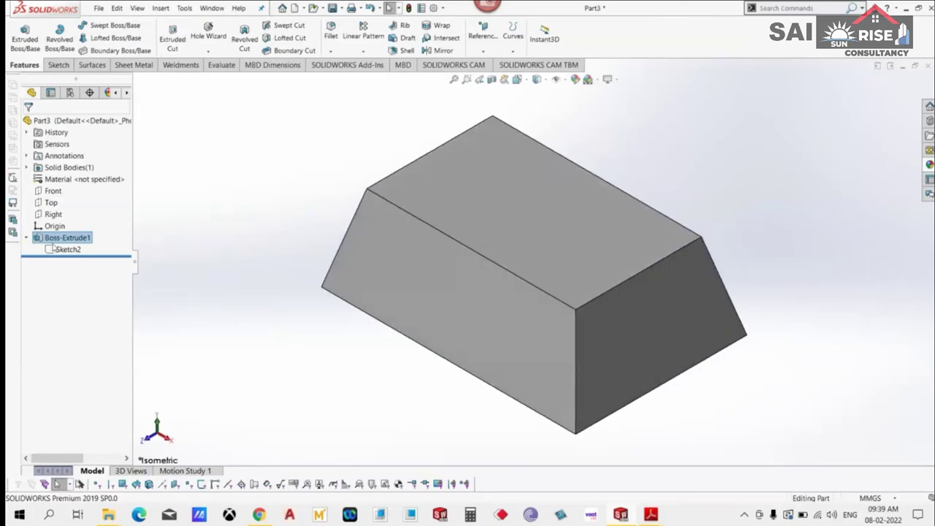
right_click(54, 249)
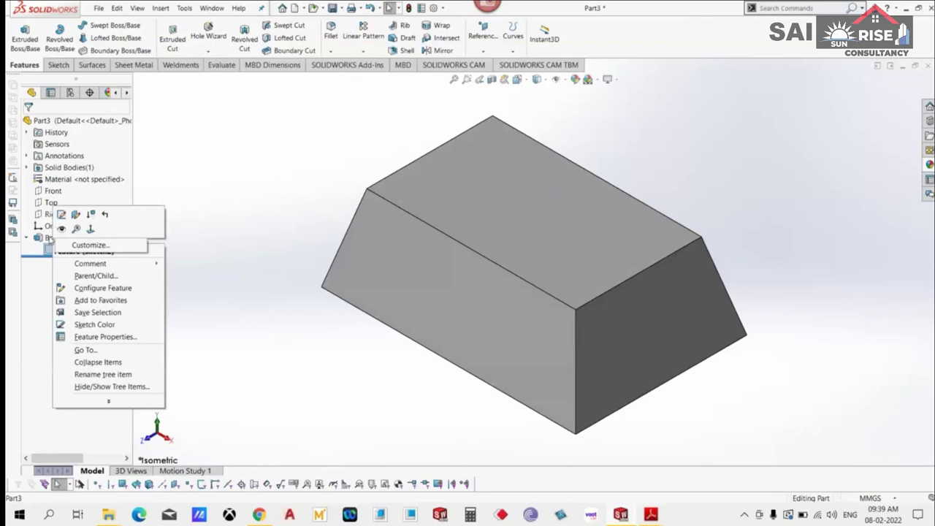
right_click(45, 238)
left_click(60, 213)
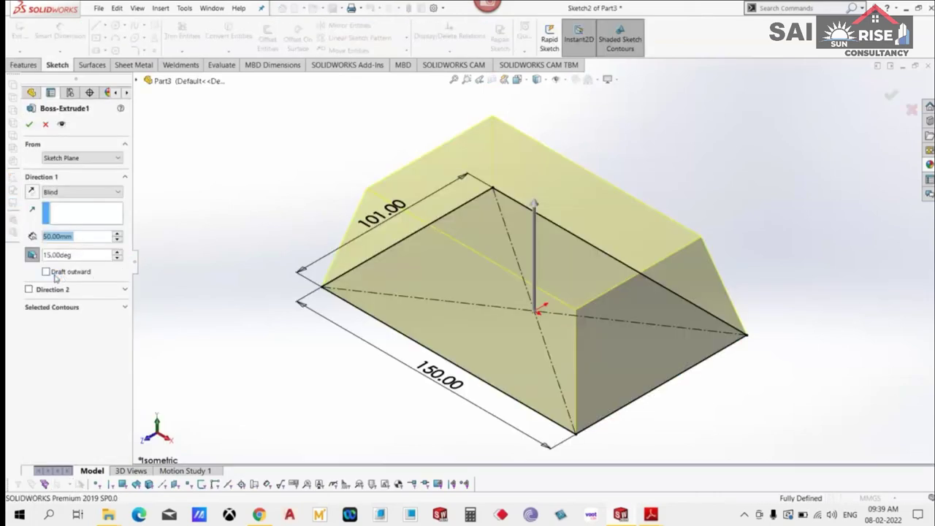
left_click(46, 271)
key("Return")
Check the outward taper, then turn off the draft on Boss-Extrude1.
mouse_move(460, 209)
middle_mouse_down()
mouse_move(468, 229)
mouse_move(422, 276)
mouse_move(533, 268)
mouse_move(472, 251)
mouse_move(448, 225)
middle_mouse_up()
middle_click_drag(534, 247, 719, 241)
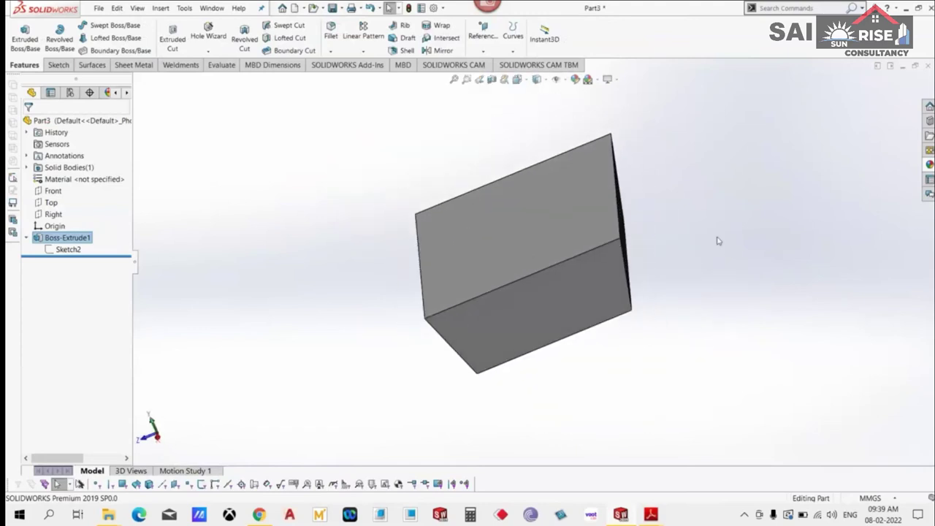
key("ctrl+7")
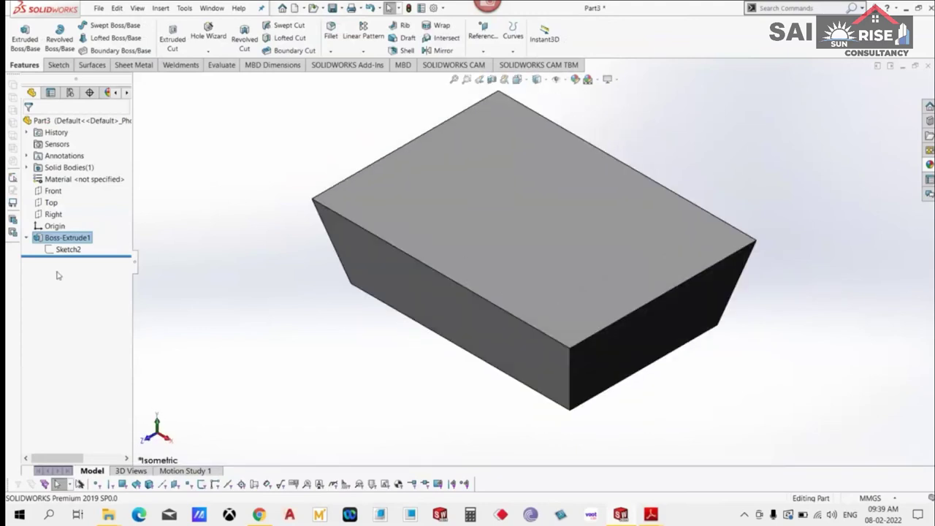
right_click(45, 241)
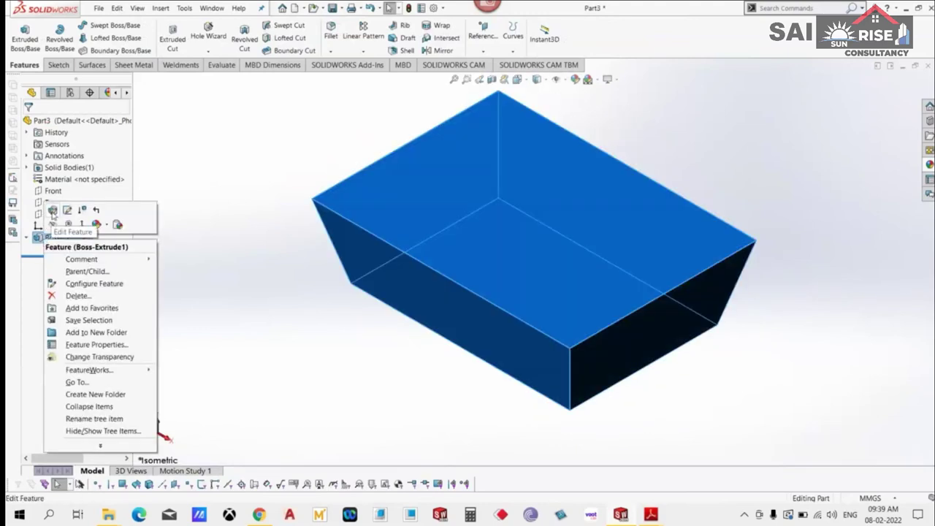
left_click(54, 214)
left_click(31, 254)
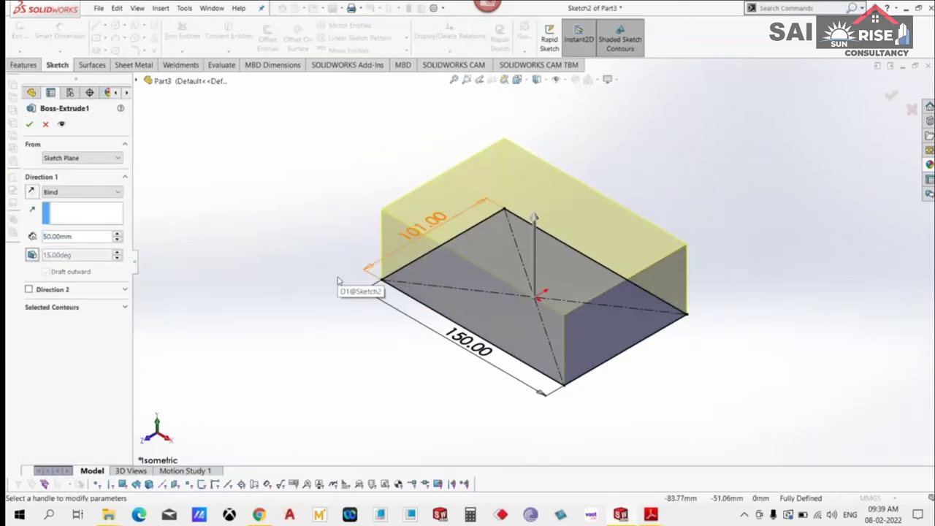
left_click(31, 124)
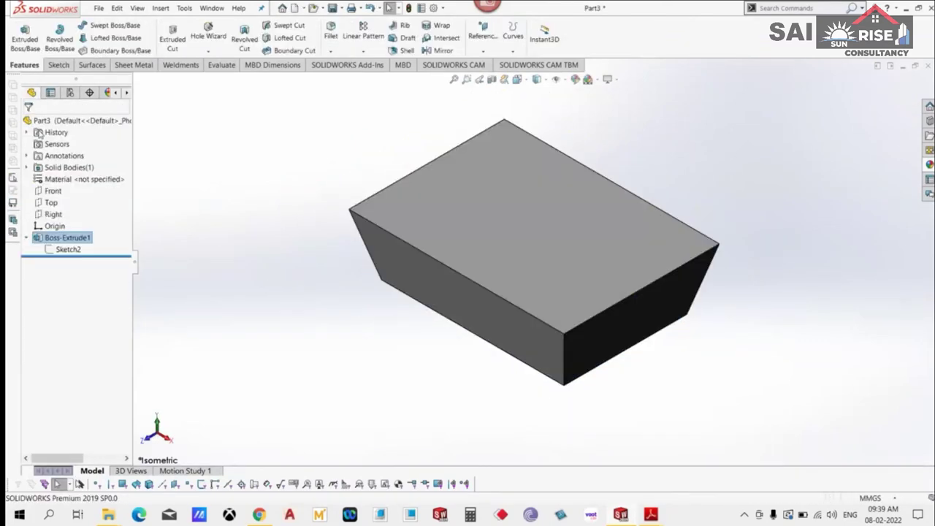
Reopen and accept Boss-Extrude1 unchanged, then select Sketch2 beneath it.
right_click(86, 239)
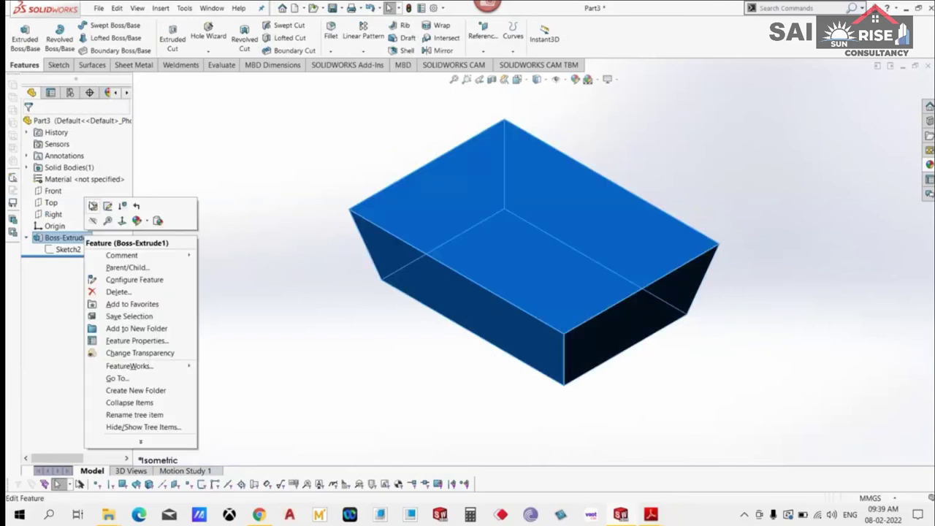
left_click(93, 206)
left_click(30, 123)
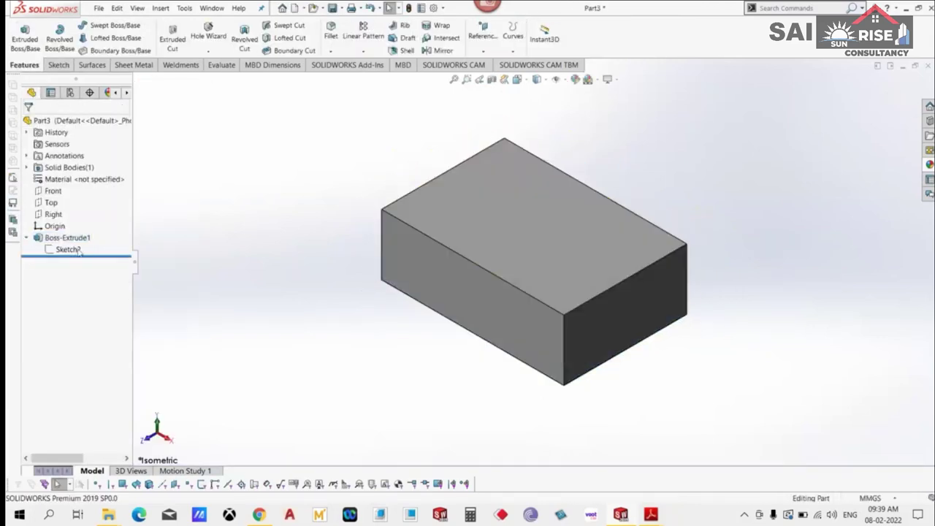
left_click(78, 250)
Add a circle centred on the rectangle in Sketch2, leaving a round hole through the block.
right_click(79, 250)
left_click(85, 219)
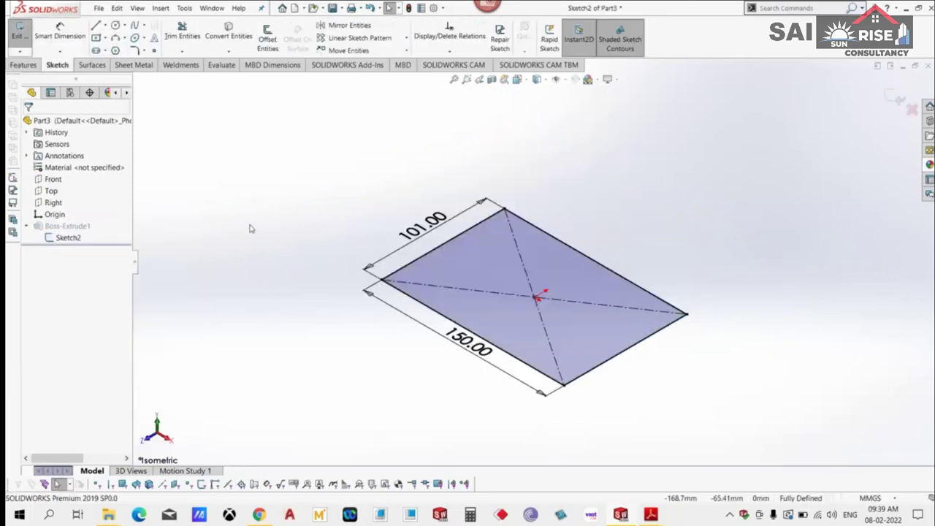
left_click(115, 25)
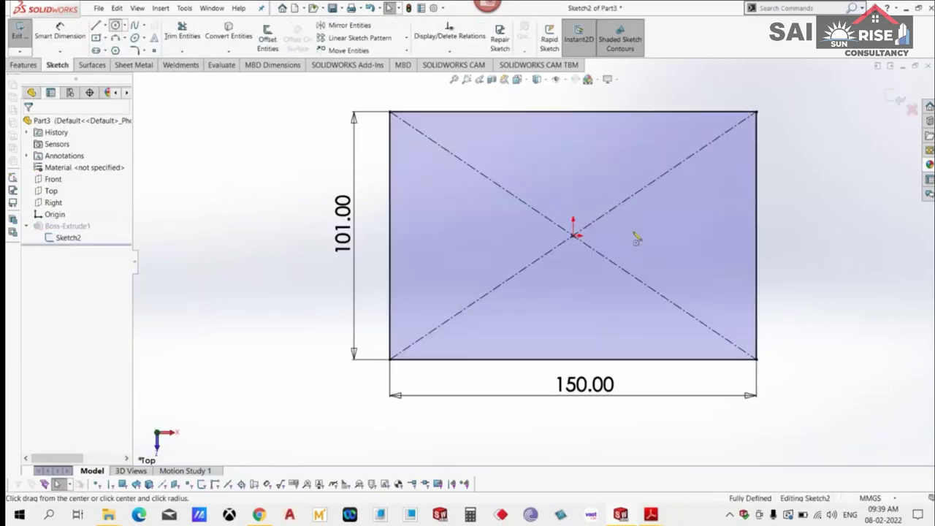
left_click(574, 235)
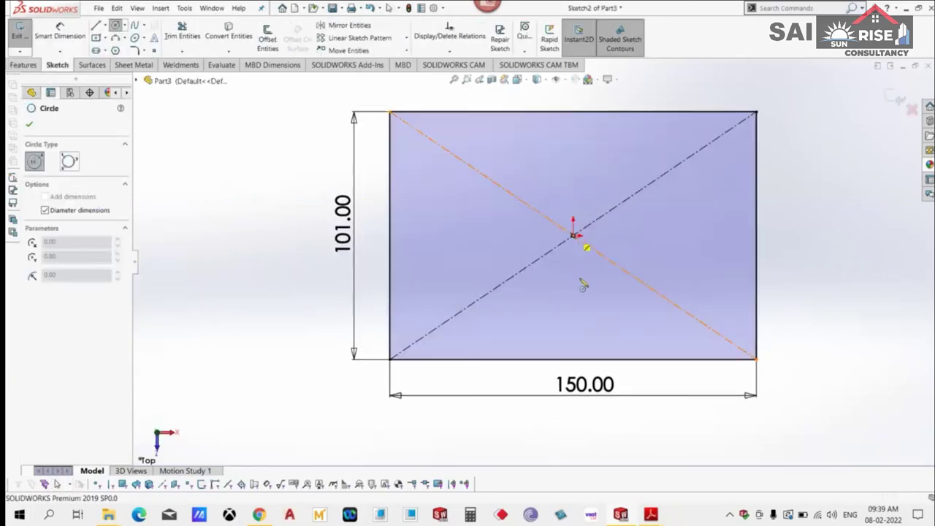
left_click(591, 333)
right_click(794, 240)
left_click(803, 247)
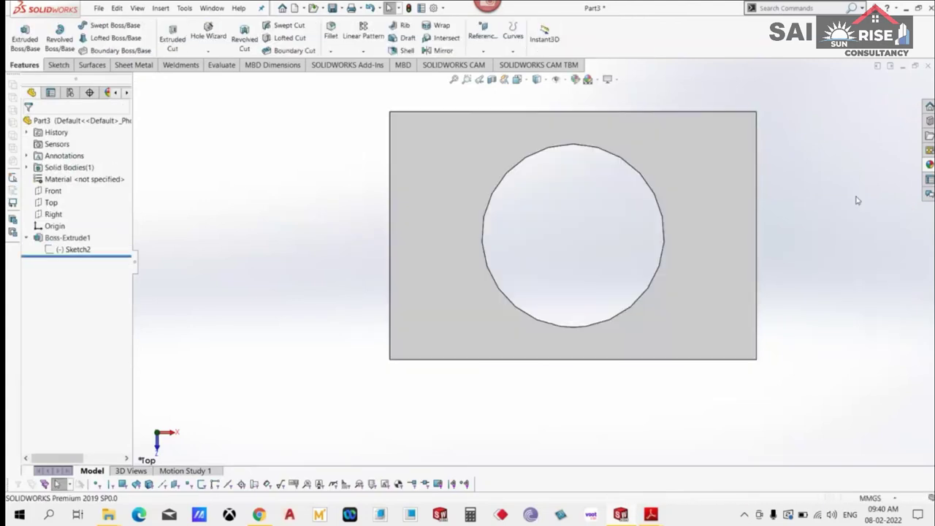
key("ctrl+7")
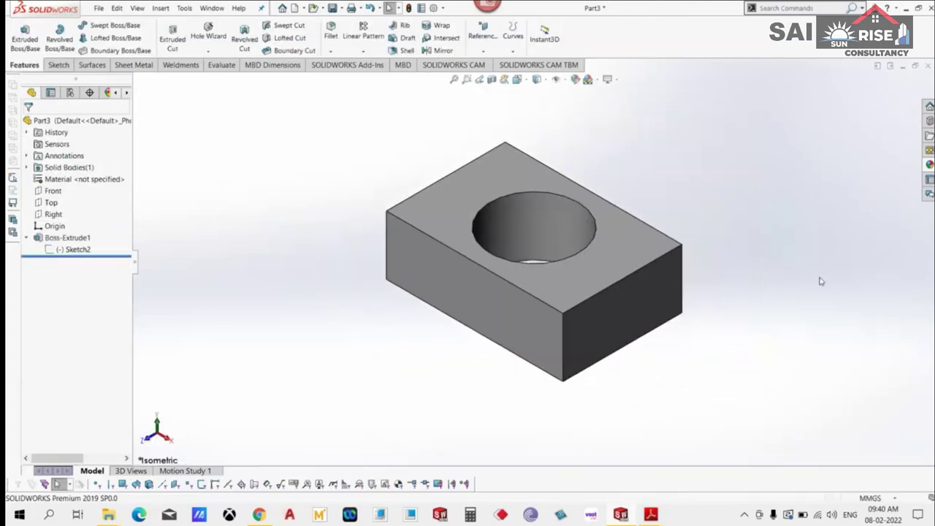
middle_click_drag(724, 194, 721, 268)
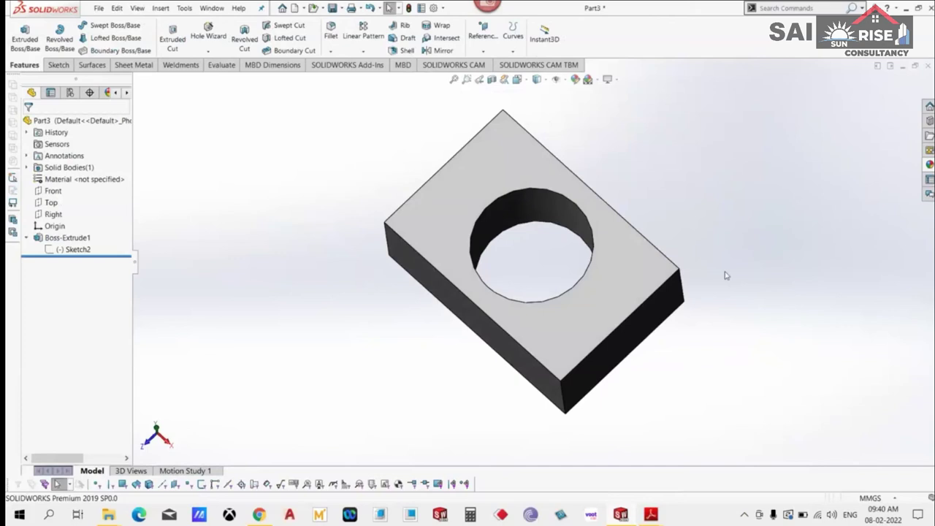
key("ctrl+7")
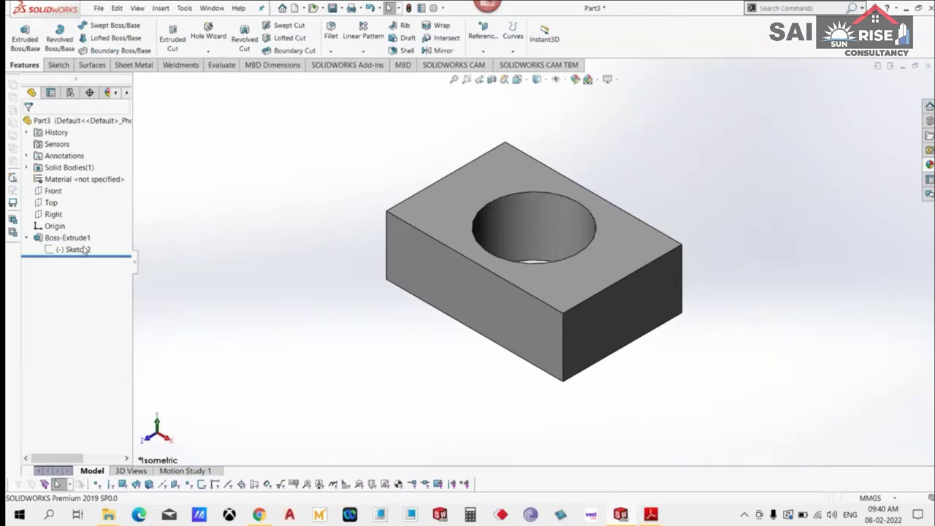
Set Boss-Extrude1's Selected Contours to the outer region and the circle region.
right_click(83, 239)
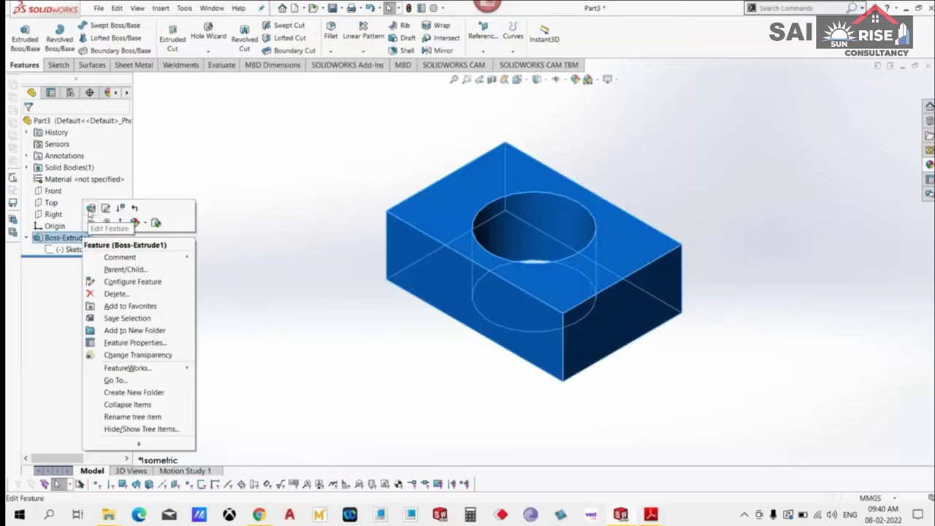
left_click(92, 209)
left_click(53, 307)
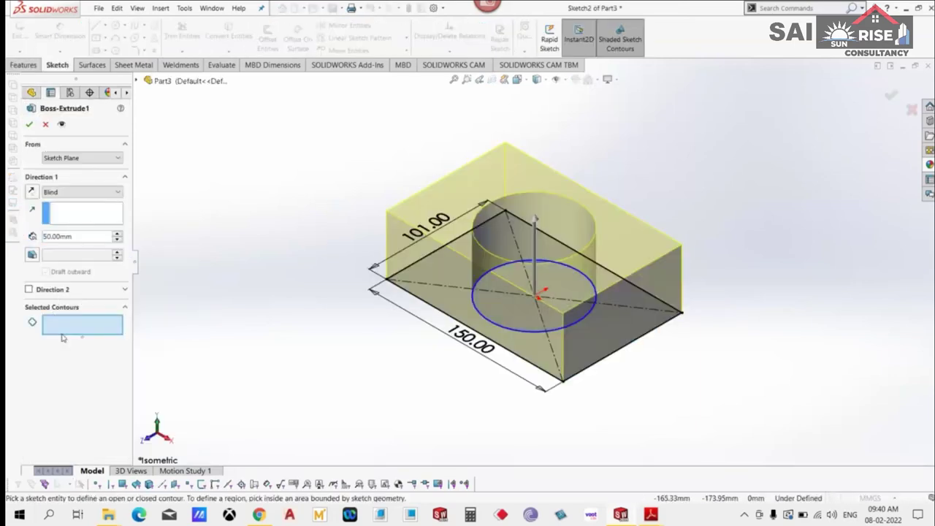
left_click(643, 327)
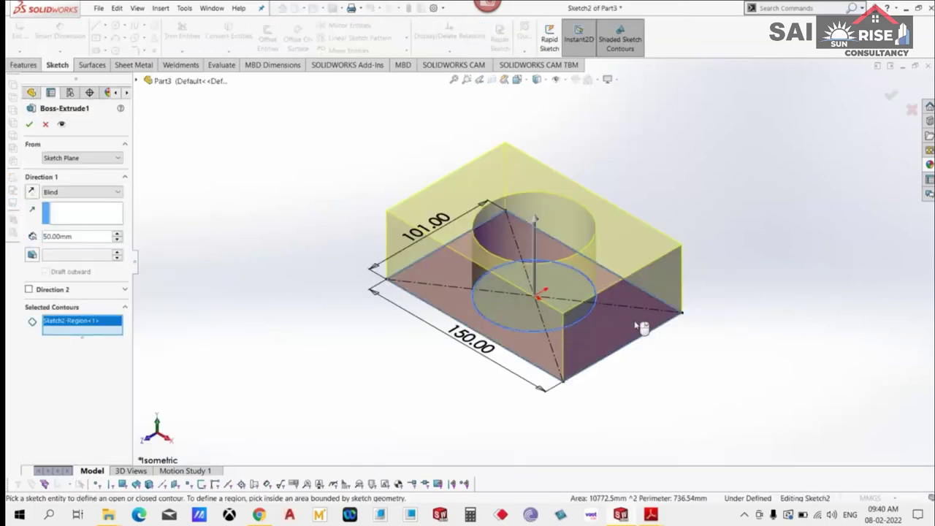
left_click(512, 315)
key("Return")
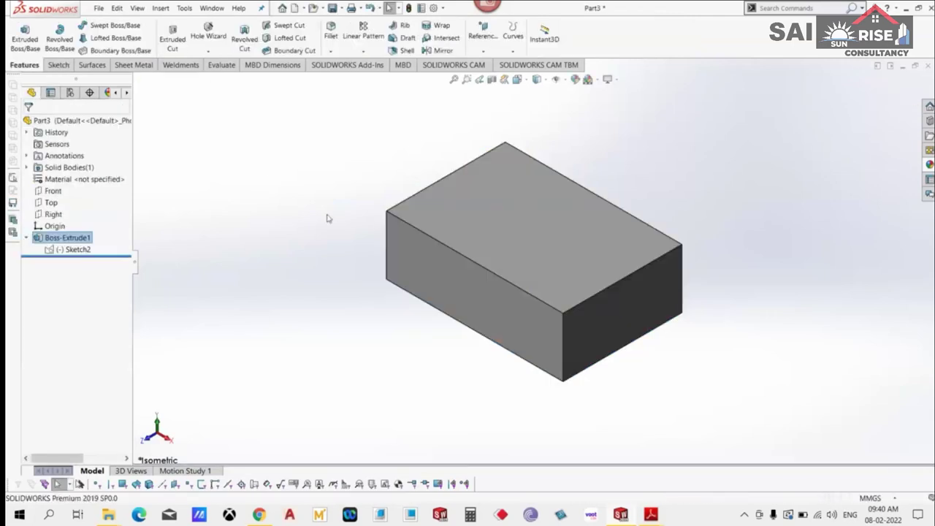
mouse_move(766, 332)
middle_mouse_down()
mouse_move(748, 171)
mouse_move(786, 286)
mouse_move(779, 299)
middle_mouse_up()
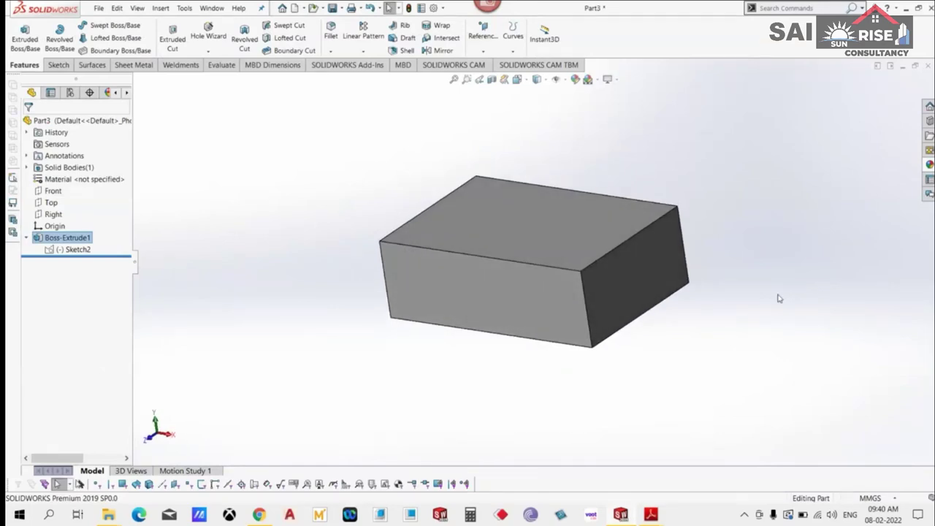
key("ctrl+7")
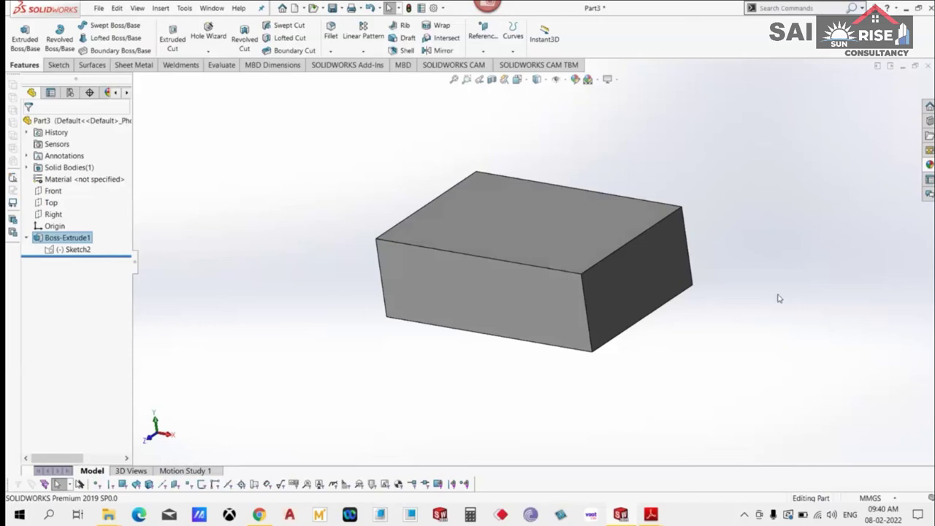
Clear Boss-Extrude1's Selected Contours so the round hole reappears.
right_click(65, 240)
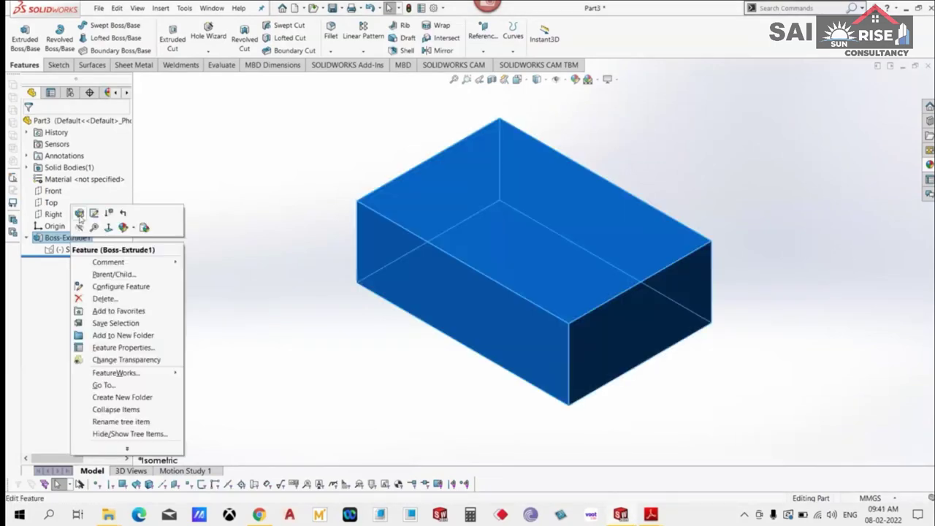
left_click(79, 214)
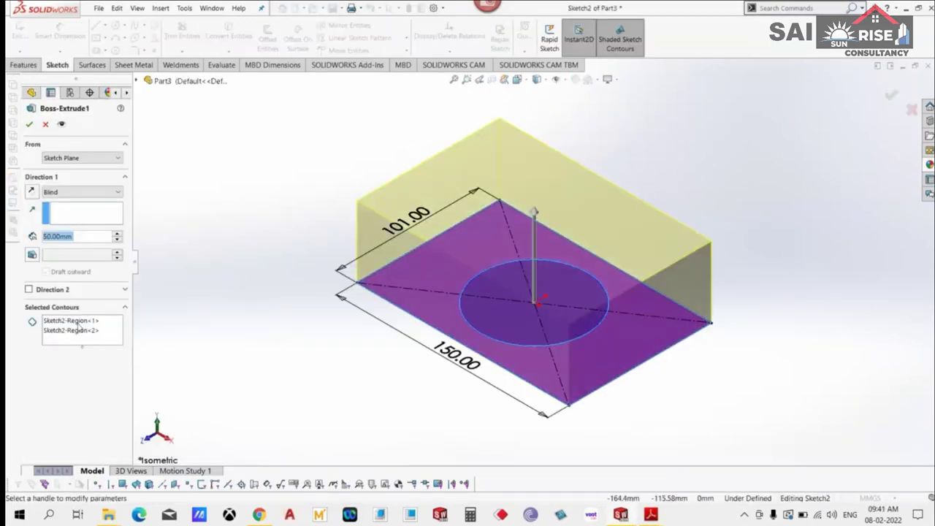
right_click(77, 326)
left_click(106, 331)
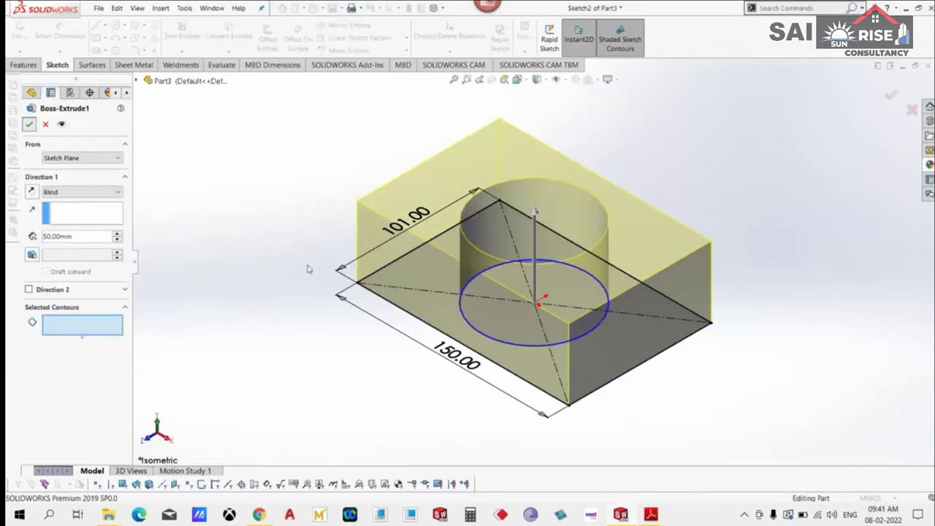
key("Return")
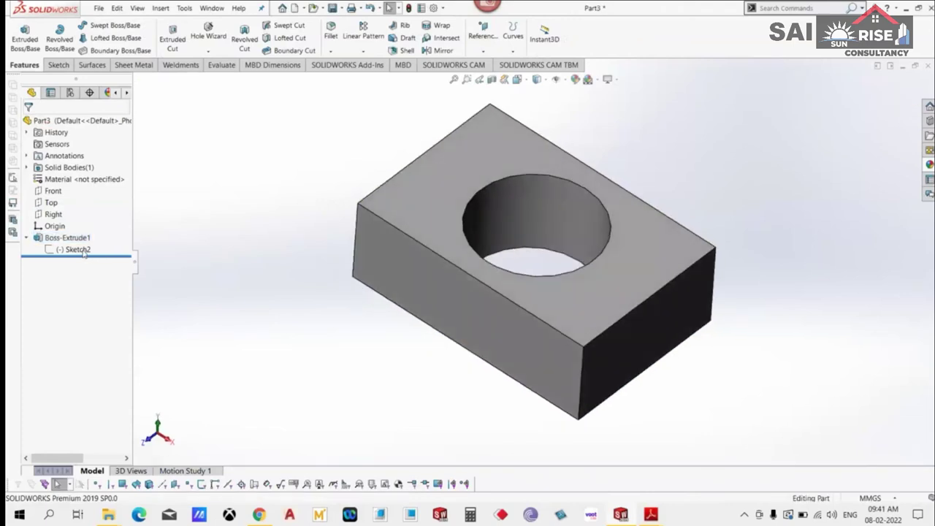
Open Sketch2 for editing and exit it back to the solid block.
left_click(79, 250)
left_click(92, 220)
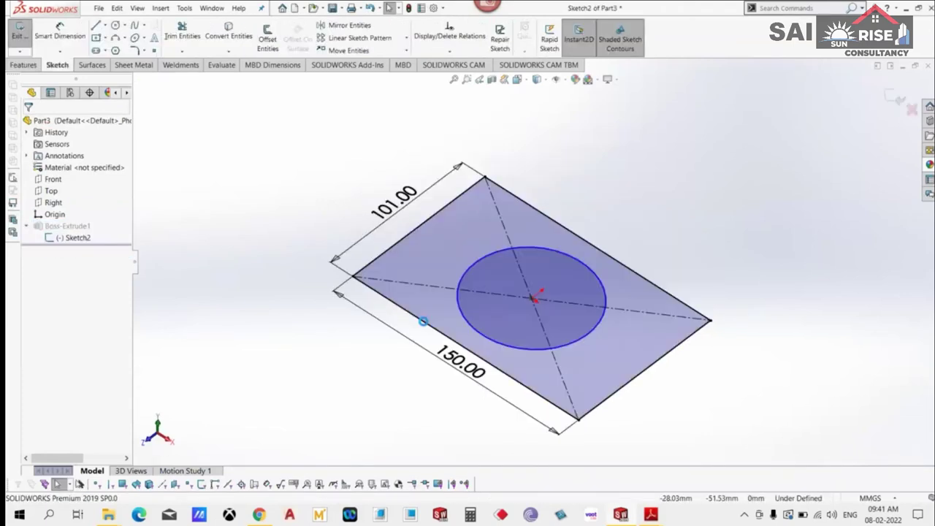
left_click(895, 97)
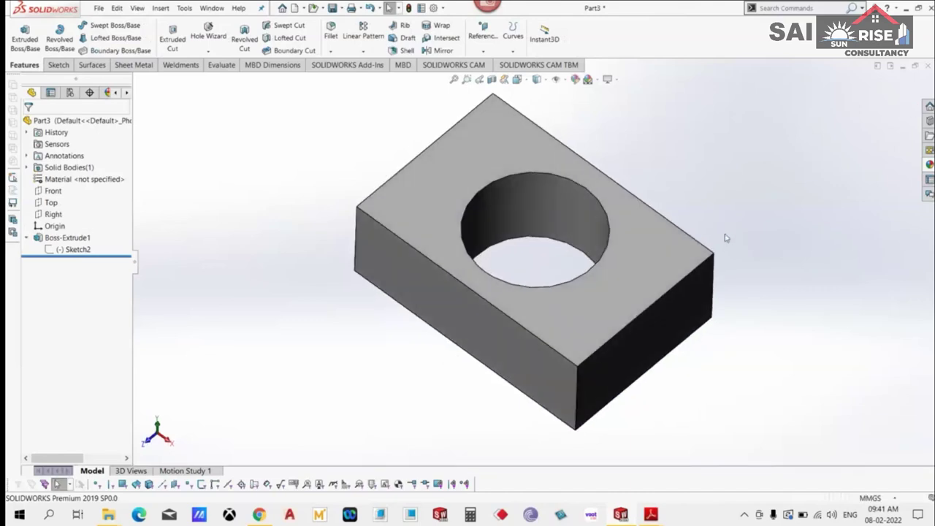
right_click(65, 243)
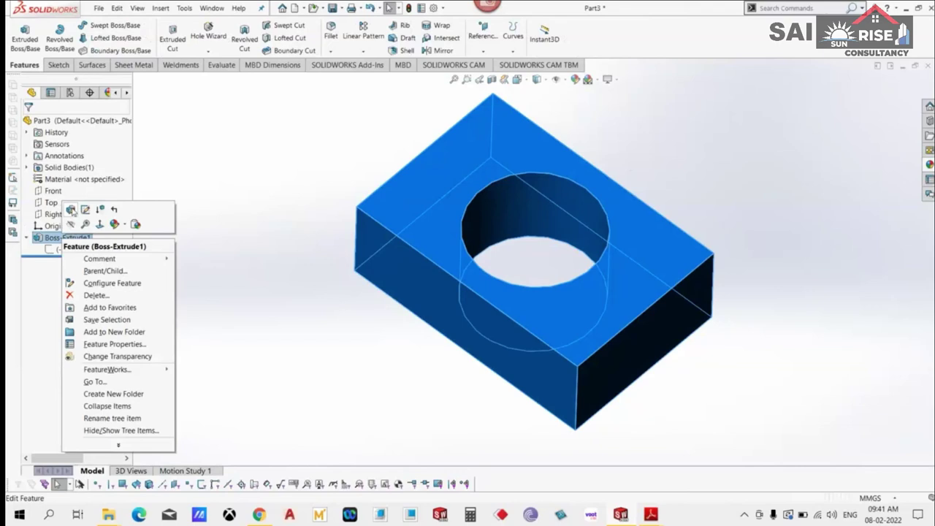
Fill the hole by selecting both sketch regions in Boss-Extrude1's Selected Contours.
left_click(72, 211)
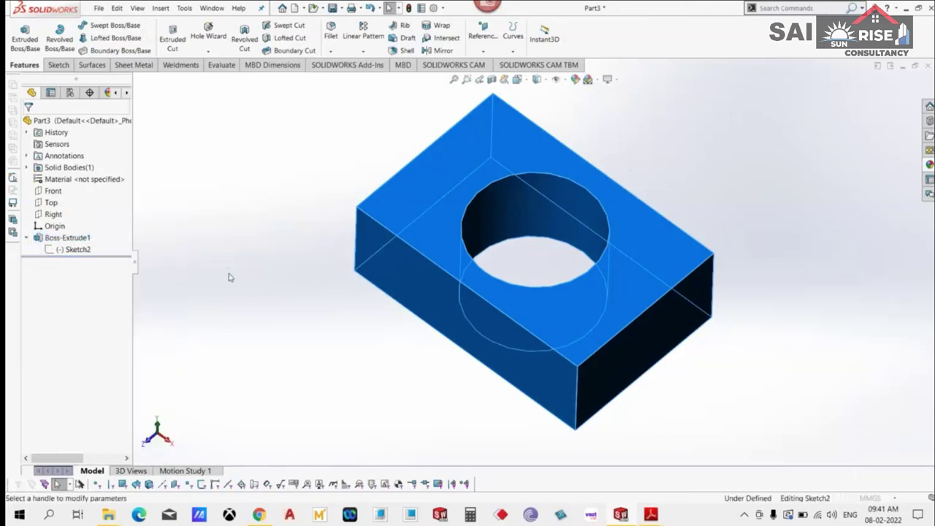
left_click(83, 311)
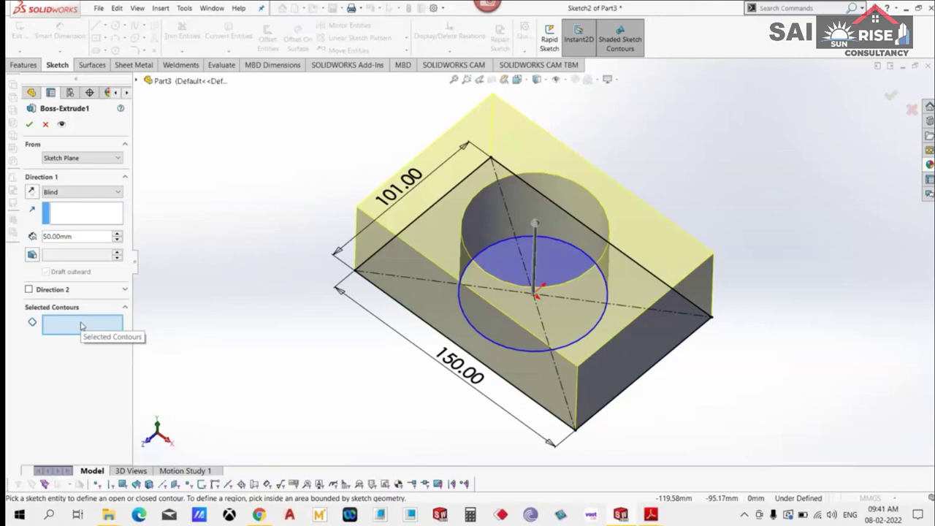
left_click(641, 345)
left_click(584, 330)
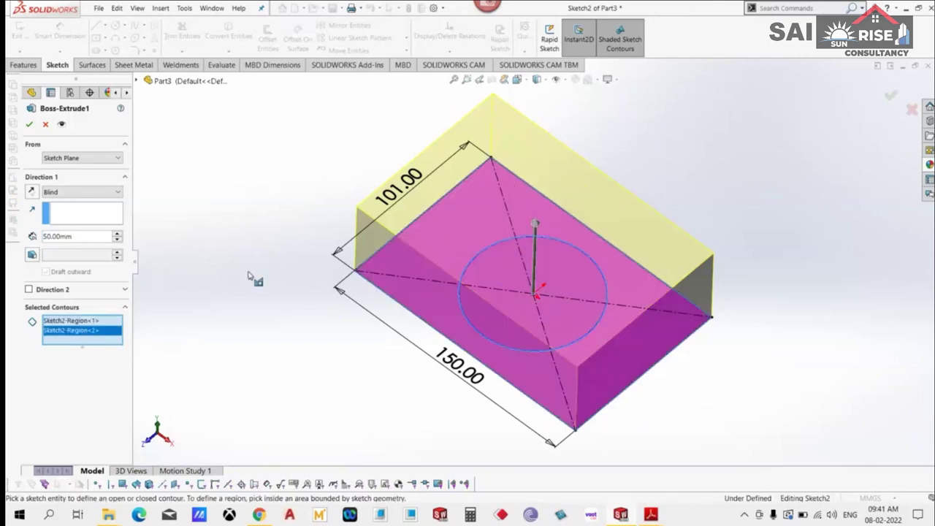
left_click(29, 124)
mouse_move(774, 344)
middle_mouse_down()
mouse_move(793, 209)
mouse_move(803, 328)
middle_mouse_up()
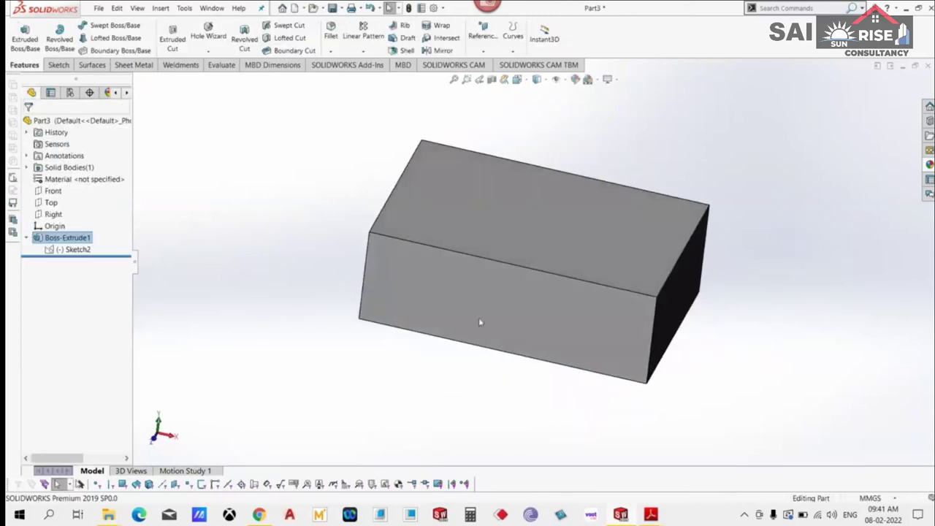
Reduce Boss-Extrude1's depth to 21 mm and return to the isometric view.
right_click(79, 240)
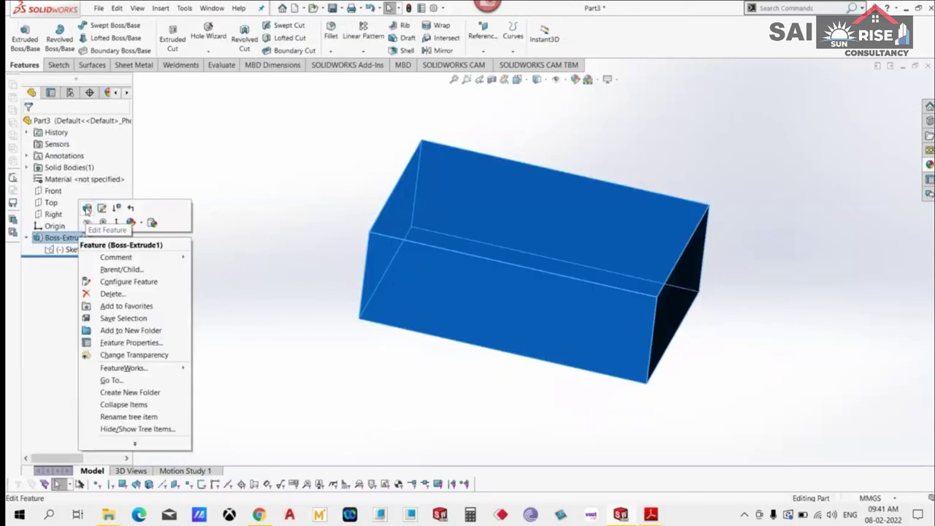
left_click(84, 209)
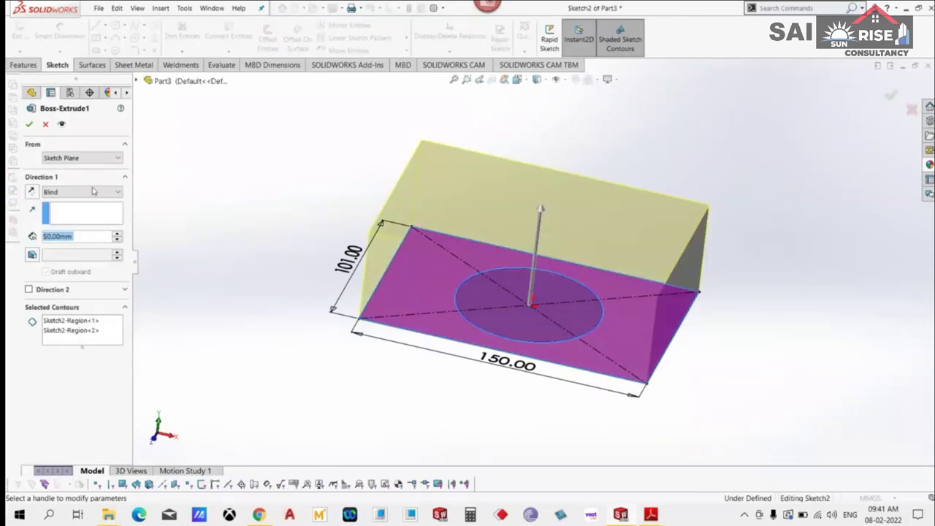
left_click(29, 124)
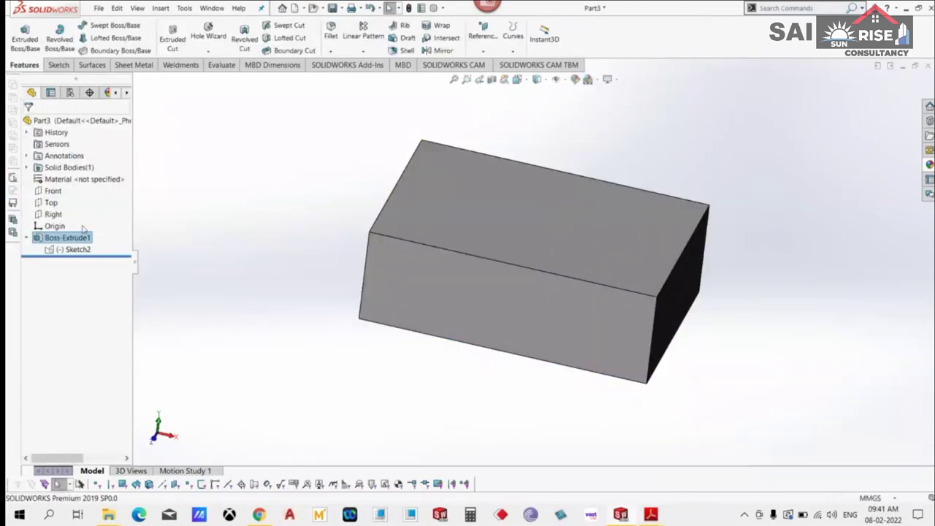
right_click(70, 243)
left_click(77, 209)
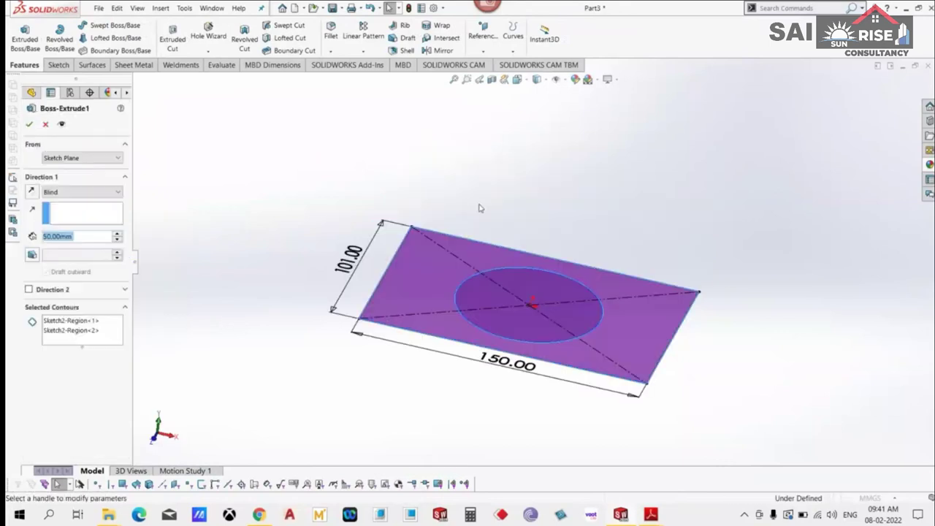
left_click_drag(540, 212, 535, 256)
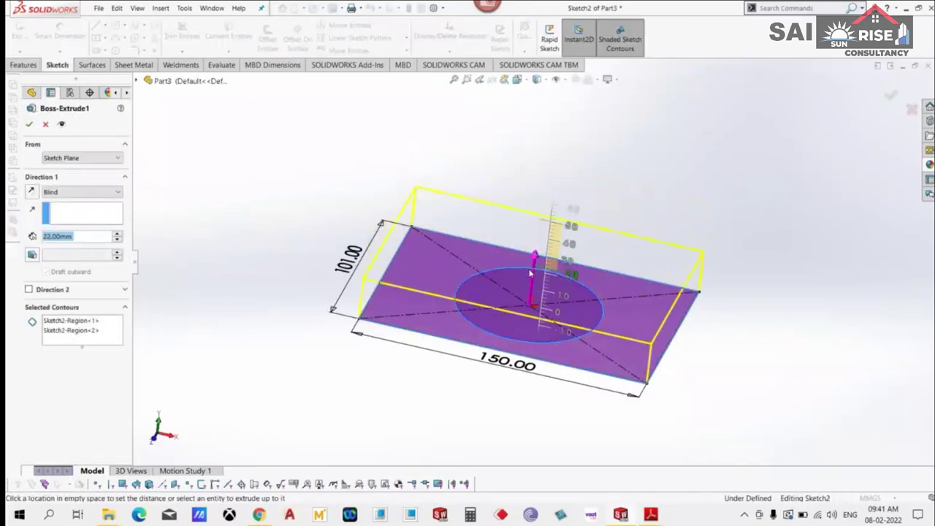
left_click(30, 124)
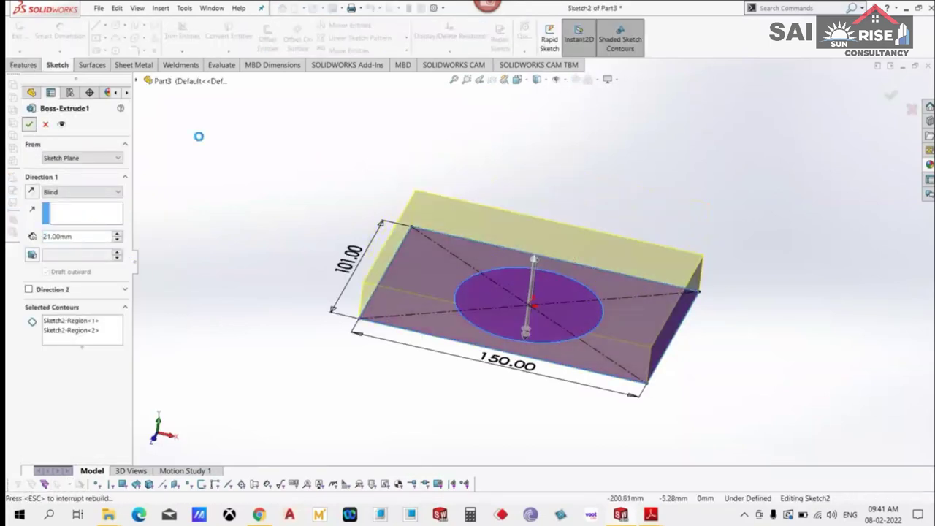
key("ctrl+7")
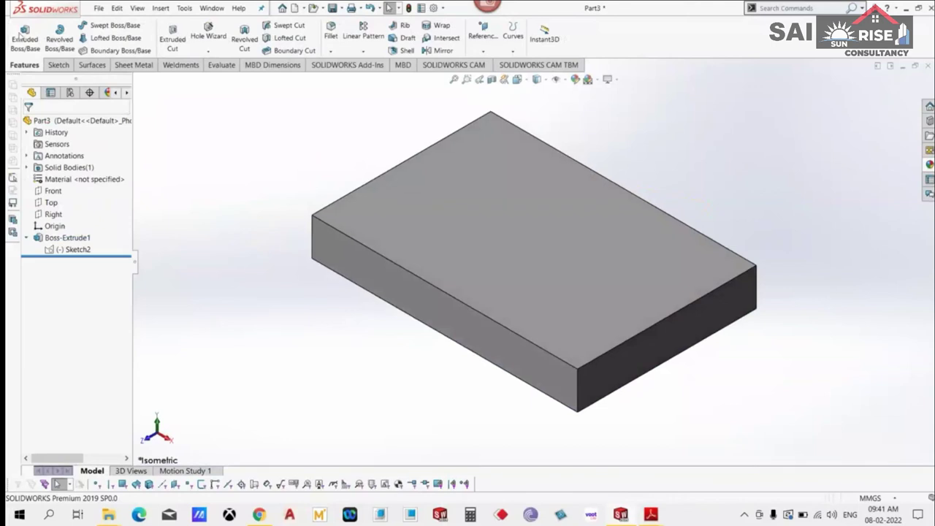
left_click(25, 36)
Sketch four fin rectangles side by side on the block's top face.
left_click(514, 170)
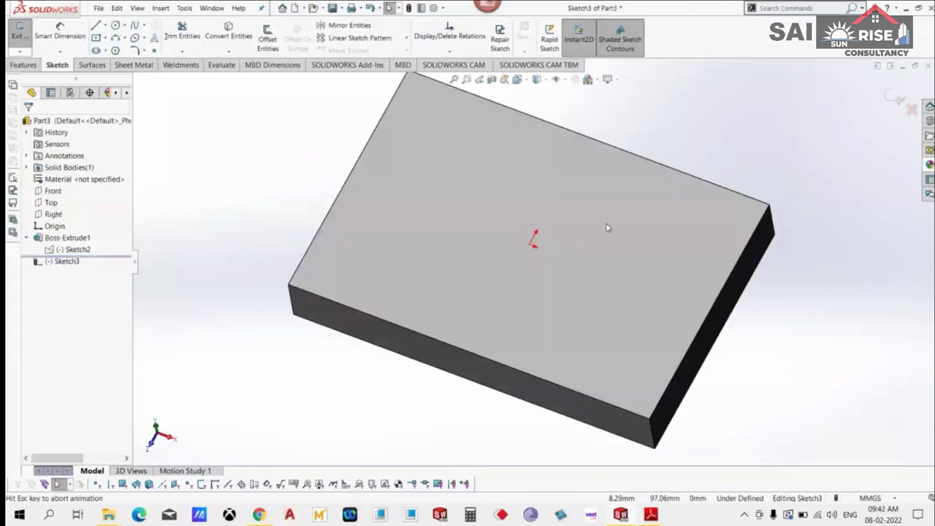
left_click(96, 37)
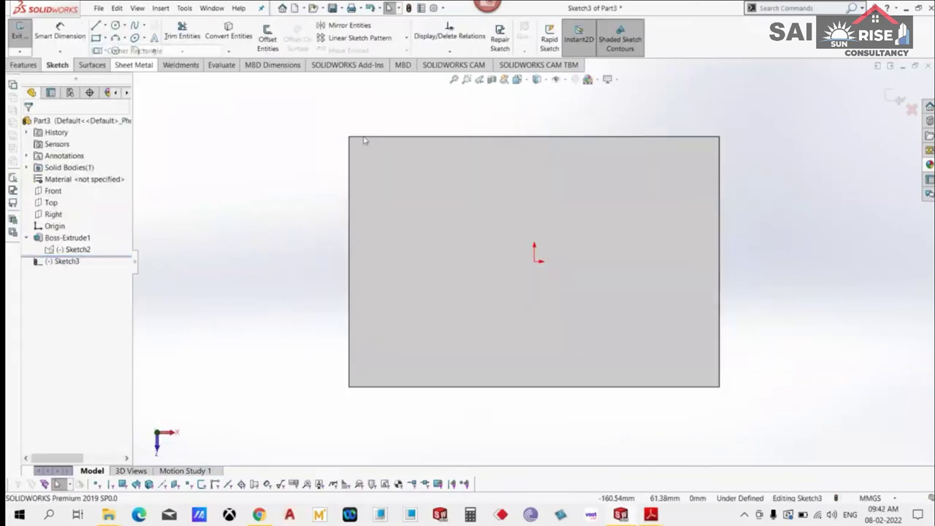
left_click(350, 138)
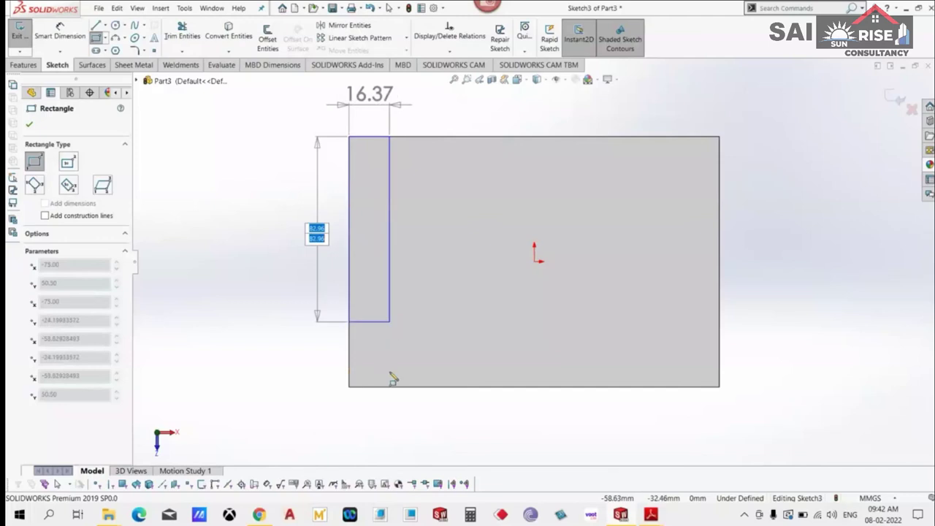
left_click(383, 386)
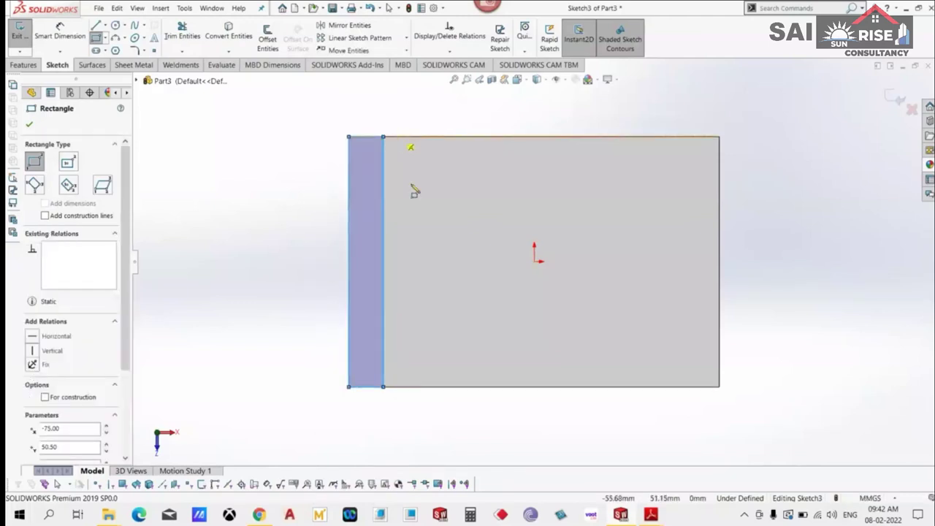
left_click(397, 137)
left_click(429, 387)
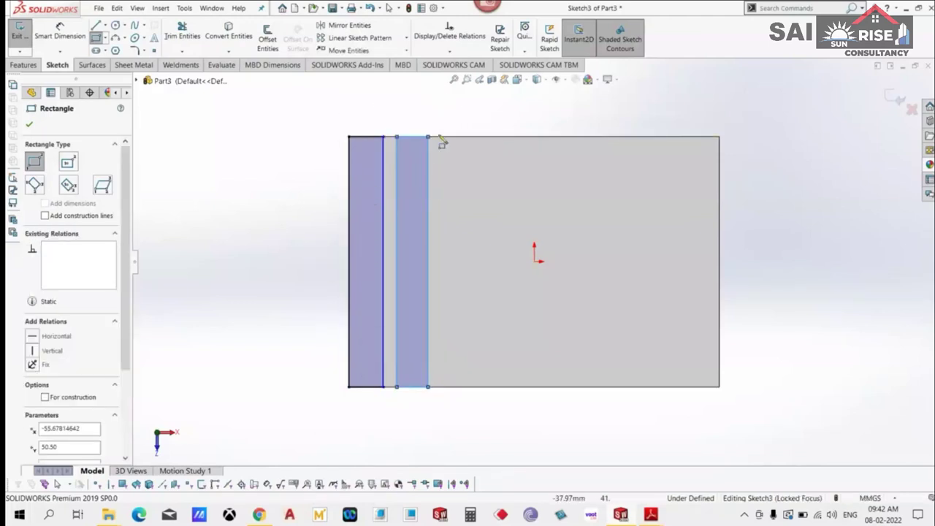
left_click(439, 137)
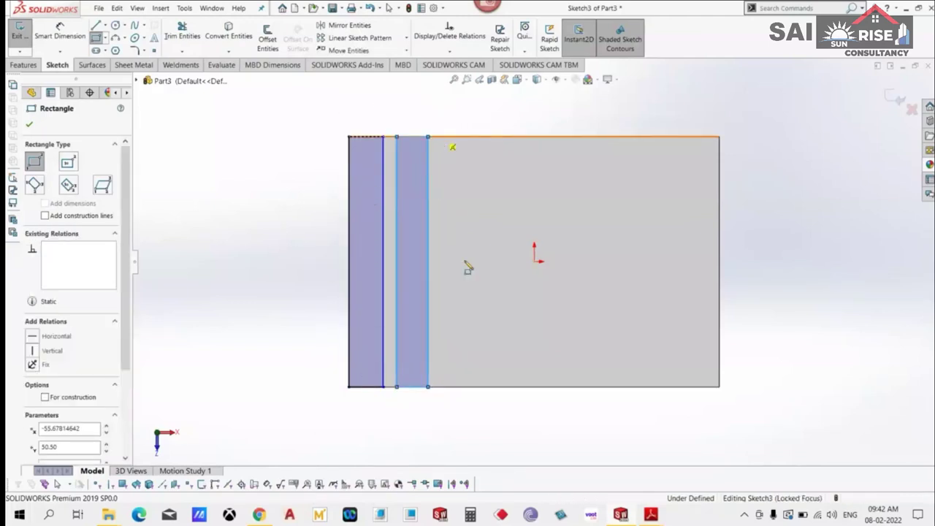
left_click(473, 387)
left_click(486, 137)
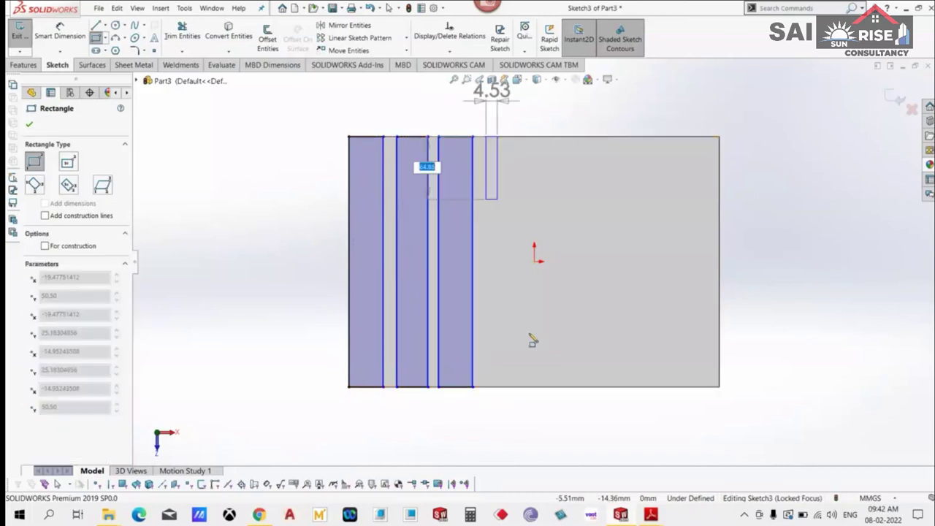
left_click(521, 388)
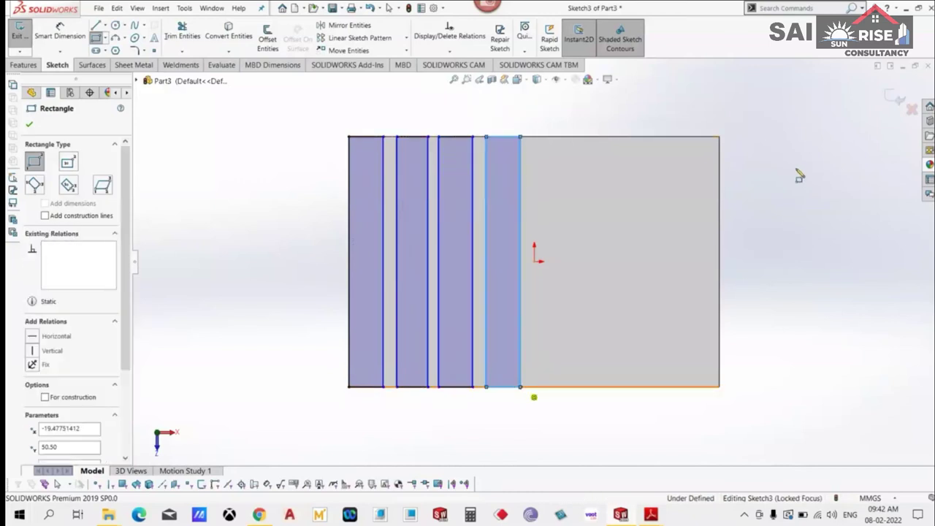
right_click(797, 177)
left_click(822, 175)
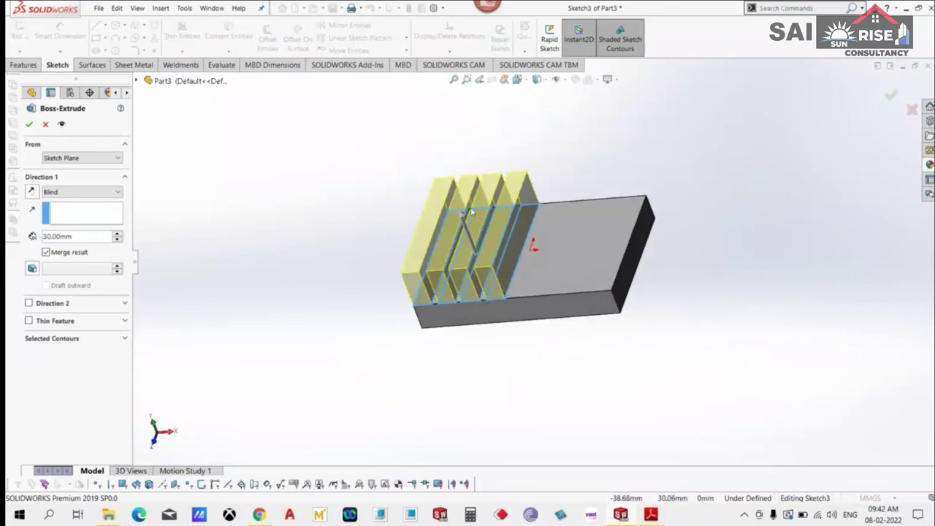
Extrude the four fin rectangles 99 mm tall and return to isometric view.
left_click_drag(463, 213, 430, 140)
left_click(30, 125)
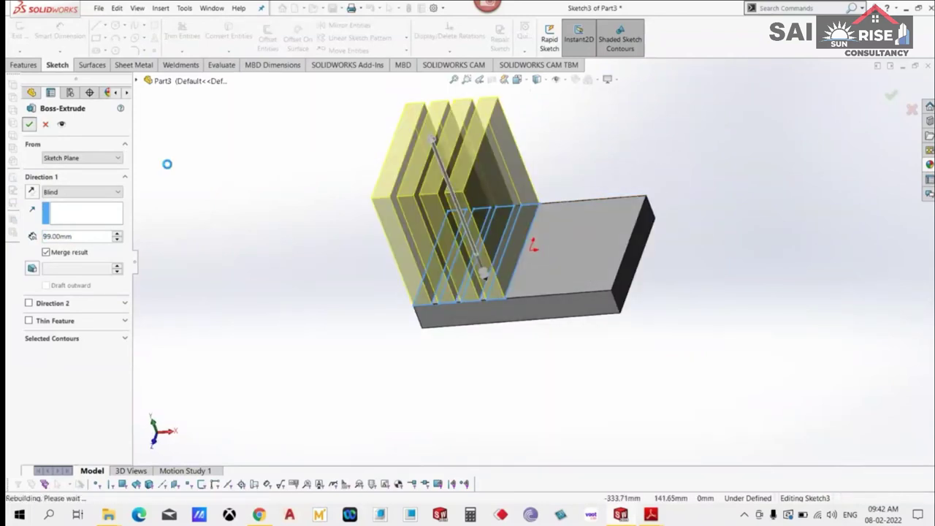
key("ctrl+7")
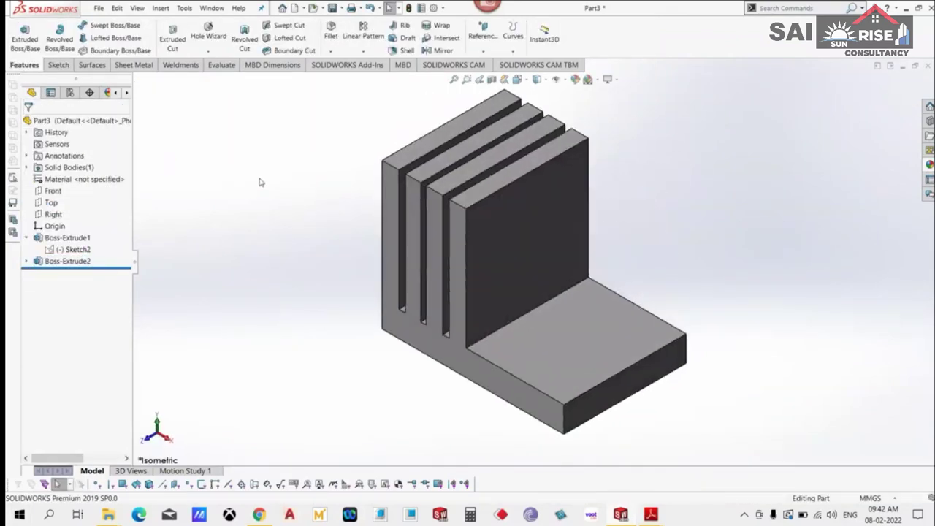
key("Return")
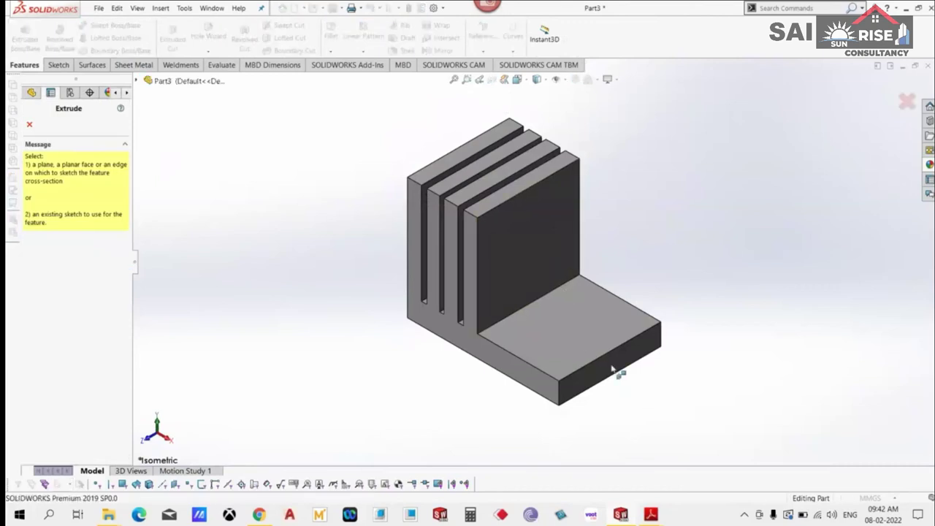
Sketch a circle on the part's end face, centred above the origin.
left_click(618, 371)
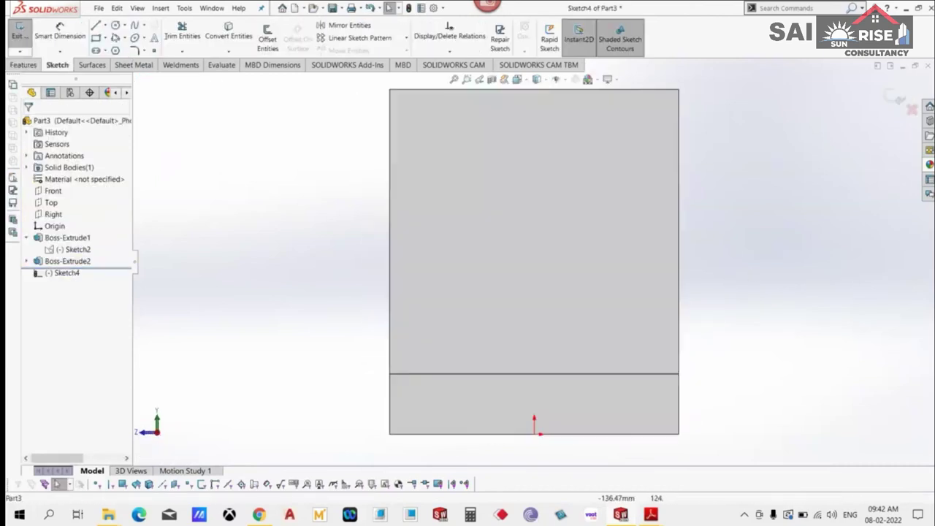
left_click(115, 25)
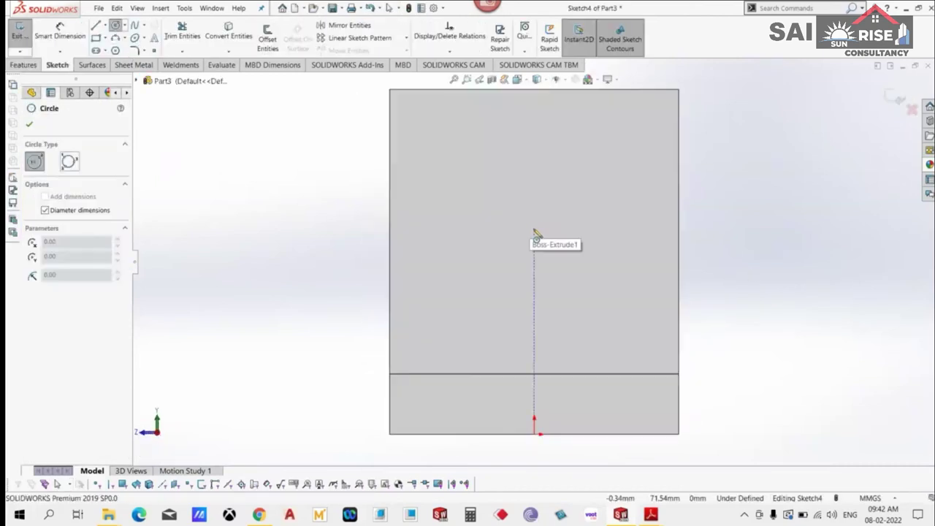
left_click(534, 232)
right_click(573, 170)
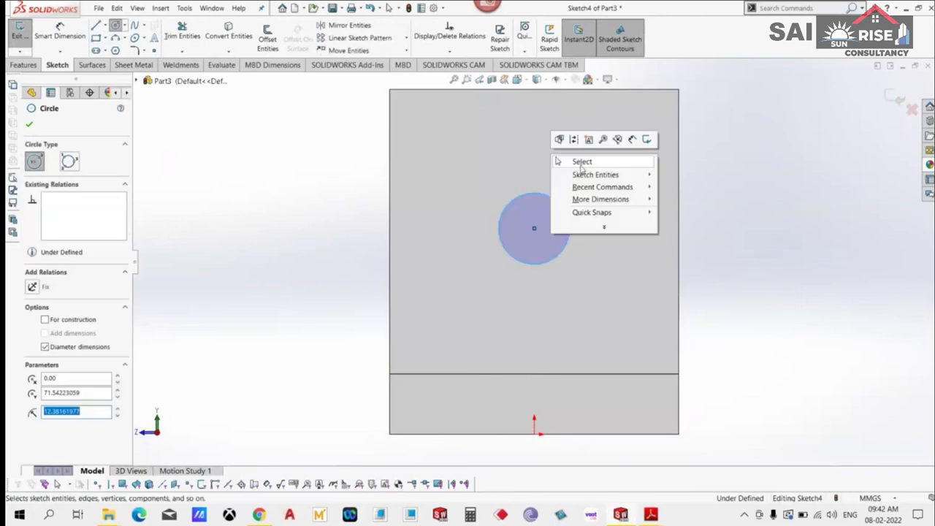
left_click(577, 159)
Dimension the circle's diameter to 40 mm.
left_click(563, 209)
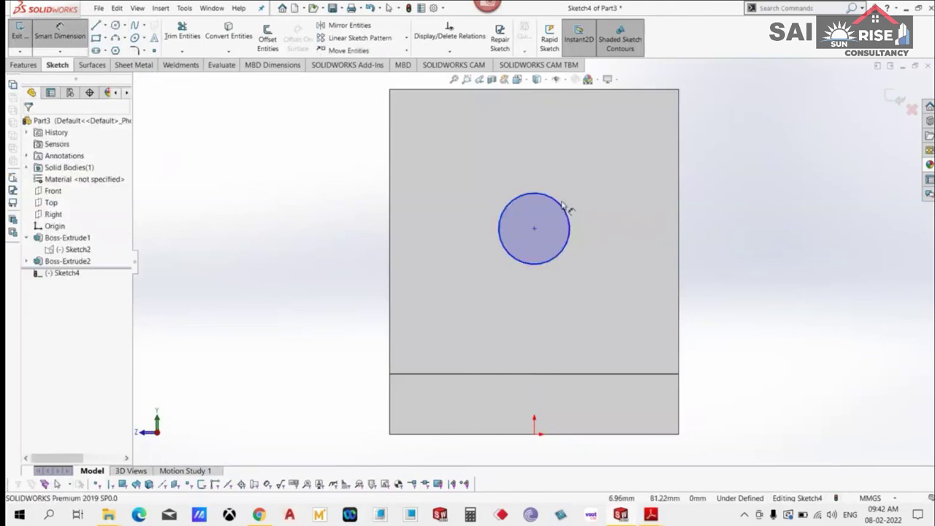
left_click(570, 206)
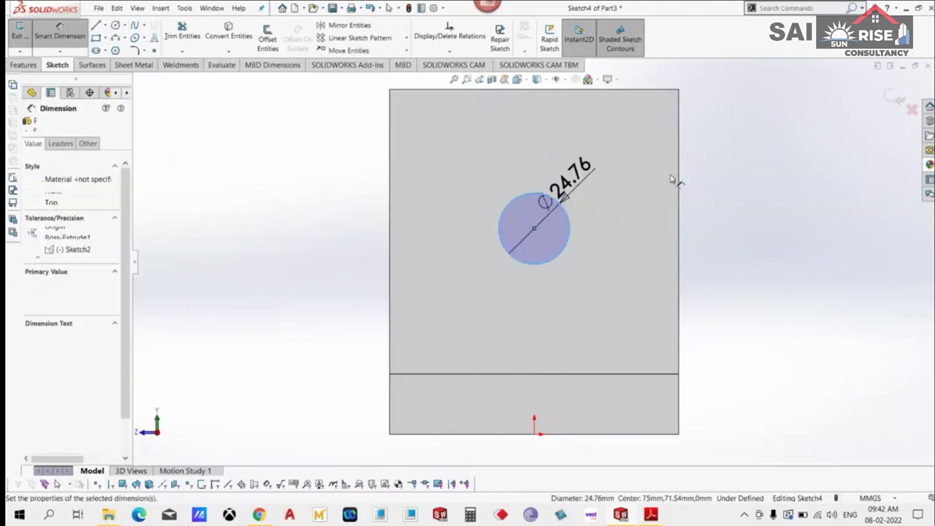
type("40")
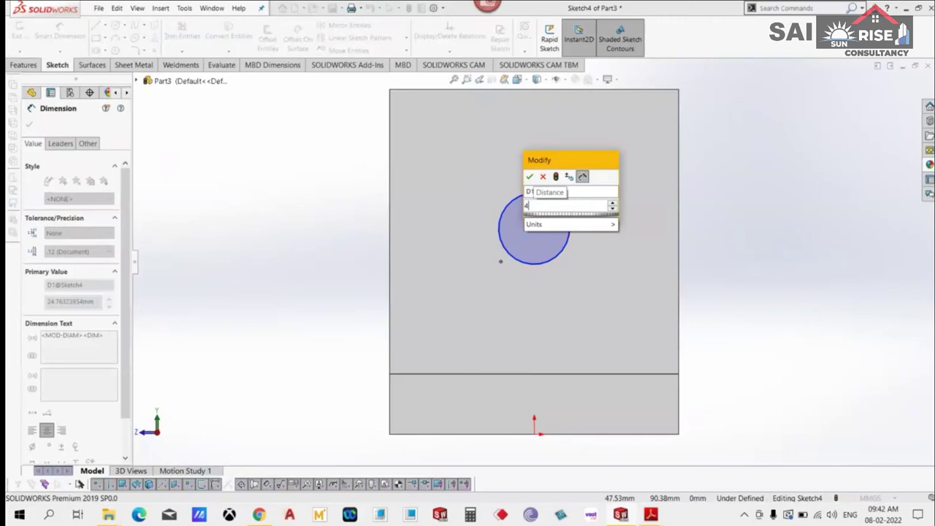
key("Return")
right_click(797, 157)
left_click(802, 184)
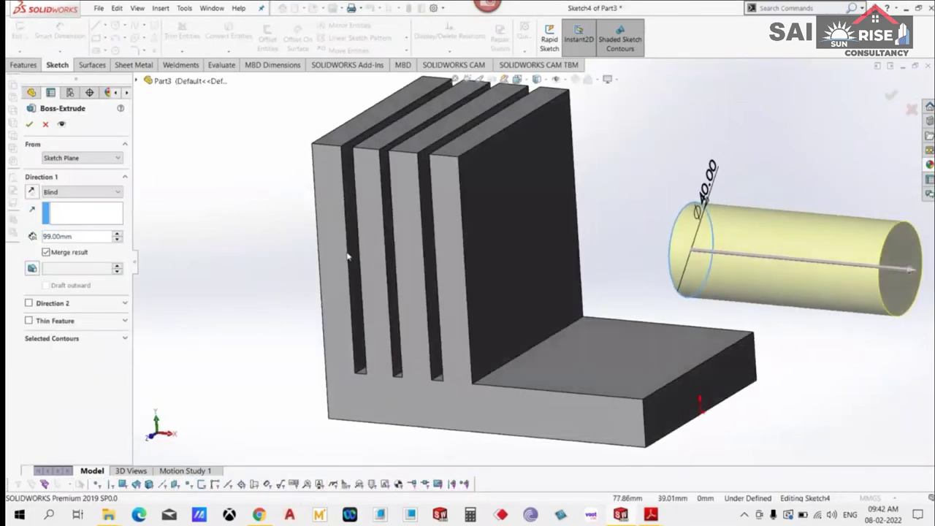
Reverse the cylinder direction and preview Through All and Up To Next end conditions.
left_click(31, 191)
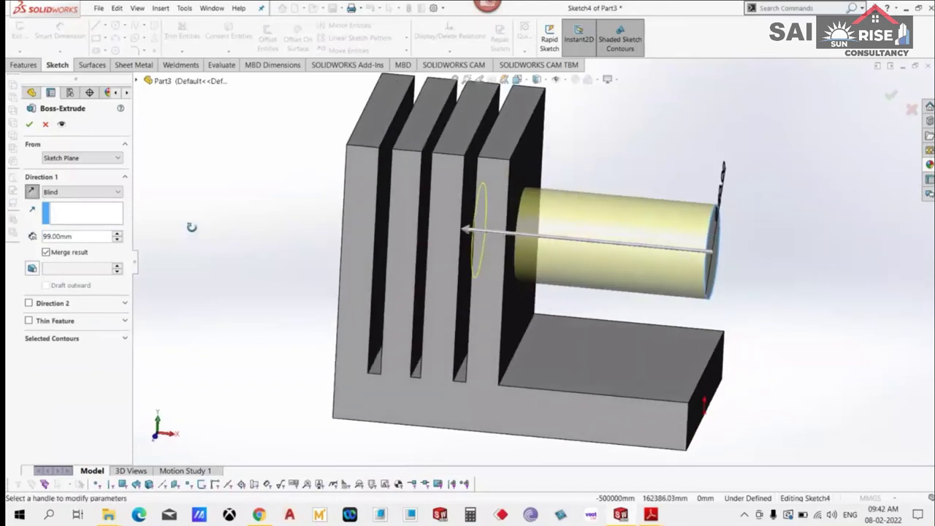
left_click(60, 192)
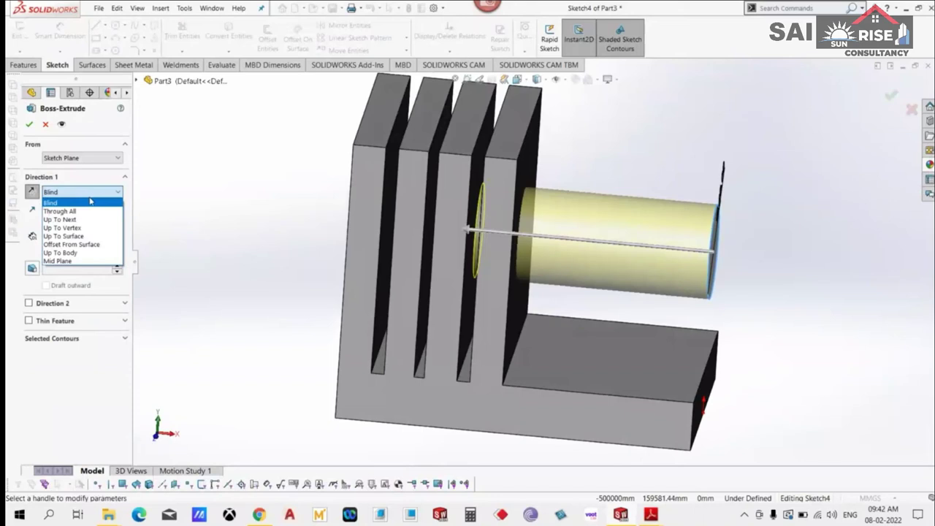
left_click(60, 212)
mouse_move(248, 263)
middle_mouse_down()
mouse_move(263, 269)
mouse_move(252, 287)
mouse_move(241, 267)
mouse_move(209, 271)
middle_mouse_up()
left_click(67, 194)
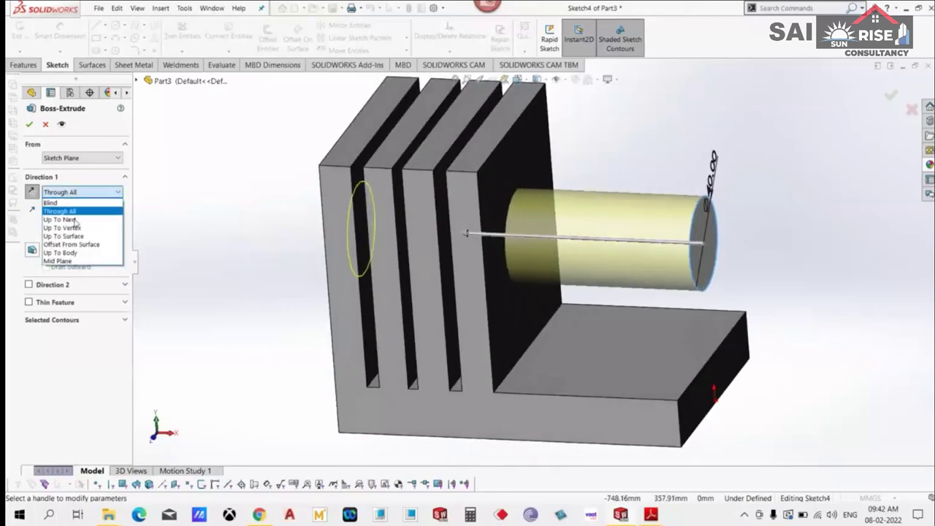
left_click(75, 220)
middle_click_drag(221, 265, 236, 278)
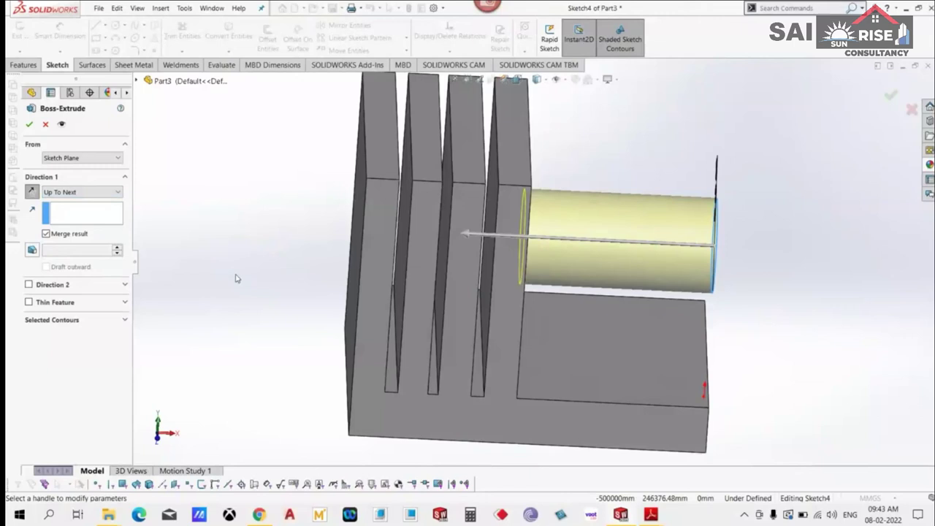
Try ending the cylinder Up To Vertex at a fin edge vertex.
left_click(71, 193)
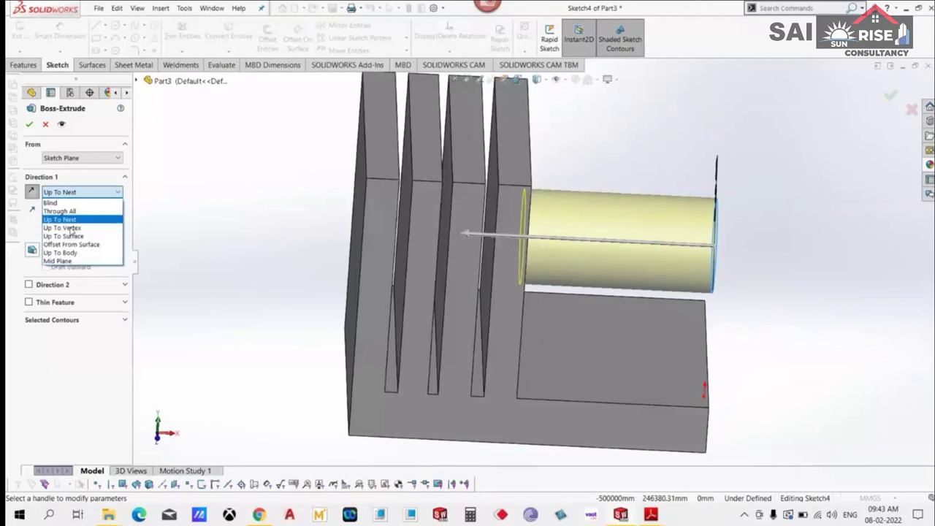
left_click(70, 228)
middle_click_drag(208, 273, 220, 278)
scroll(430, 194, "down", 3)
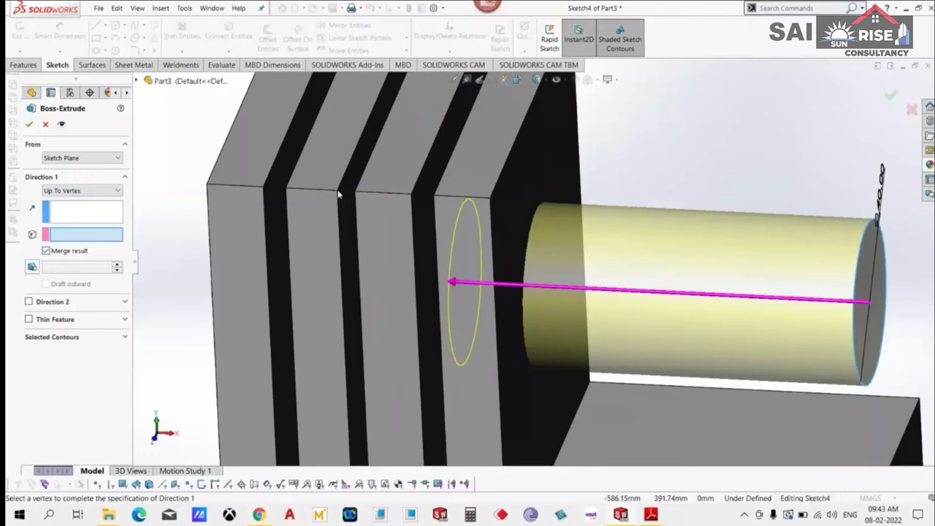
middle_click_drag(392, 210, 382, 247)
scroll(382, 246, "down", 2)
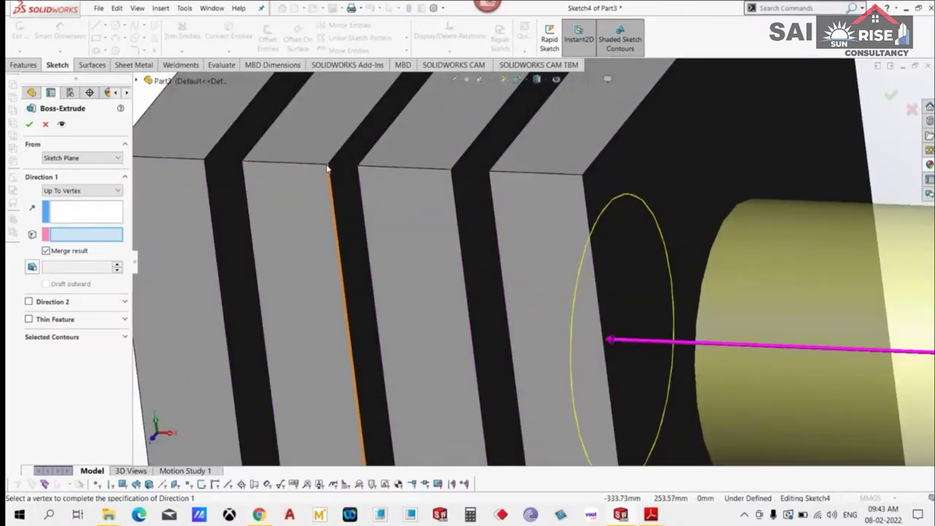
left_click(361, 193)
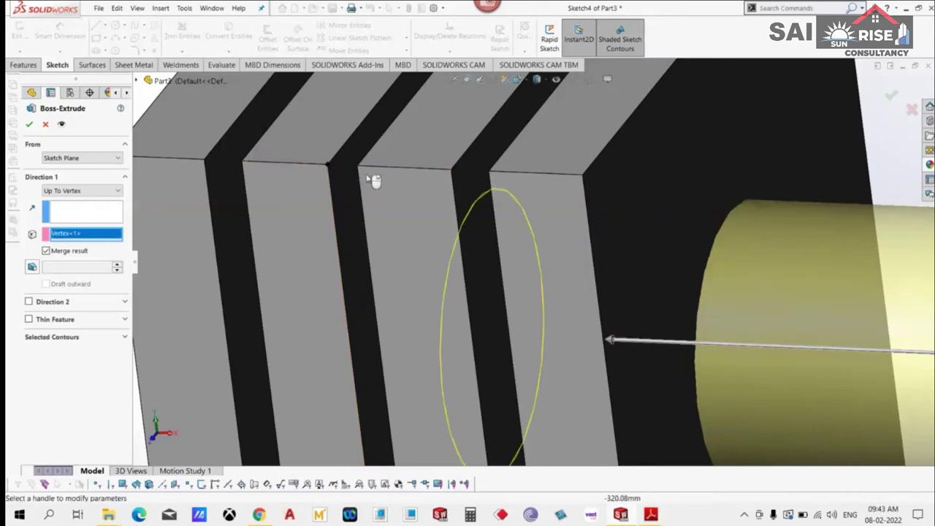
scroll(453, 282, "up", 3)
mouse_move(453, 282)
middle_mouse_down()
mouse_move(471, 292)
mouse_move(457, 290)
middle_mouse_up()
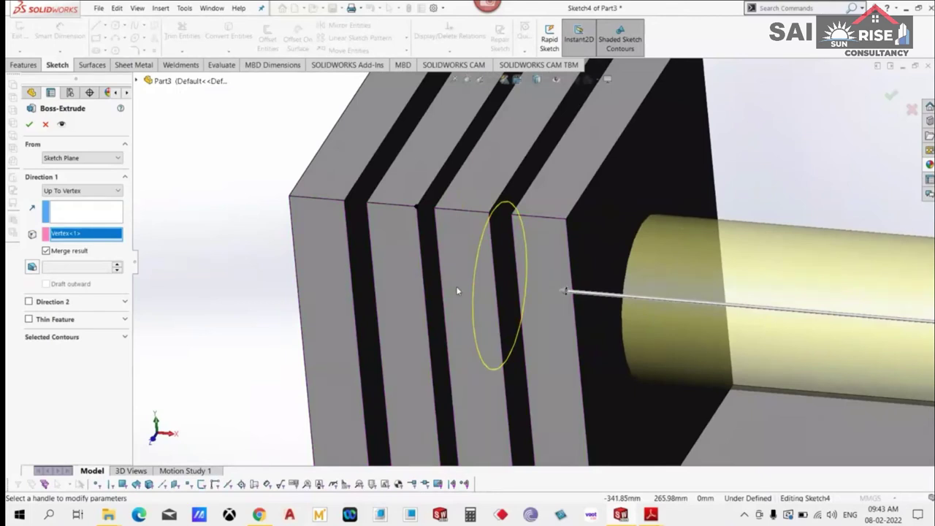
End the cylinder Up To Surface on the fin face as Face<1> and accept Boss-Extrude3.
left_click(69, 191)
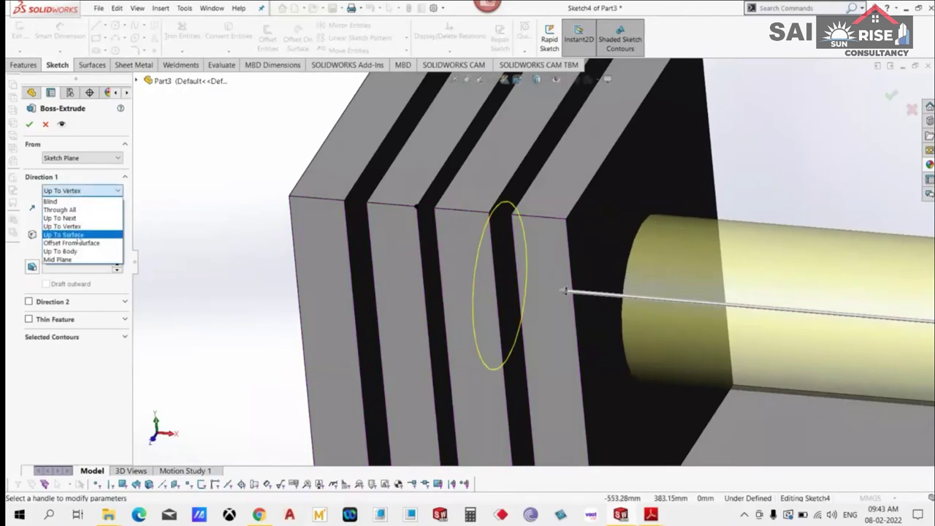
left_click(73, 235)
left_click(355, 250)
scroll(573, 274, "up", 3)
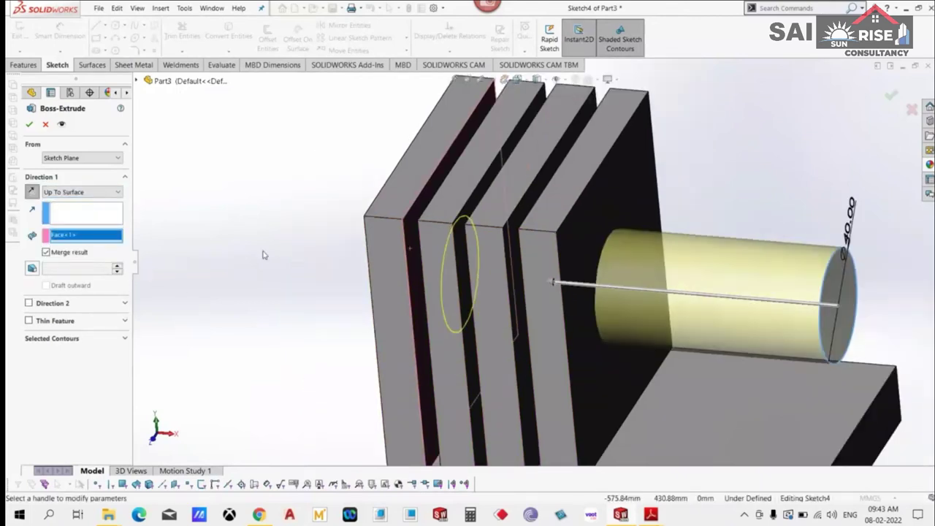
left_click(73, 194)
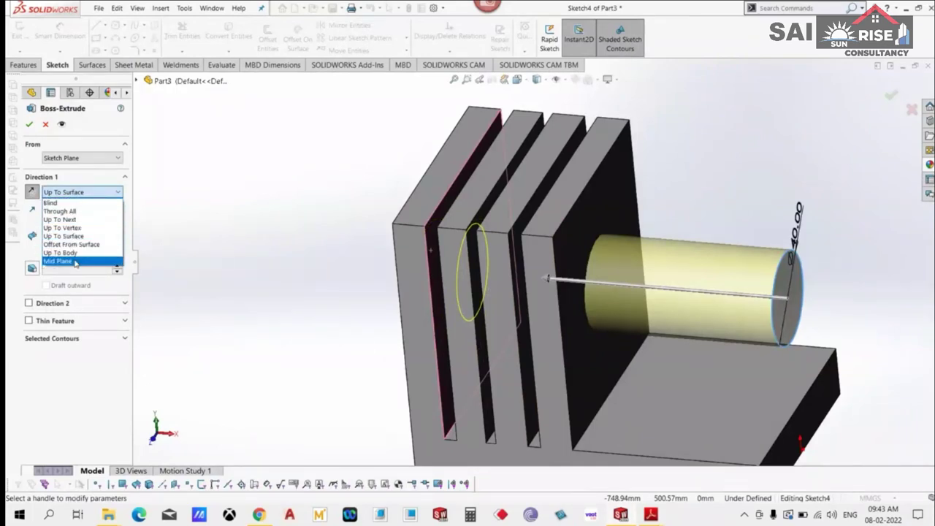
left_click(75, 262)
scroll(324, 234, "up", 2)
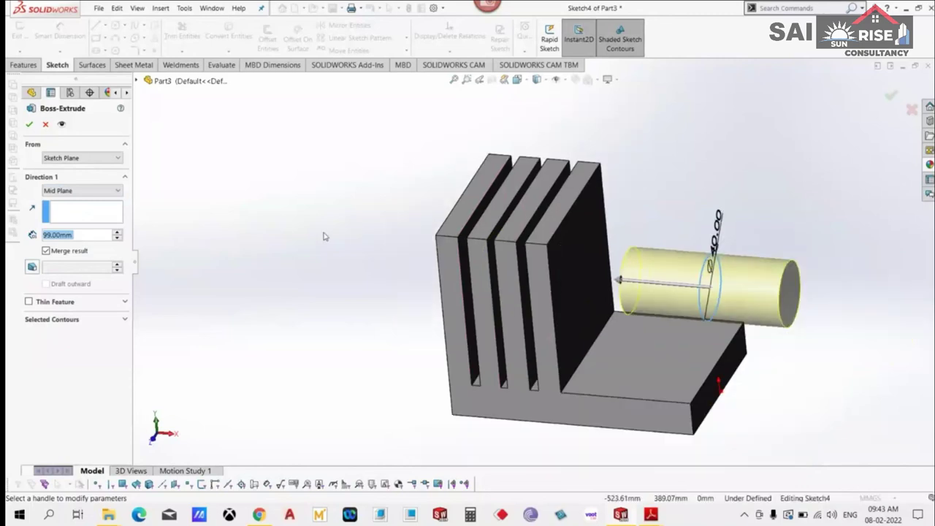
left_click(61, 191)
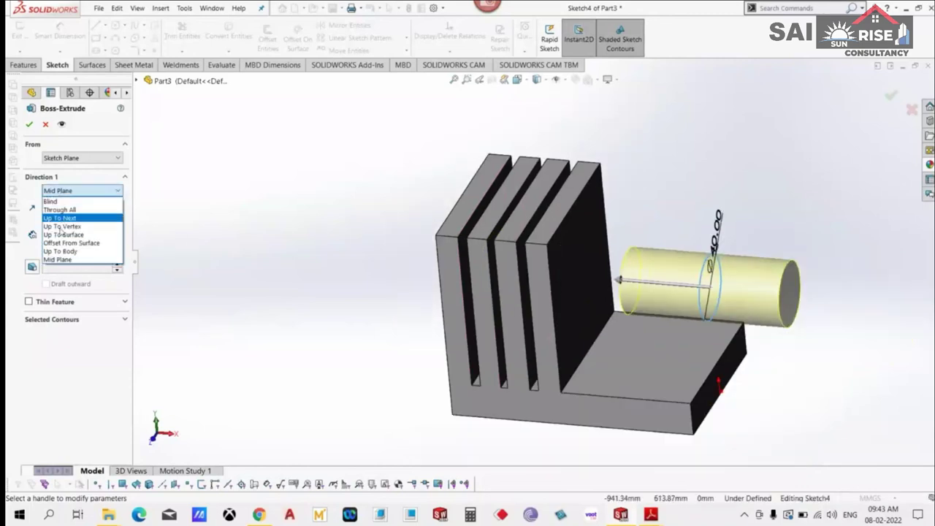
left_click(66, 241)
left_click(442, 268)
mouse_move(299, 324)
middle_mouse_down()
mouse_move(324, 324)
mouse_move(309, 315)
middle_mouse_up()
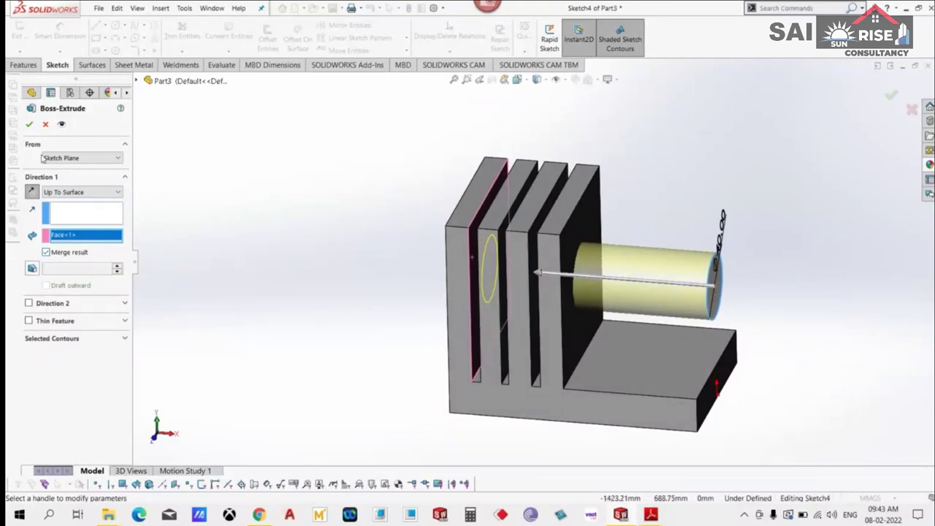
left_click(29, 124)
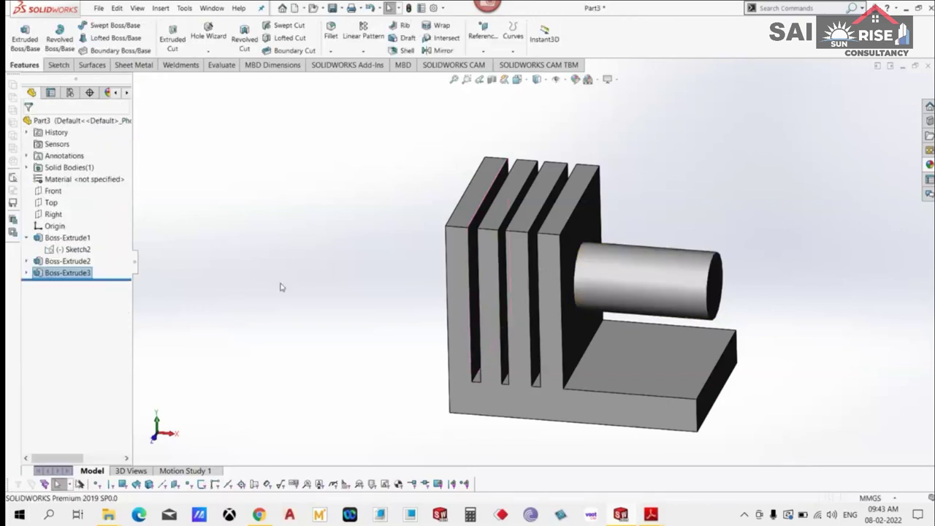
Expand the Solid Bodies folder and select the single solid body.
middle_click_drag(279, 286, 261, 292)
left_click(194, 279)
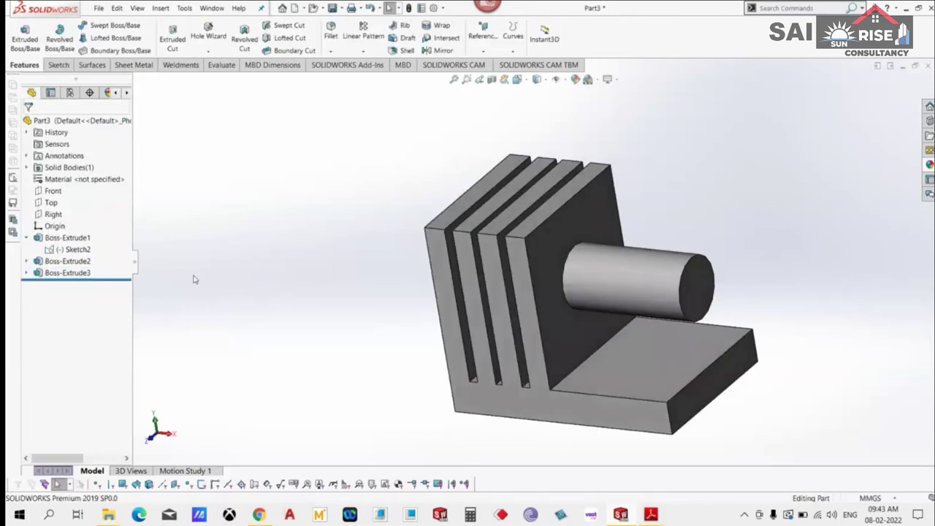
left_click(26, 238)
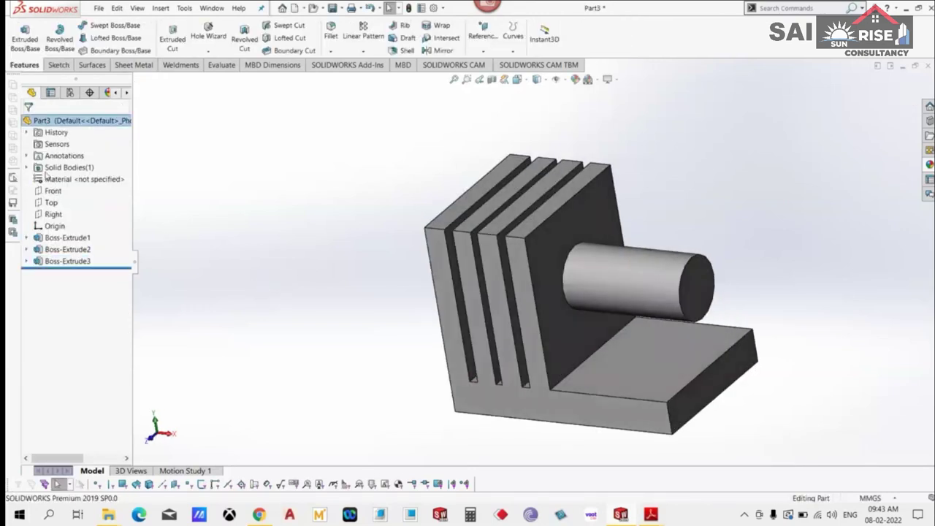
left_click(27, 167)
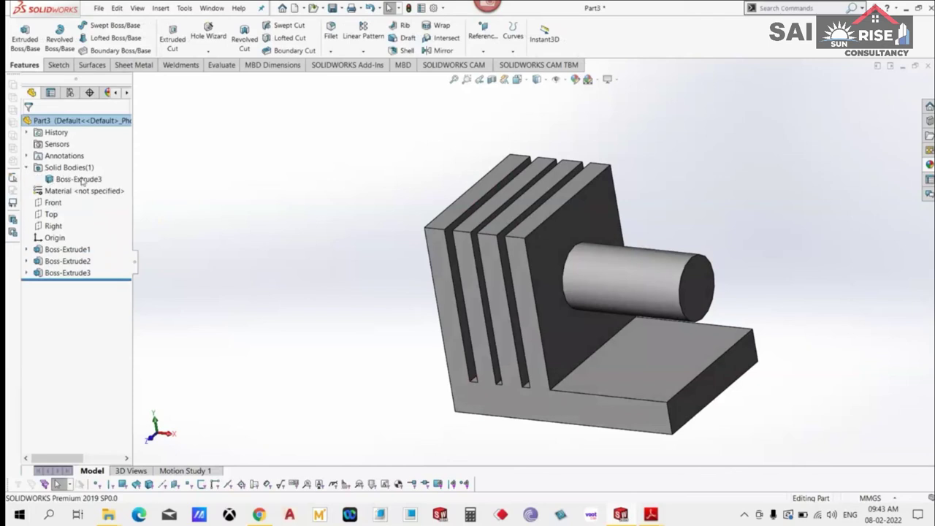
left_click(81, 180)
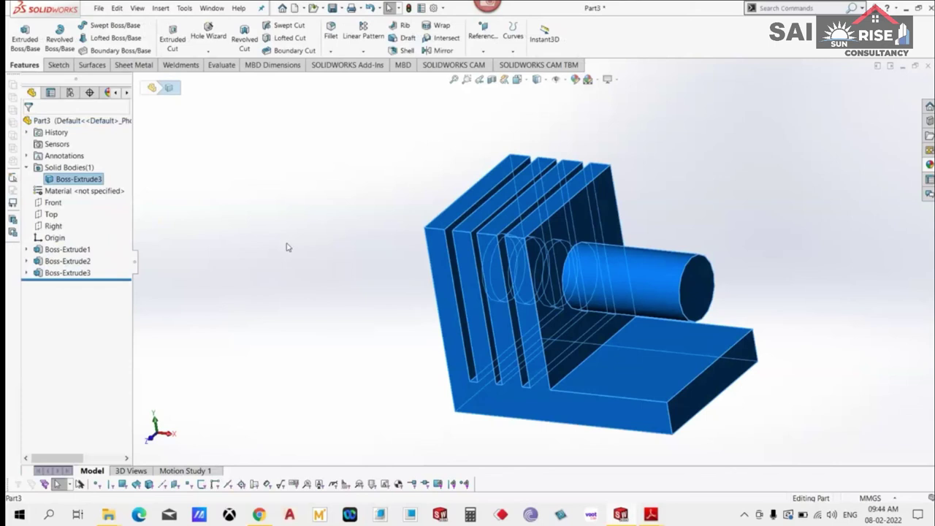
Turn off Merge result on the fins extrusion so the fins become separate bodies.
right_click(64, 273)
left_click(58, 250)
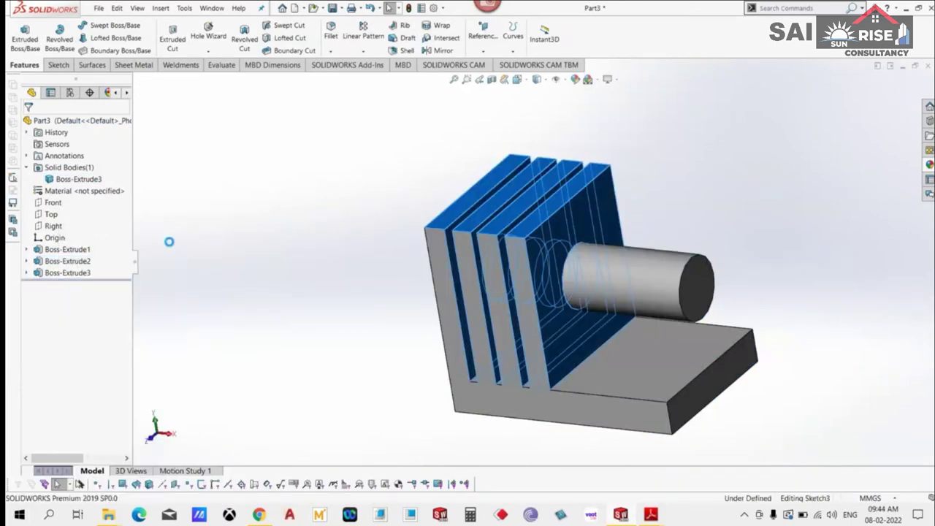
left_click(77, 224)
left_click(49, 252)
left_click(29, 125)
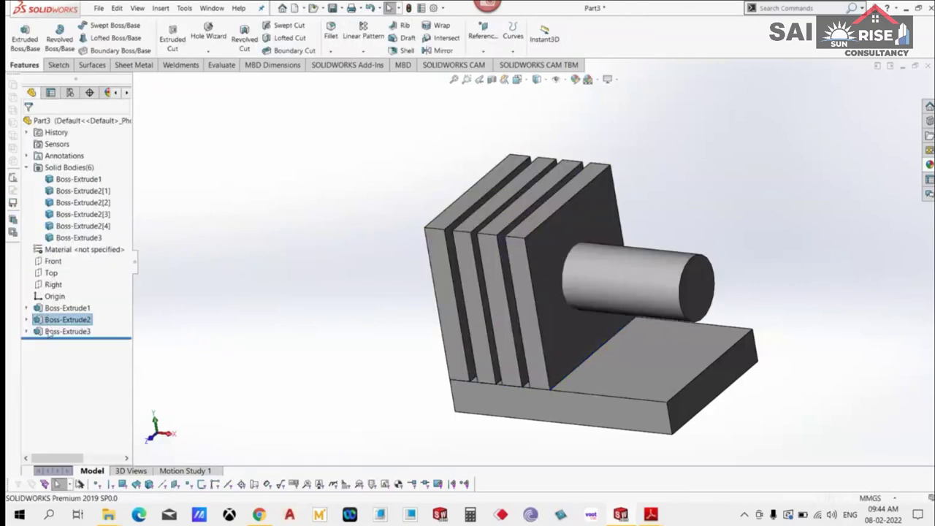
Review the cylinder extrusion and check the base, wall, fin and cylinder bodies.
left_click(49, 331)
left_click(68, 307)
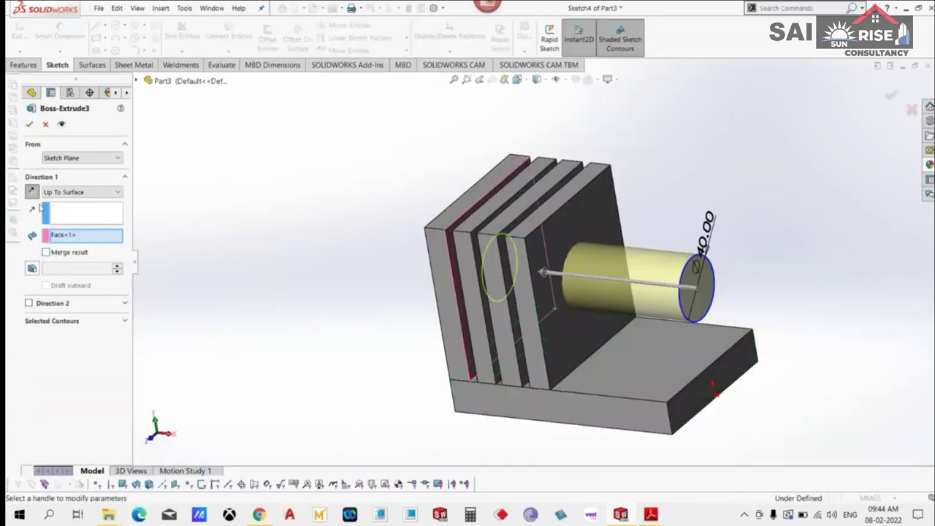
left_click(28, 125)
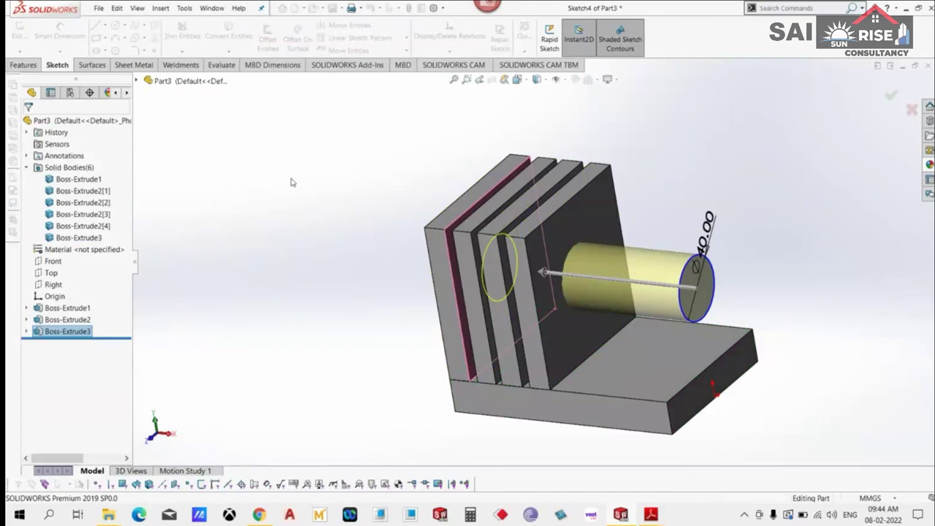
left_click(90, 180)
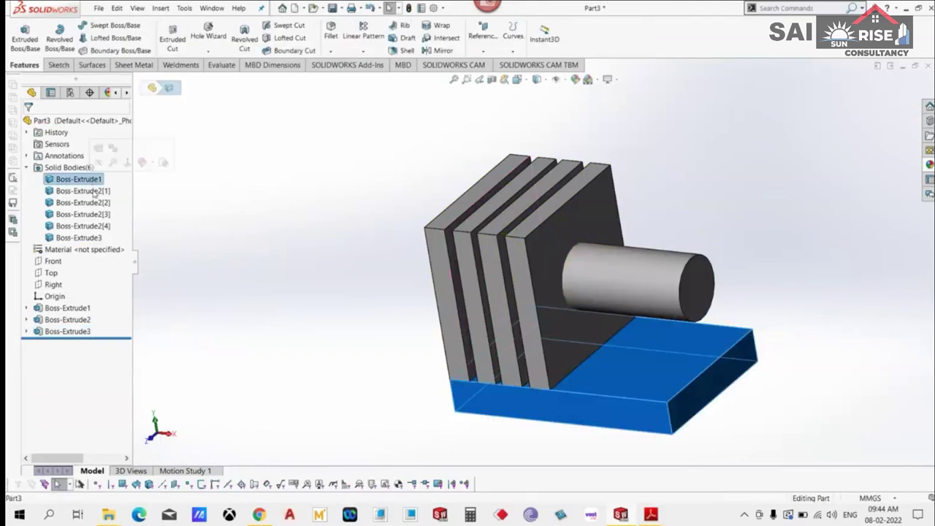
left_click(80, 191)
left_click(92, 215)
left_click(87, 226)
left_click(78, 237)
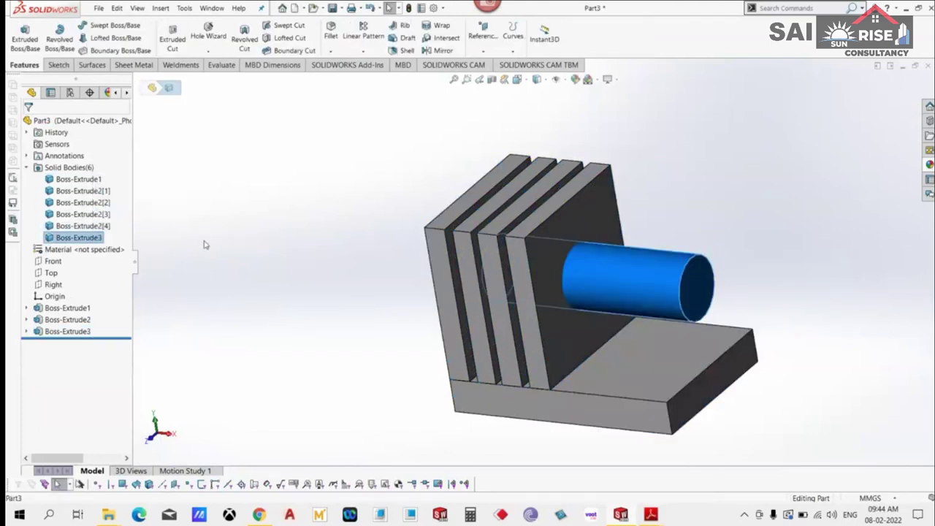
left_click(223, 253)
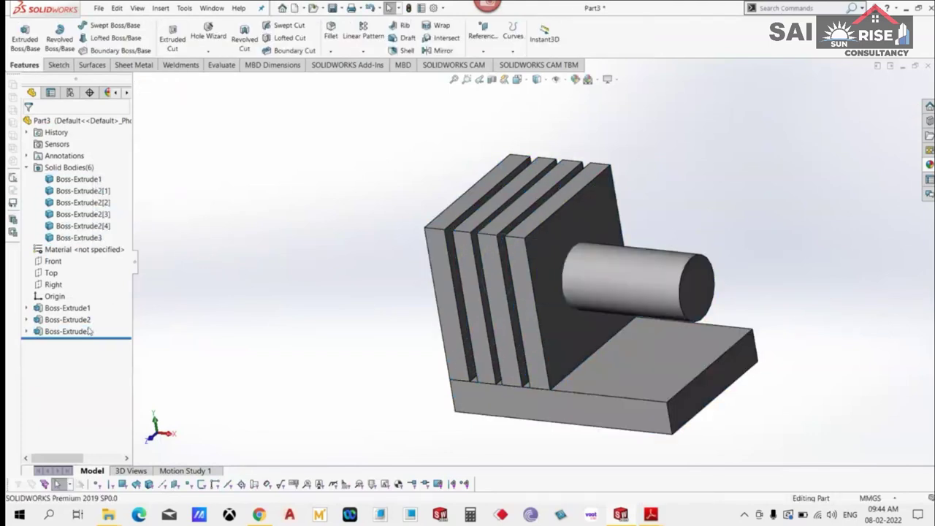
Delete the cylinder feature and its leftover circle sketch.
right_click(82, 333)
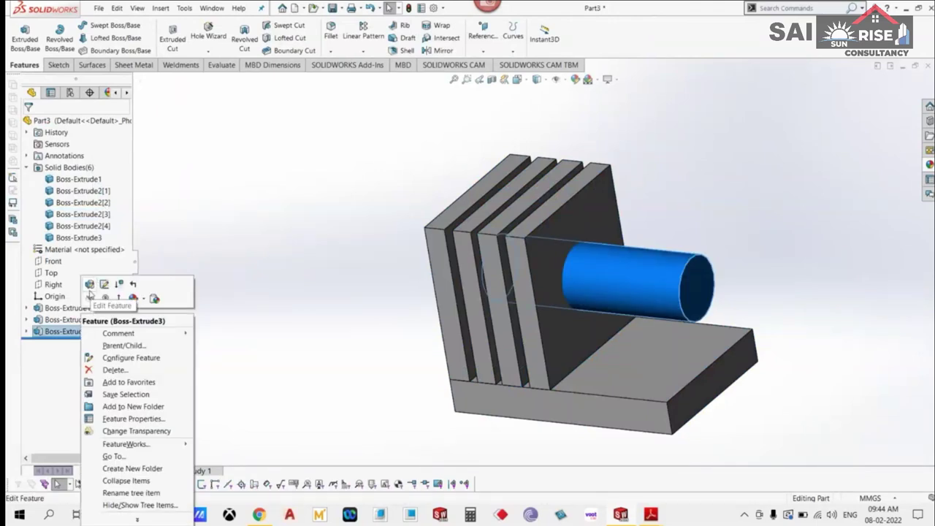
left_click(117, 370)
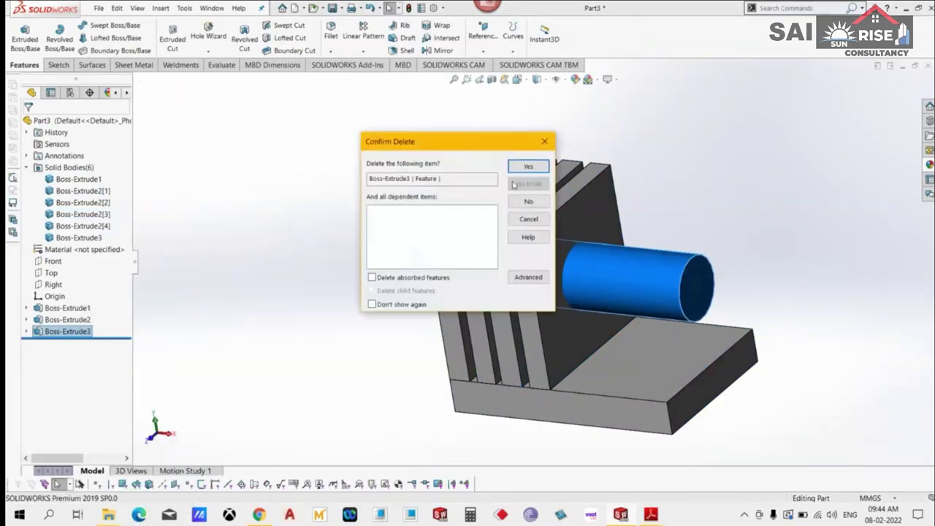
key("Return")
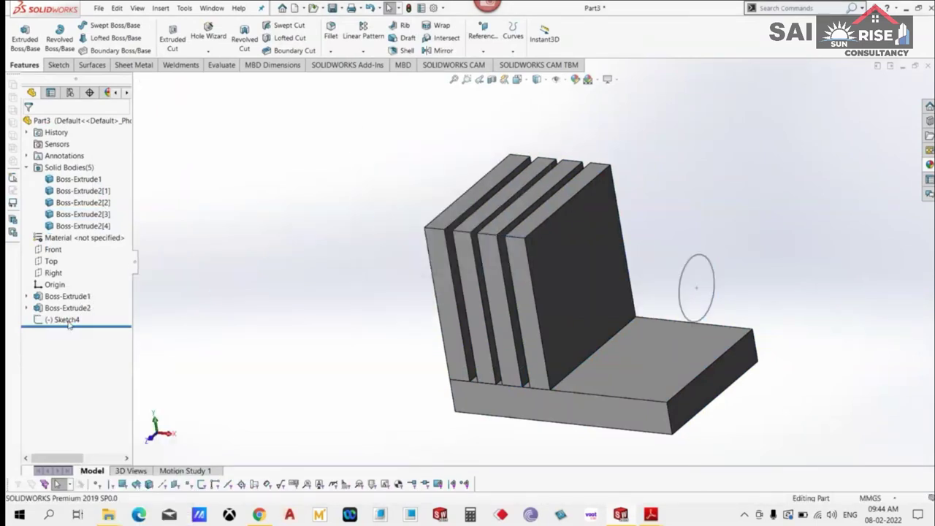
right_click(69, 324)
left_click(102, 371)
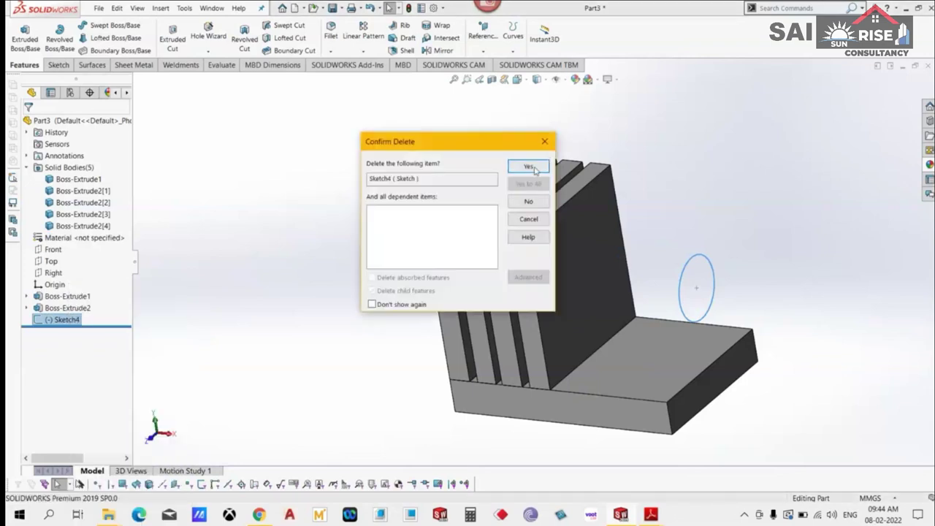
left_click(535, 168)
Re-enable Merge result on the fins extrusion so fins and block form one body.
right_click(76, 307)
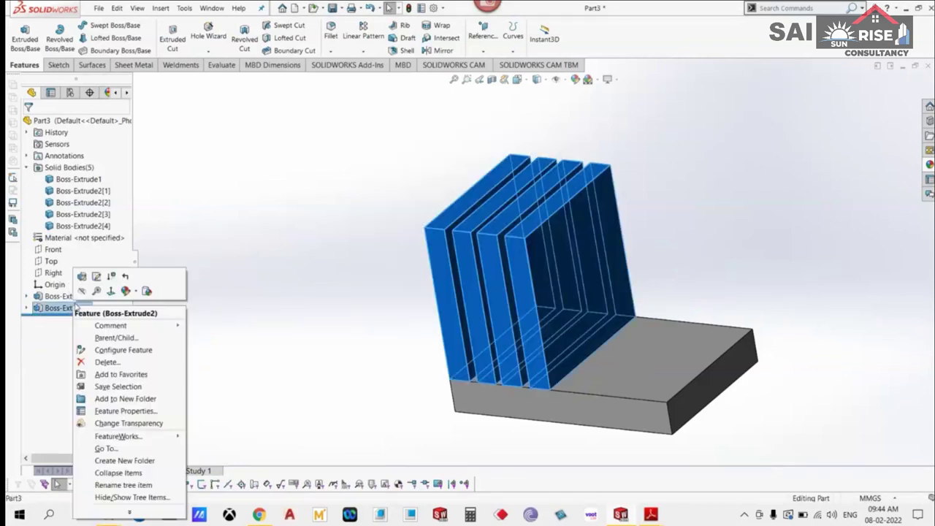
left_click(95, 276)
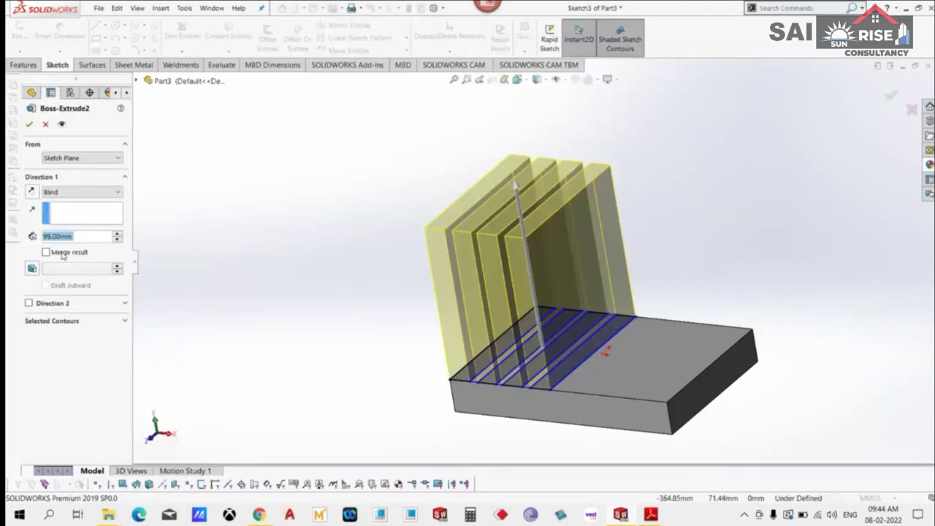
left_click(61, 253)
left_click(32, 125)
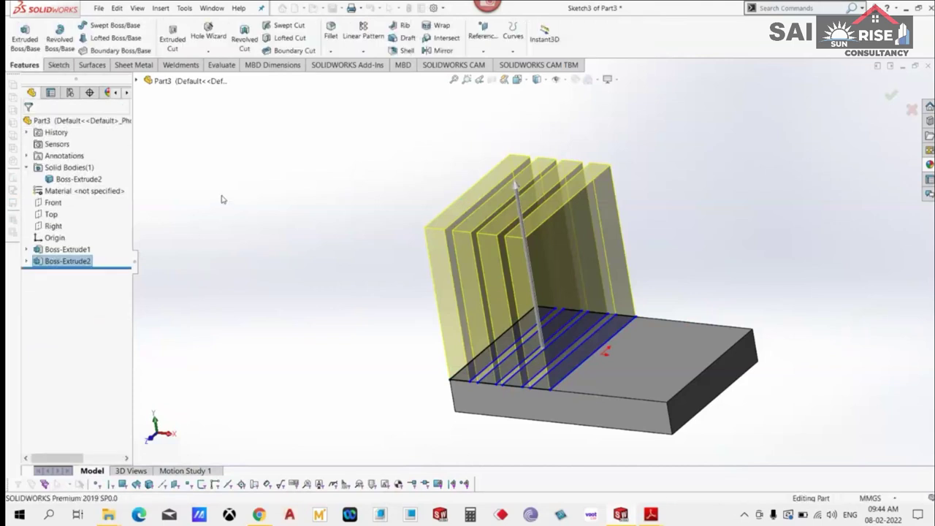
key("ctrl+7")
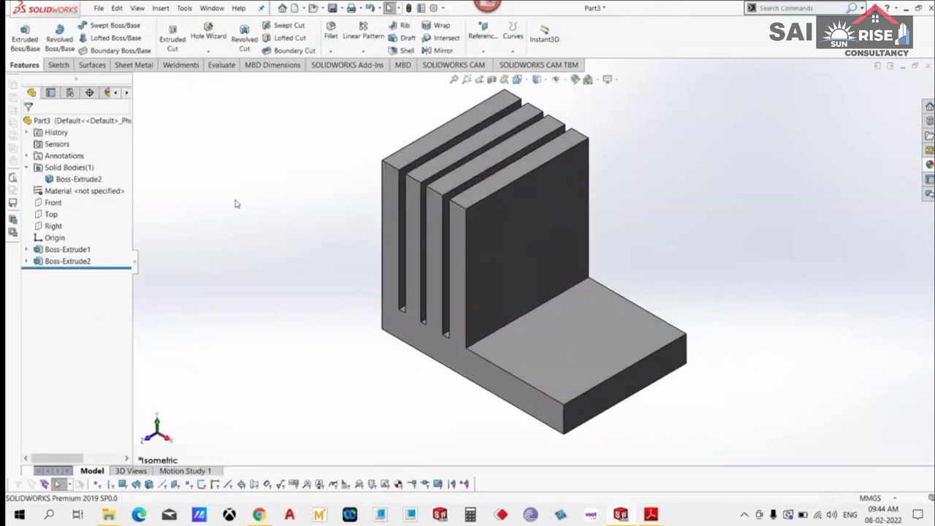
Sketch a 65 mm diameter circle on the front plate face for an Extruded Cut.
left_click(172, 33)
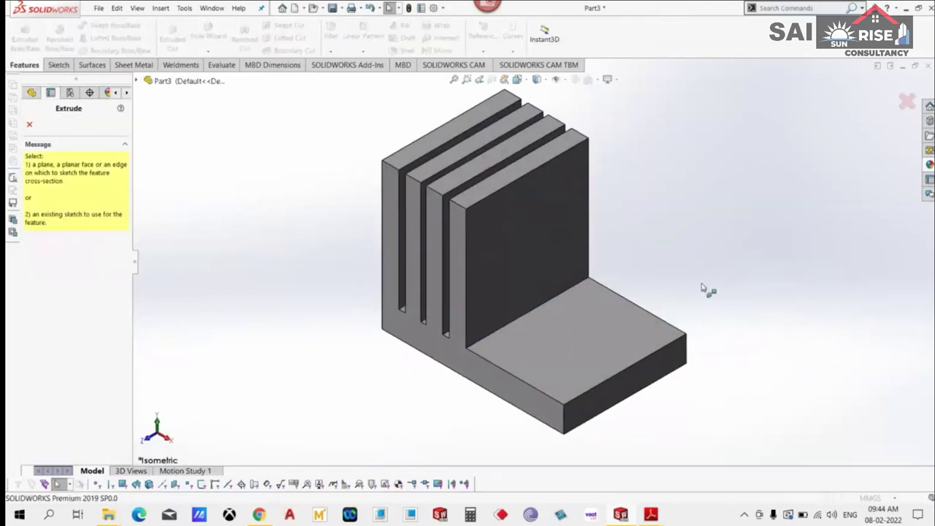
left_click(654, 382)
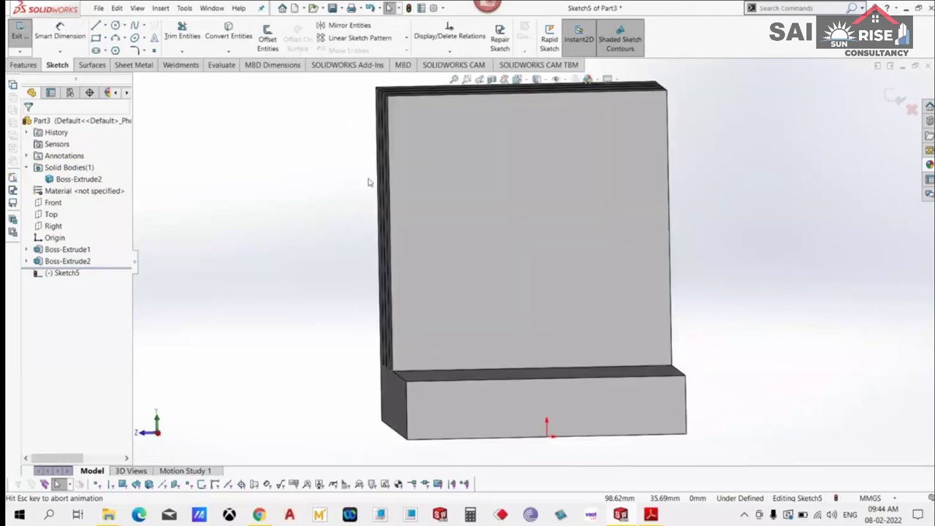
left_click(115, 25)
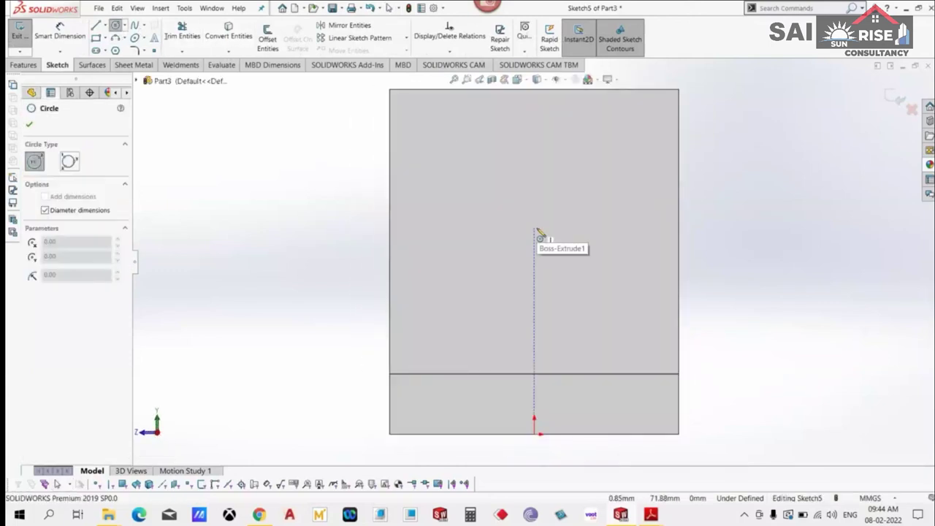
left_click_drag(534, 229, 554, 249)
type("65")
key("Return")
right_click(771, 169)
left_click(796, 212)
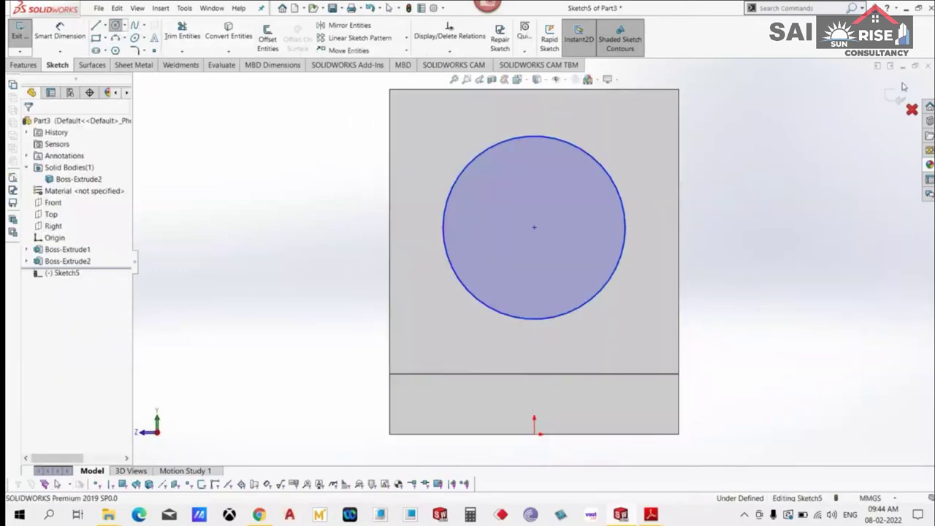
Cut the 65 mm circle Through All four plates as Cut-Extrude1.
right_click_drag(641, 190, 679, 226)
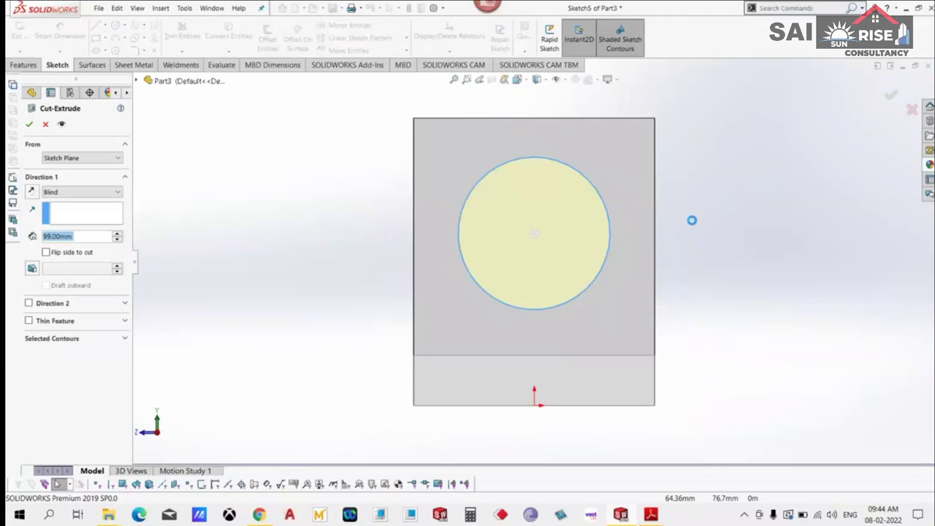
left_click(31, 192)
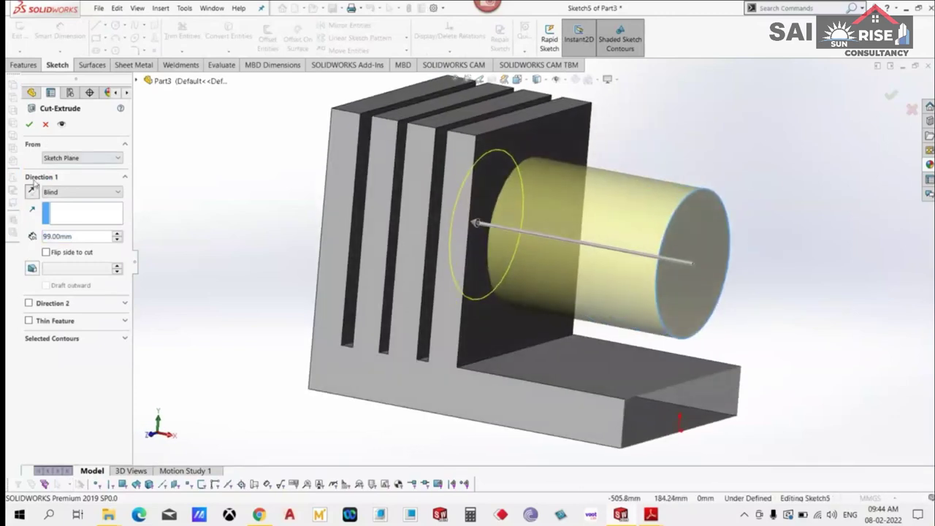
left_click(32, 191)
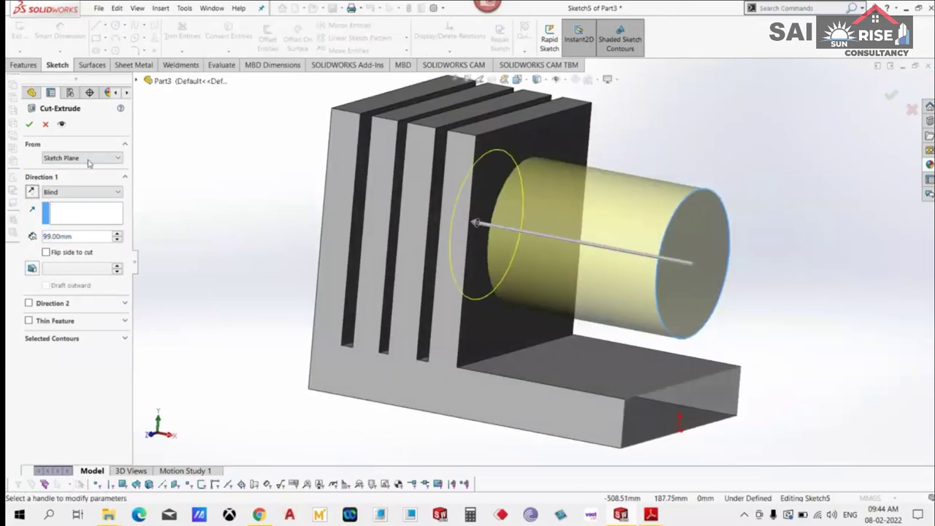
left_click(78, 192)
left_click(59, 212)
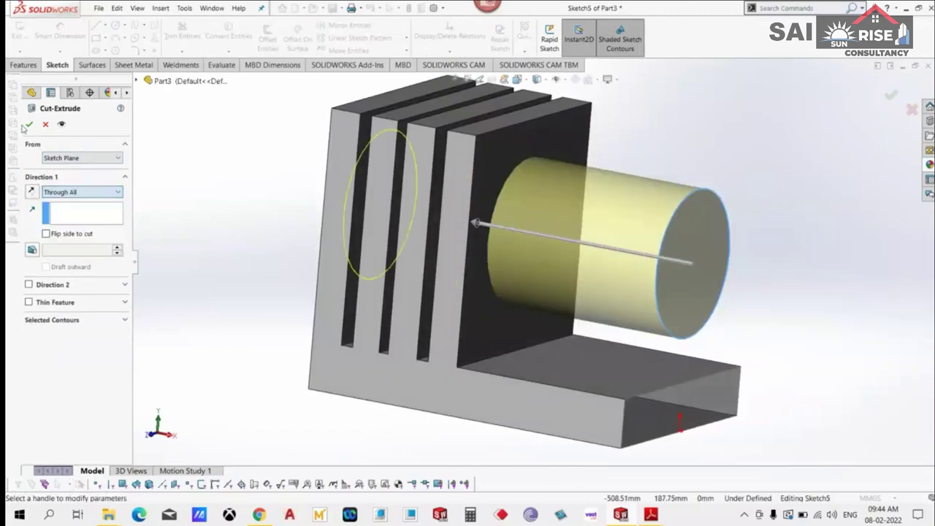
left_click(29, 124)
mouse_move(245, 172)
middle_mouse_down()
mouse_move(307, 226)
mouse_move(299, 223)
middle_mouse_up()
key("ctrl+7")
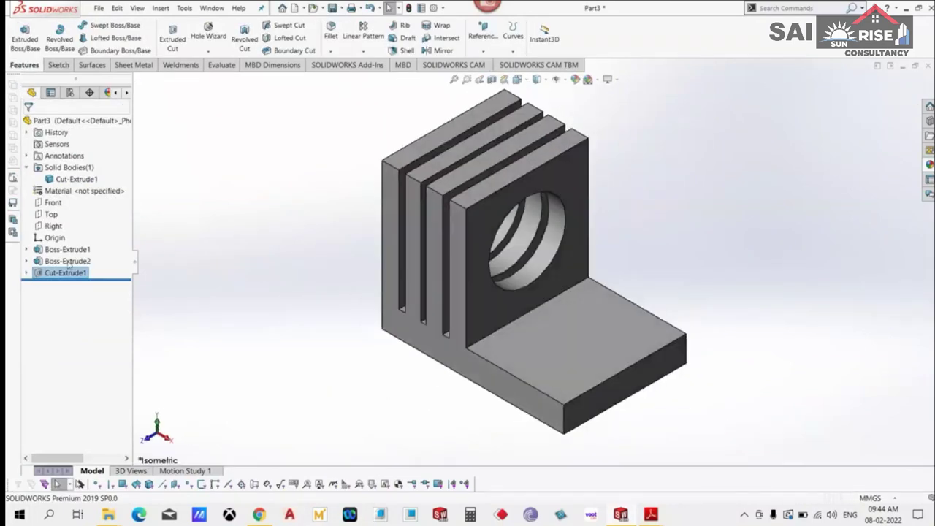
left_click(68, 261, "ctrl")
left_click(67, 249, "ctrl")
Delete all selected features including absorbed ones, then switch to the workbook PDF.
right_click(67, 251)
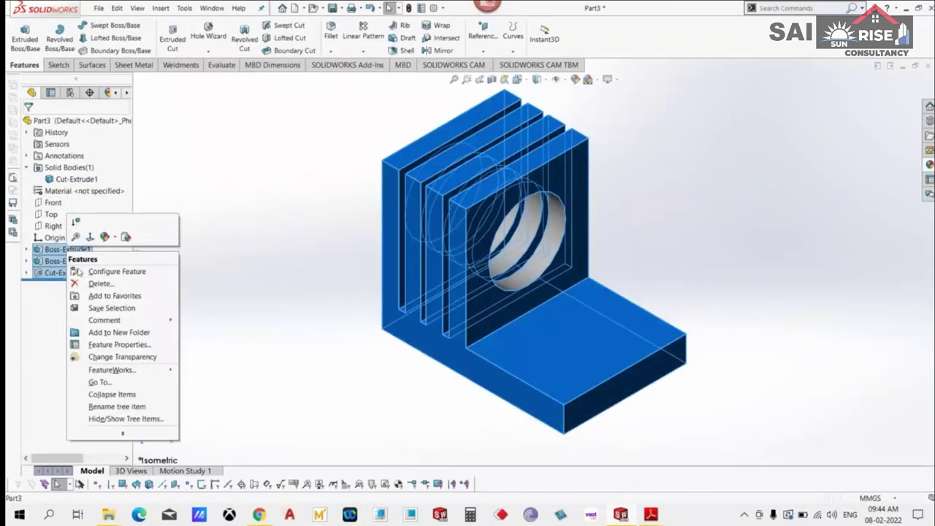
left_click(92, 286)
left_click(419, 278)
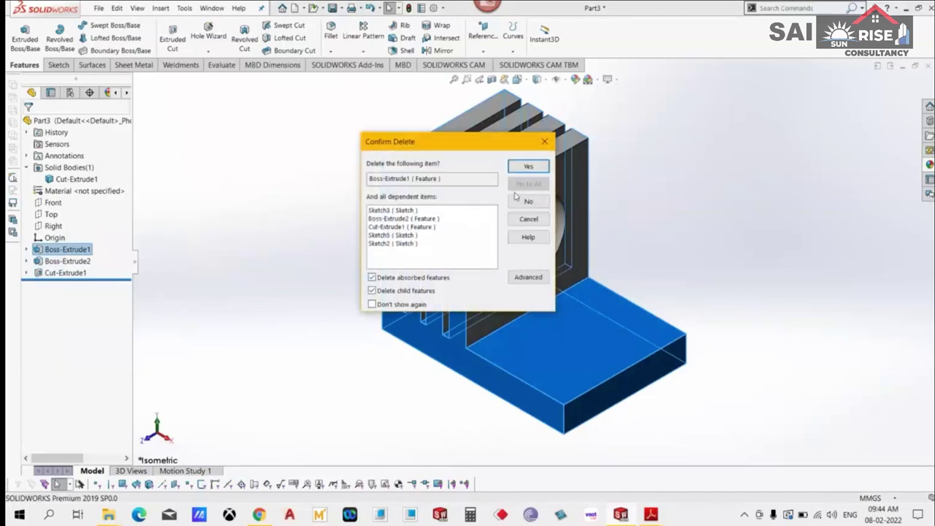
left_click(529, 168)
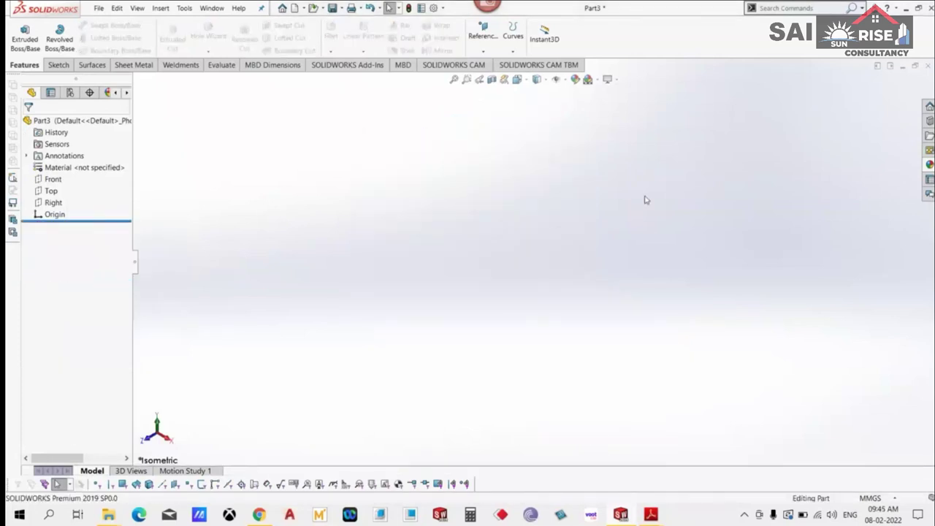
key("alt+Tab")
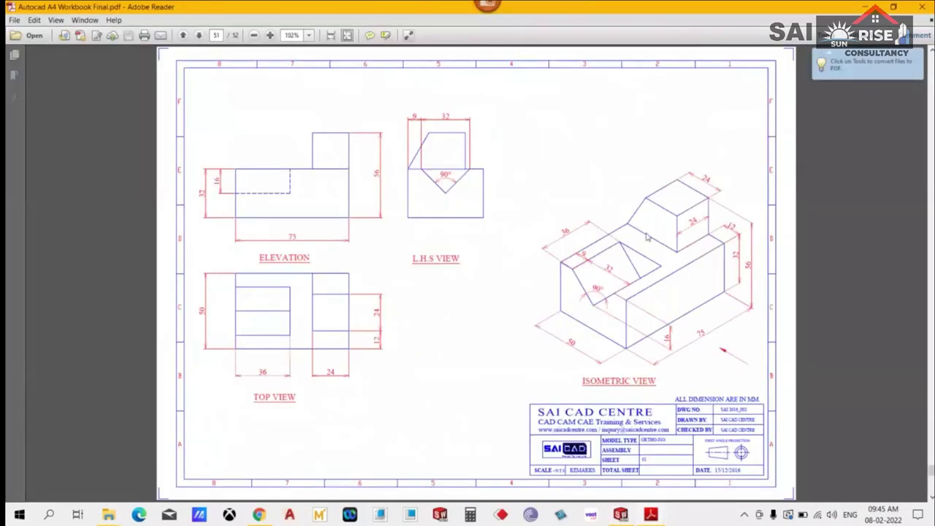
Zoom page 51 to 200% and study the 75 × 50 × 56 isometric block with its V-groove.
left_click(271, 35)
scroll(674, 175, "down", 1)
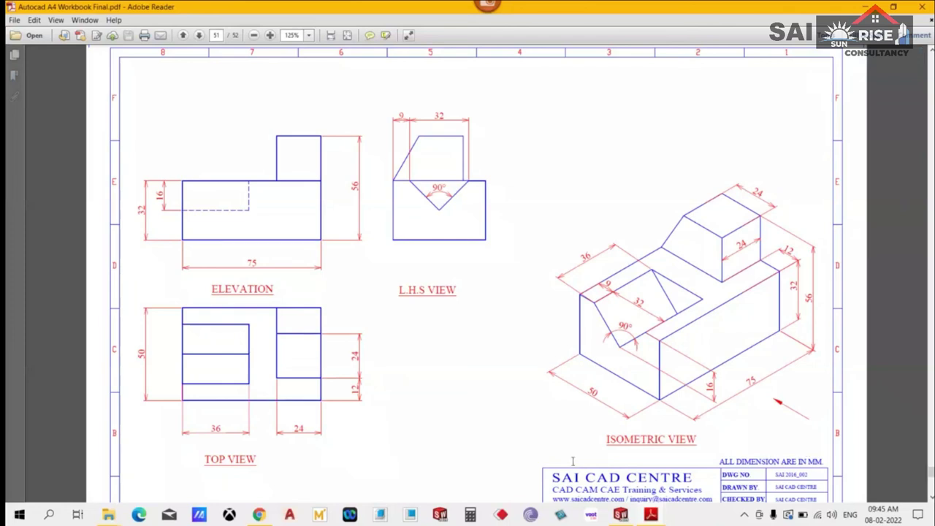
left_click(270, 35)
left_click(270, 35)
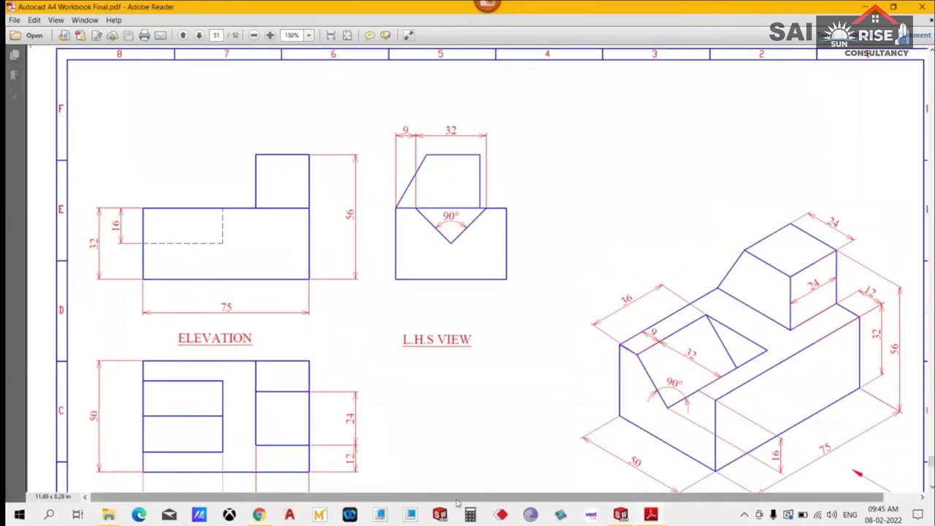
scroll(823, 364, "right", 1)
scroll(824, 333, "down", 1)
scroll(824, 334, "down", 1)
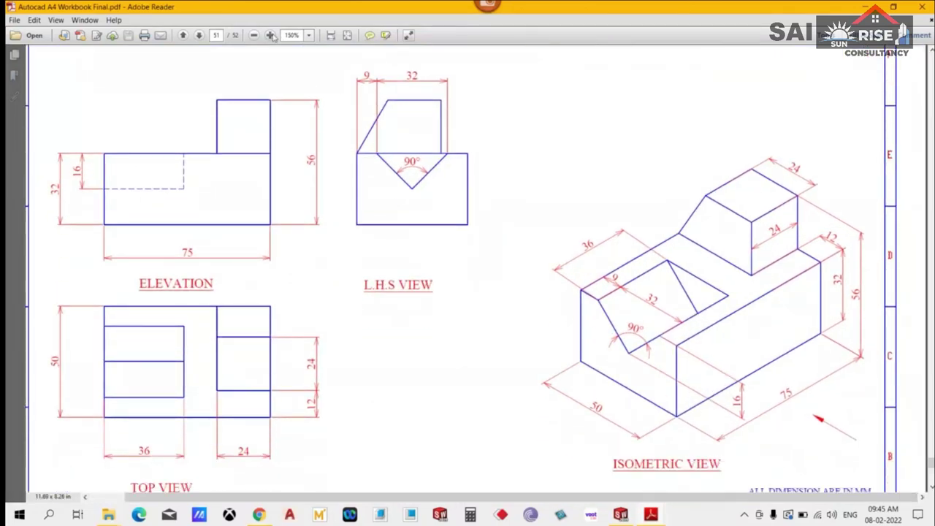
left_click(269, 35)
scroll(321, 194, "right", 3)
scroll(321, 195, "up", 1, "ctrl")
scroll(322, 194, "down", 1)
scroll(833, 246, "down", 1)
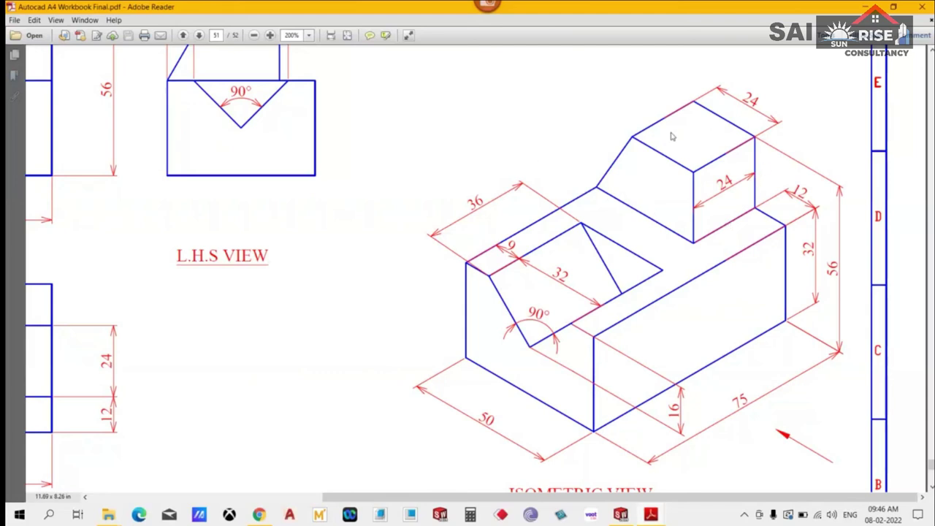
scroll(268, 180, "up", 2)
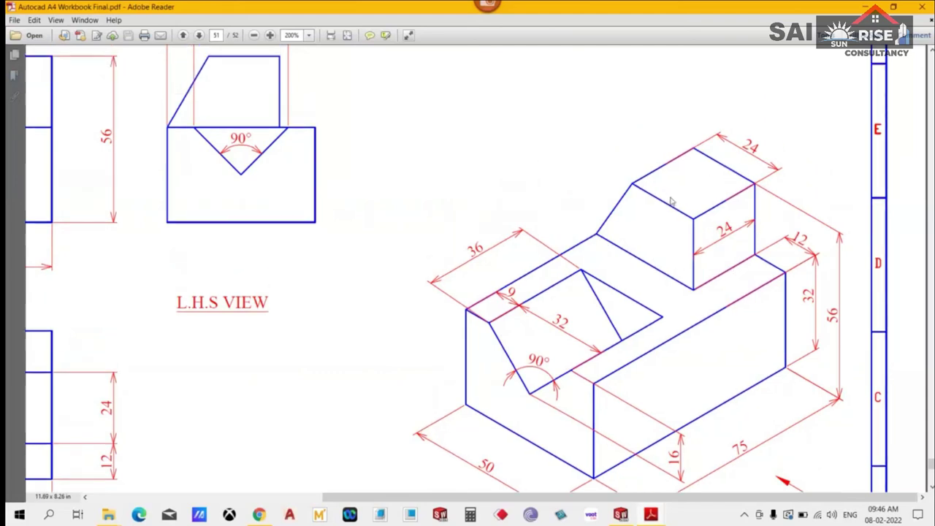
scroll(716, 219, "down", 1)
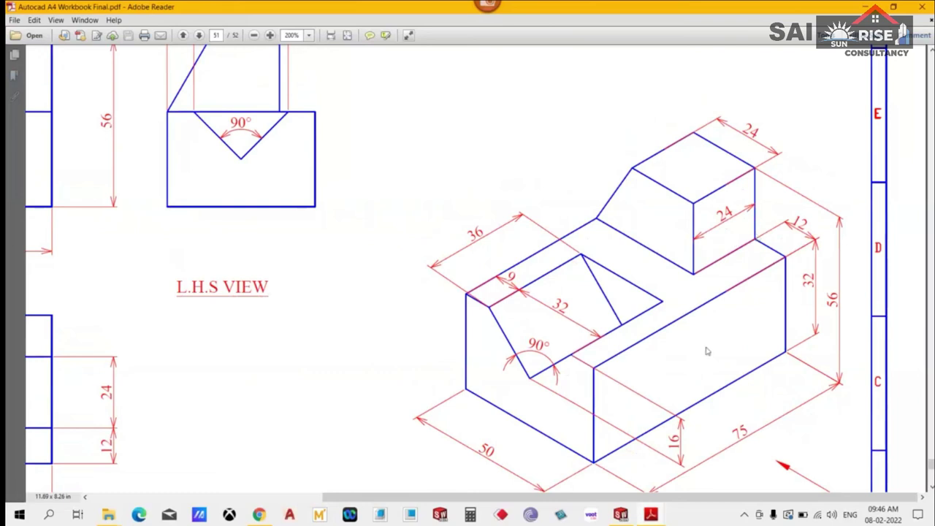
scroll(618, 296, "down", 1)
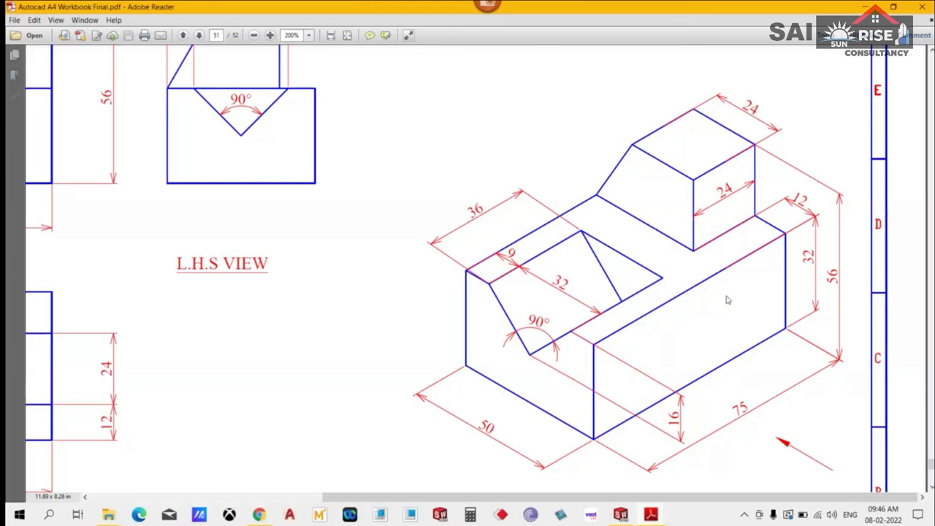
left_click(621, 515)
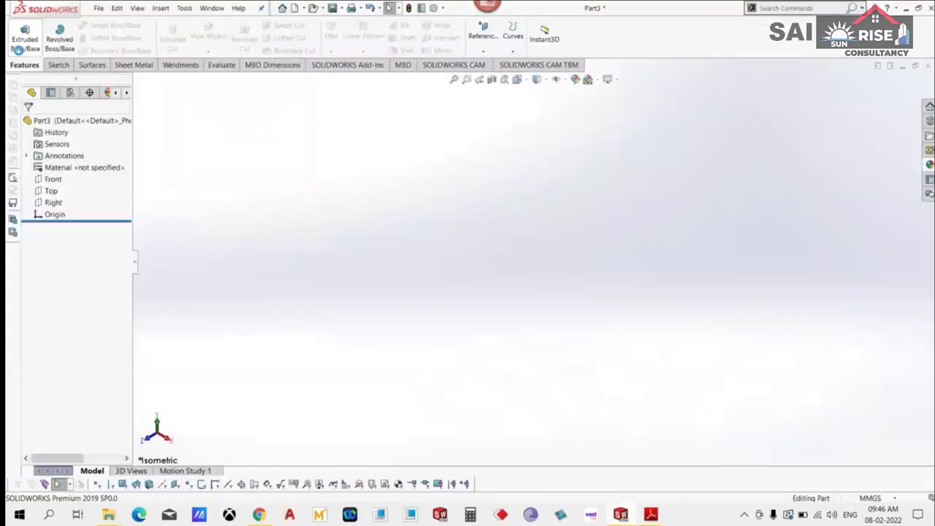
Start an extruded base sketch on the Top plane, check the PDF drawing, and pick Center Rectangle.
left_click(25, 36)
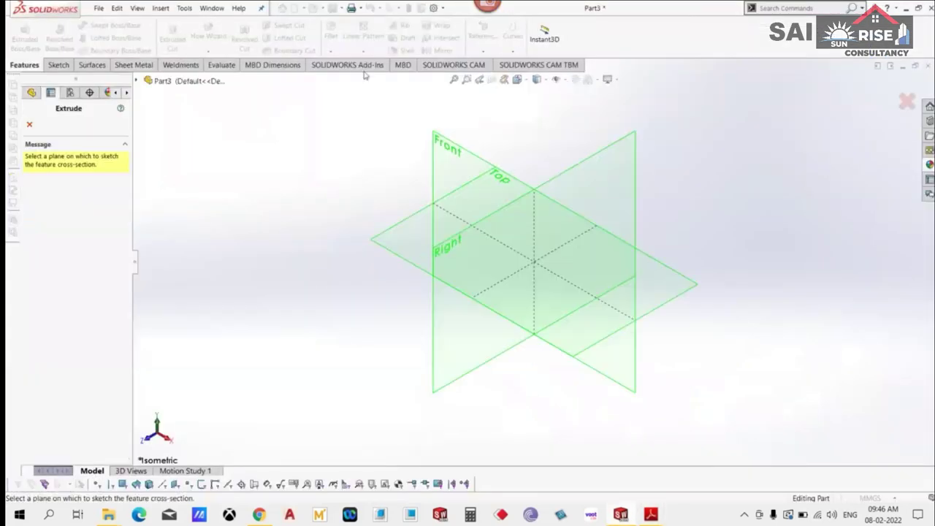
left_click(687, 280)
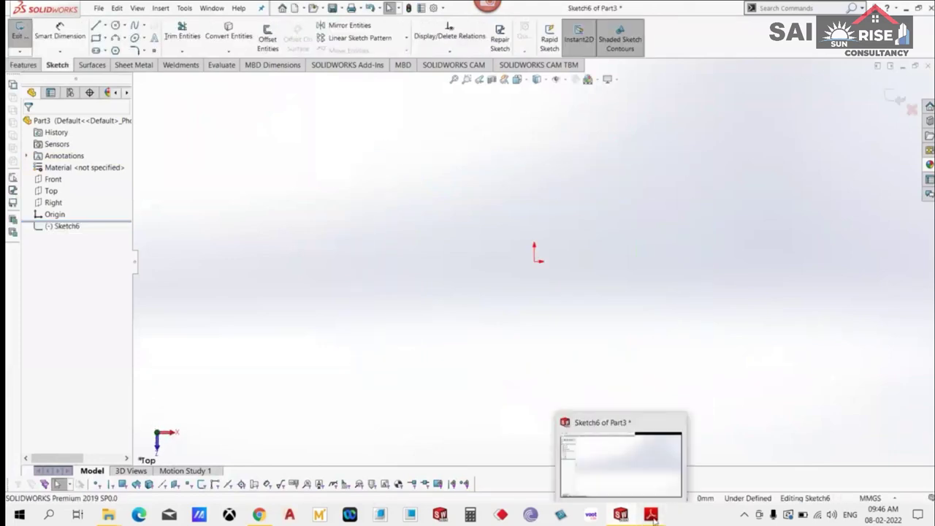
mouse_move(651, 515)
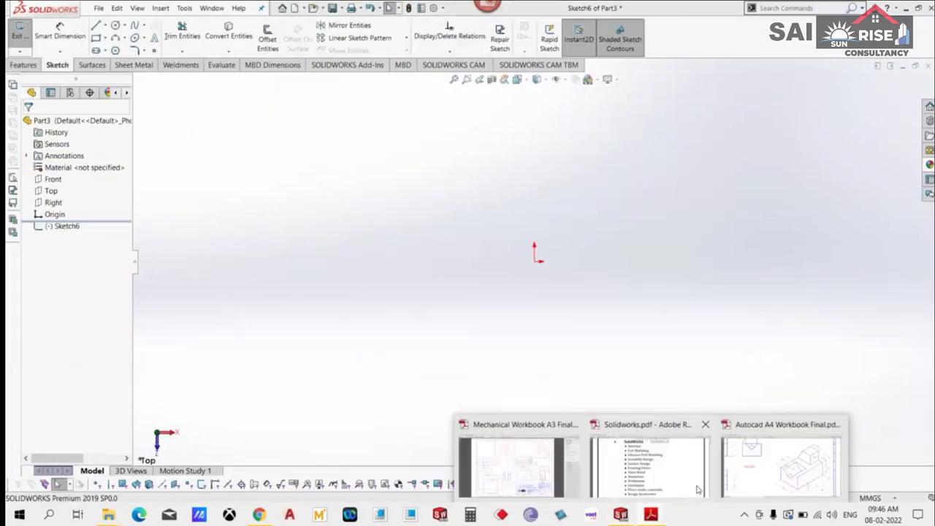
left_click(705, 424)
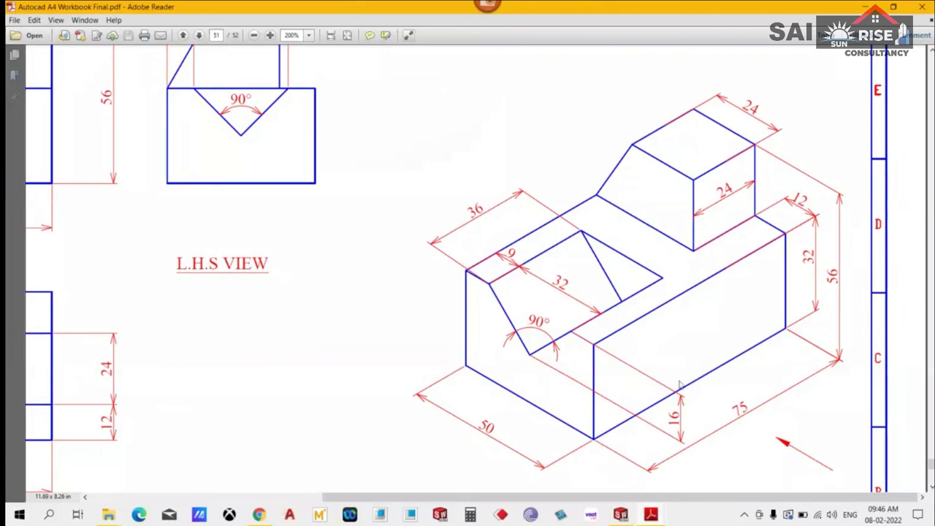
left_click(621, 515)
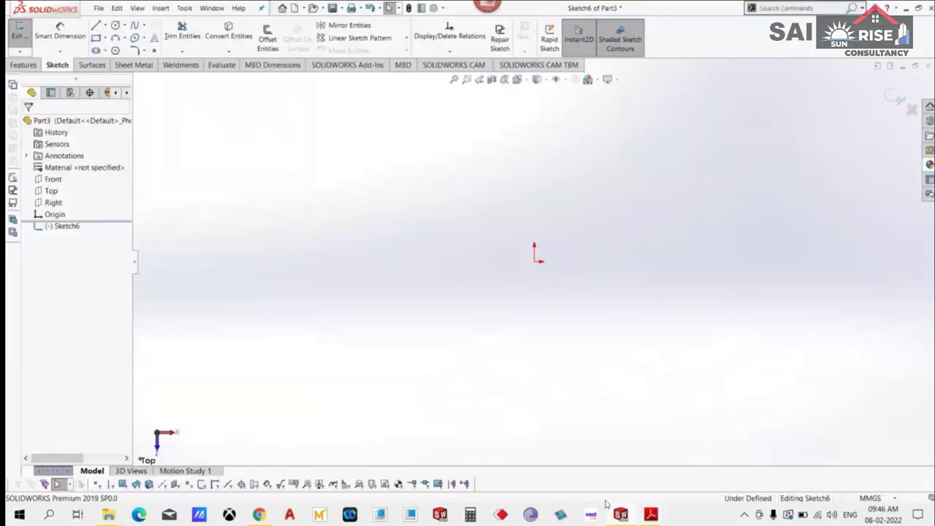
left_click(105, 37)
left_click(135, 63)
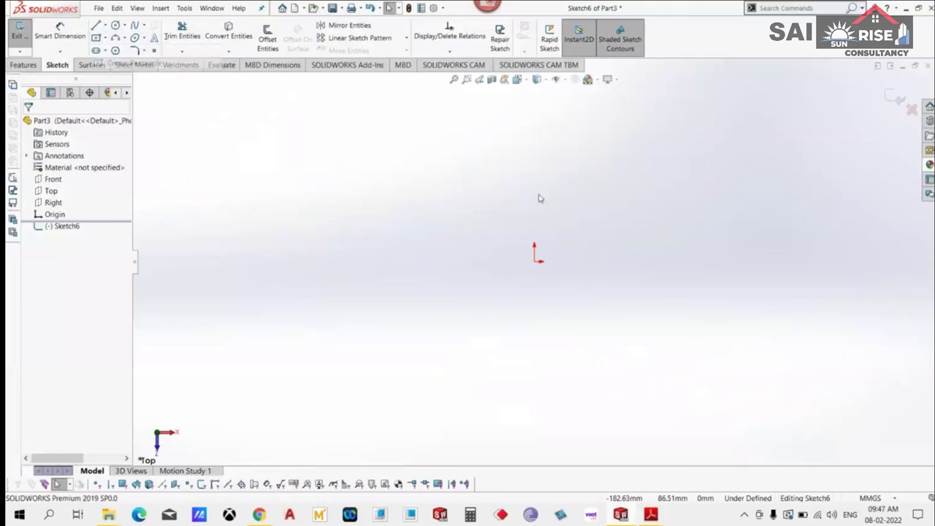
Draw a 75 × 50 mm center rectangle centered on the origin.
left_click(541, 267)
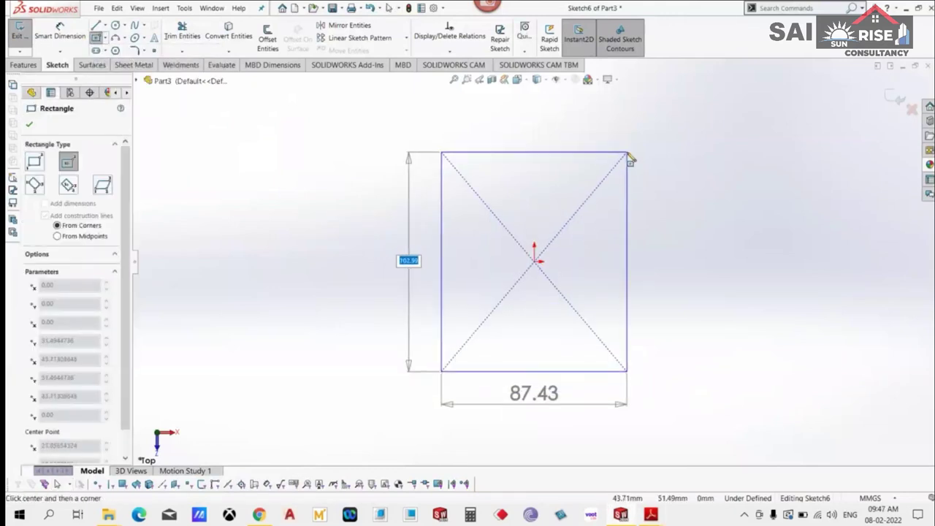
type("75")
key("Tab")
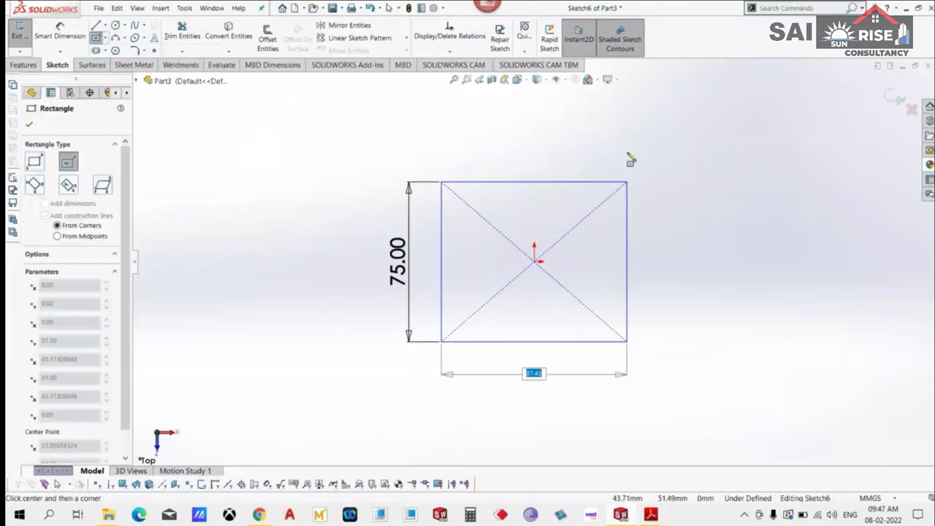
type("50")
key("Return")
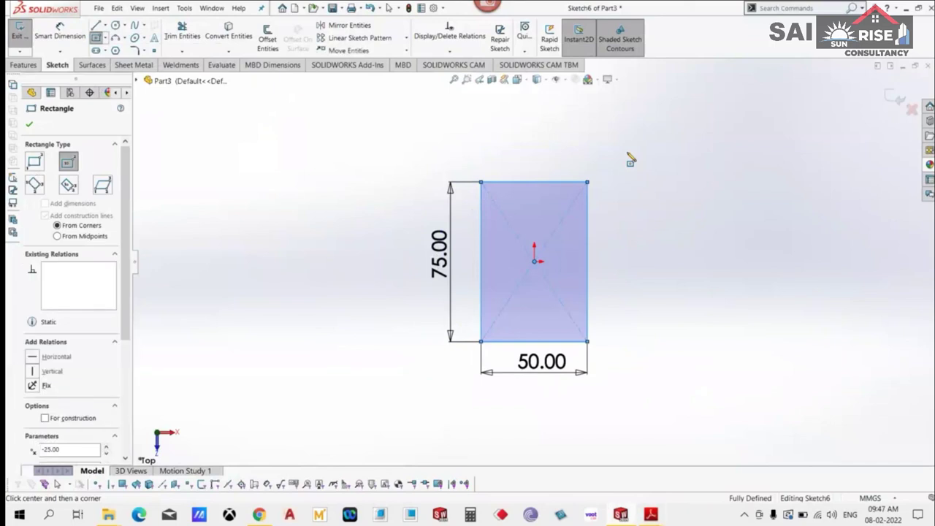
right_click(630, 158)
left_click(654, 159)
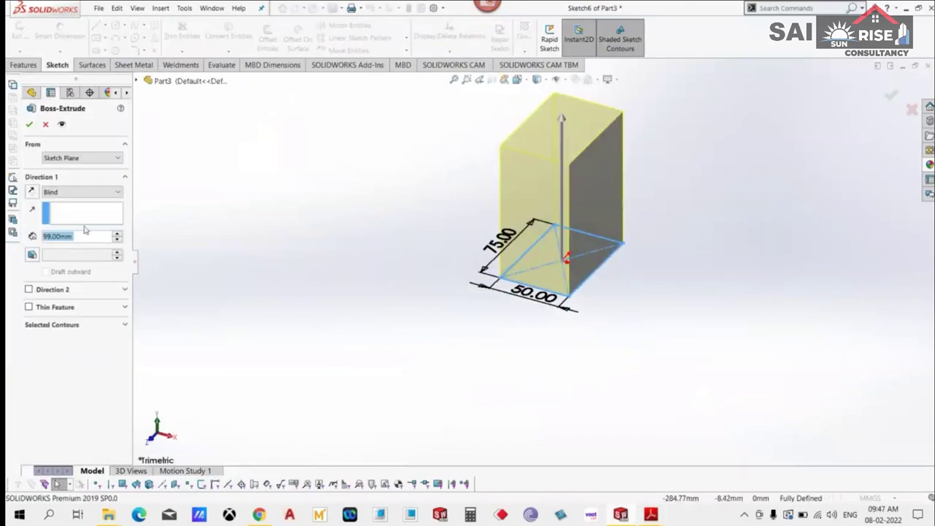
Extrude the rectangle 32 mm into a block and view it isometrically.
type("32")
key("Return")
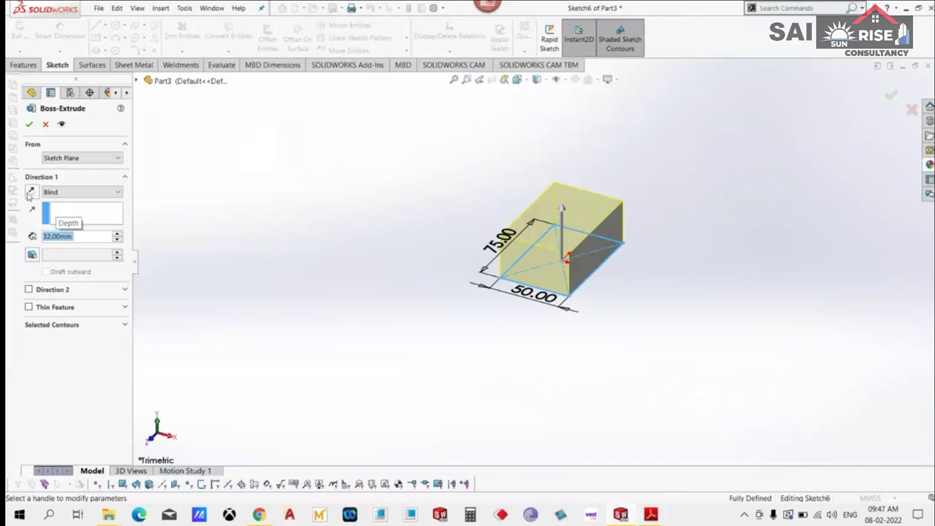
left_click(30, 123)
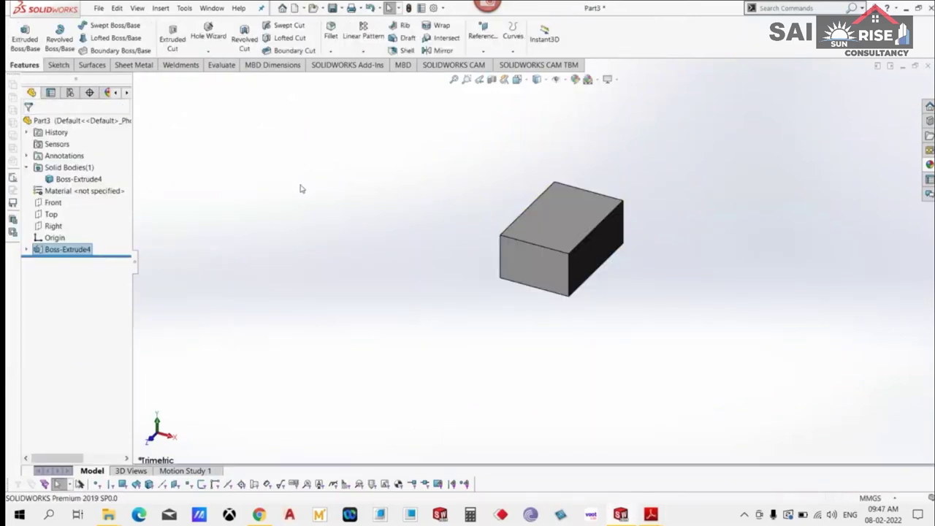
key("ctrl+7")
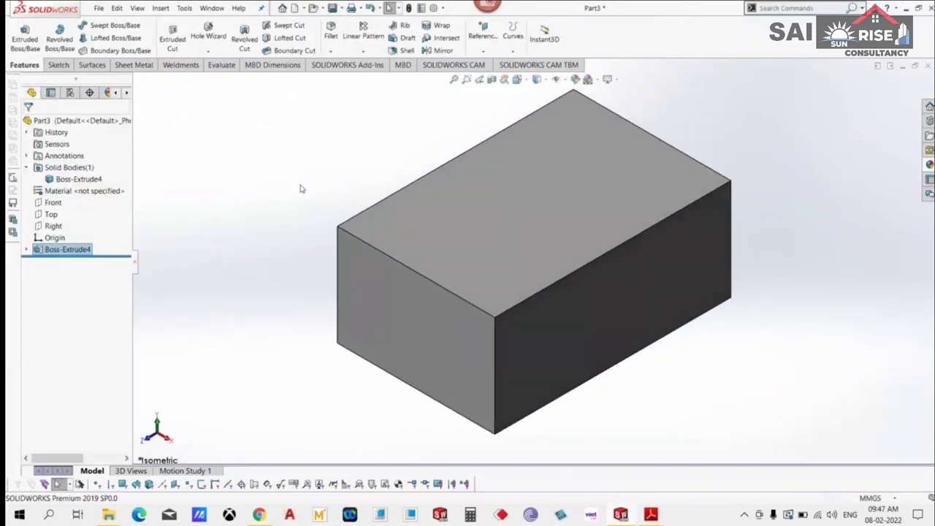
mouse_move(651, 515)
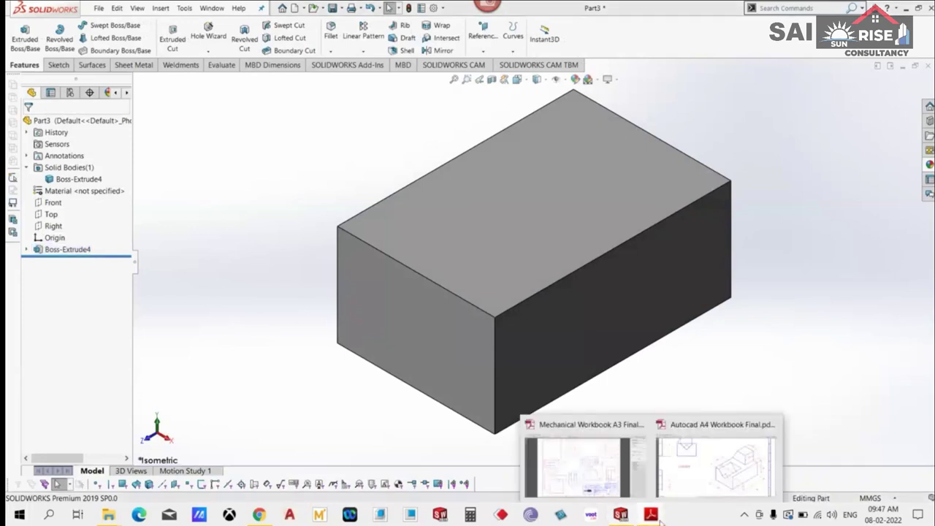
left_click(724, 439)
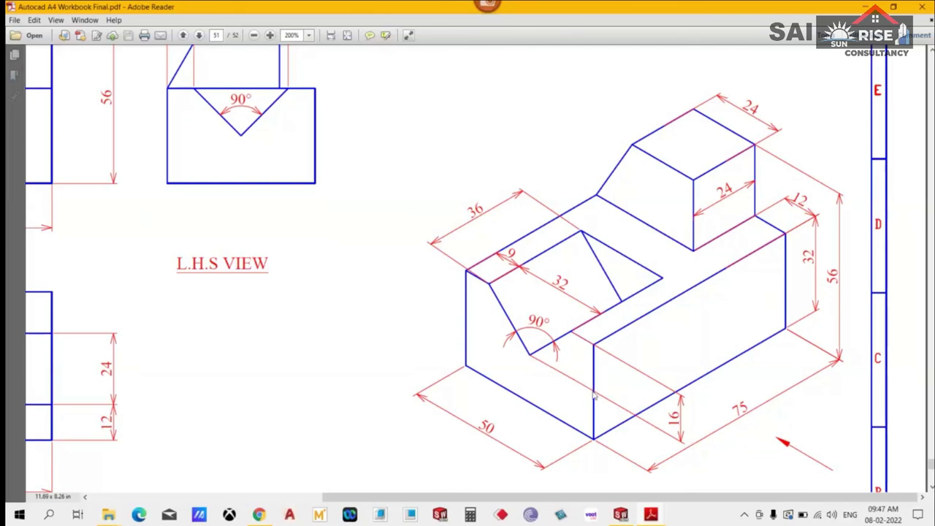
left_click(620, 512)
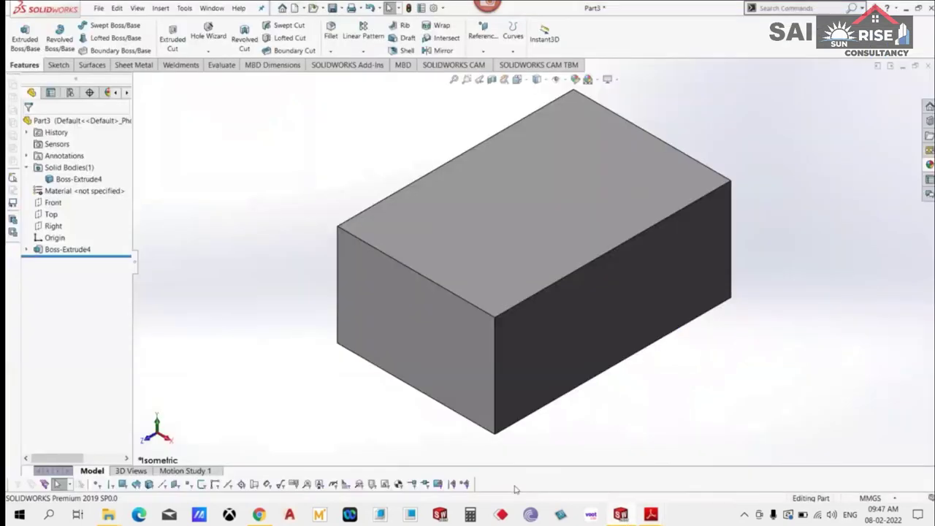
Cancel the Hole Wizard and start an Extruded Cut sketch on the block's front face.
left_click(189, 41)
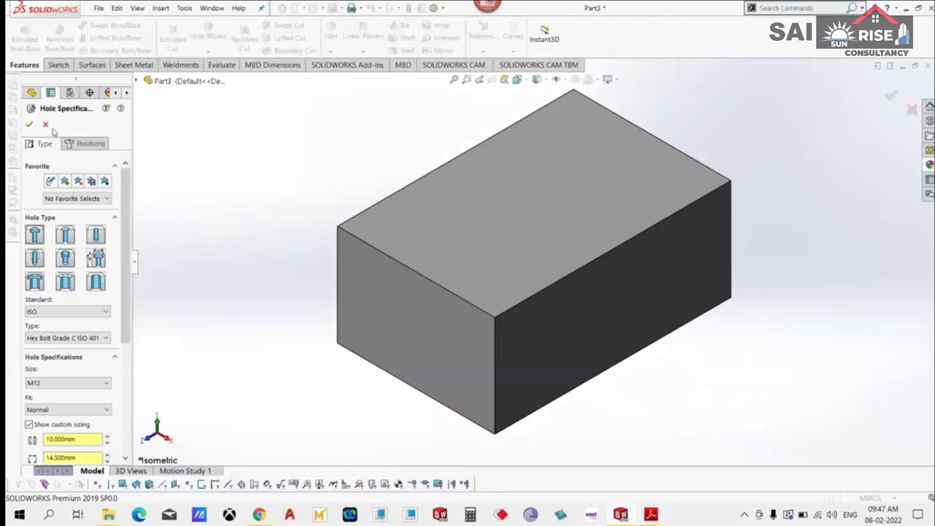
left_click(45, 125)
left_click(173, 38)
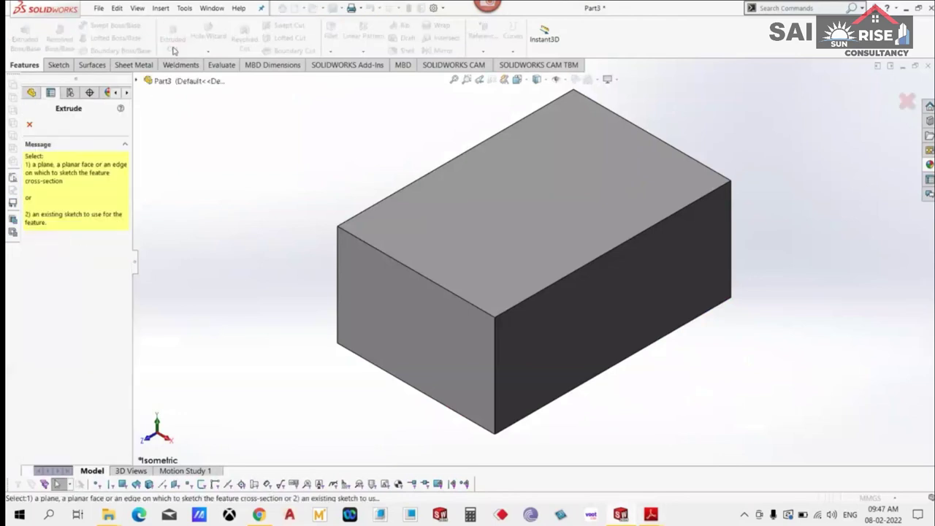
left_click(394, 314)
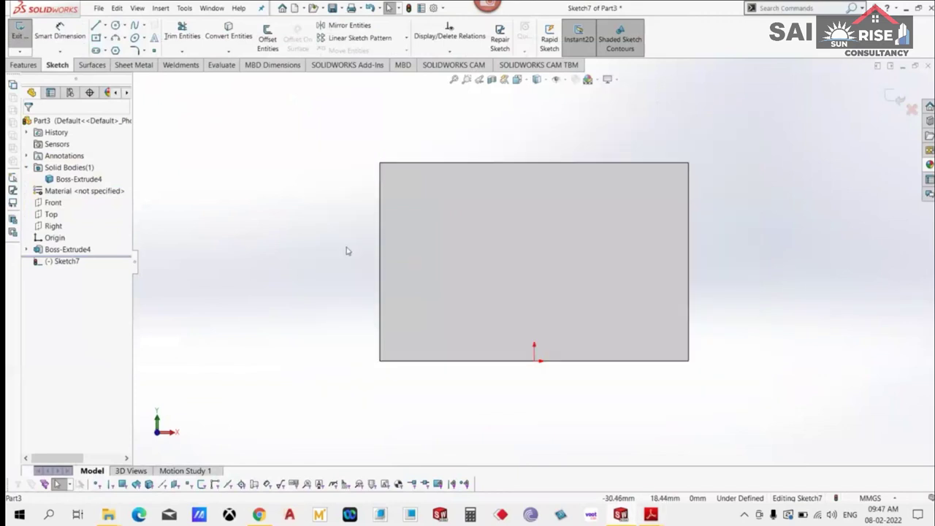
Draw an infinite horizontal centerline across the face's mid-height.
left_click(105, 25)
left_click(123, 50)
left_click(61, 269)
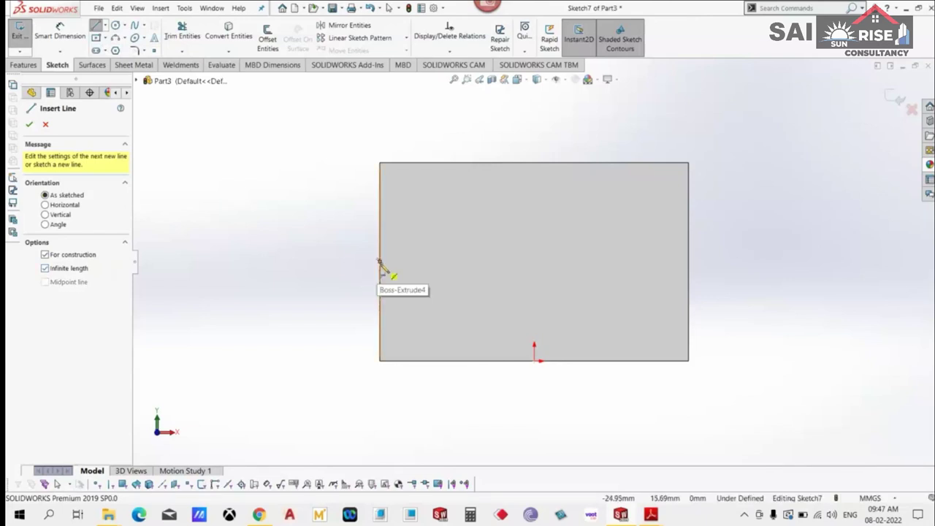
left_click(380, 262)
left_click(688, 261)
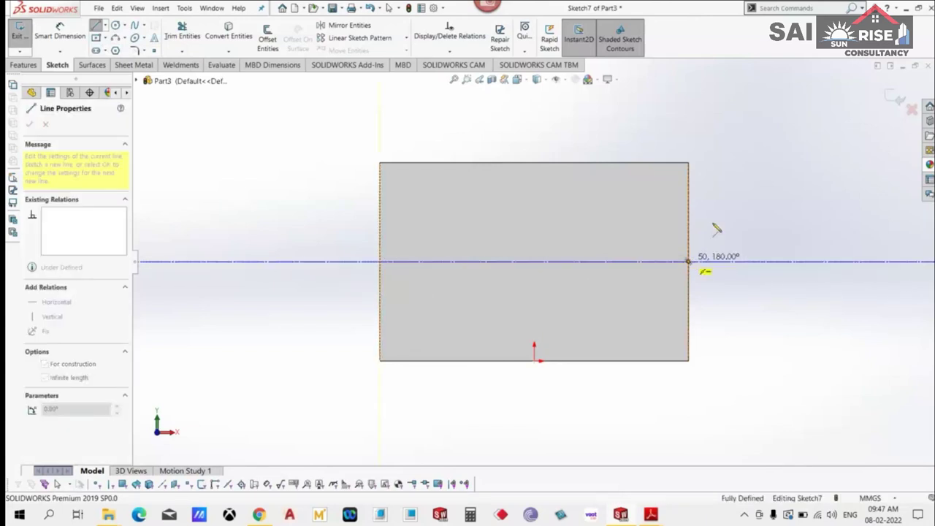
right_click(717, 191)
left_click(744, 199)
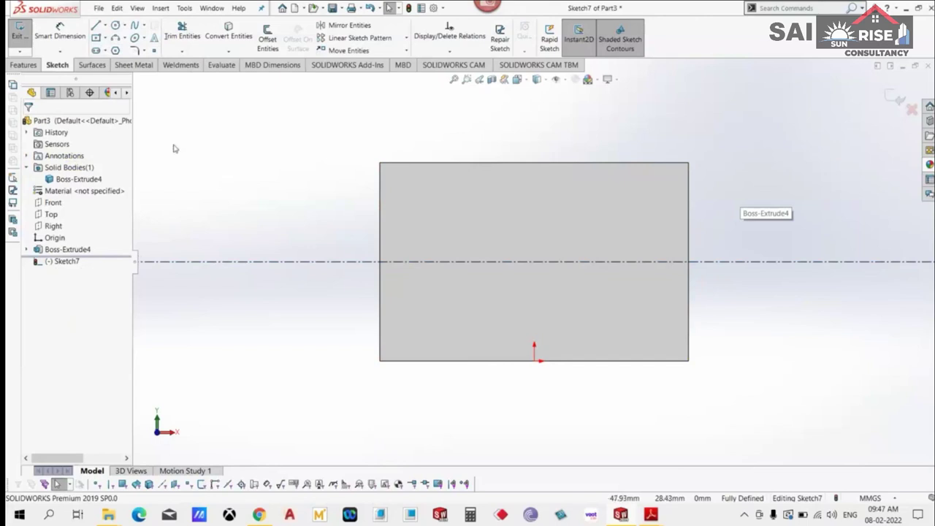
left_click(103, 25)
left_click(109, 36)
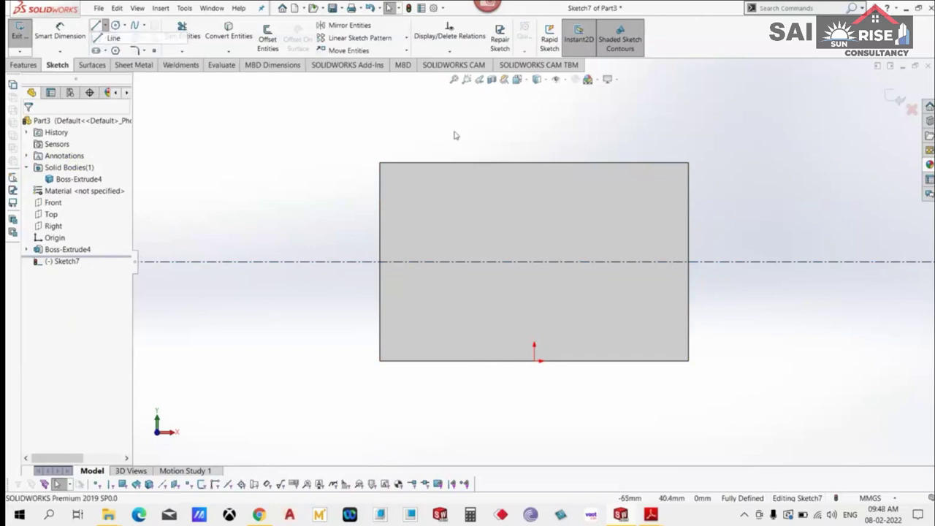
Draw a 9 mm line along the top edge from the face's top-left corner.
left_click(380, 163)
type("9")
key("Return")
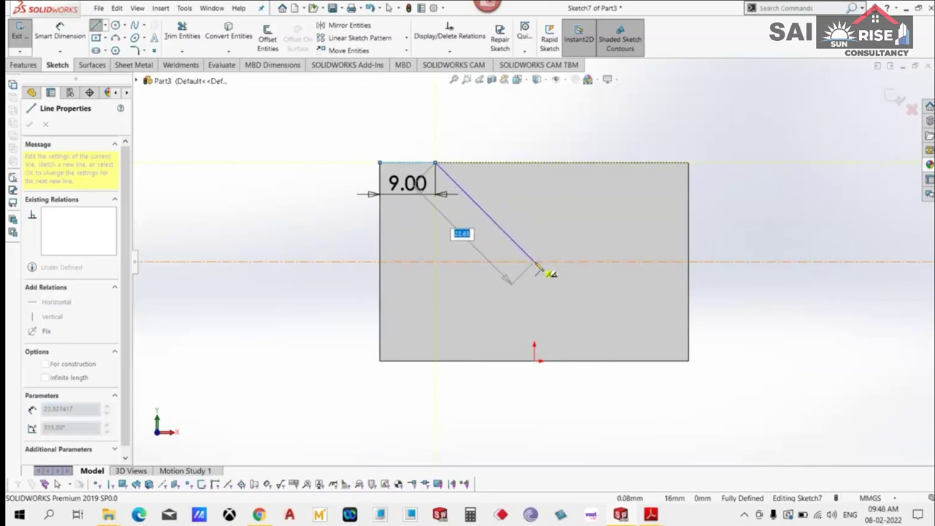
right_click(523, 117)
left_click(547, 124)
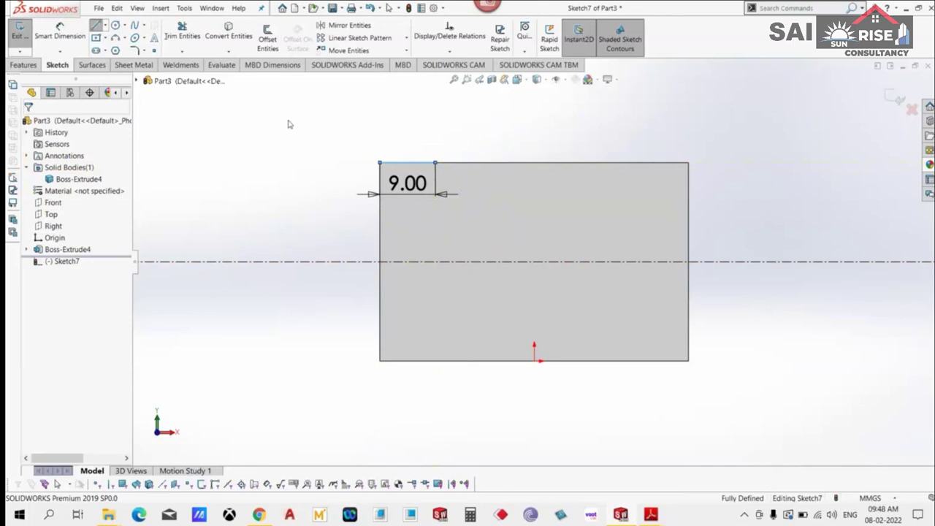
Draw a horizontal line across the face along the centerline.
left_click(104, 24)
left_click(115, 37)
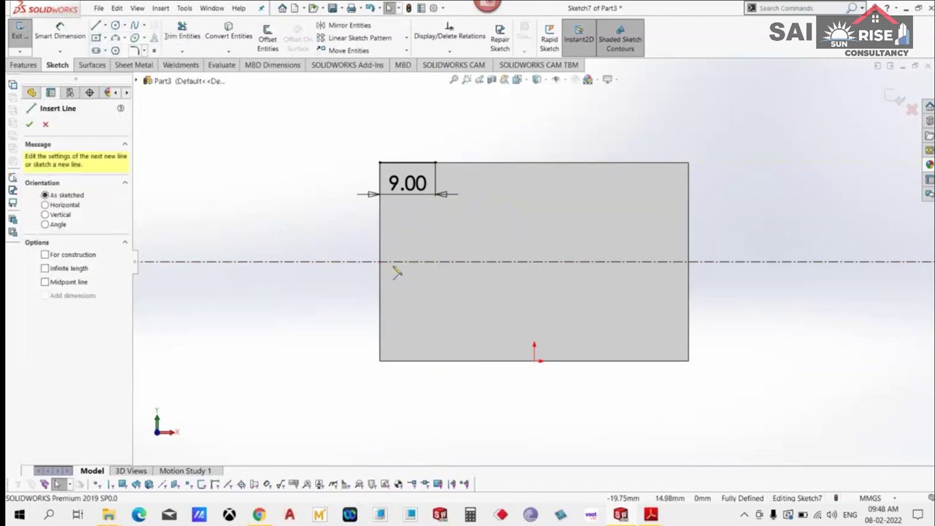
left_click(380, 264)
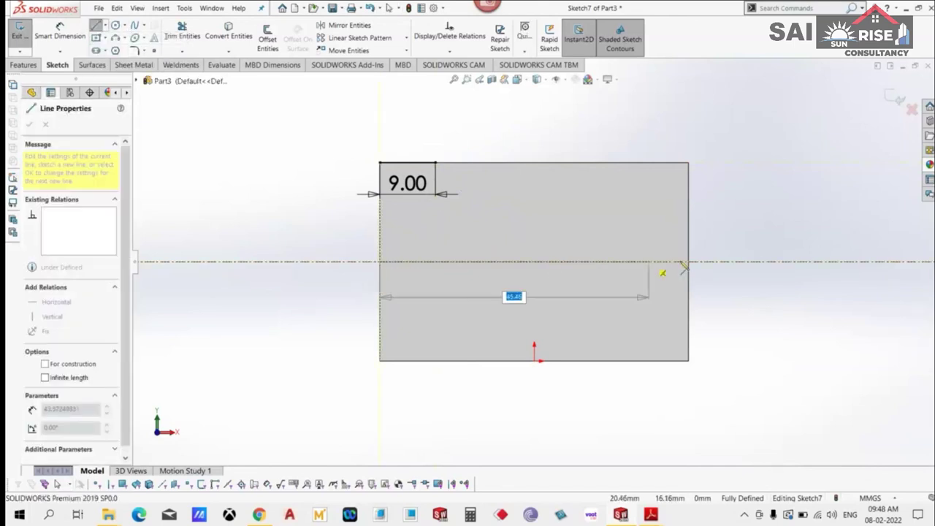
left_click(689, 263)
right_click(720, 193)
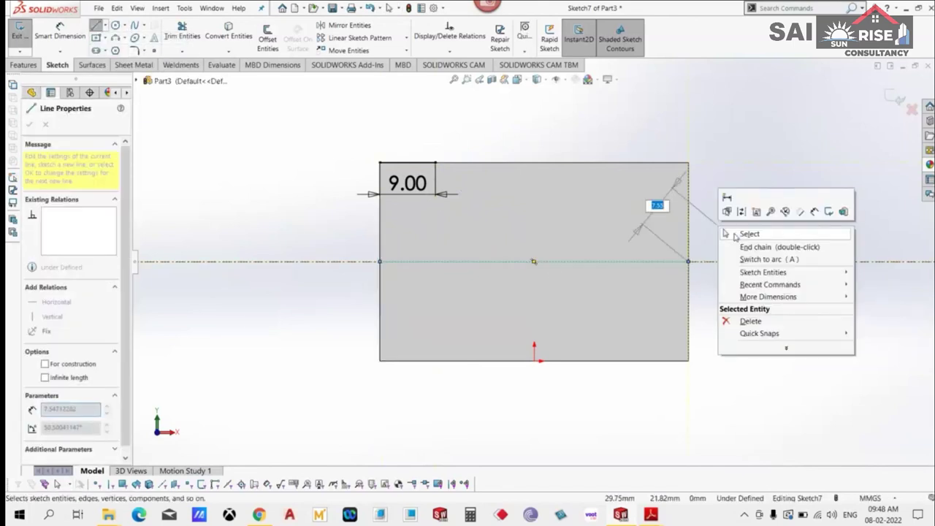
left_click(741, 234)
scroll(434, 271, "down", 3)
scroll(434, 272, "down", 2)
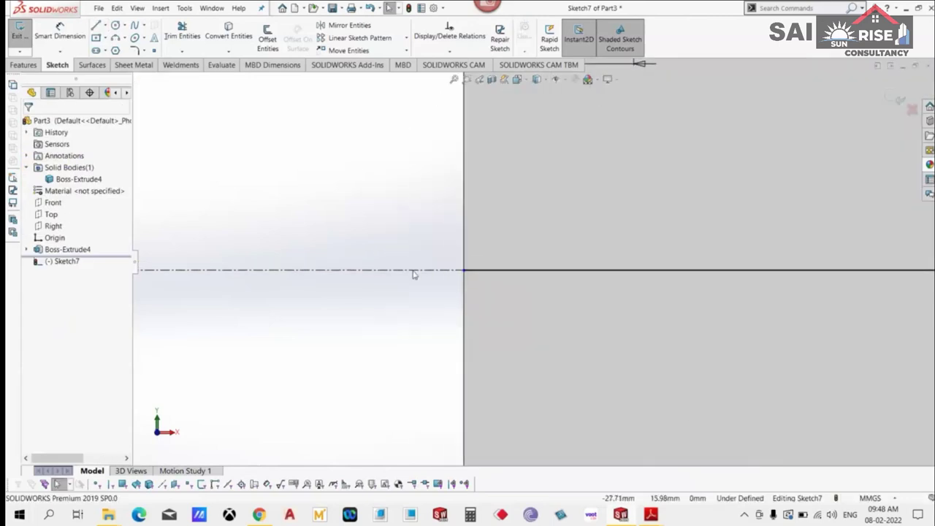
scroll(434, 271, "up", 3)
left_click(96, 25)
scroll(779, 194, "down", 1)
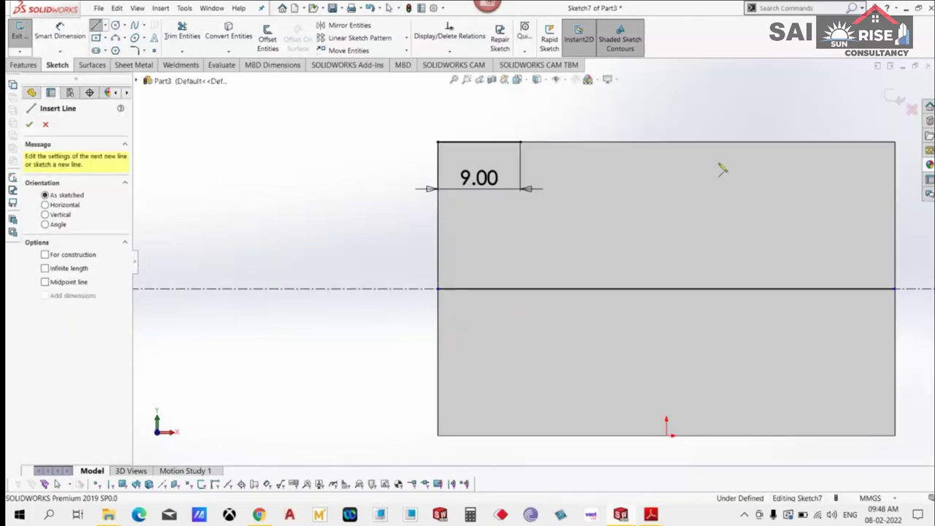
Draw the V's two diagonals down to the centerline and back up to the top edge.
left_click(530, 150)
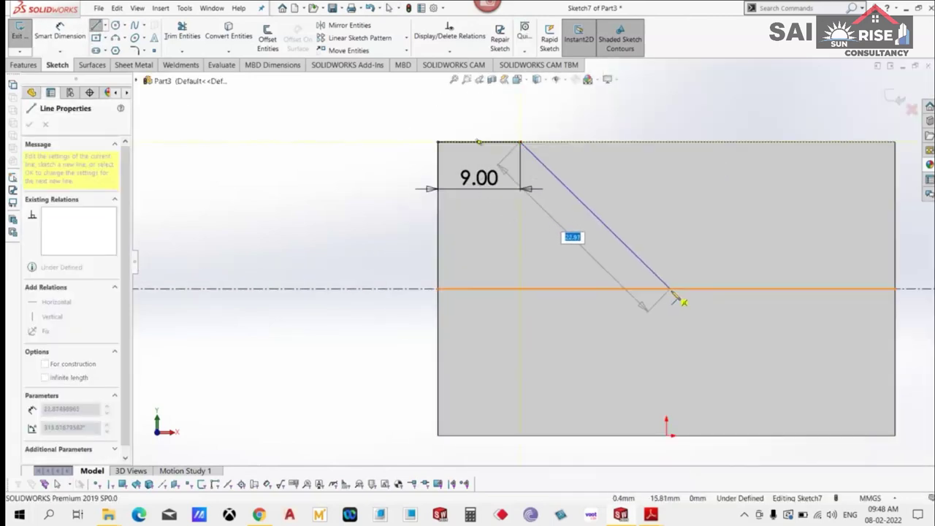
left_click(666, 290)
left_click(813, 142)
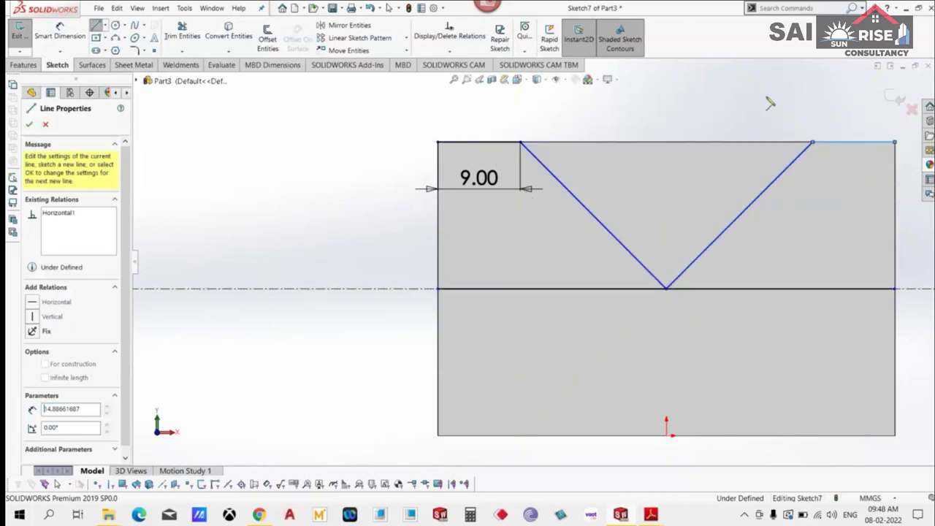
key("Escape")
key("f")
key("l")
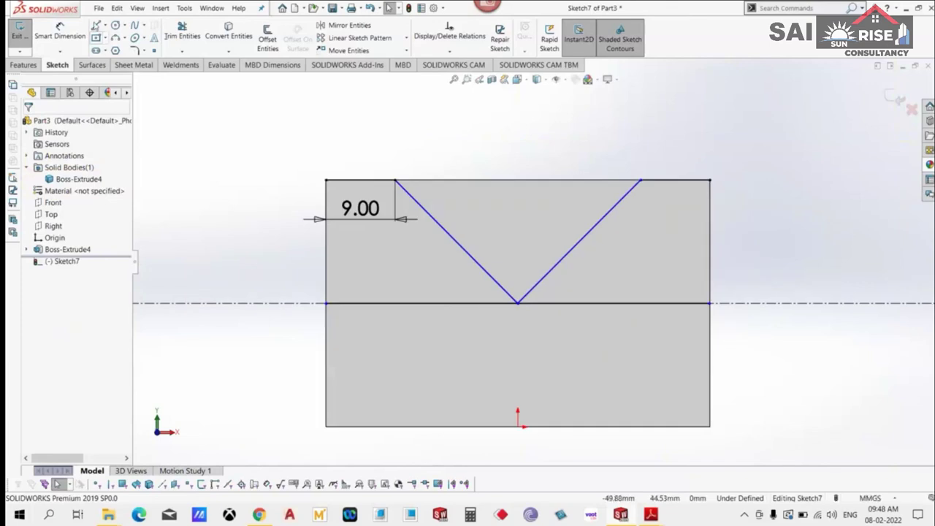
Trim the horizontal line and the centerline pieces outside the face.
left_click(32, 124)
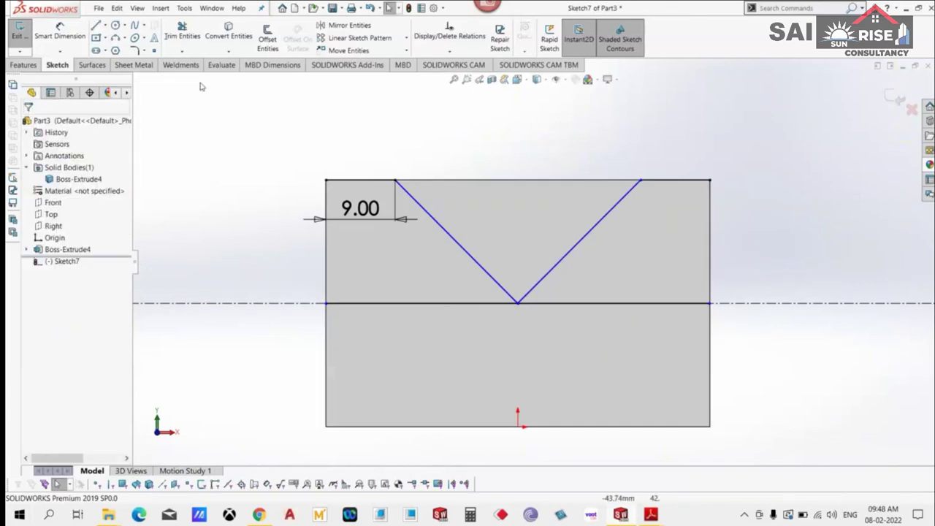
left_click(182, 33)
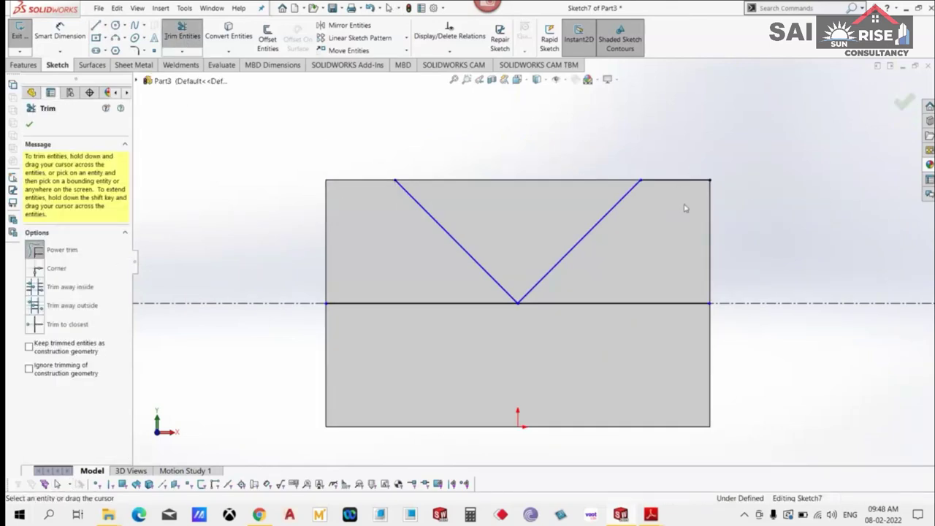
left_click_drag(649, 333, 426, 286)
left_click_drag(215, 342, 215, 292)
left_click_drag(898, 246, 880, 338)
right_click(714, 180)
left_click(742, 210)
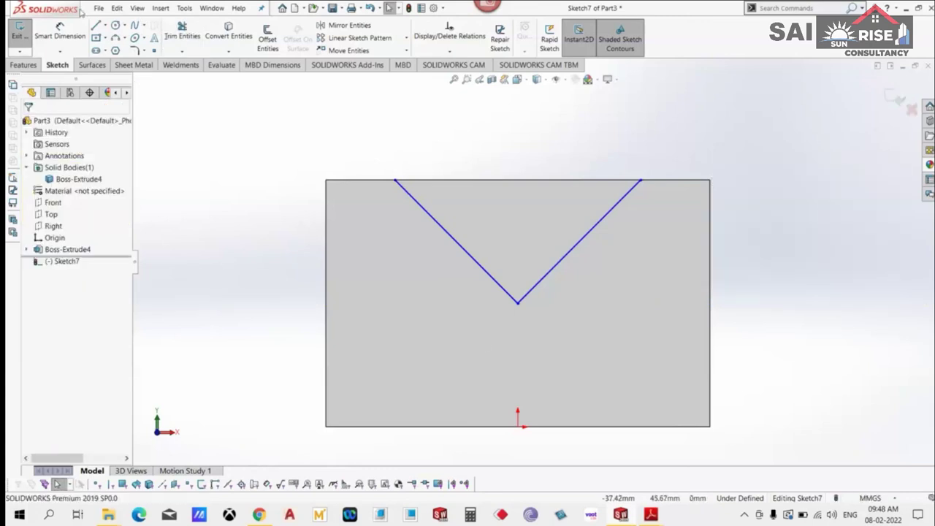
Close the V-shaped triangle with a line across the top.
left_click(96, 25)
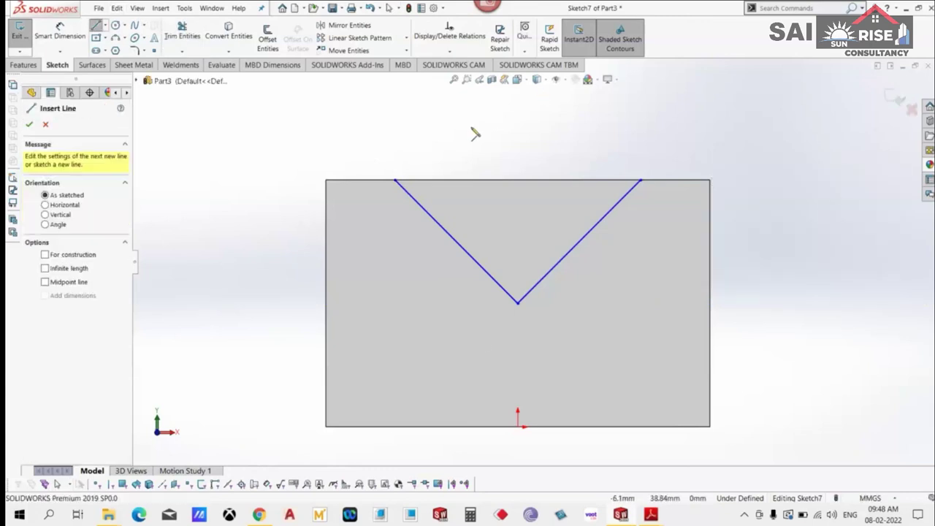
left_click(395, 181)
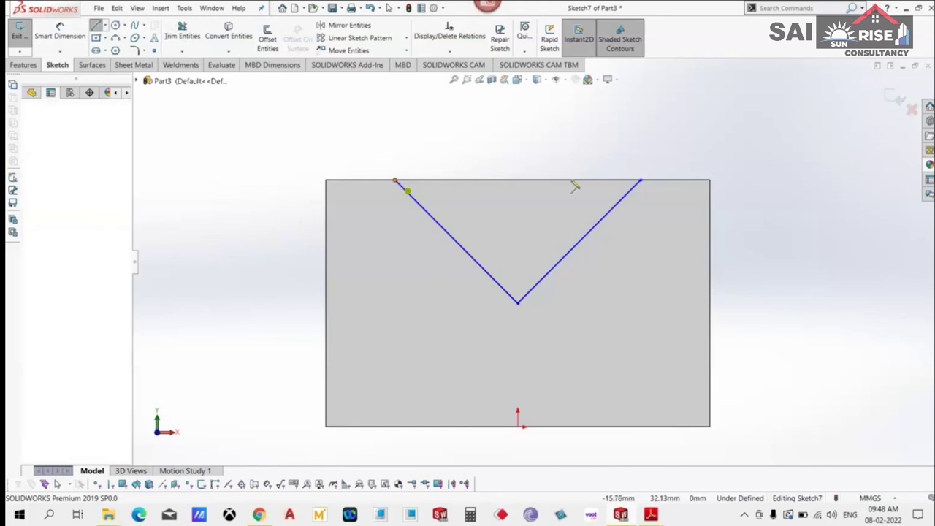
left_click(641, 180)
right_click(643, 175)
left_click(655, 160)
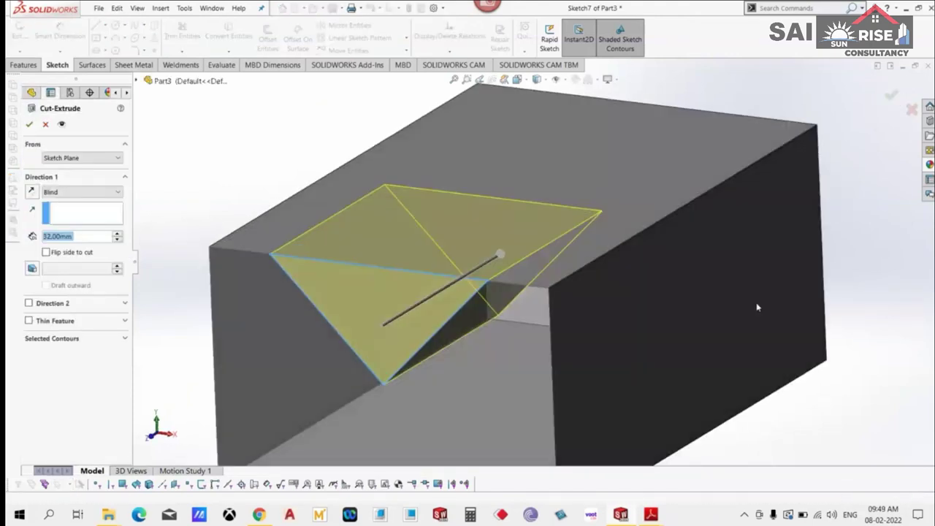
Set the cut depth to 30 and accept the V-groove cut, then check it isometrically.
double_click(65, 236)
type("3")
type("0")
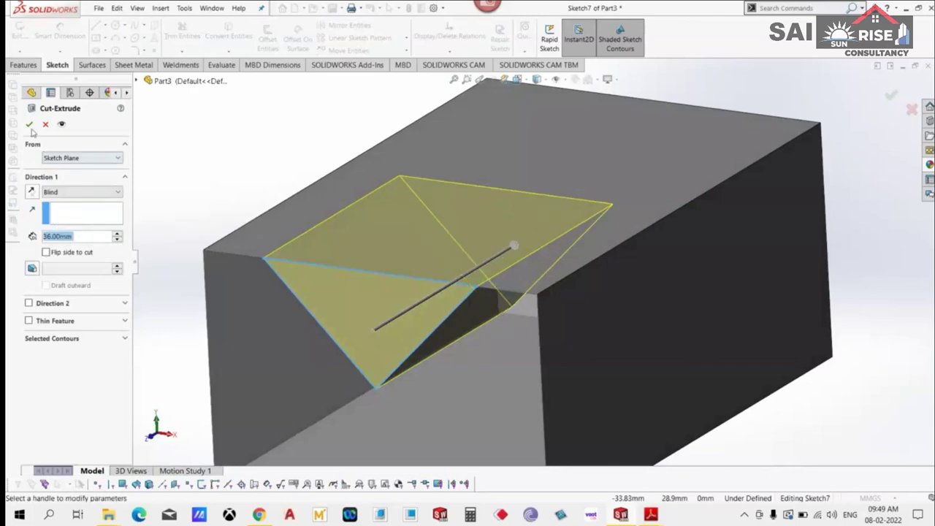
left_click(29, 124)
key("ctrl+7")
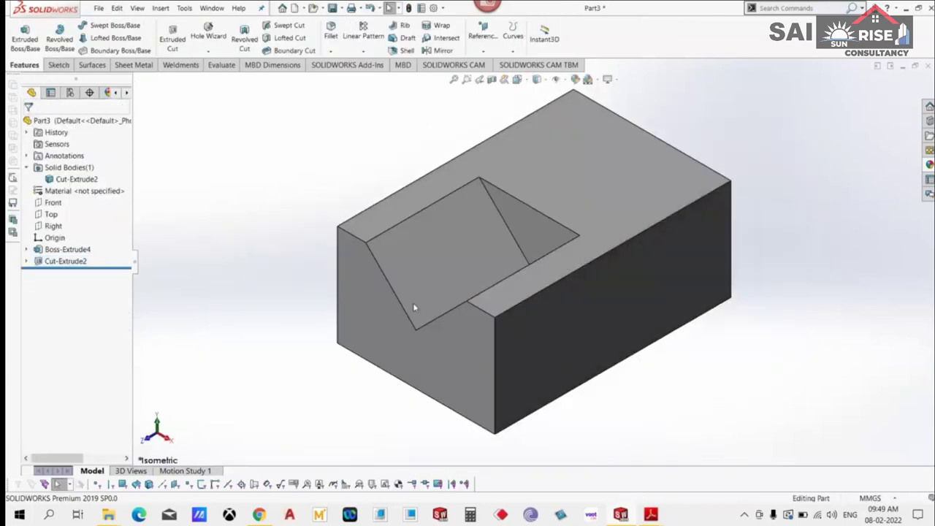
middle_click_drag(739, 268, 774, 311)
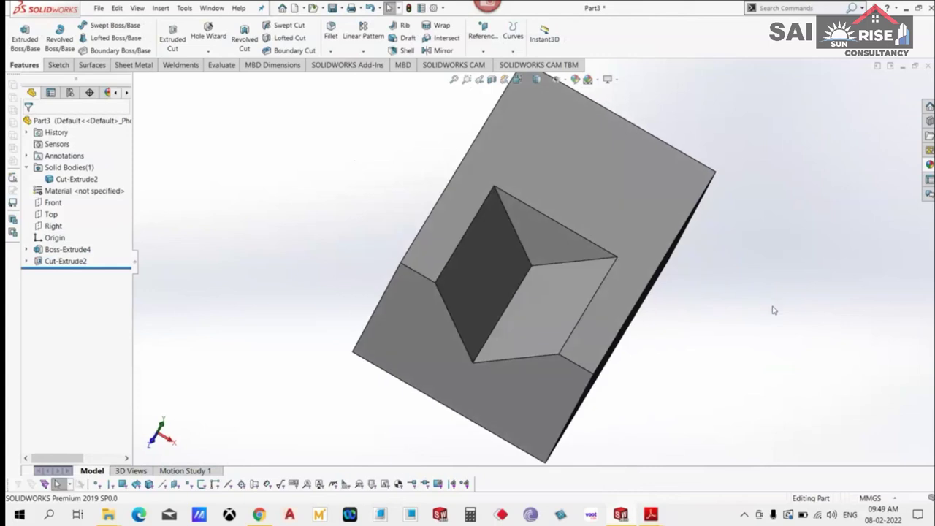
key("ctrl+7")
Start a new Extruded Boss/Base and consult the PDF drawing before returning.
left_click(24, 36)
middle_click_drag(411, 251, 670, 251)
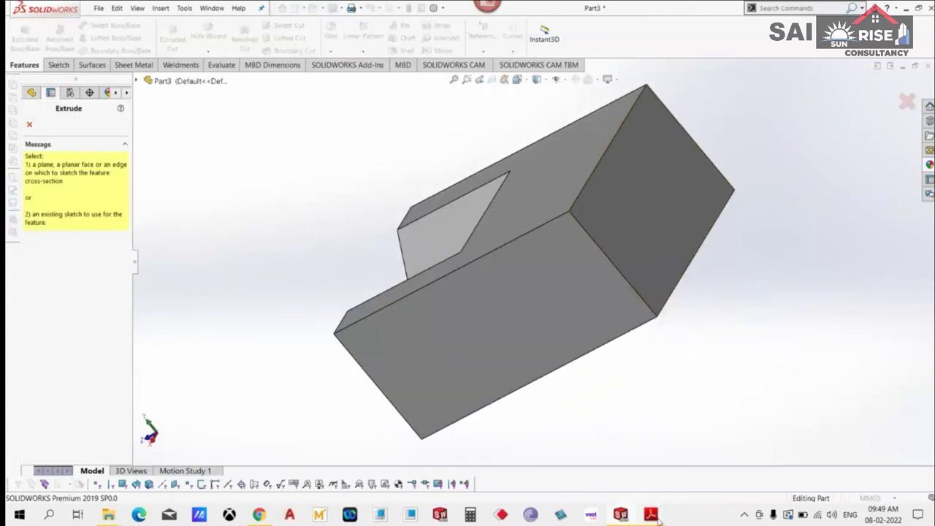
mouse_move(651, 514)
left_click(760, 453)
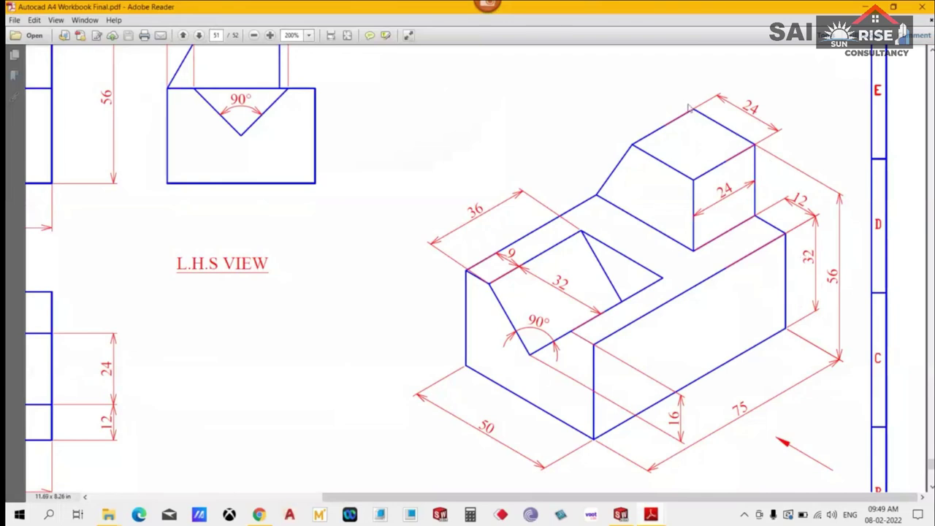
key("alt+Tab")
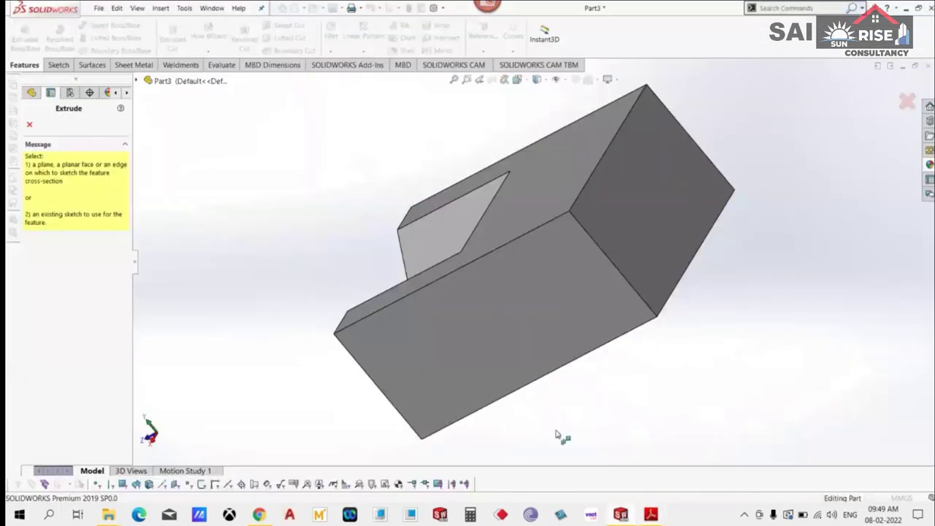
On the end face, sketch the boss lines: short segment, vertical edge, top edge, slanted edge to the corner.
left_click(624, 202)
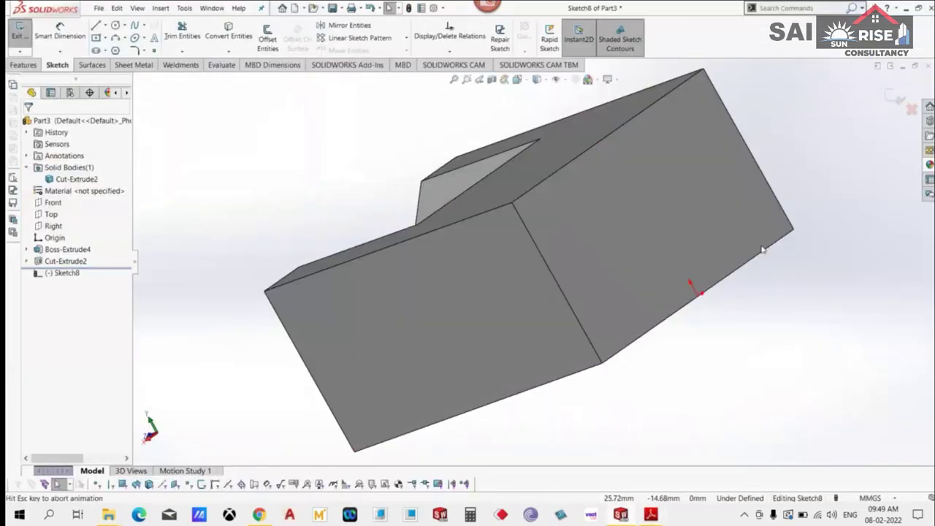
left_click(104, 26)
left_click(116, 37)
left_click(428, 193)
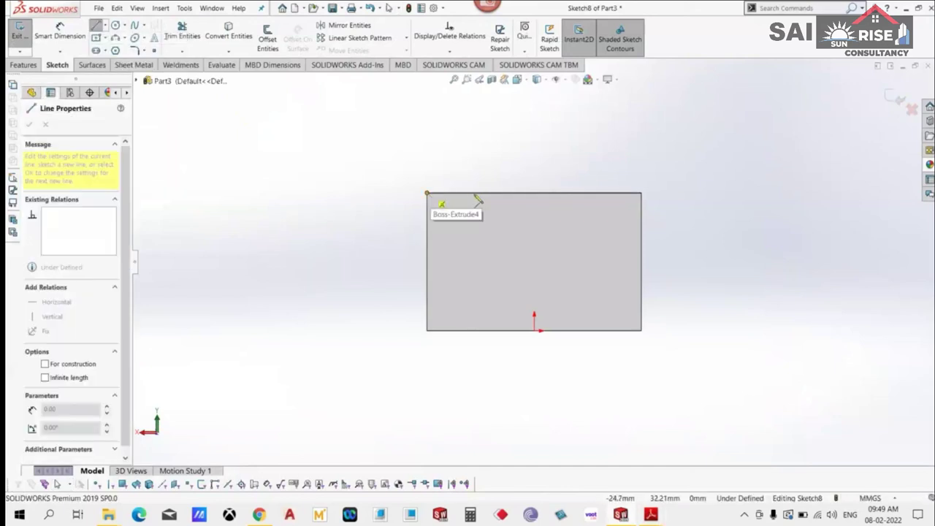
left_click(475, 193)
left_click(475, 109)
left_click(591, 108)
left_click(641, 192)
right_click(684, 121)
left_click(707, 157)
Dimension the short segment to 12 mm and the vertical edge to 24 mm.
left_click(60, 34)
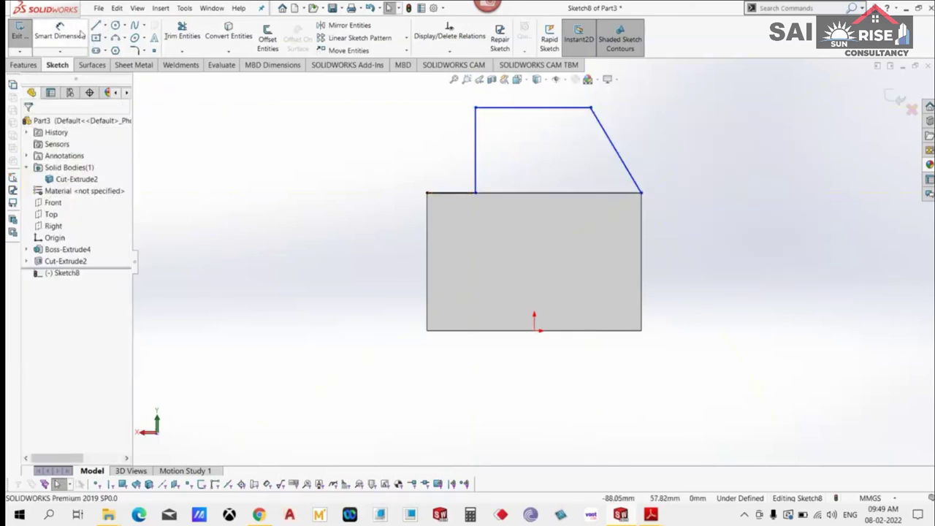
left_click(453, 193)
left_click(452, 167)
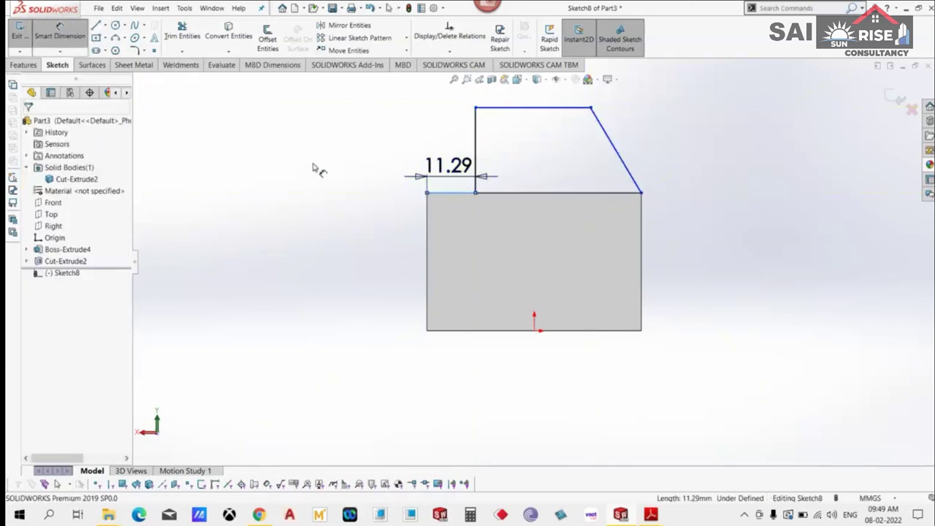
type("12")
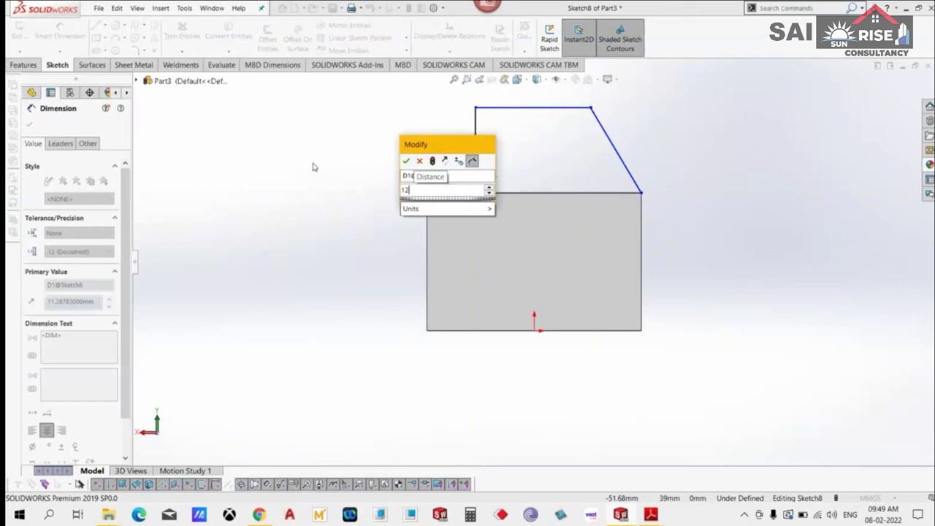
key("Return")
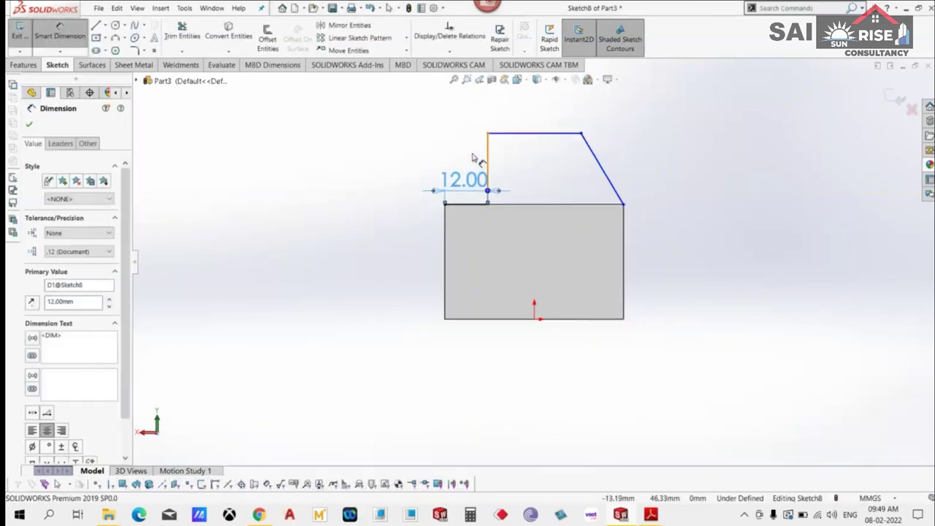
left_click(485, 159)
left_click(299, 156)
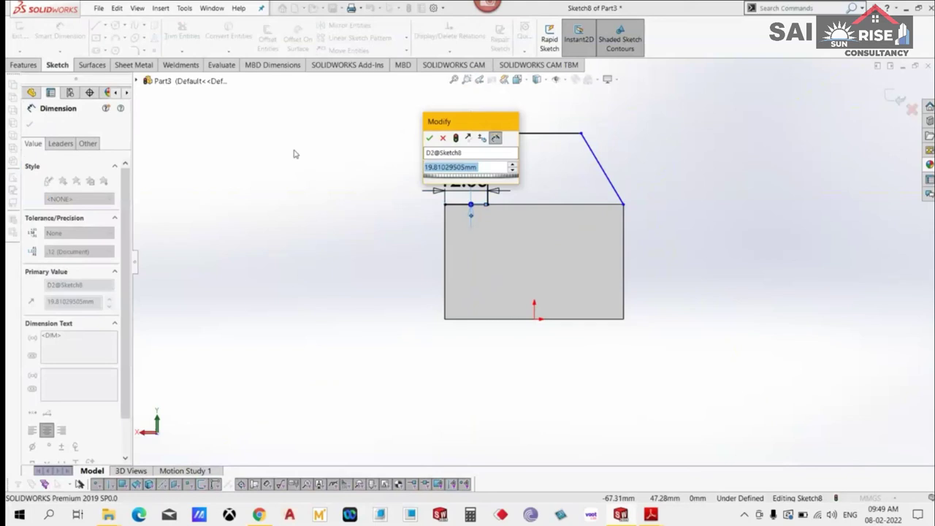
type("243")
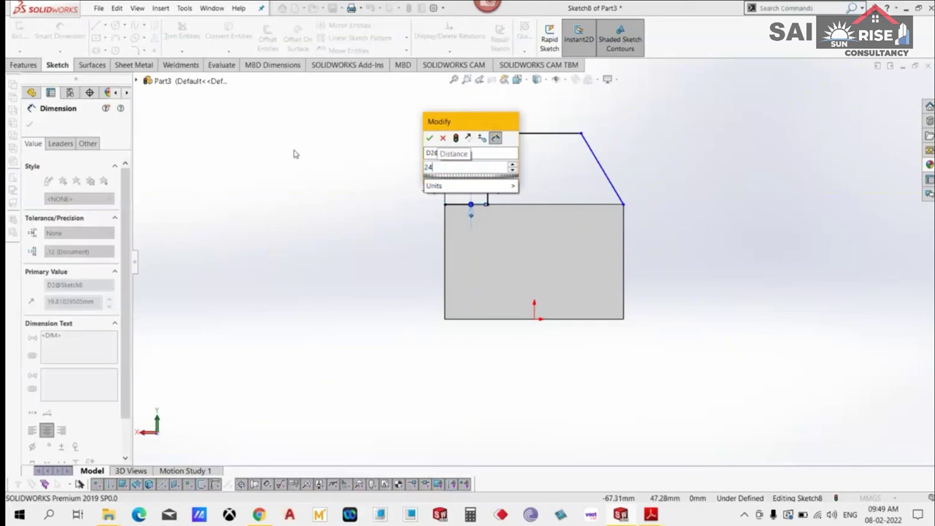
key("Return")
right_click(277, 119)
left_click(316, 146)
Dimension the boss's top edge to 24 mm.
scroll(579, 153, "down", 2)
left_click(59, 33)
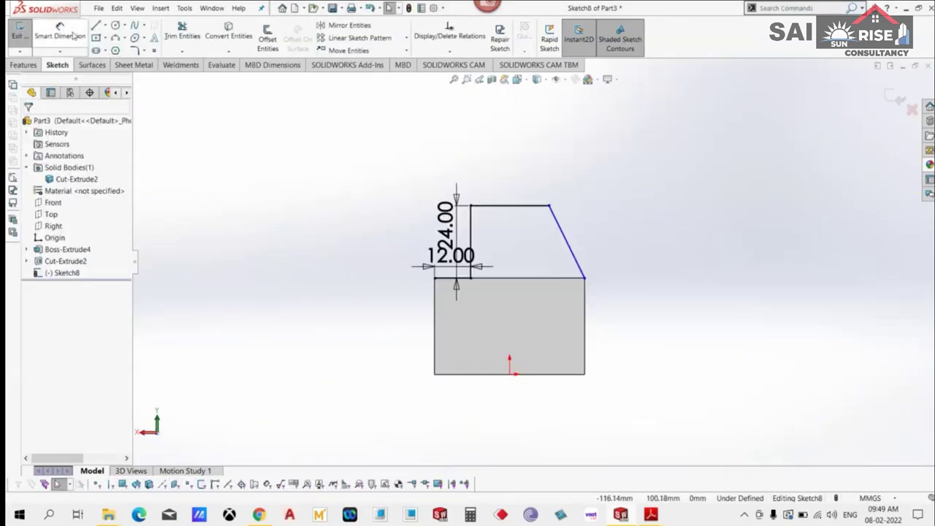
left_click(522, 206)
left_click(345, 147)
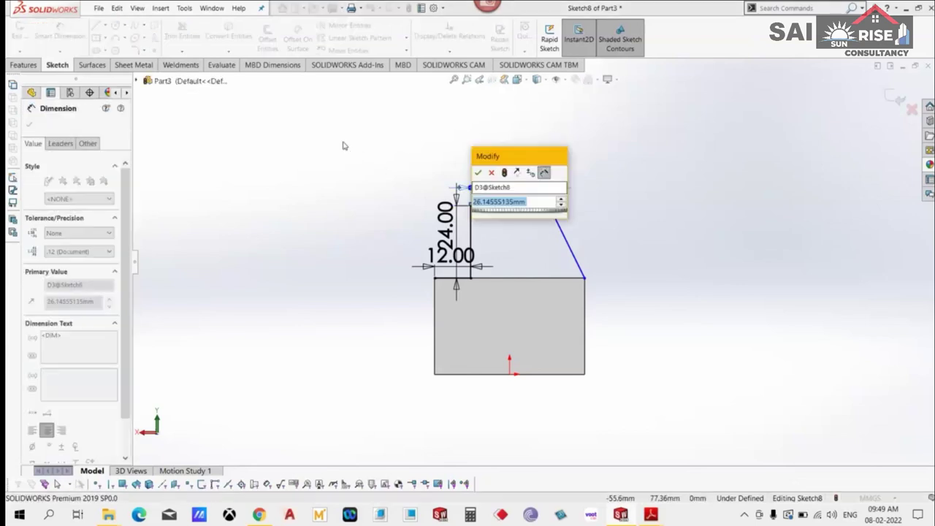
type("24")
key("Return")
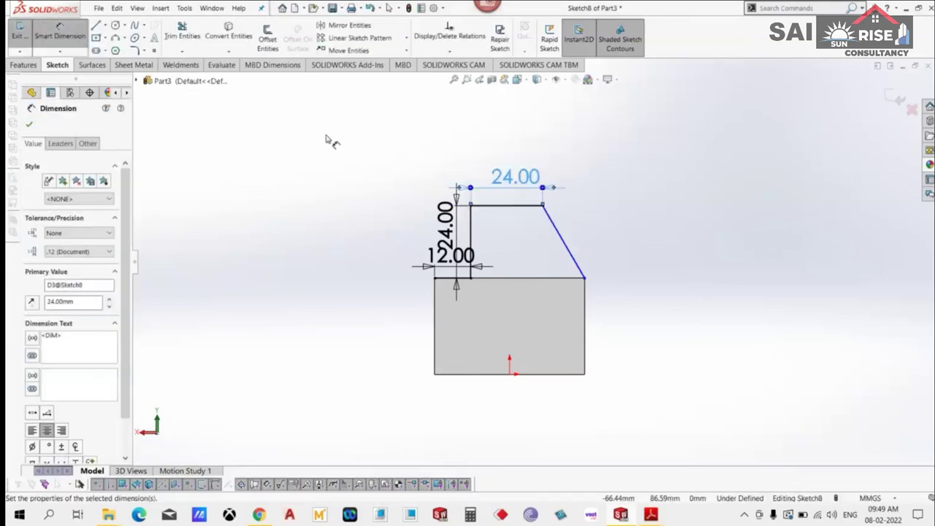
right_click(327, 140)
left_click(314, 97)
key("f")
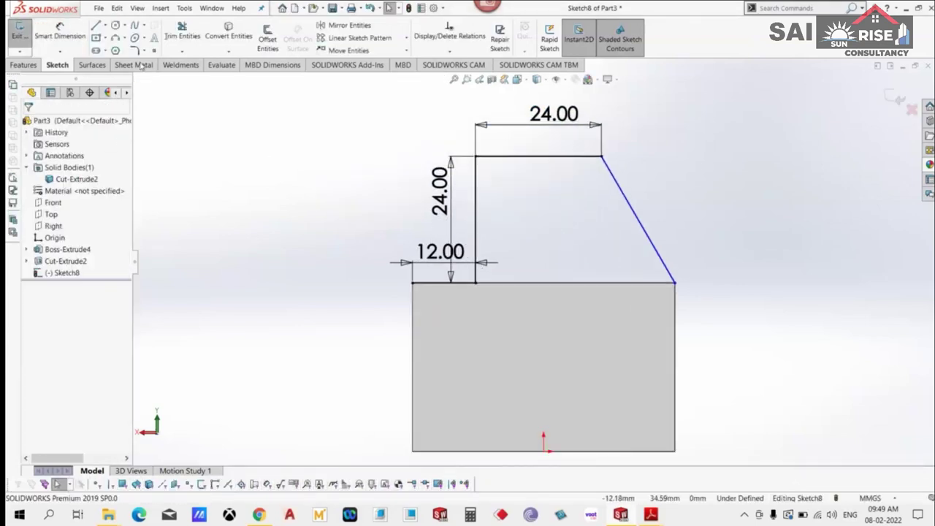
Trim away the 12 mm segment left of the boss.
left_click(182, 33)
scroll(371, 315, "down", 2)
left_click_drag(452, 263, 453, 273)
right_click(286, 173)
left_click(328, 203)
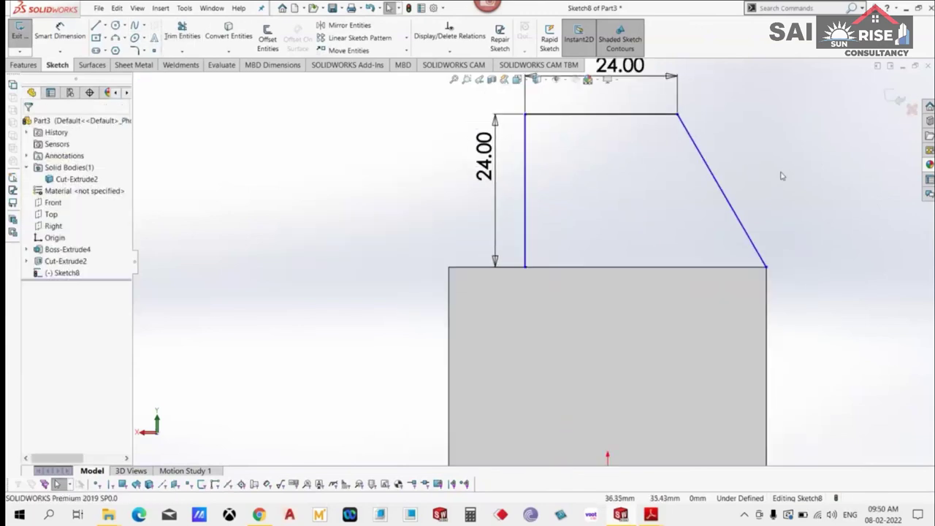
scroll(803, 190, "up", 2)
scroll(837, 211, "down", 1)
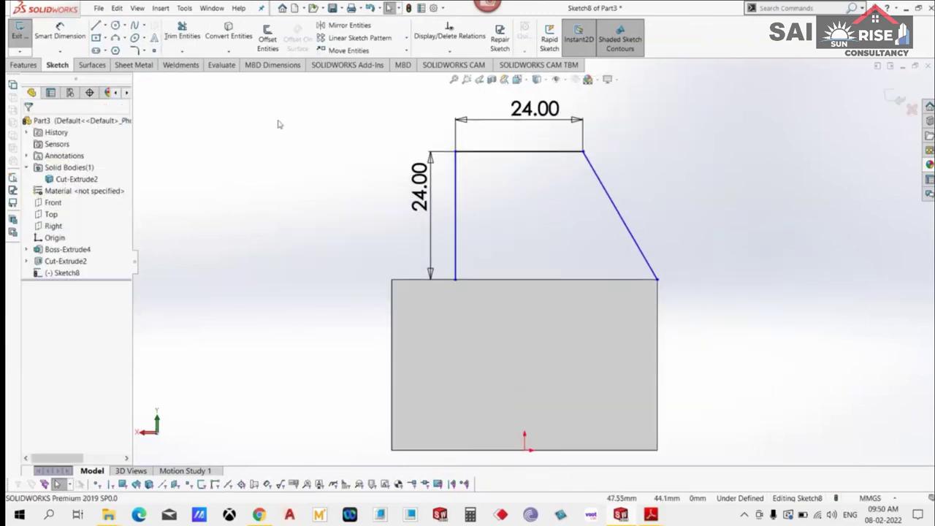
Close the profile with a line along the block's top edge.
left_click(96, 25)
scroll(501, 280, "down", 1)
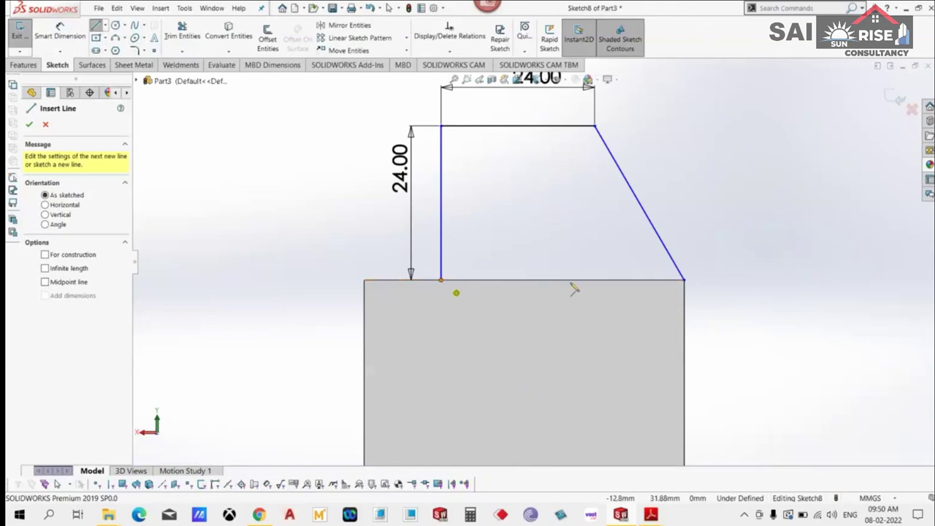
left_click_drag(441, 281, 684, 280)
right_click(694, 185)
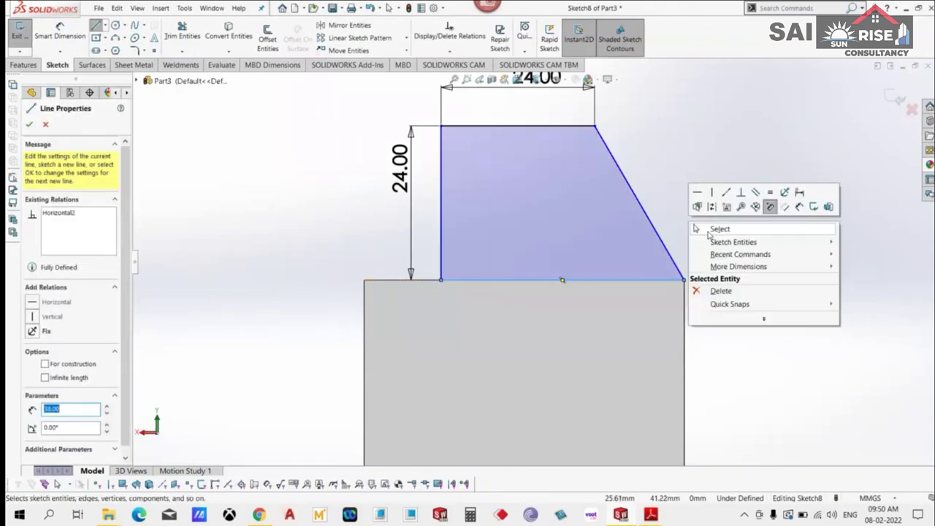
left_click(696, 196)
Extrude the sloped profile 24 mm in the reversed direction into the block.
key("z")
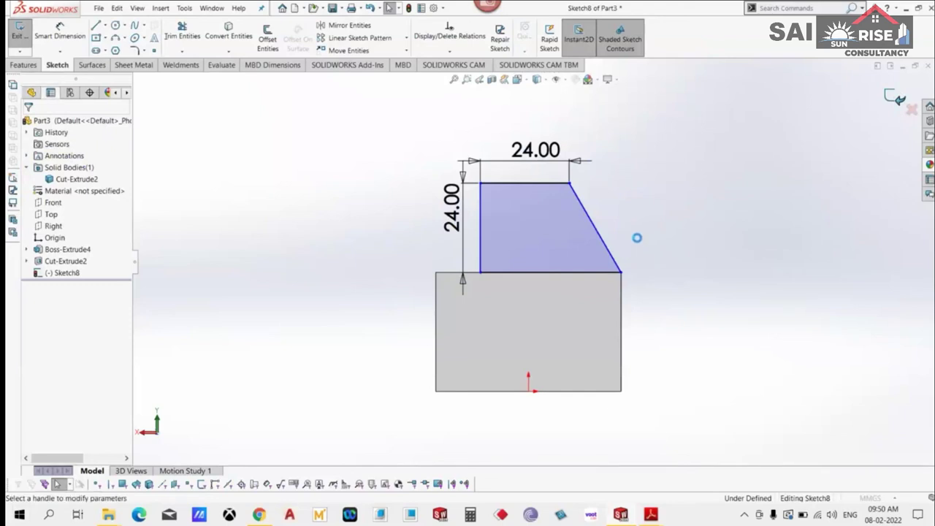
key("e")
left_click(31, 191)
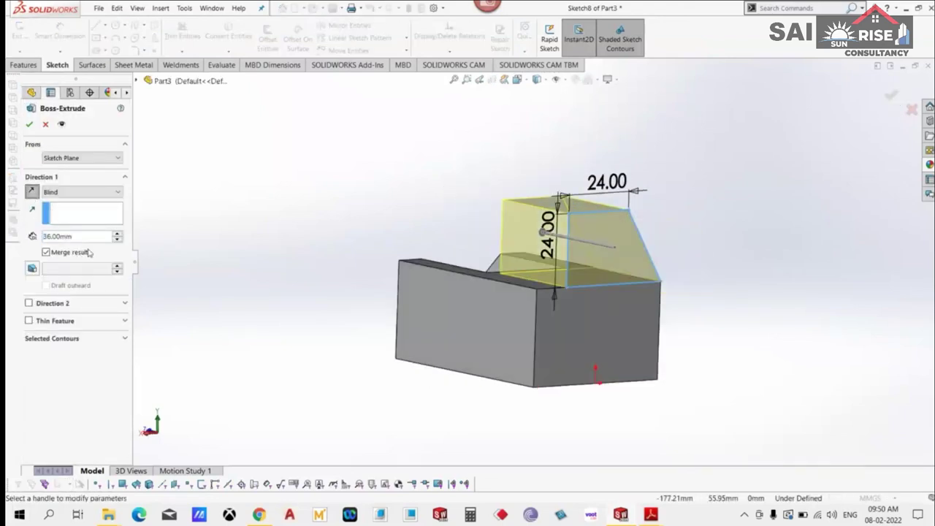
double_click(86, 237)
type("24")
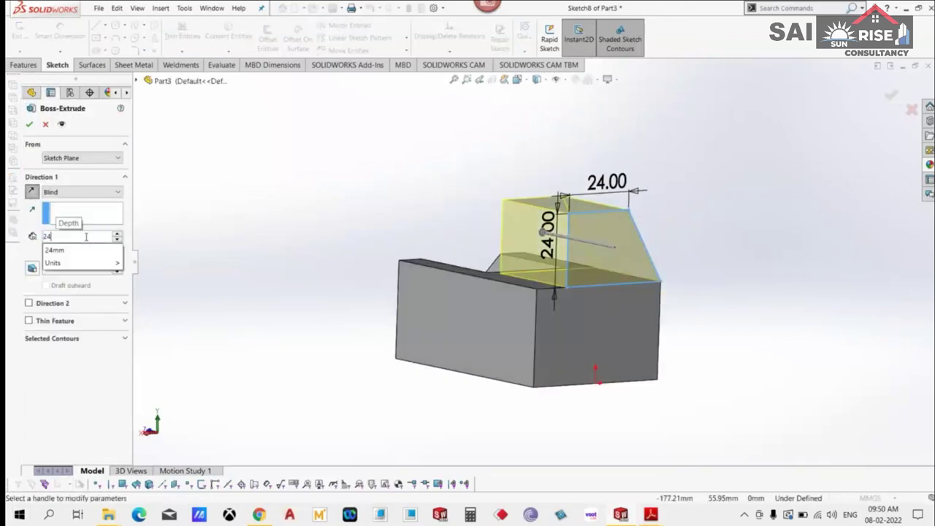
key("Return")
left_click(30, 124)
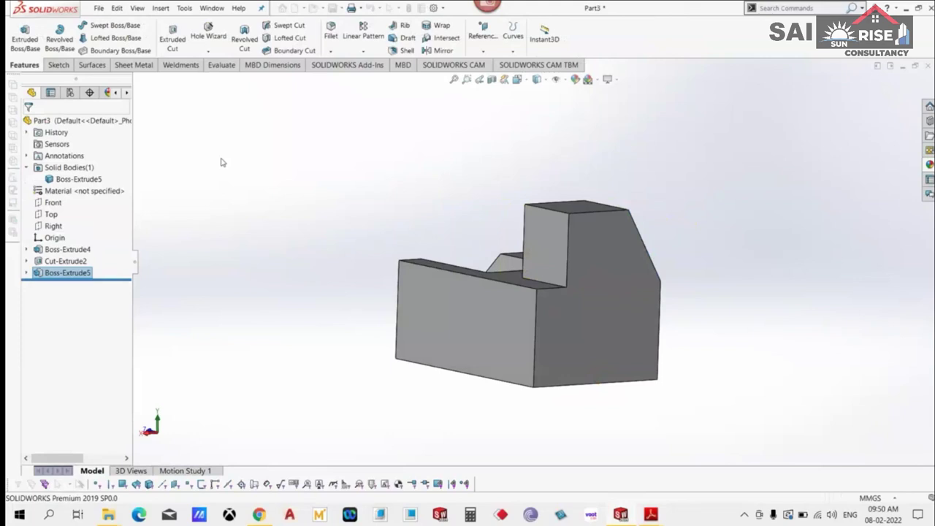
View the finished part isometrically and compare it against the PDF drawing.
key("ctrl+7")
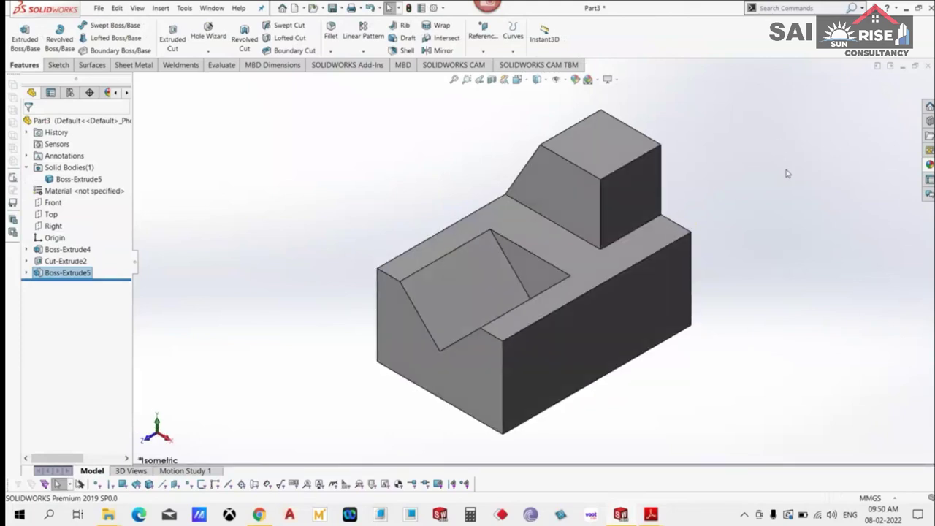
left_click(686, 499)
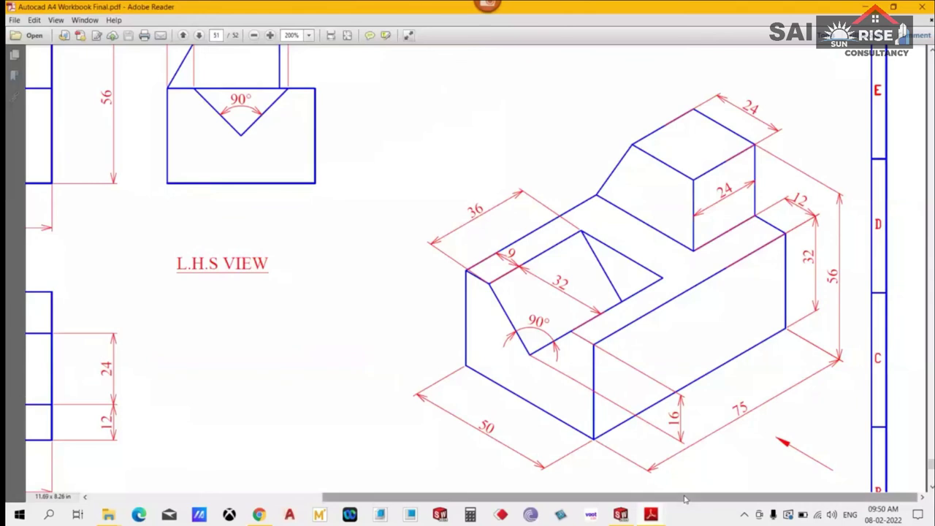
left_click(622, 515)
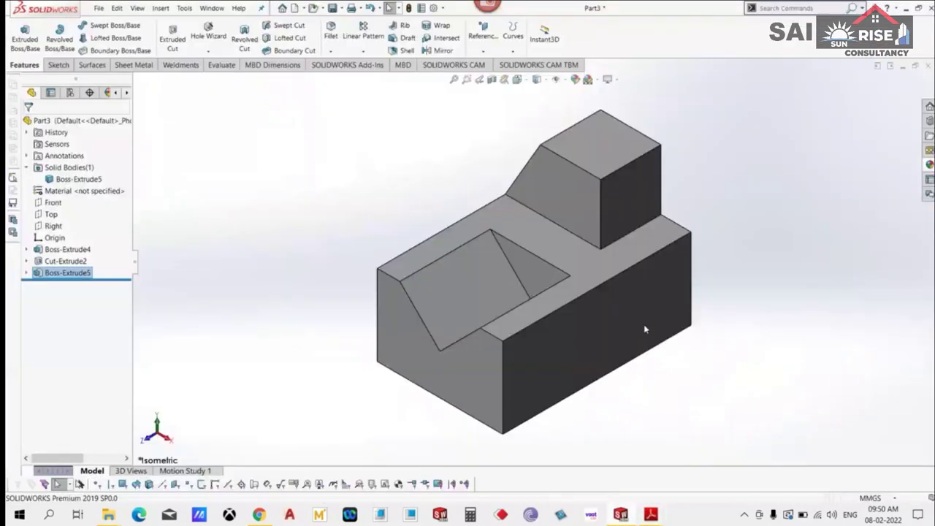
left_click(309, 283)
Via Edit Material, apply Woods > Teak and set units to SI - N/mm^2 (MPa).
left_click(95, 194)
right_click(95, 193)
left_click(131, 197)
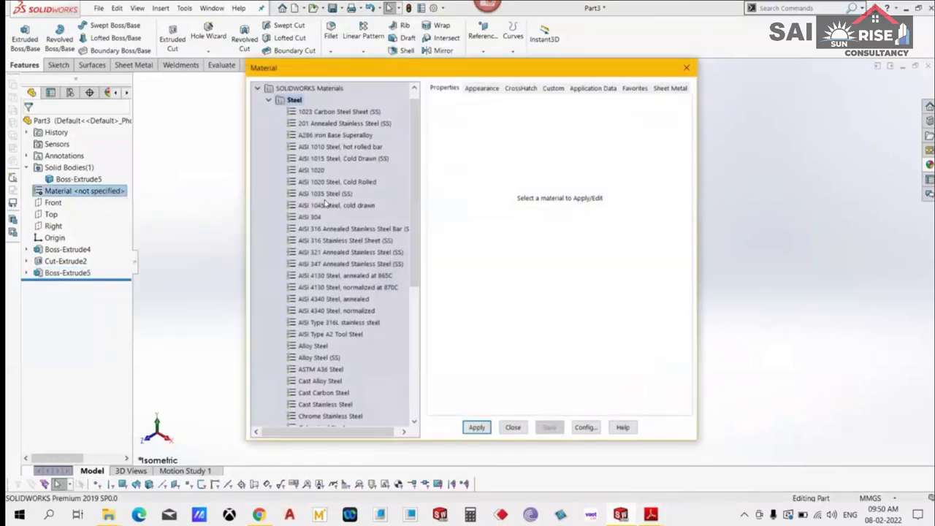
left_click(269, 102)
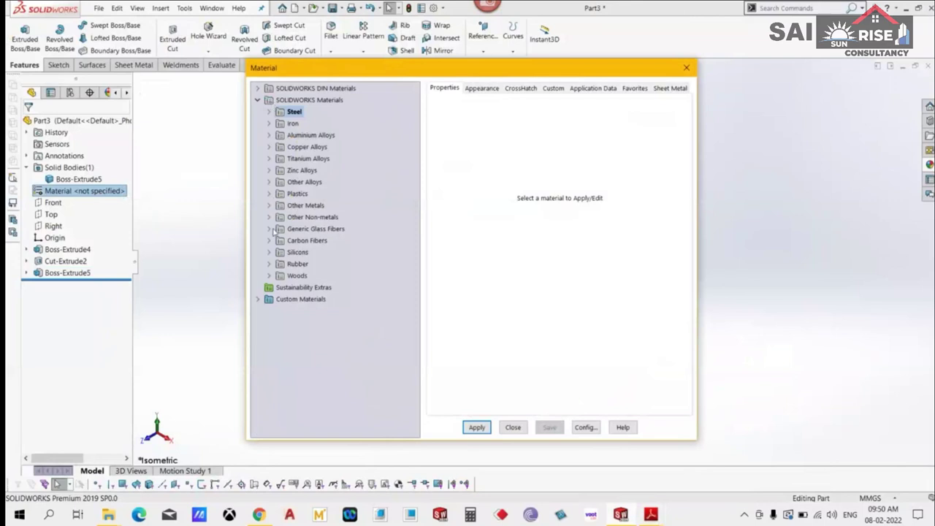
left_click(269, 276)
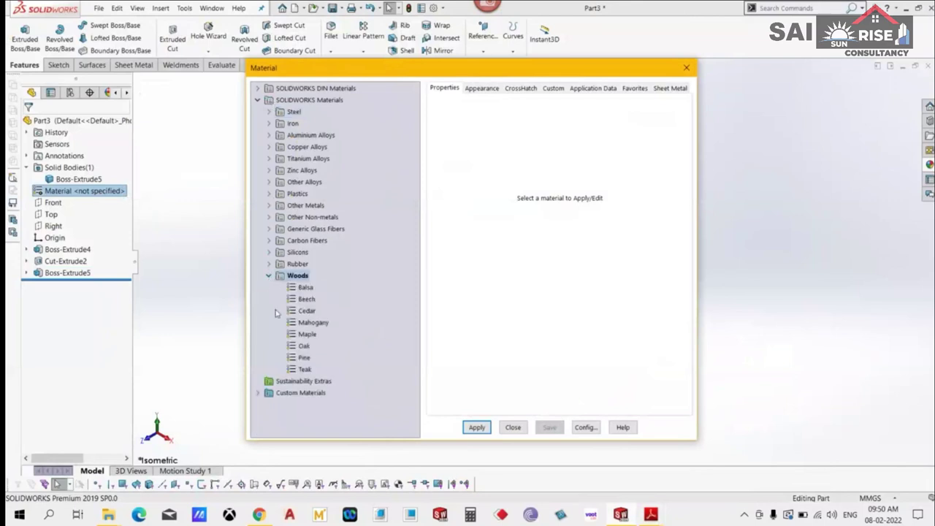
left_click(304, 370)
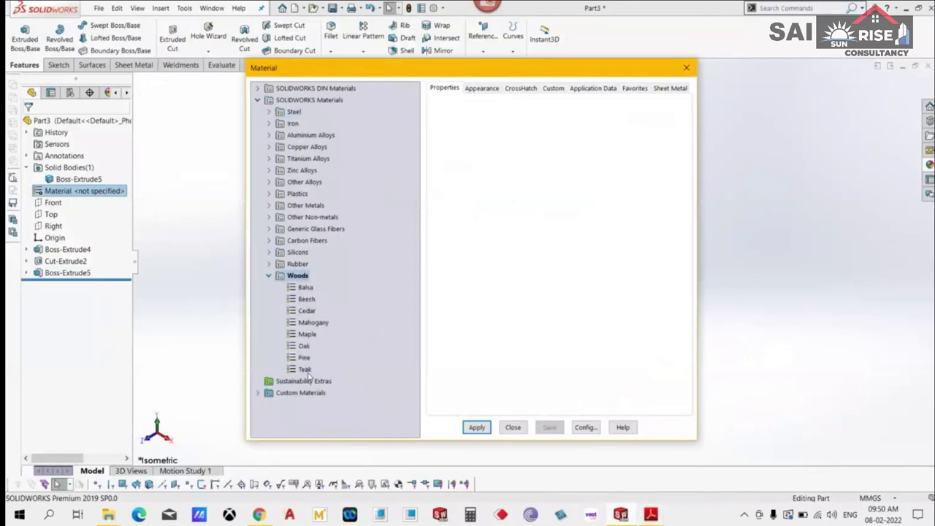
left_click(482, 426)
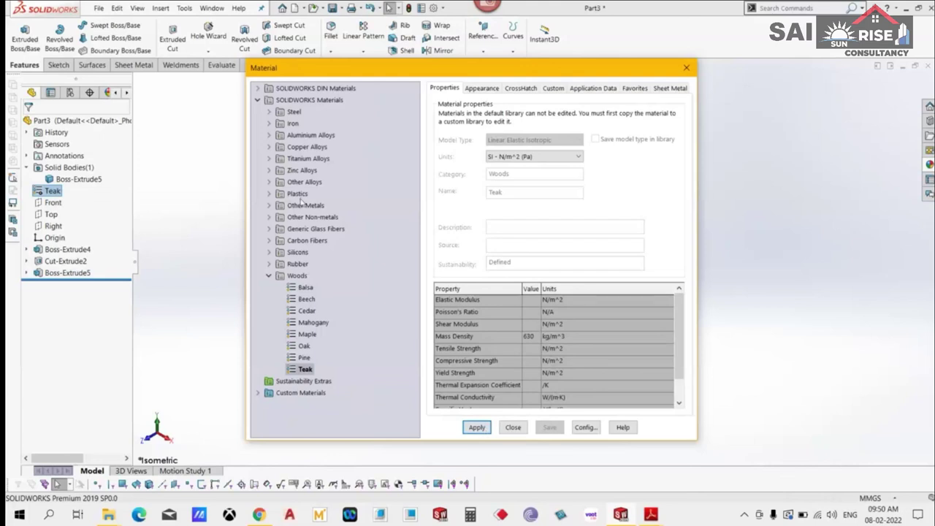
left_click(533, 157)
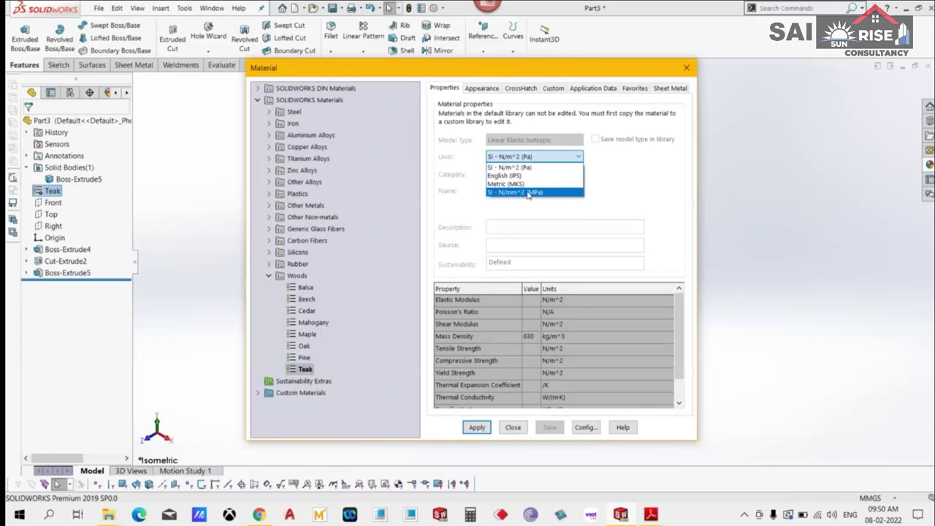
left_click(541, 194)
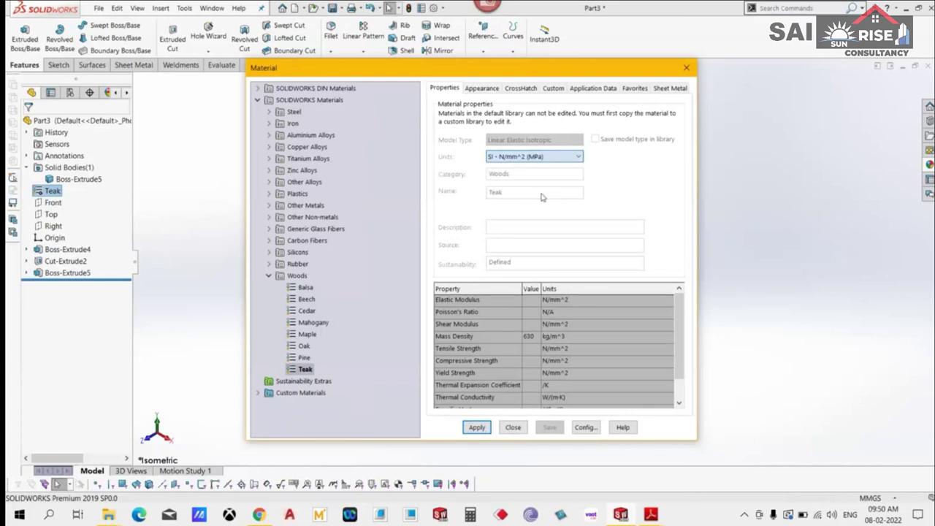